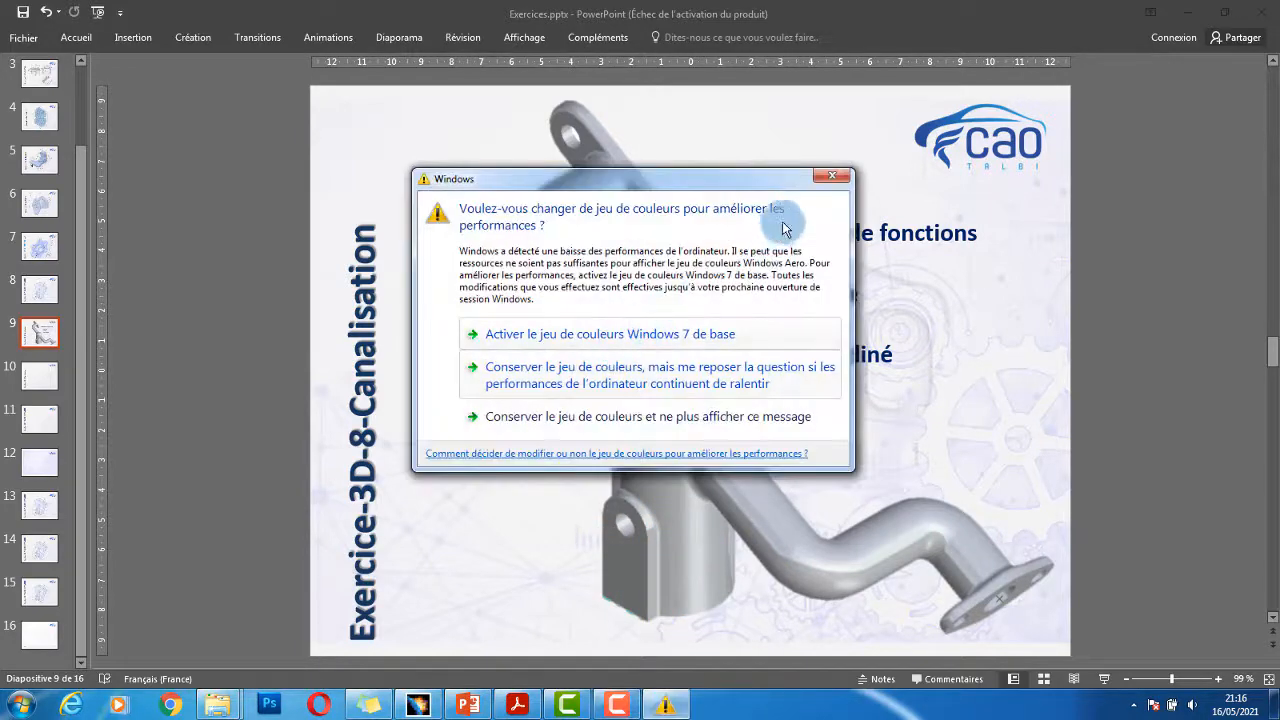
# - Dismiss the Windows colour-scheme warning so the Exercice-3D-8-Canalisation slide shows fully
pyautogui.click(836, 174)
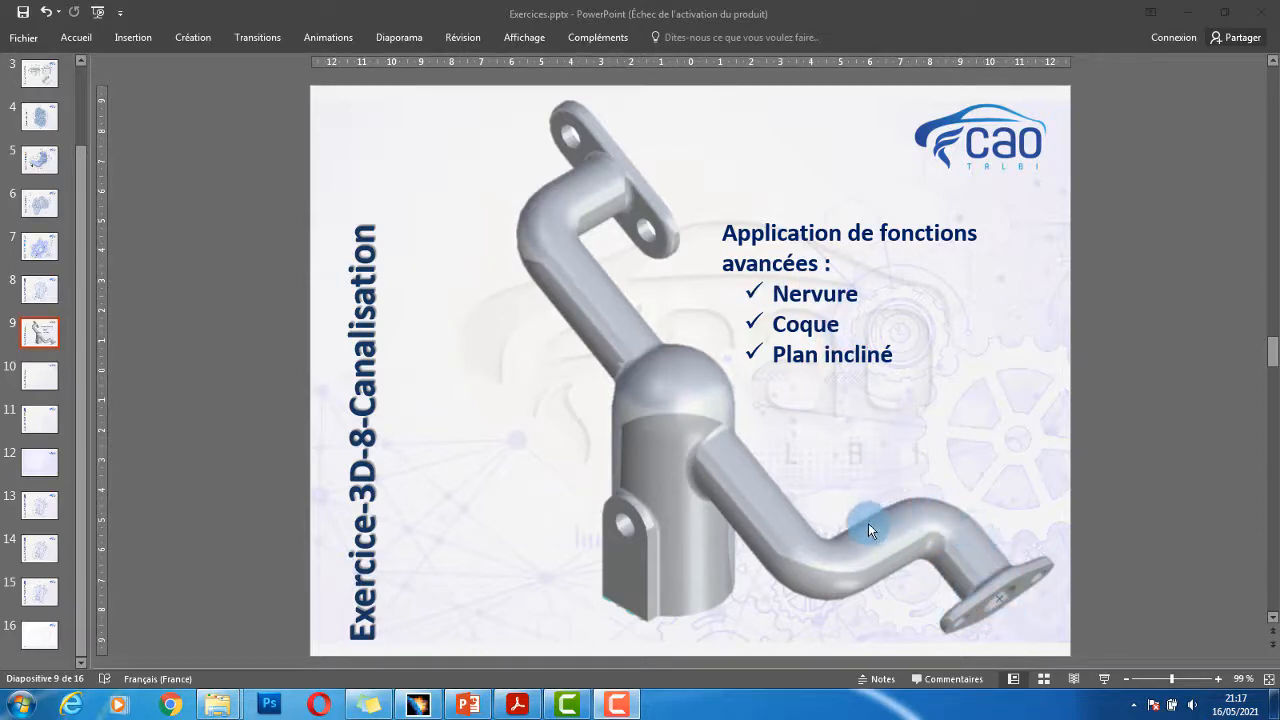
pyautogui.click(831, 175)
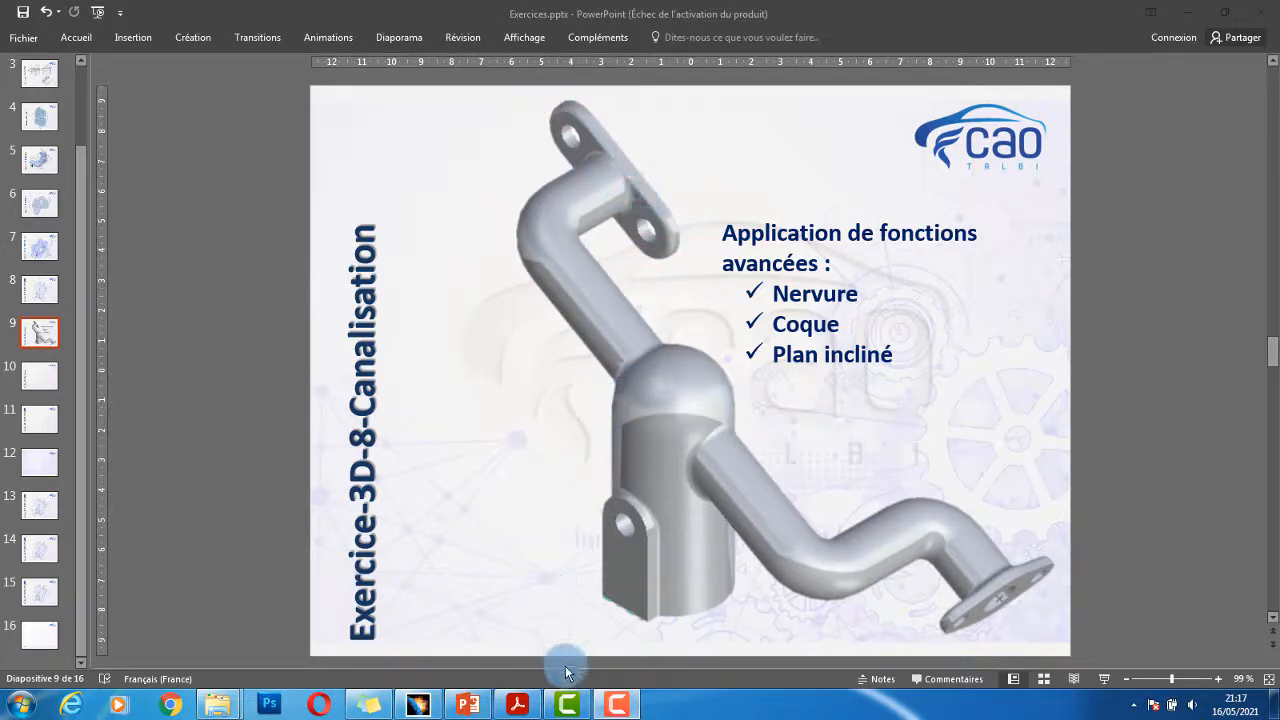
# - Review the dimensioned Canalisation drawing in Acrobat Reader, then return to CANNALISATION.CATPart in CATIA
pyautogui.click(527, 705)
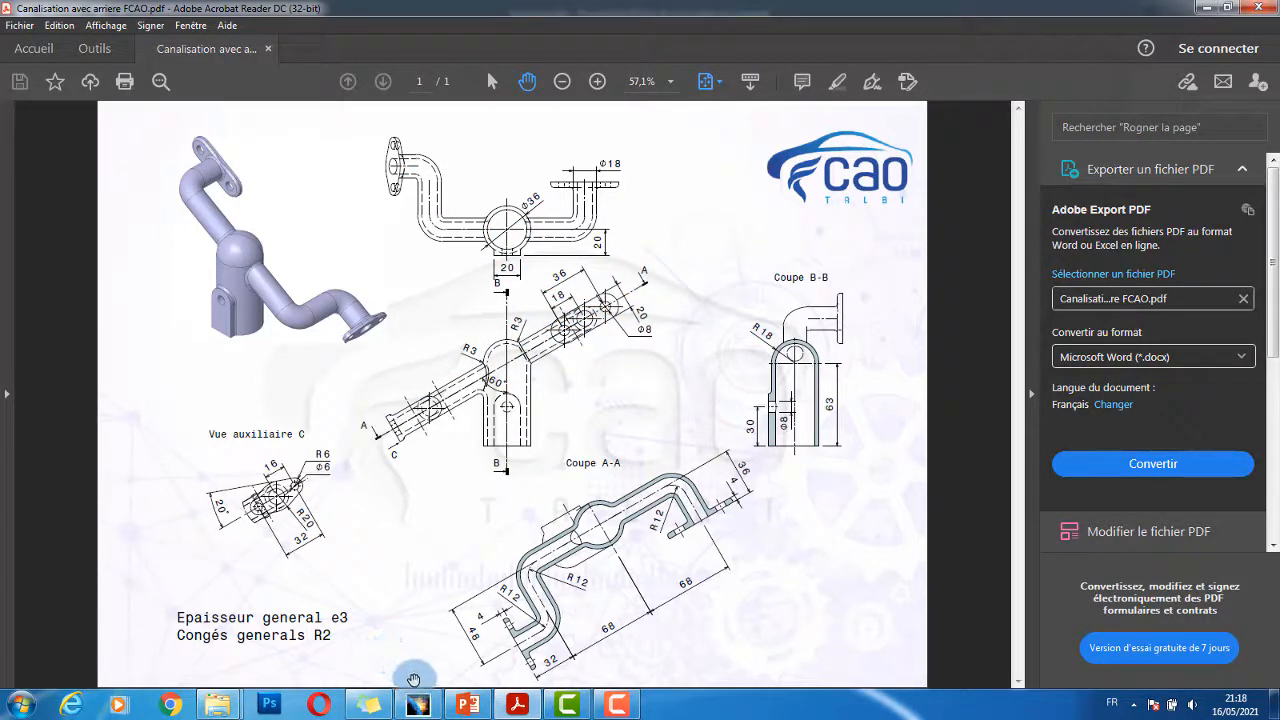
pyautogui.click(426, 712)
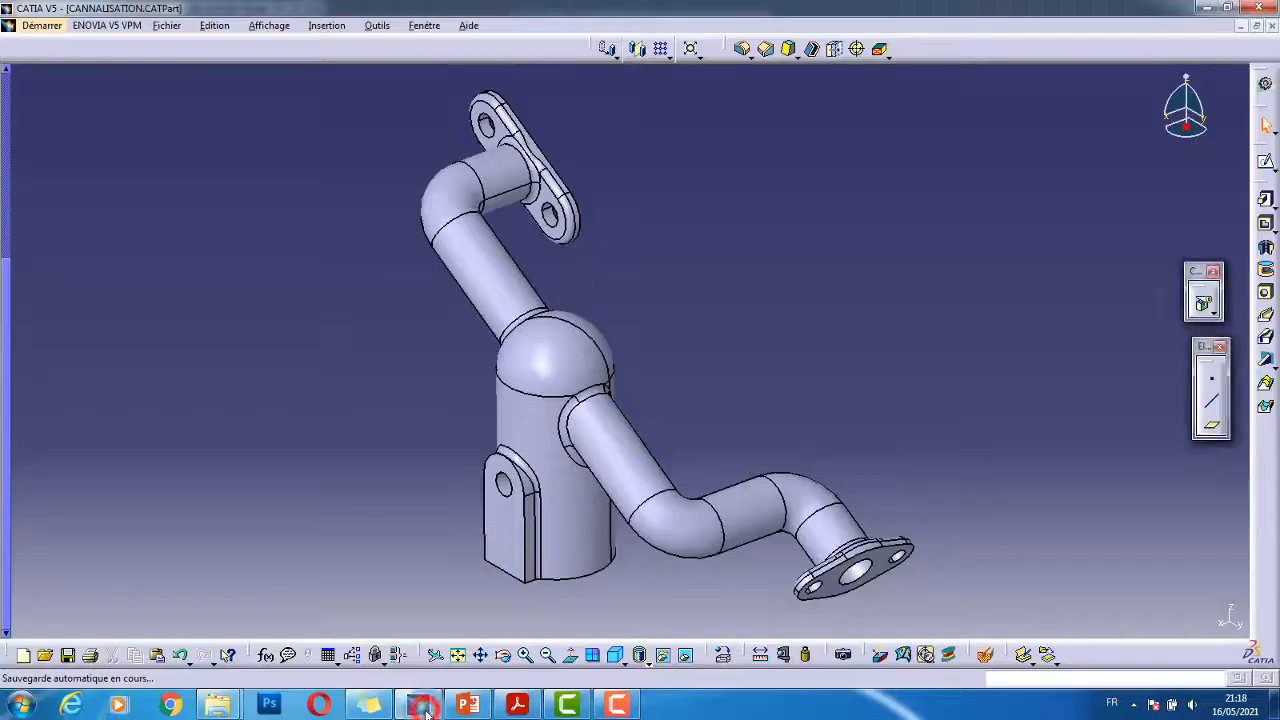
# - Close the old CANNALISATION part without saving and create a new Part Design part named Canalisation
pyautogui.moveTo(594, 106); pyautogui.dragTo(709, 337, button='middle')
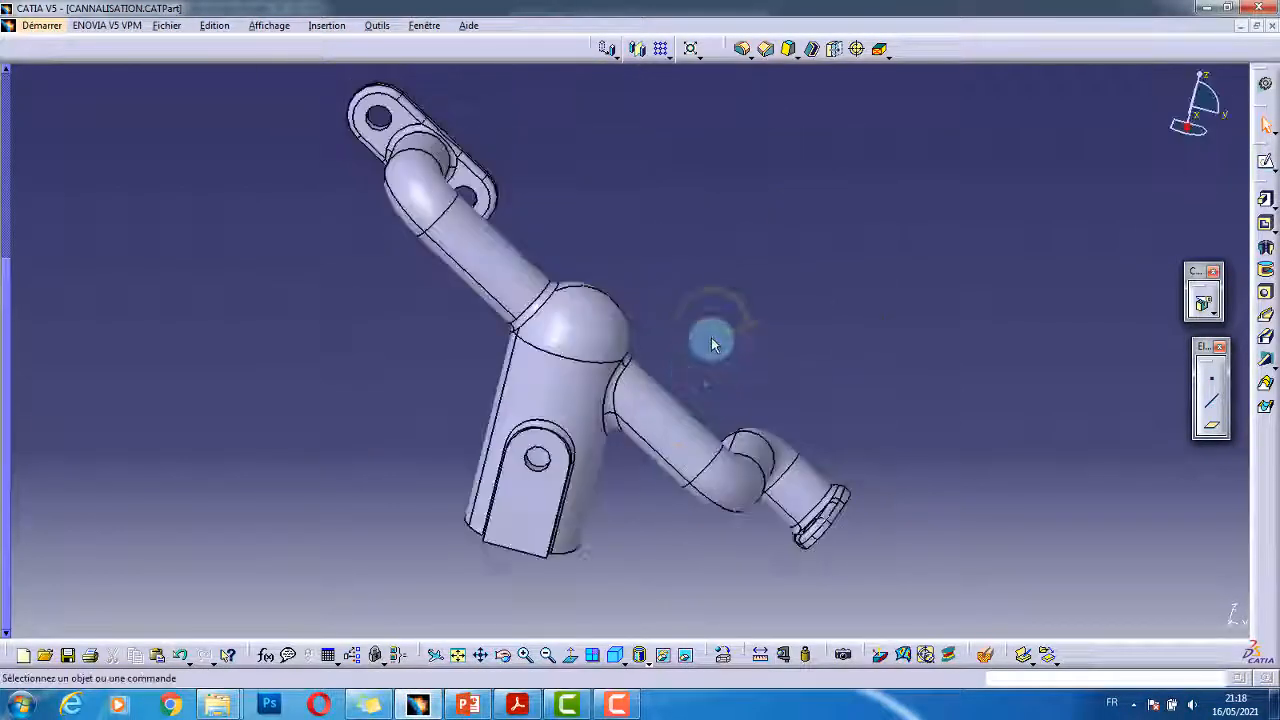
pyautogui.click(1271, 25)
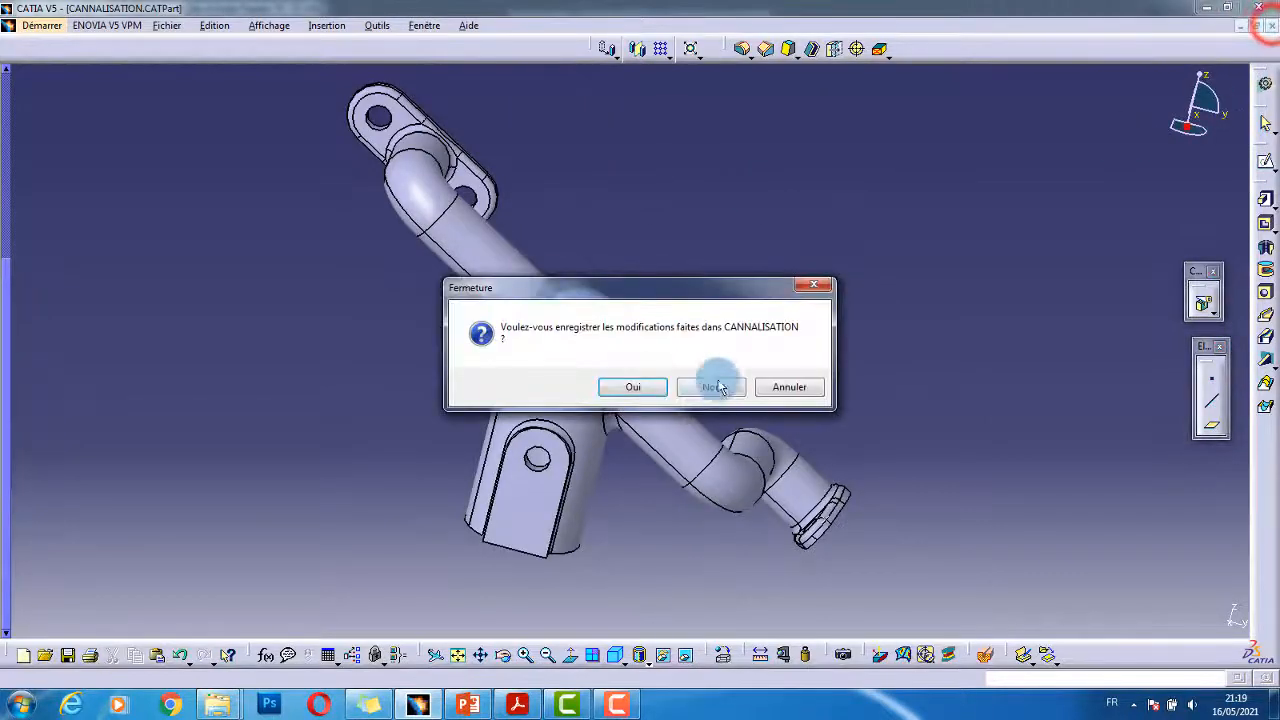
pyautogui.click(723, 388)
pyautogui.click(28, 25)
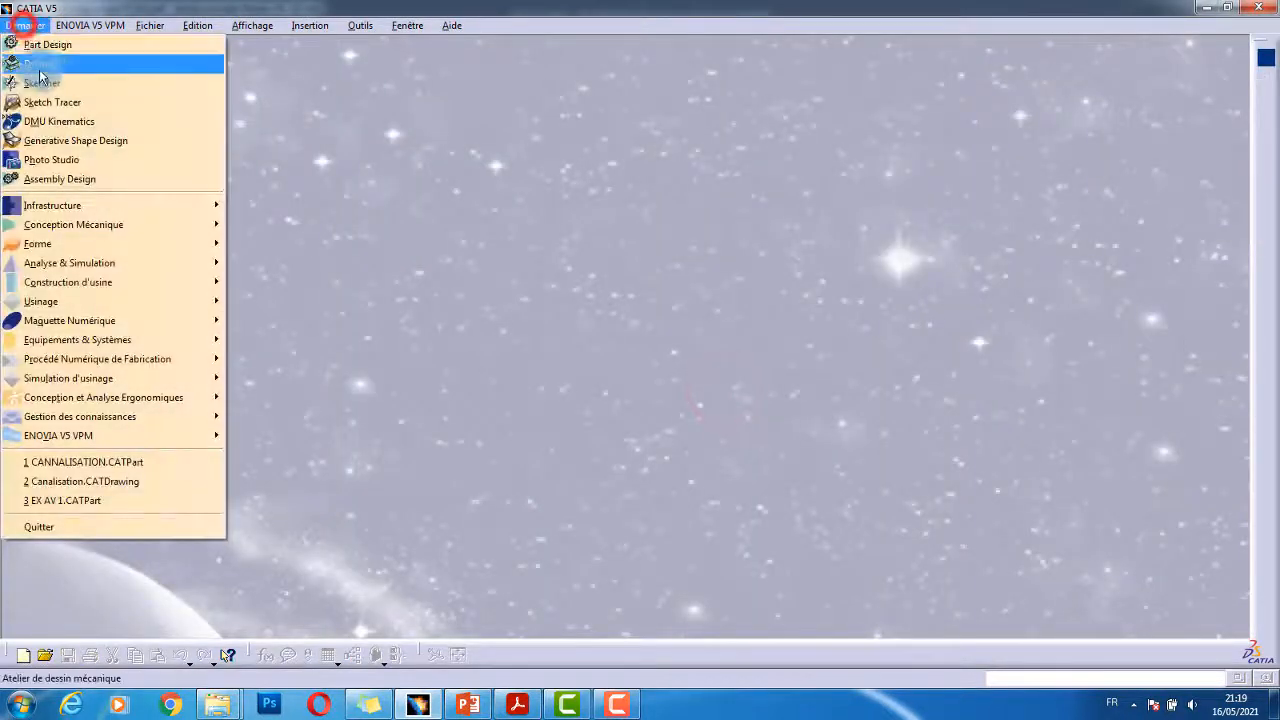
pyautogui.click(83, 50)
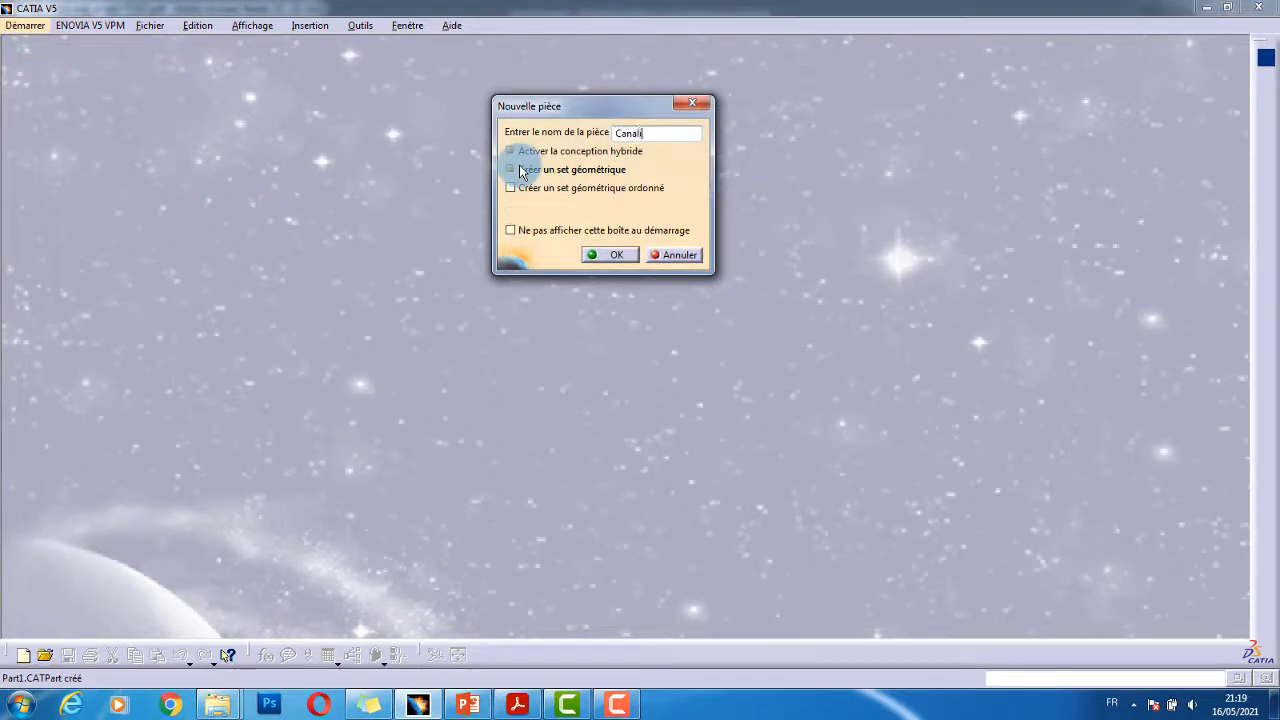
pyautogui.write('Canalisation')
pyautogui.press('Return')
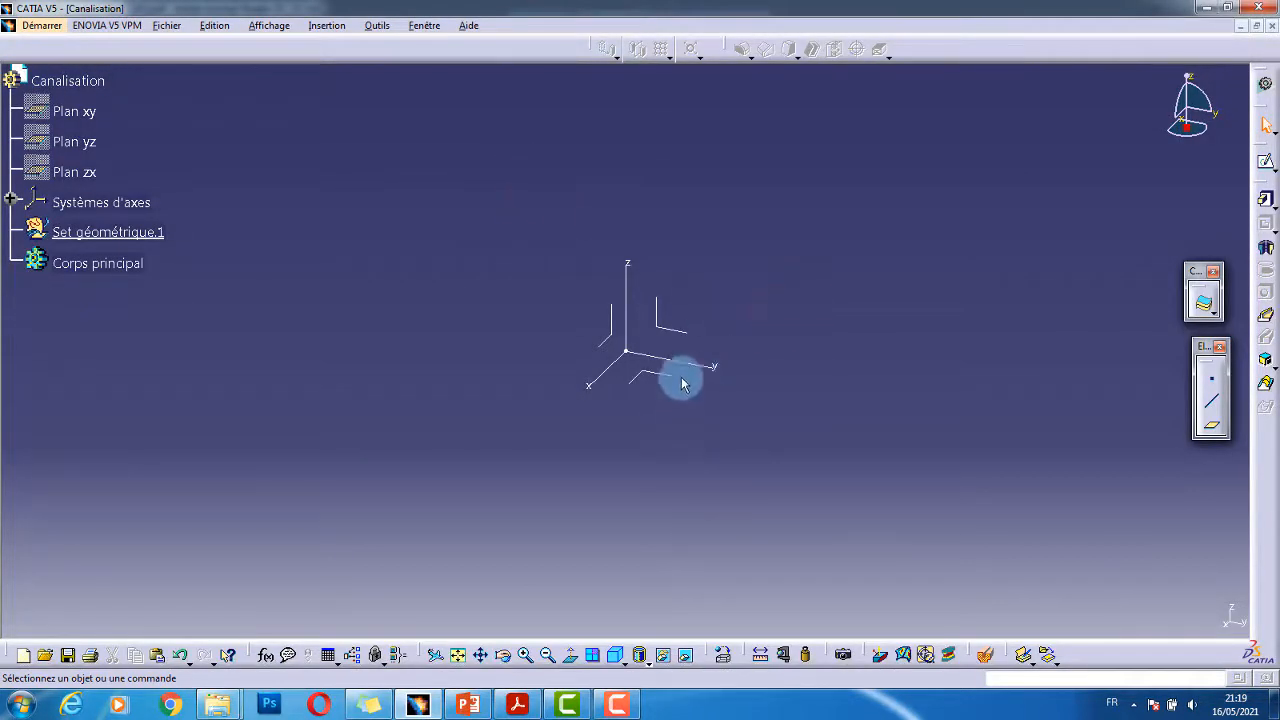
# - Start a positioned sketch on the YZ plane
pyautogui.click(677, 333)
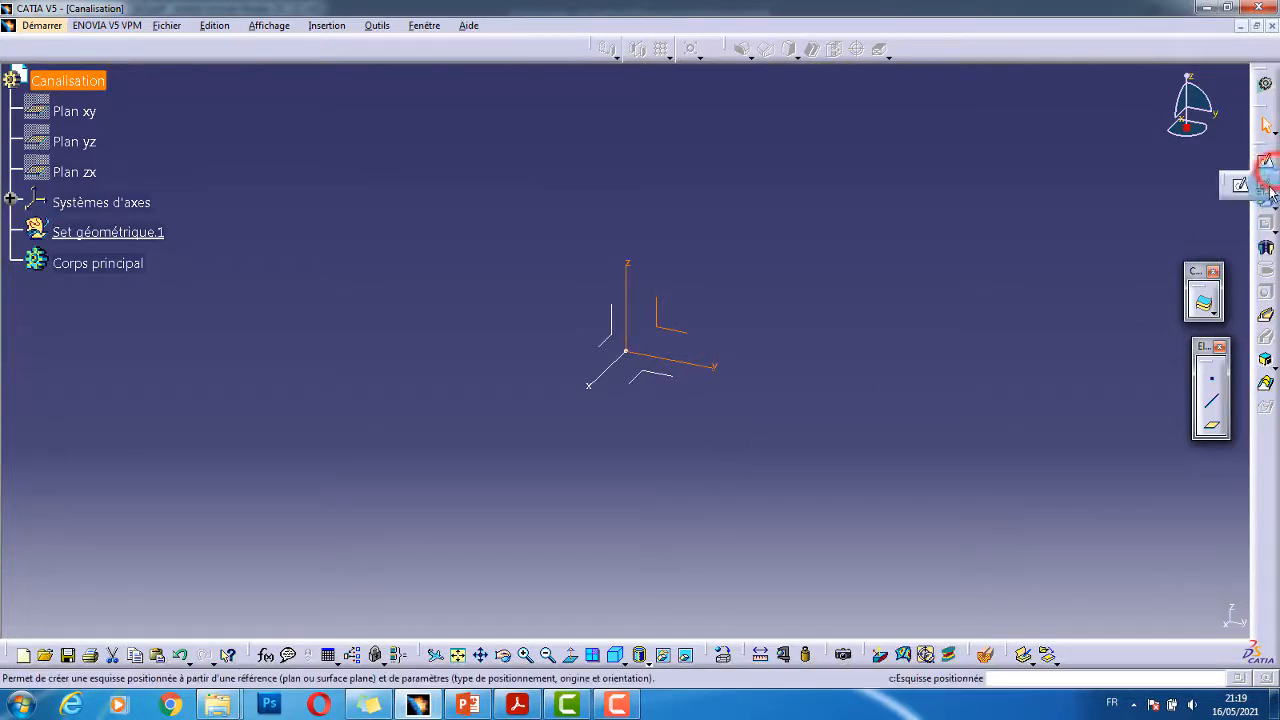
pyautogui.click(1260, 185)
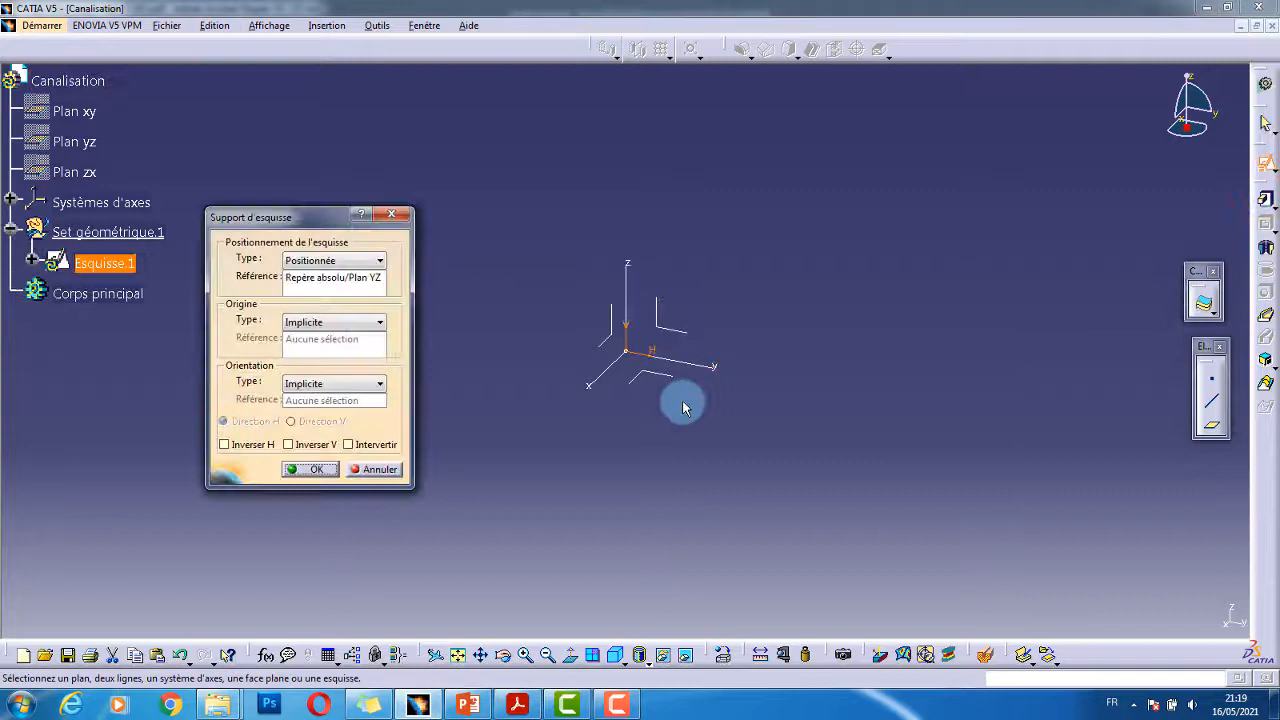
pyautogui.click(307, 468)
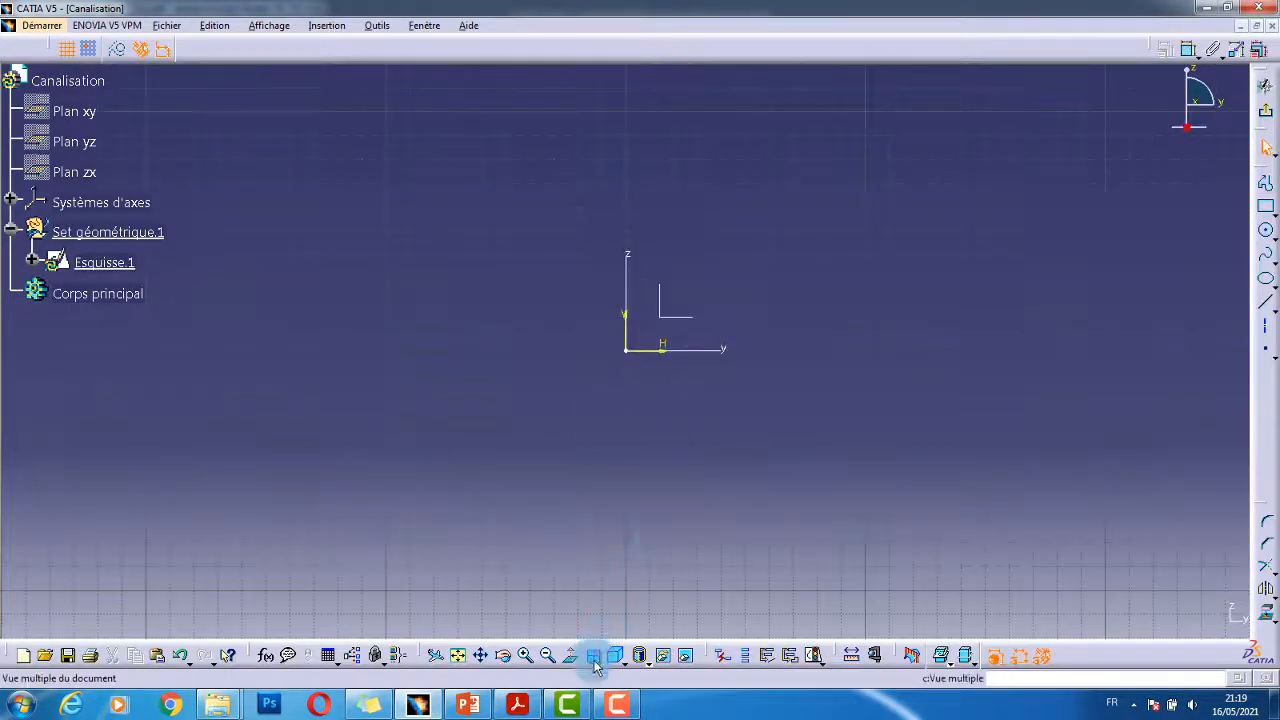
# - Sketch a profile of a vertical line continued by a tangent quarter arc ending on the vertical axis
pyautogui.click(514, 705)
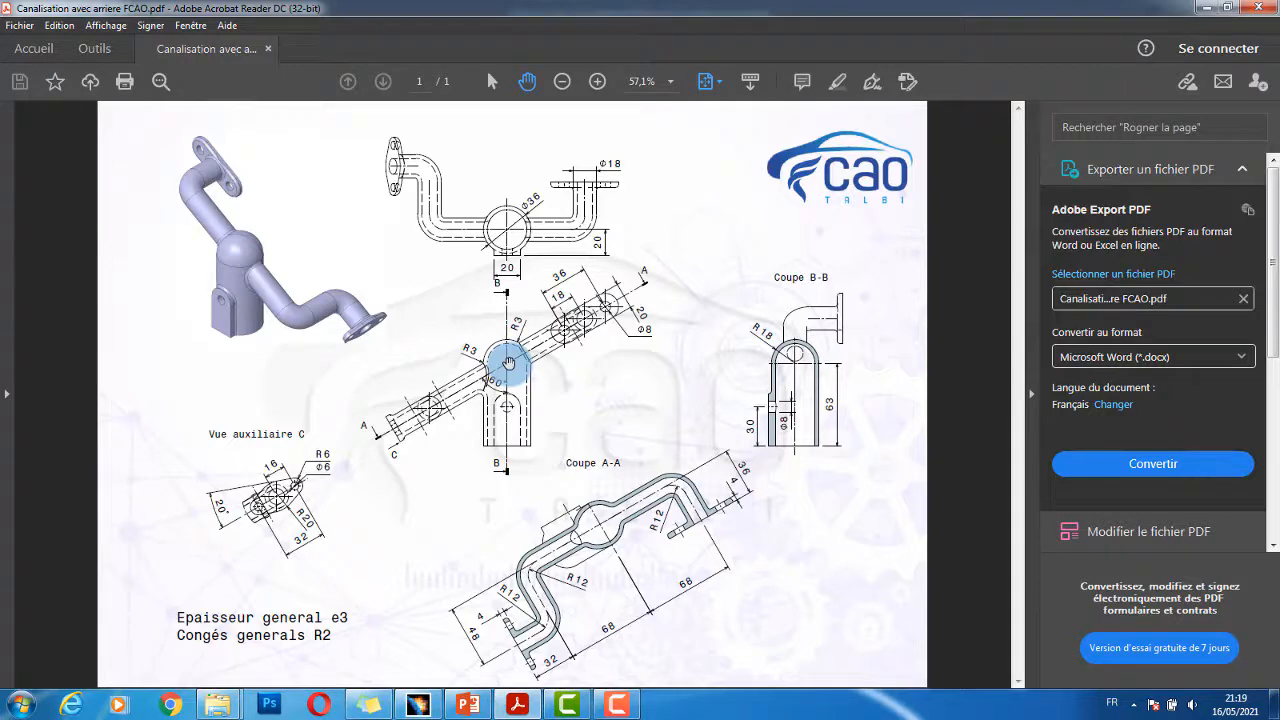
pyautogui.click(418, 705)
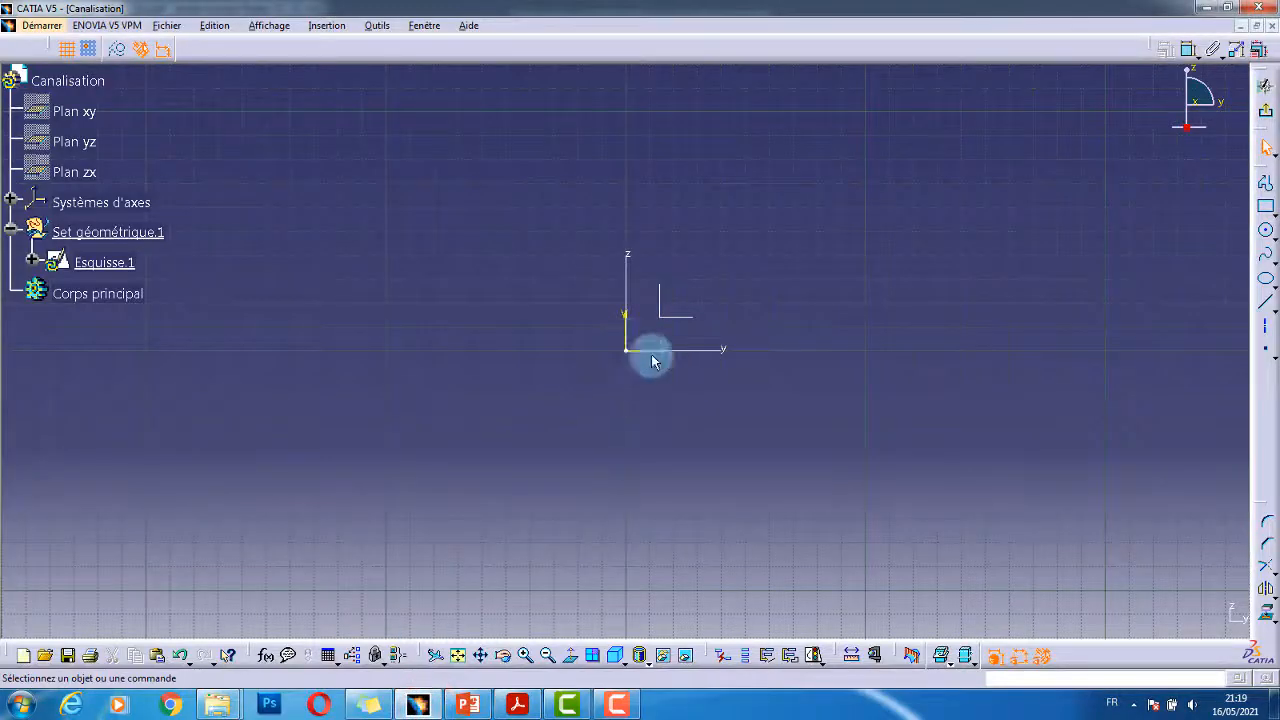
pyautogui.click(1266, 186)
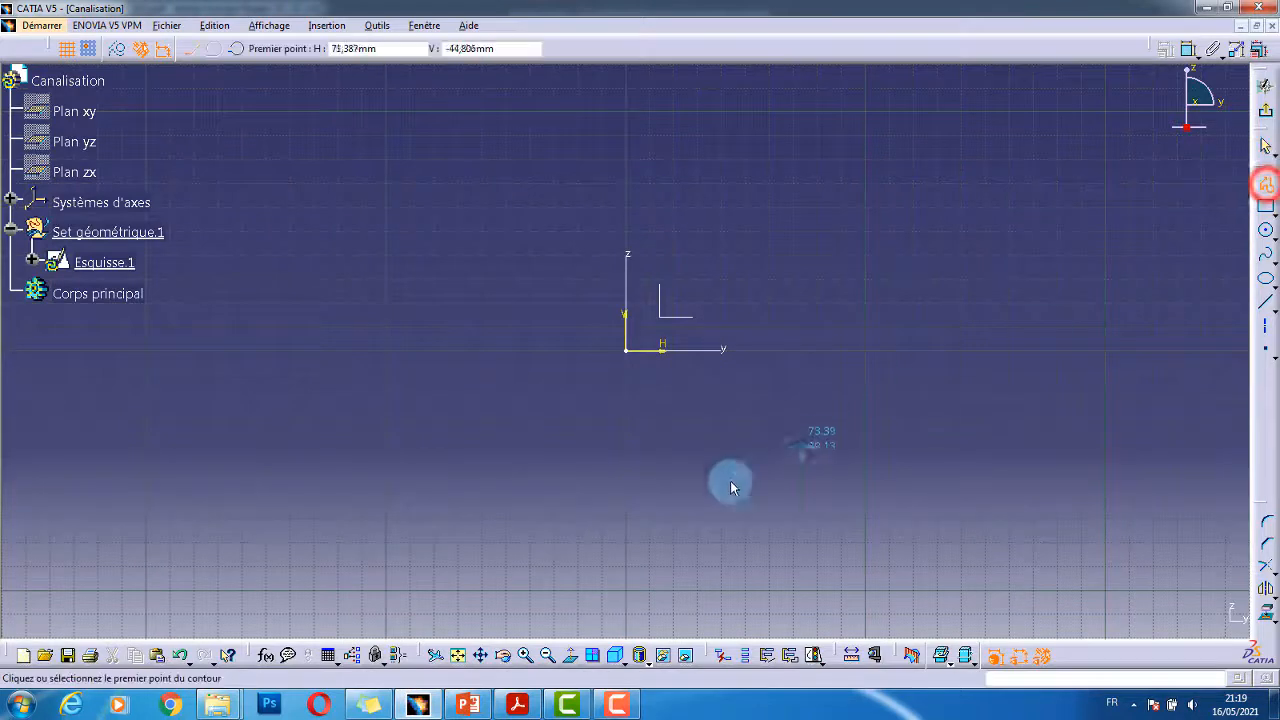
pyautogui.click(708, 515)
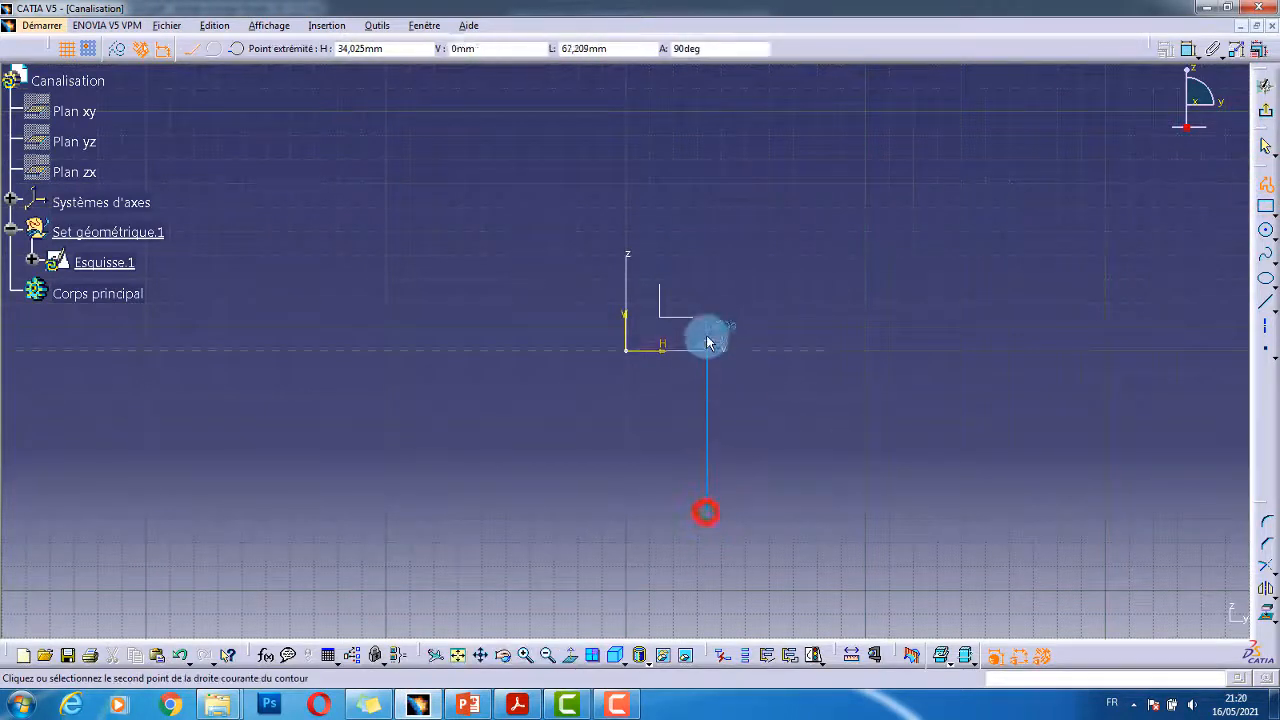
pyautogui.moveTo(661, 252); pyautogui.dragTo(629, 216)
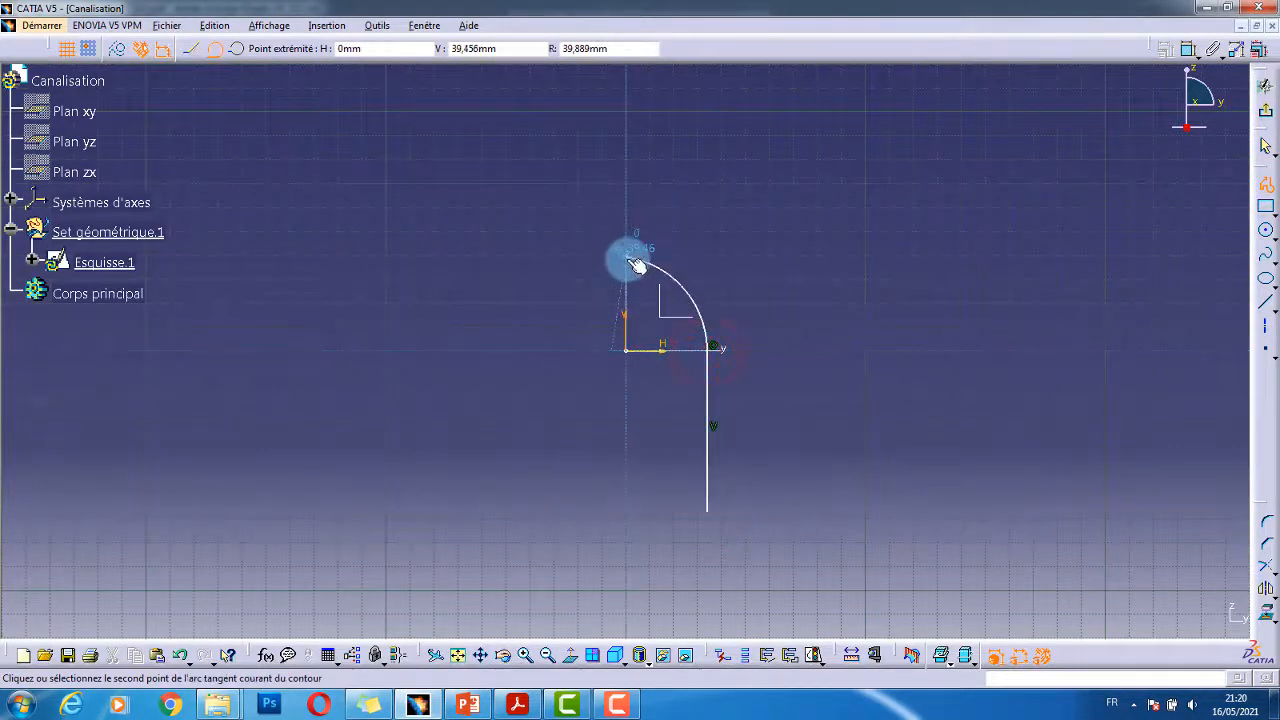
pyautogui.click(629, 266)
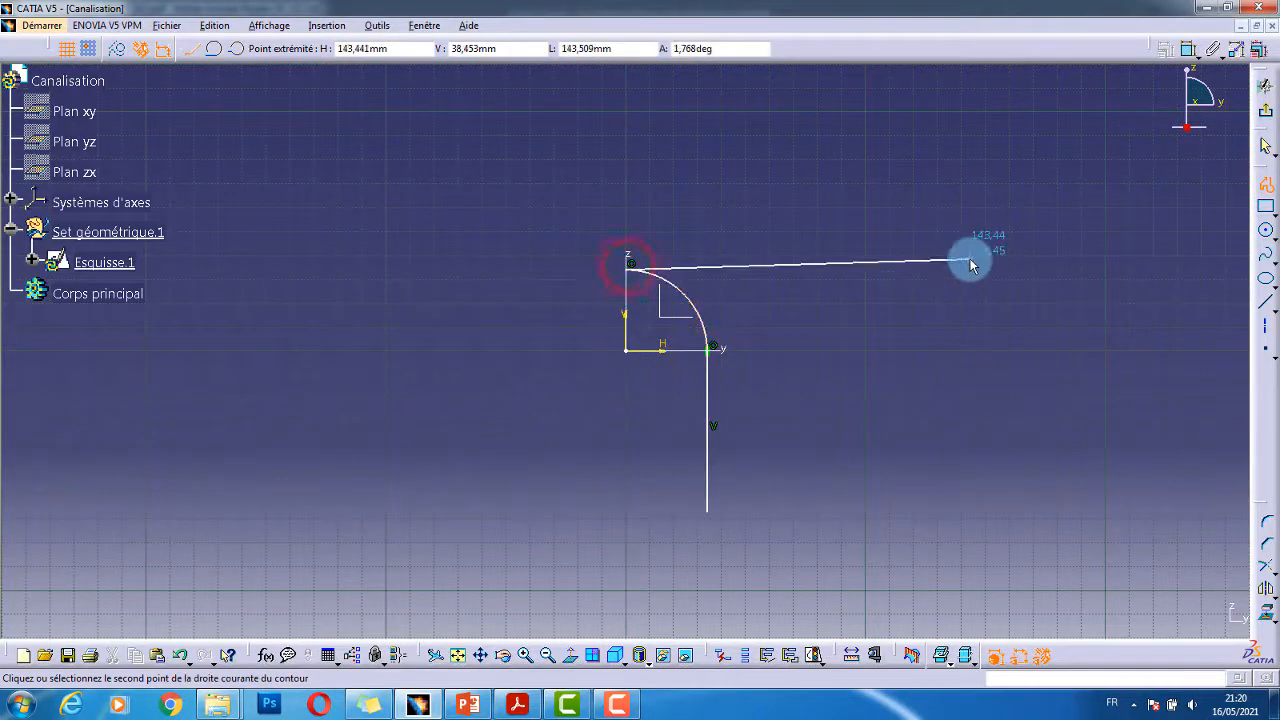
pyautogui.press('Escape')
pyautogui.click(980, 240)
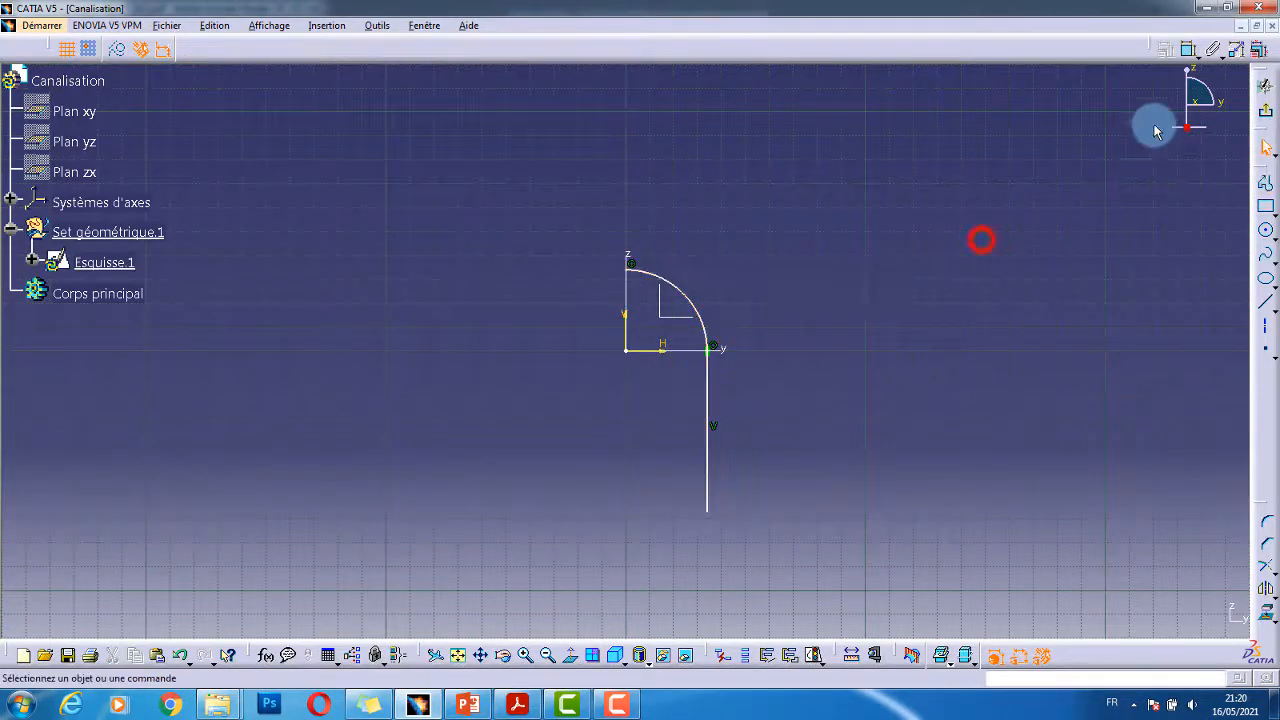
# - Dimension the quarter arc and set its radius to 18 mm
pyautogui.click(1182, 53)
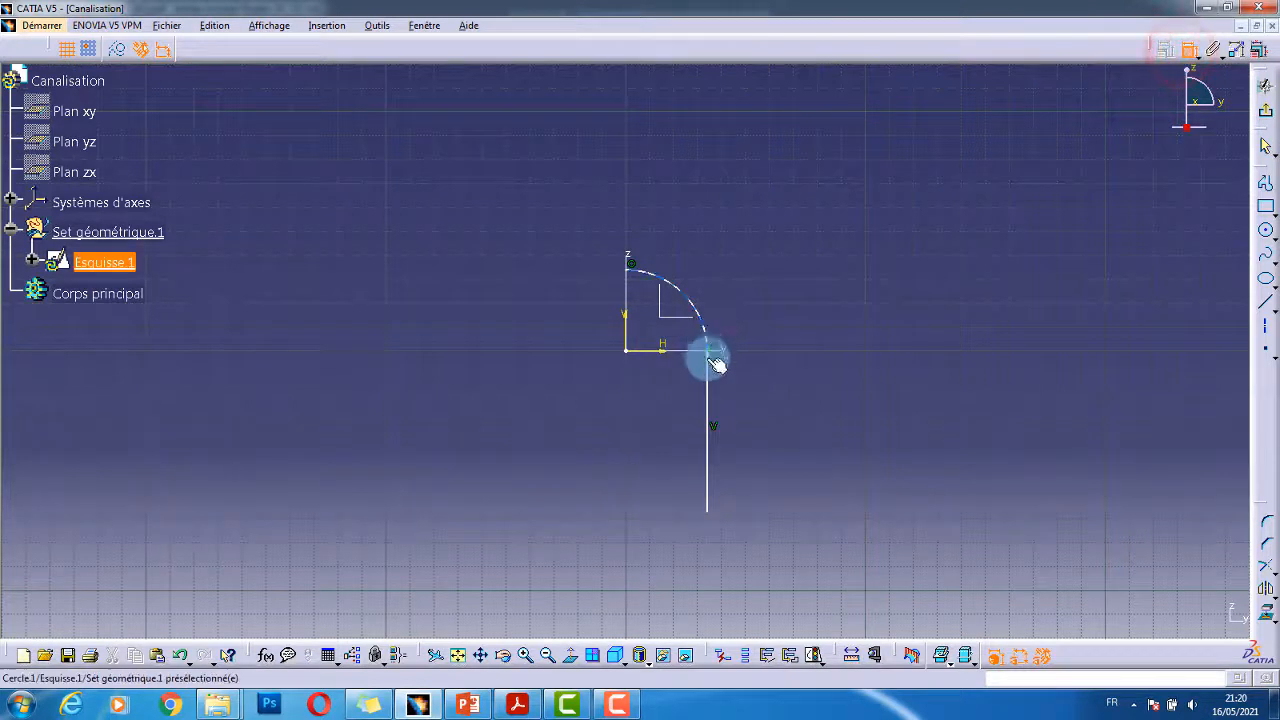
pyautogui.click(700, 322)
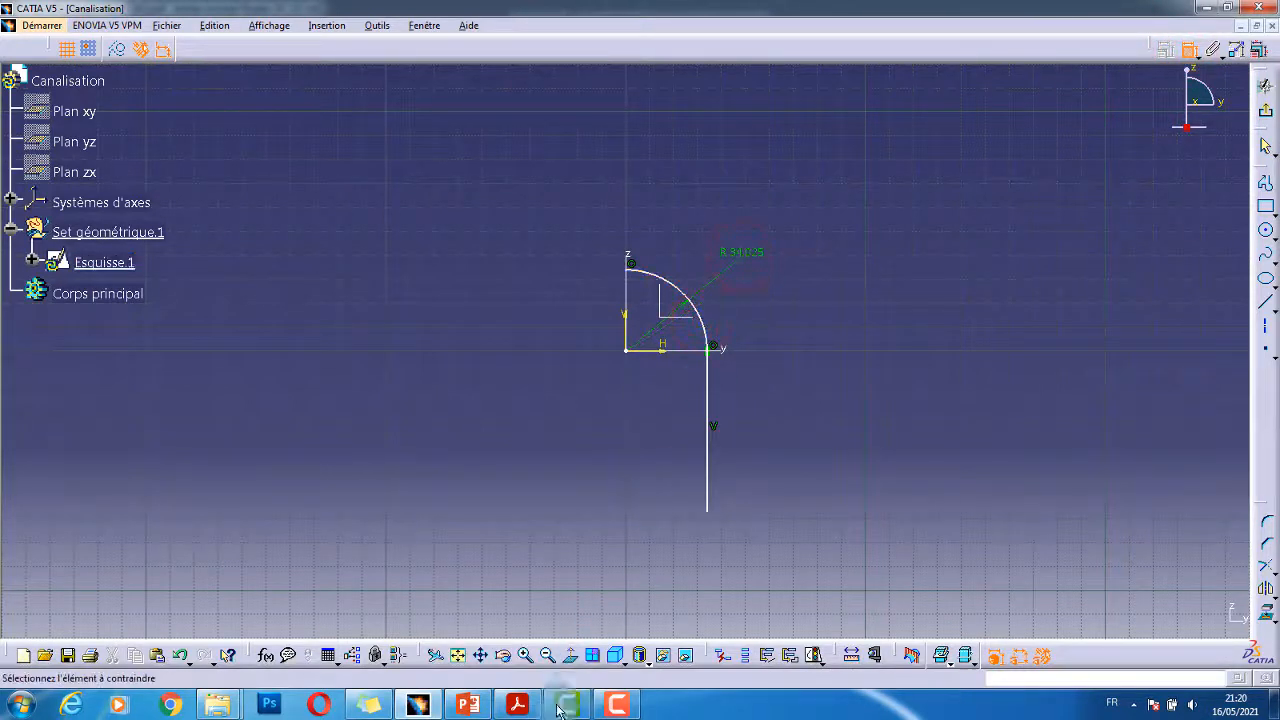
pyautogui.click(518, 706)
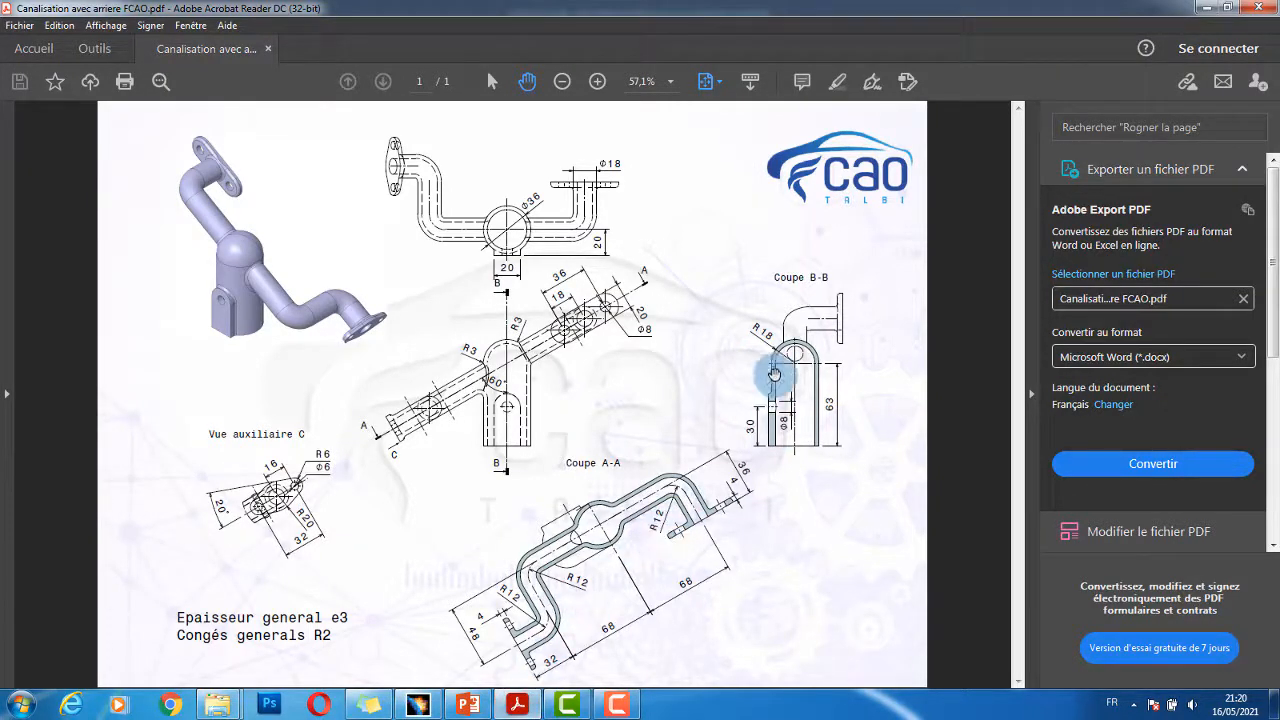
pyautogui.hotkey('alt', 'Tab')
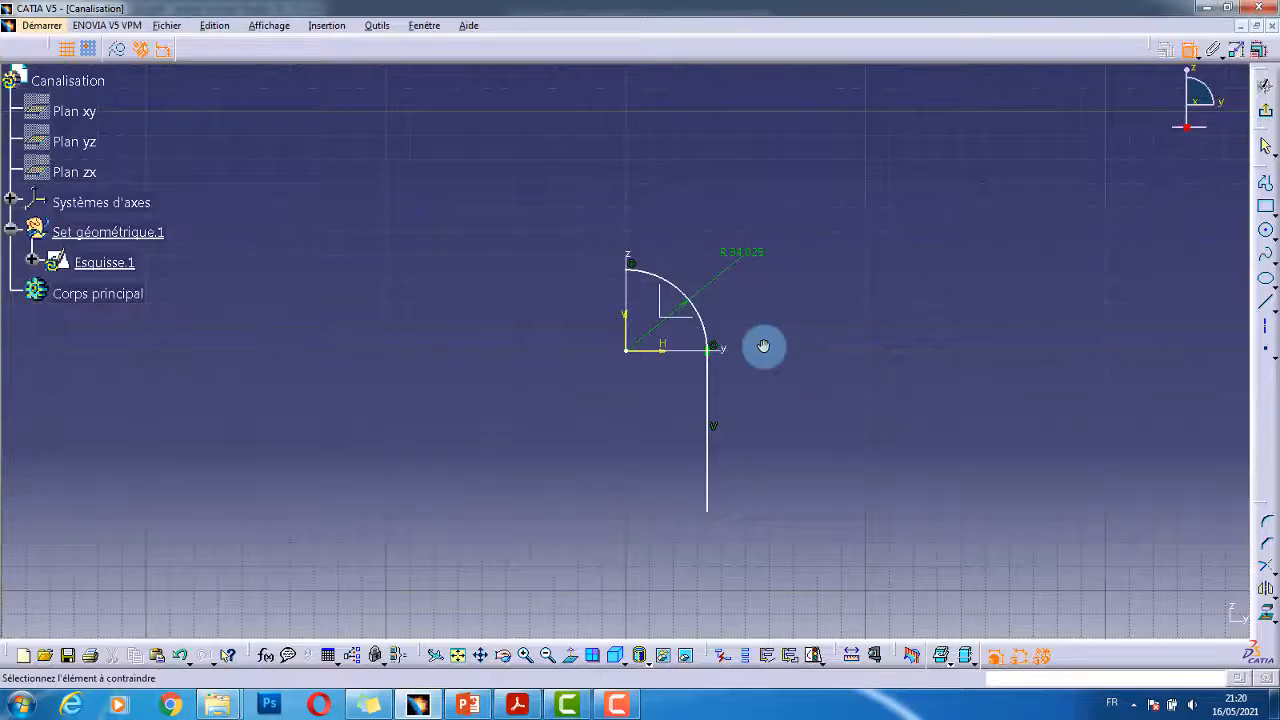
pyautogui.doubleClick(744, 260)
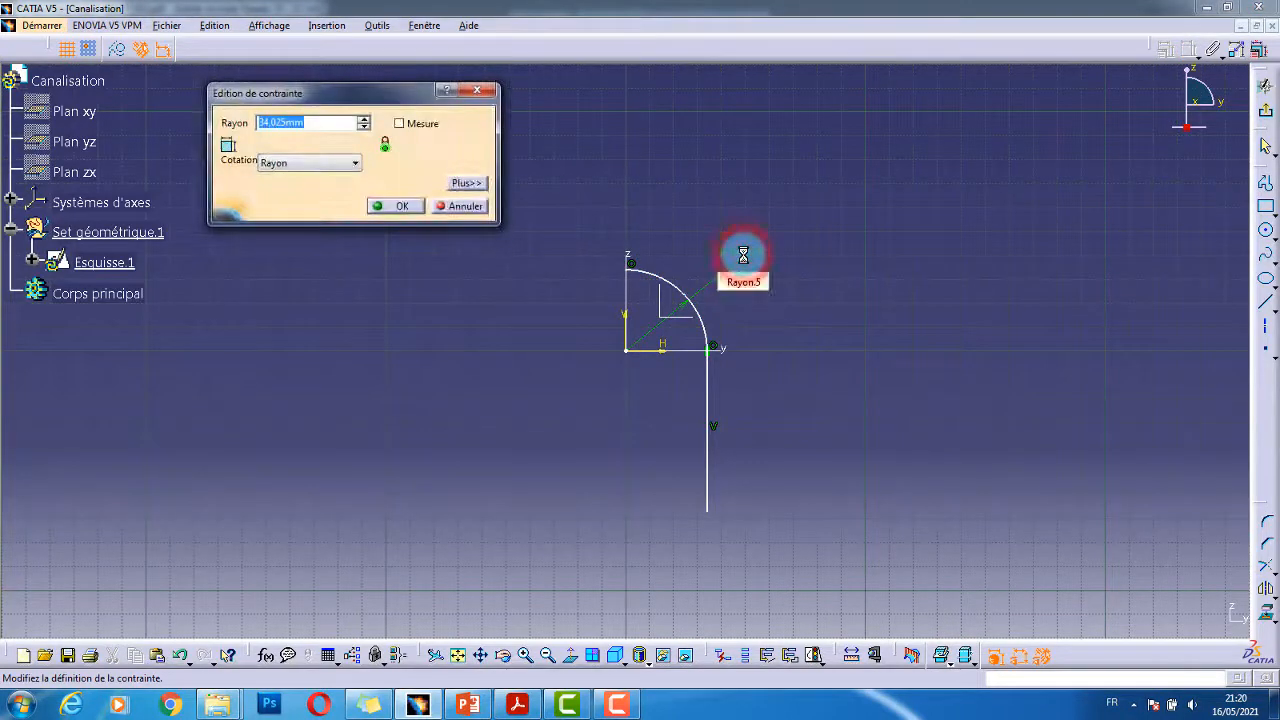
pyautogui.moveTo(313, 125); pyautogui.dragTo(160, 120)
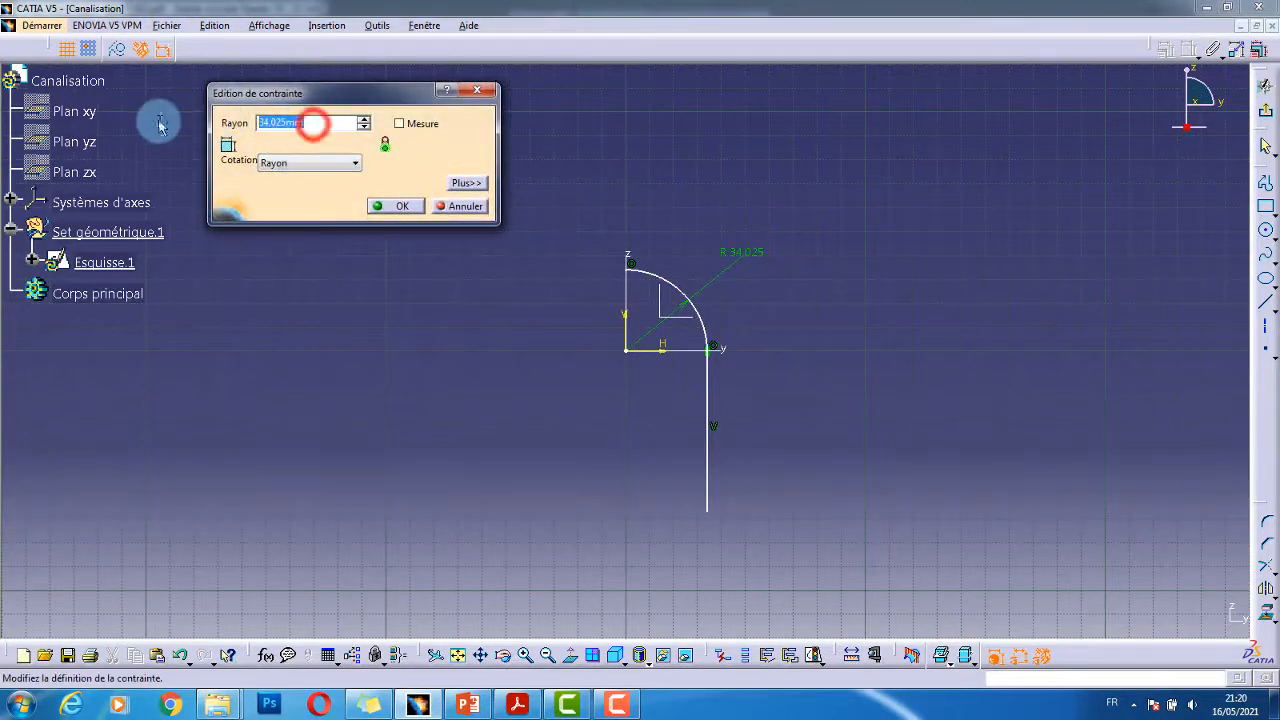
pyautogui.write('18')
pyautogui.press('Return')
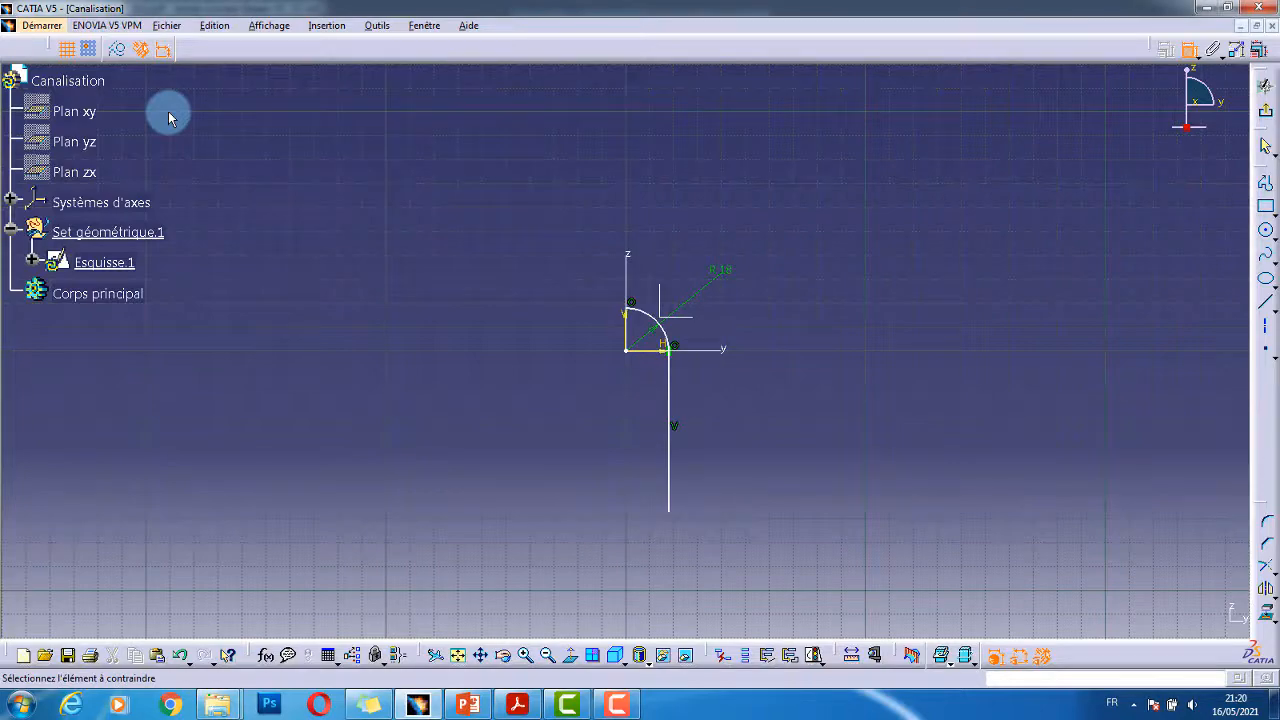
# - Dimension the vertical line's length at 63 mm
pyautogui.hotkey('alt', 'Tab')
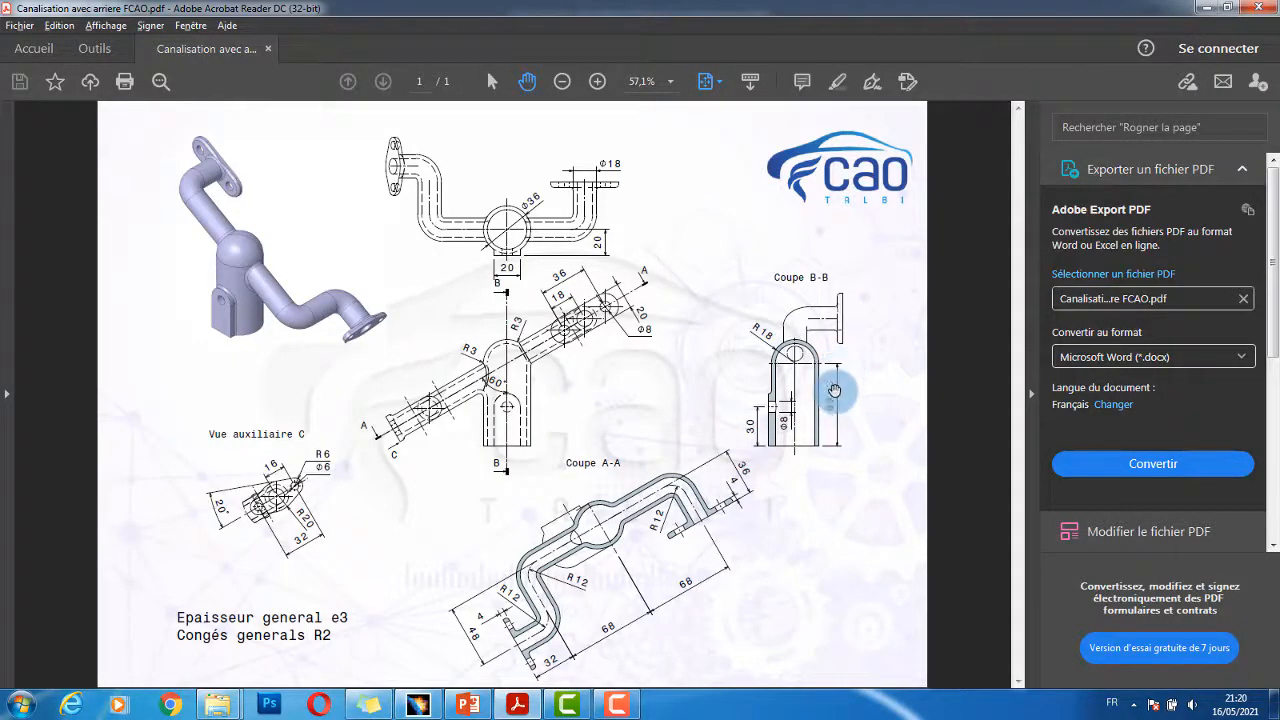
pyautogui.hotkey('alt', 'Tab')
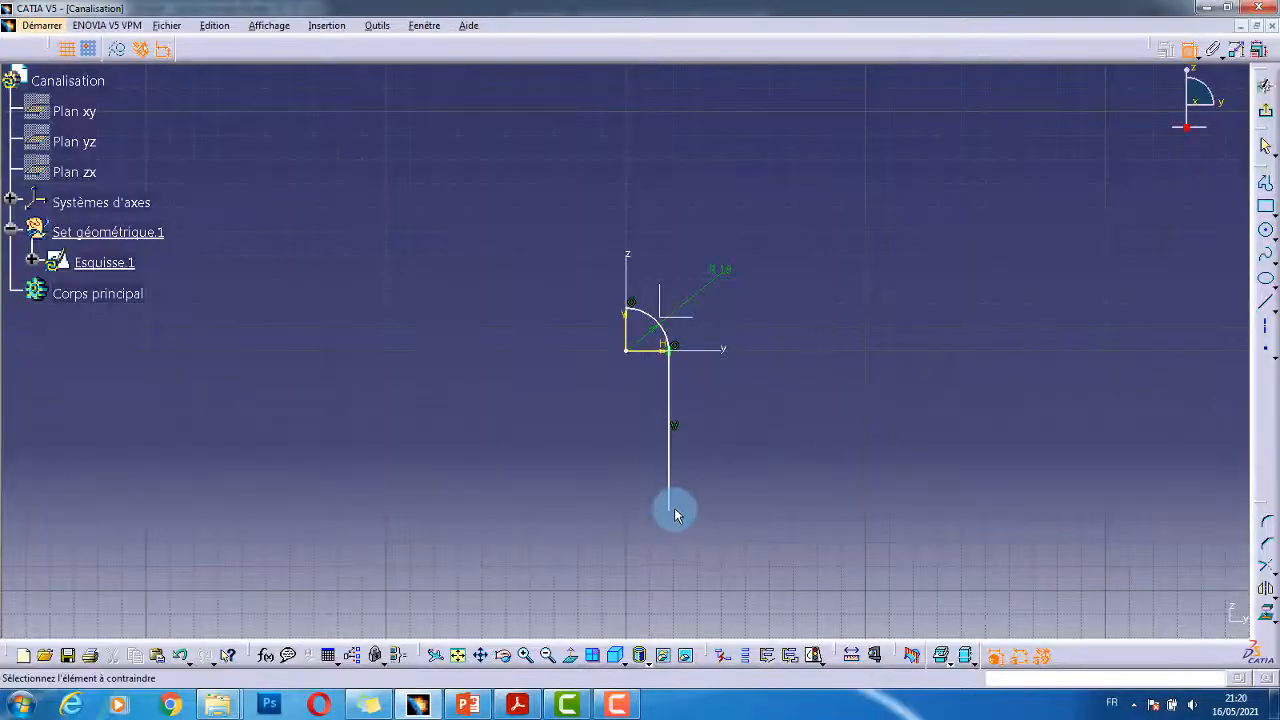
pyautogui.click(670, 514)
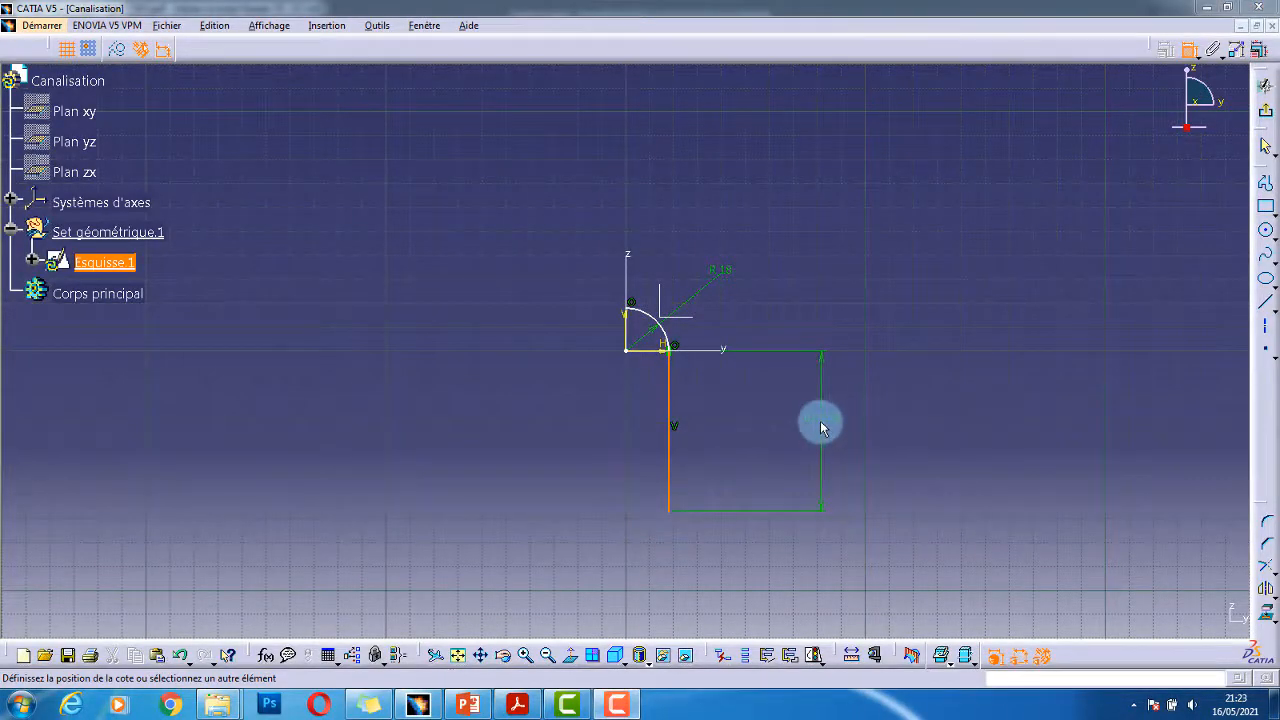
pyautogui.click(820, 421)
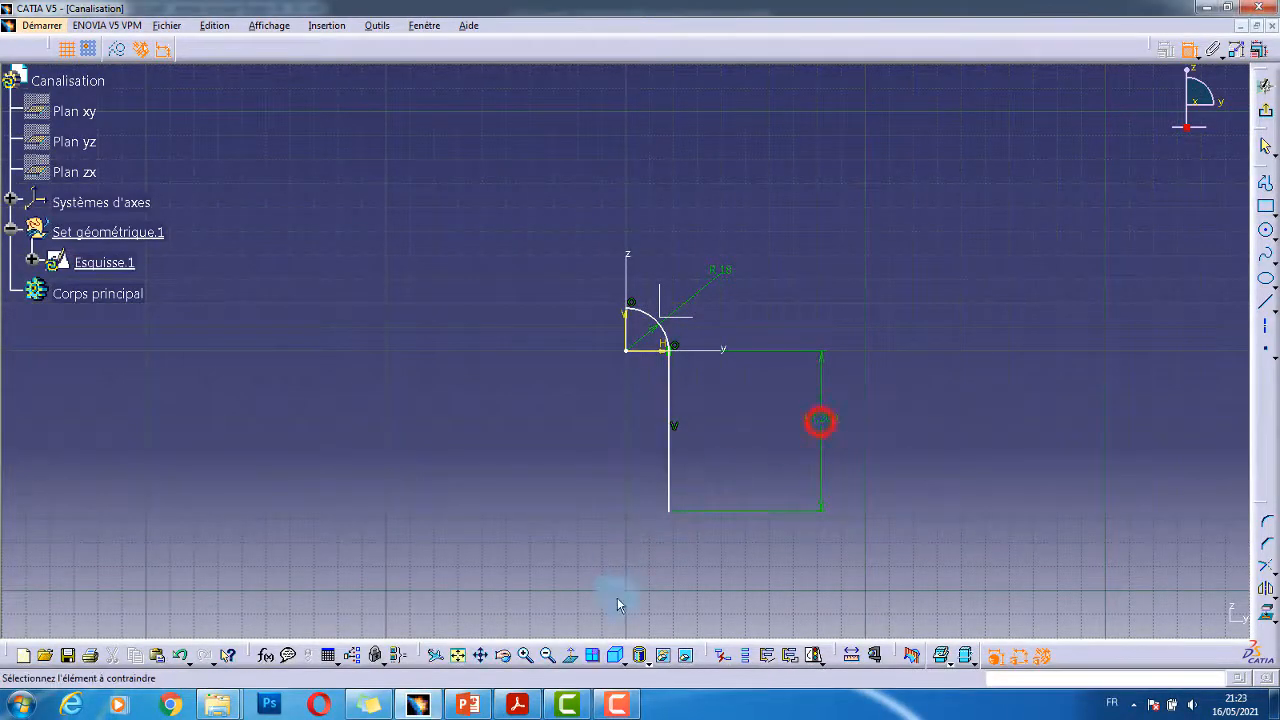
pyautogui.click(522, 706)
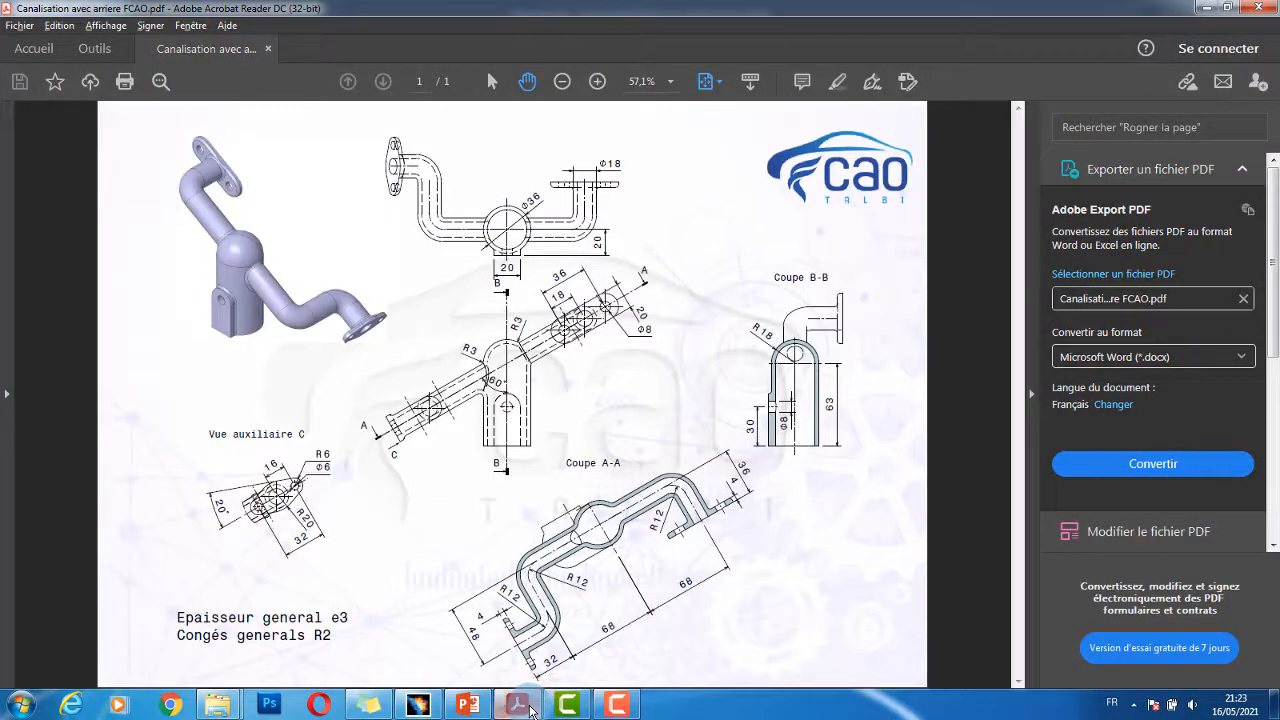
pyautogui.click(533, 700)
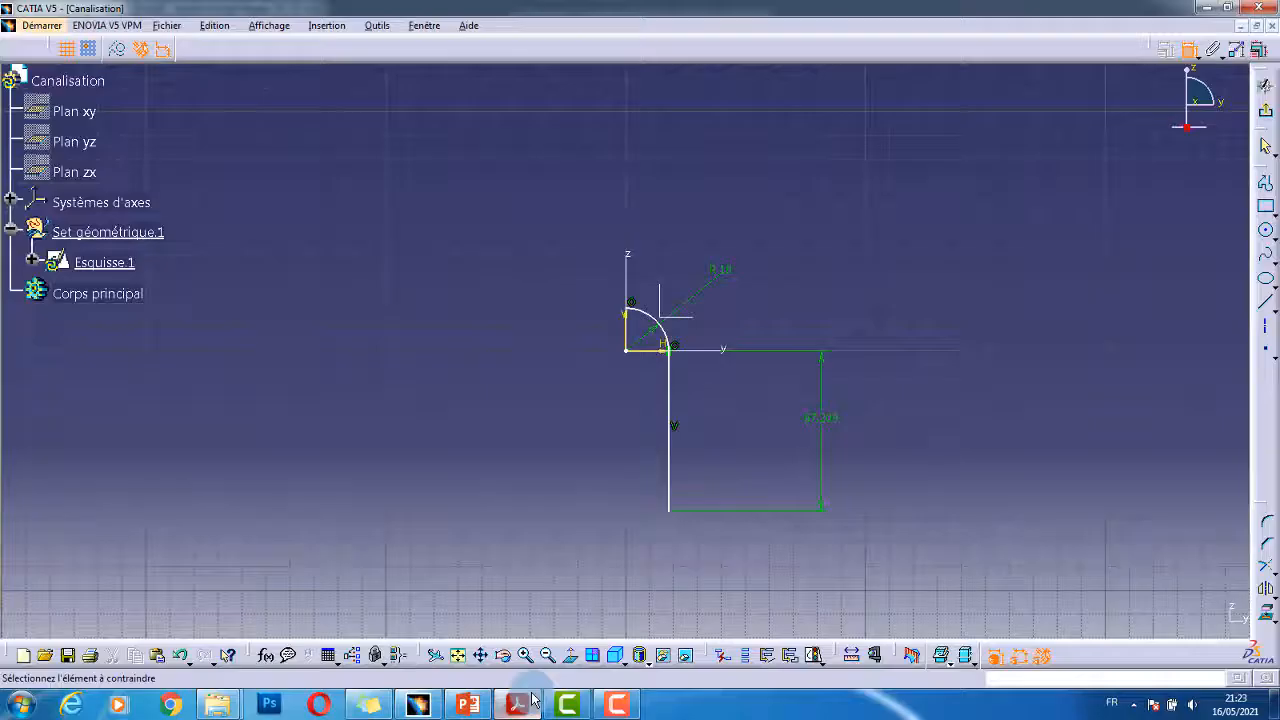
pyautogui.doubleClick(820, 418)
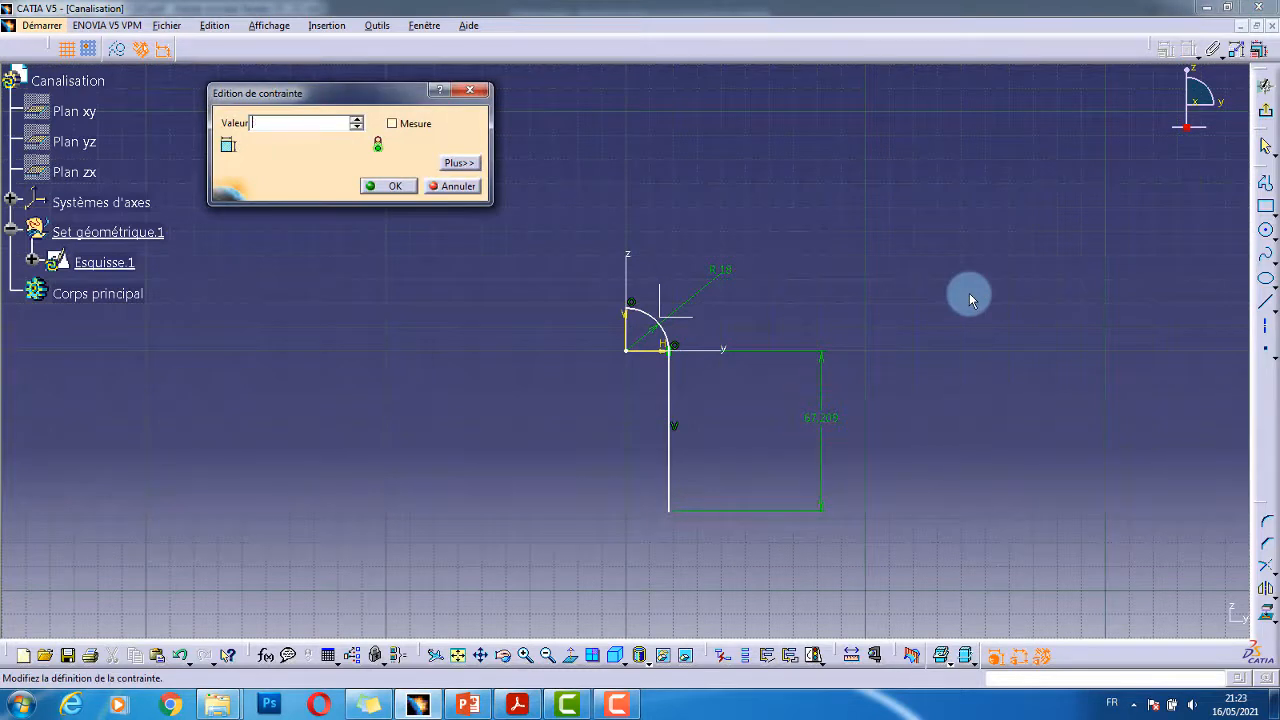
pyautogui.press('Return')
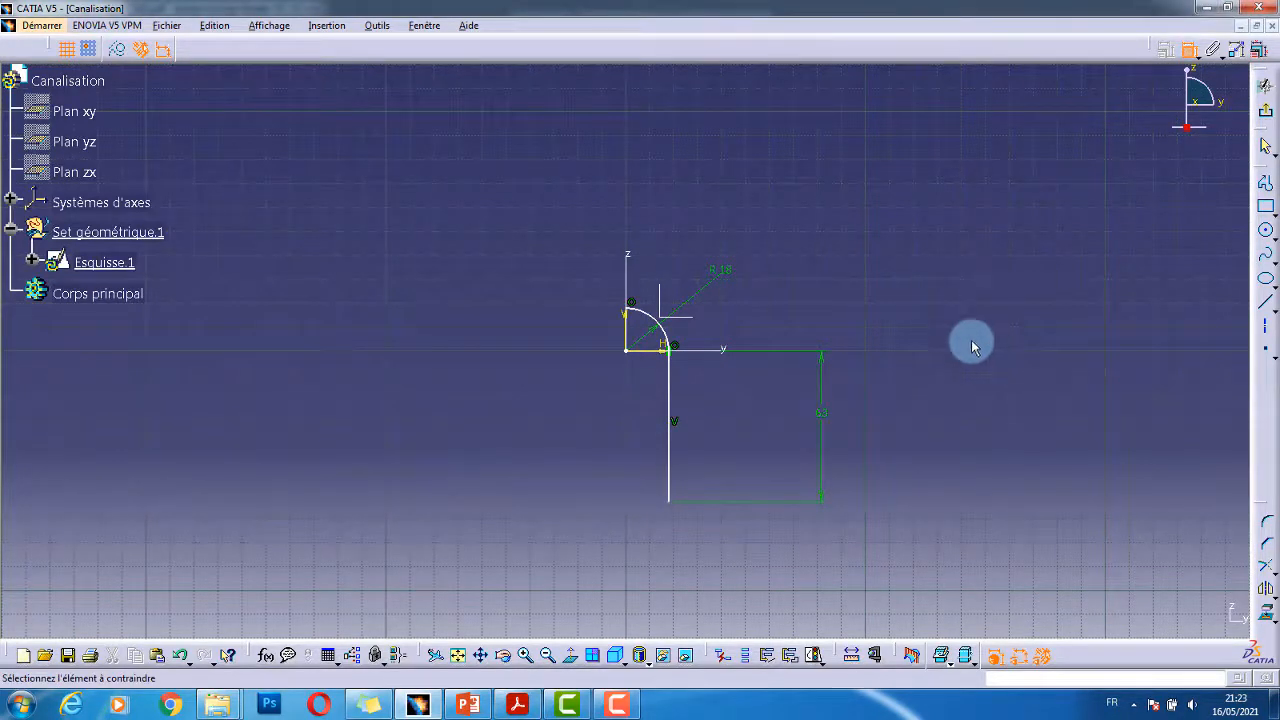
pyautogui.click(922, 434)
pyautogui.moveTo(811, 406)
pyautogui.mouseDown(button='middle')
pyautogui.moveTo(828, 374)
pyautogui.moveTo(826, 283)
pyautogui.moveTo(823, 314)
pyautogui.moveTo(731, 334)
pyautogui.moveTo(731, 348)
pyautogui.mouseUp(button='middle')
# - Make the R18 arc coincident and concentric with the sketch origin
pyautogui.click(1187, 49)
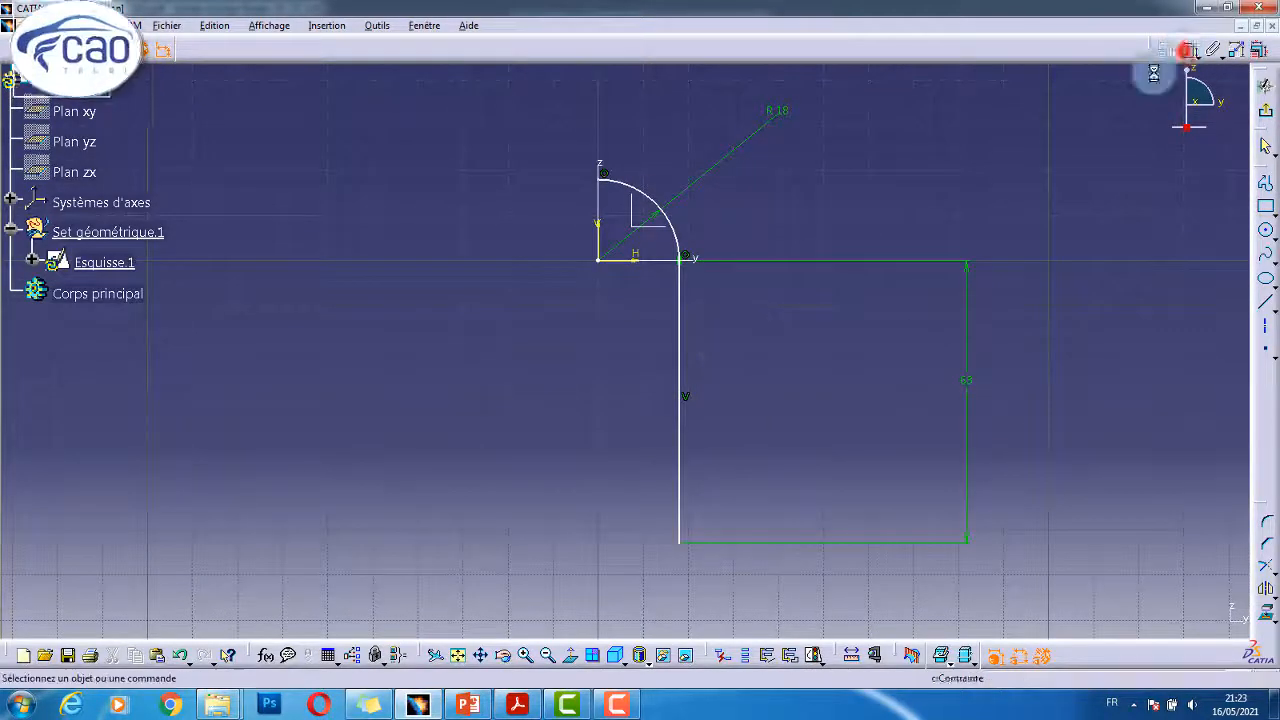
pyautogui.moveTo(675, 234)
pyautogui.mouseDown()
pyautogui.moveTo(777, 223)
pyautogui.moveTo(698, 223)
pyautogui.mouseUp()
pyautogui.click(734, 228)
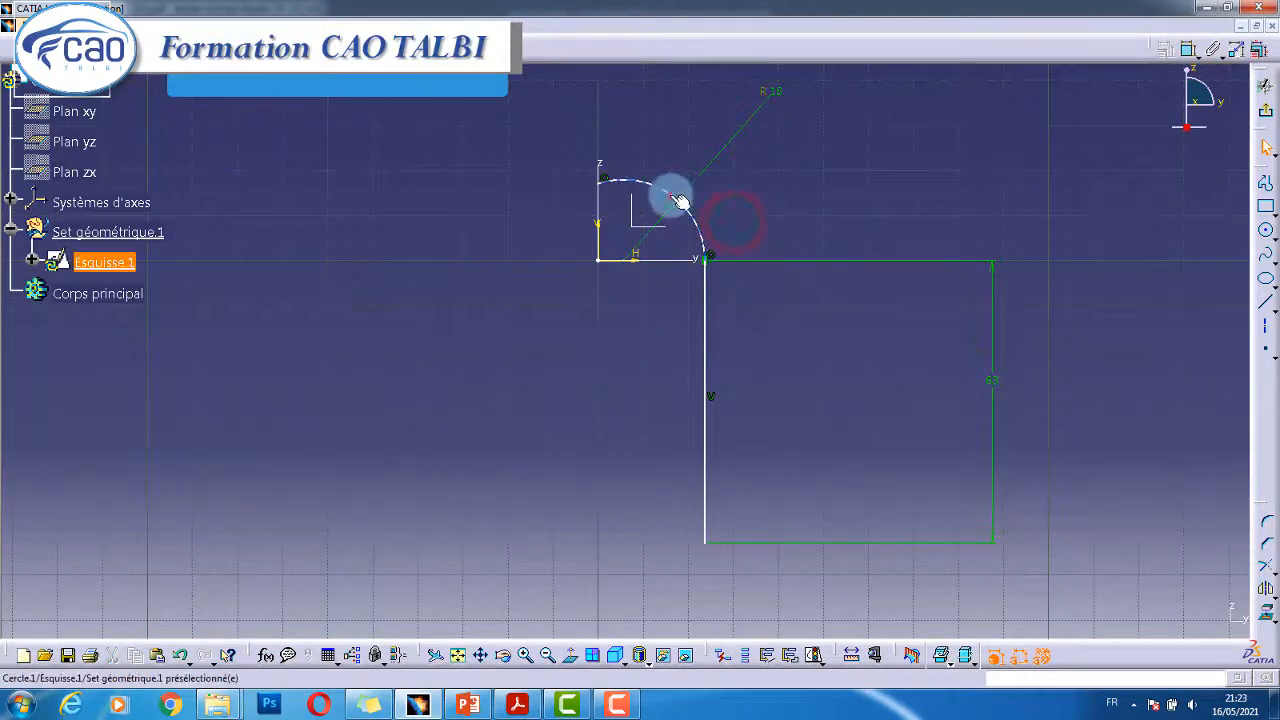
pyautogui.click(670, 197)
pyautogui.keyDown('ctrl'); pyautogui.click(596, 262); pyautogui.keyUp('ctrl')
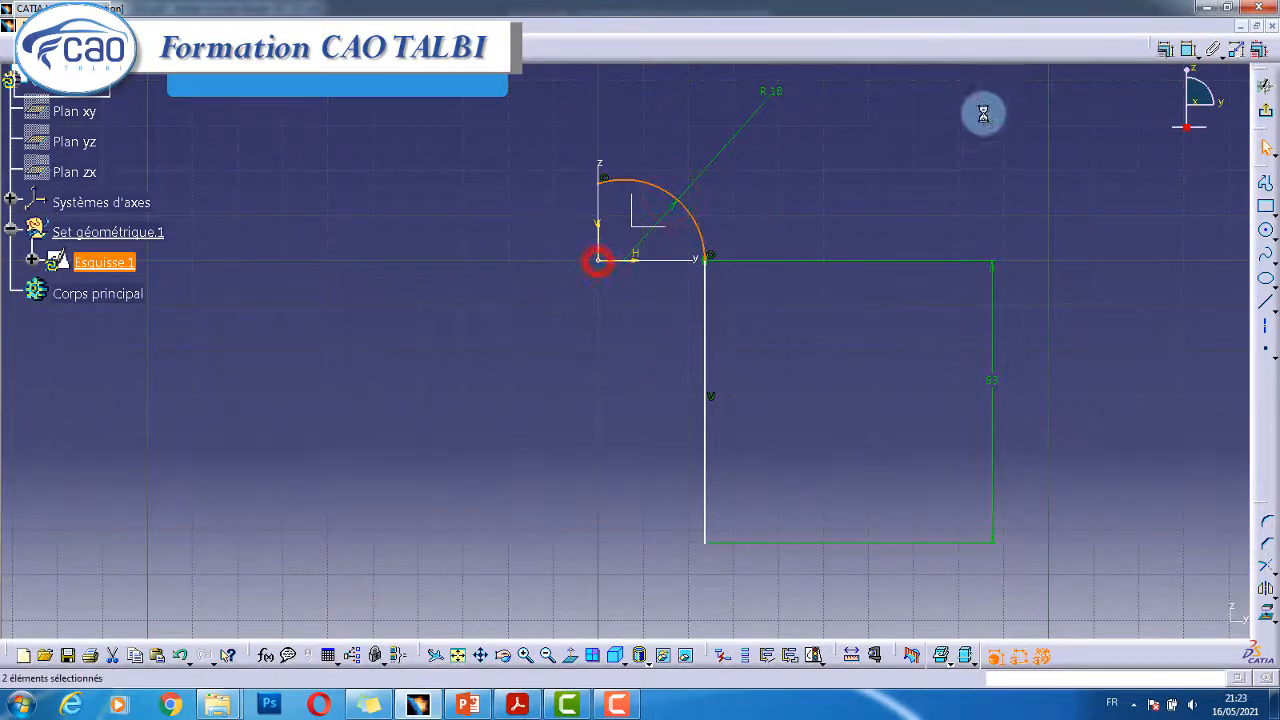
pyautogui.click(1166, 52)
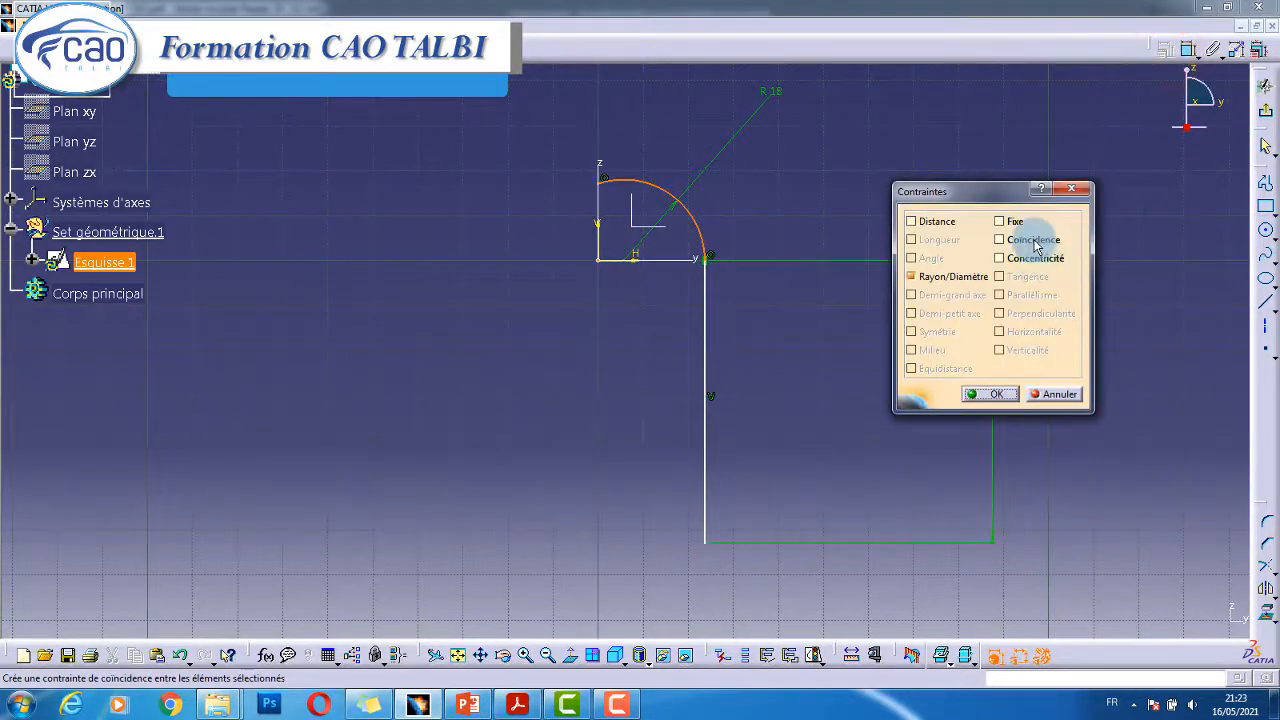
pyautogui.click(1036, 242)
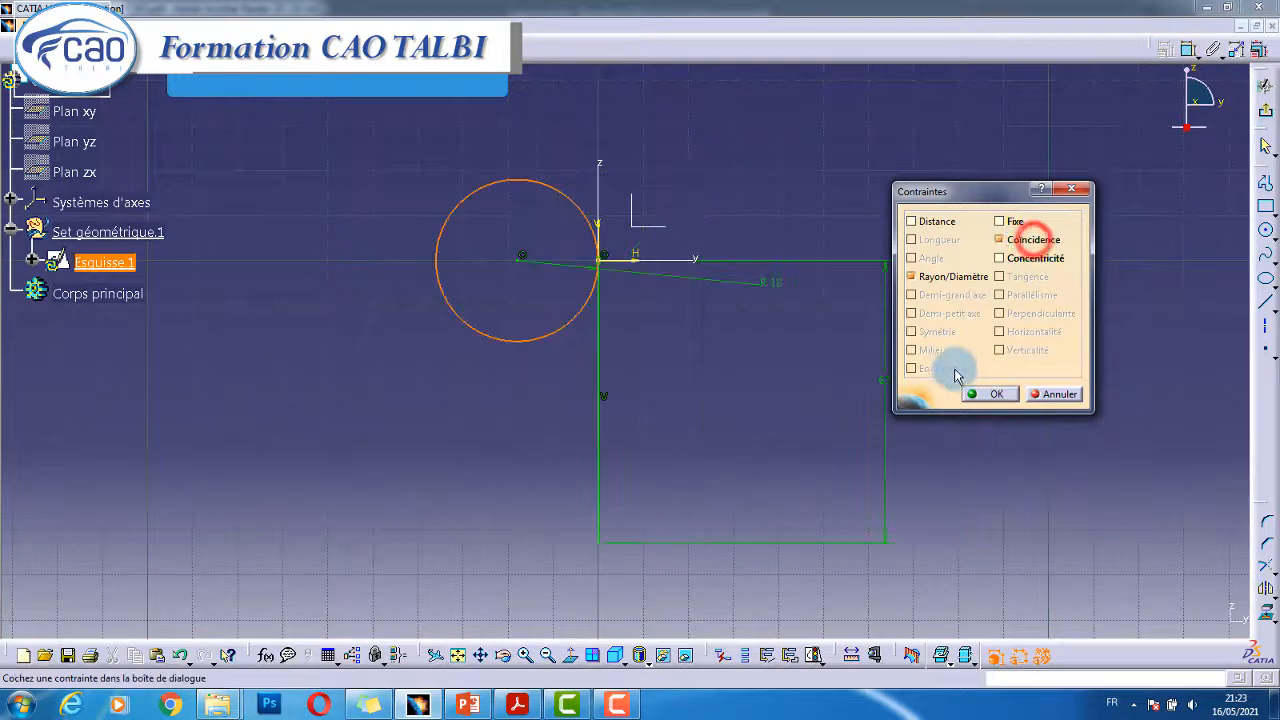
pyautogui.click(1021, 258)
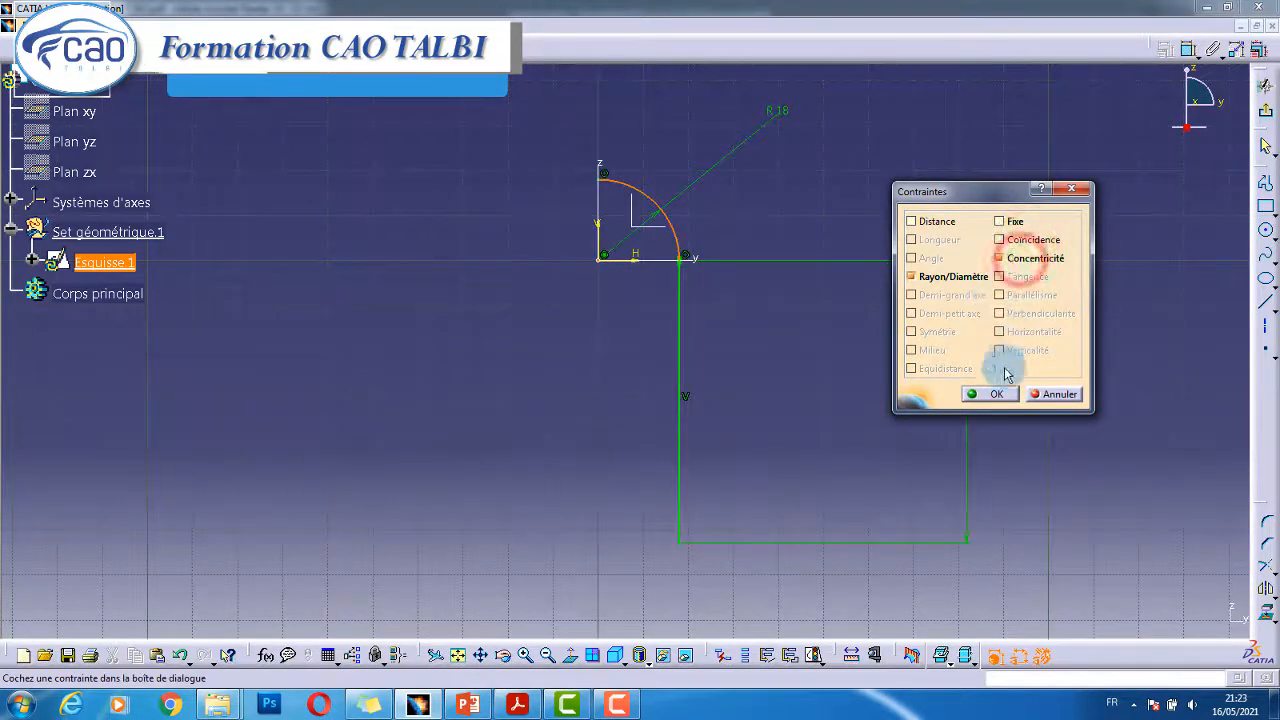
pyautogui.click(978, 394)
pyautogui.moveTo(802, 350); pyautogui.dragTo(846, 344, button='middle')
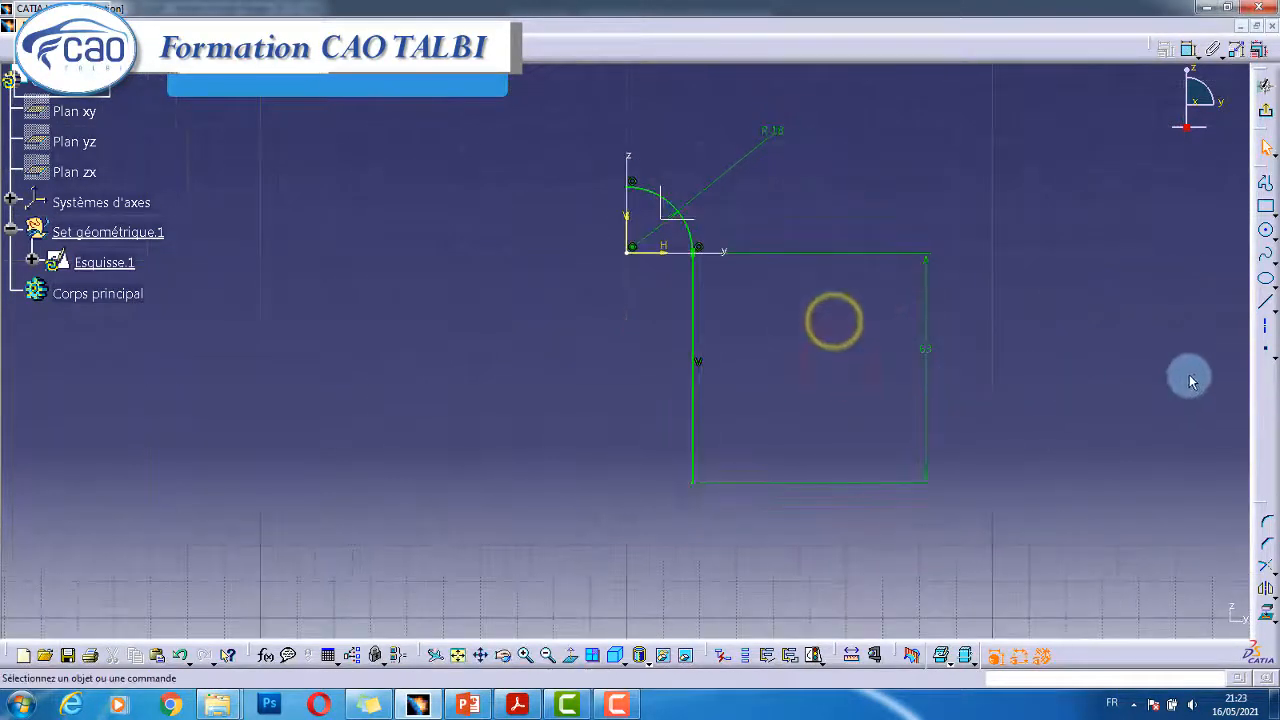
pyautogui.click(1263, 297)
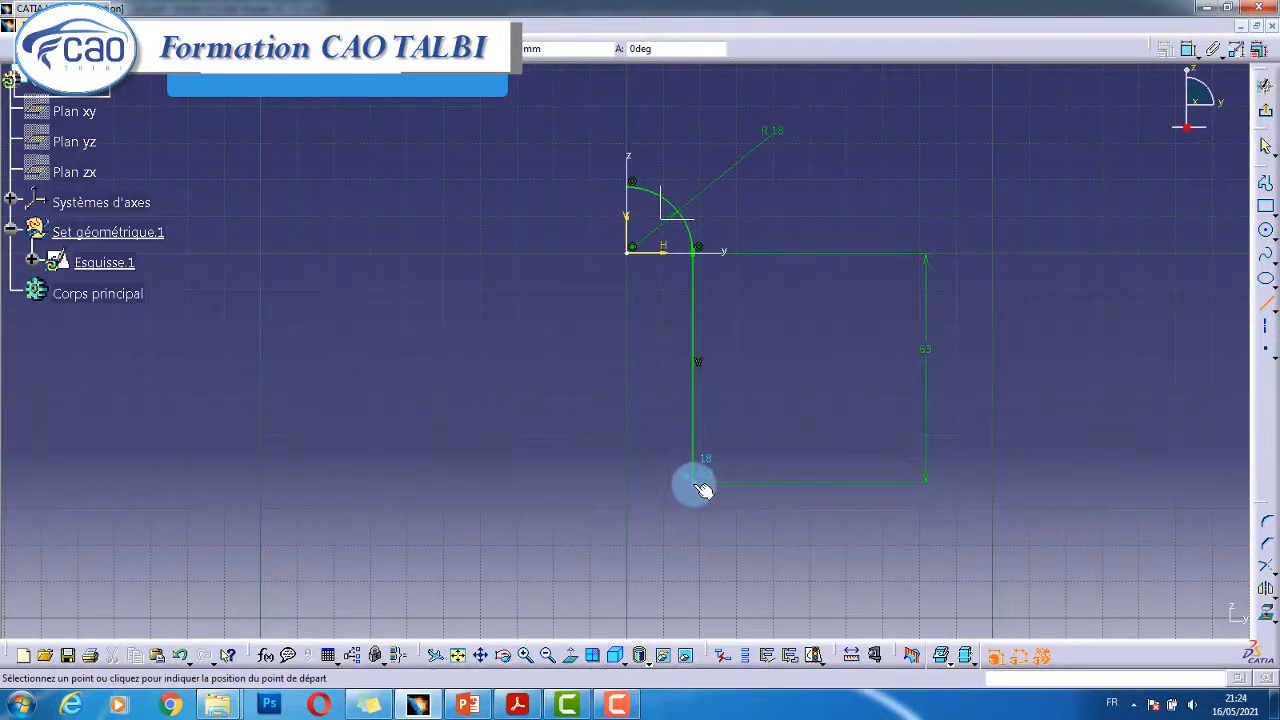
# - Close the profile with a bottom line to the axis and leave the sketch
pyautogui.click(626, 481)
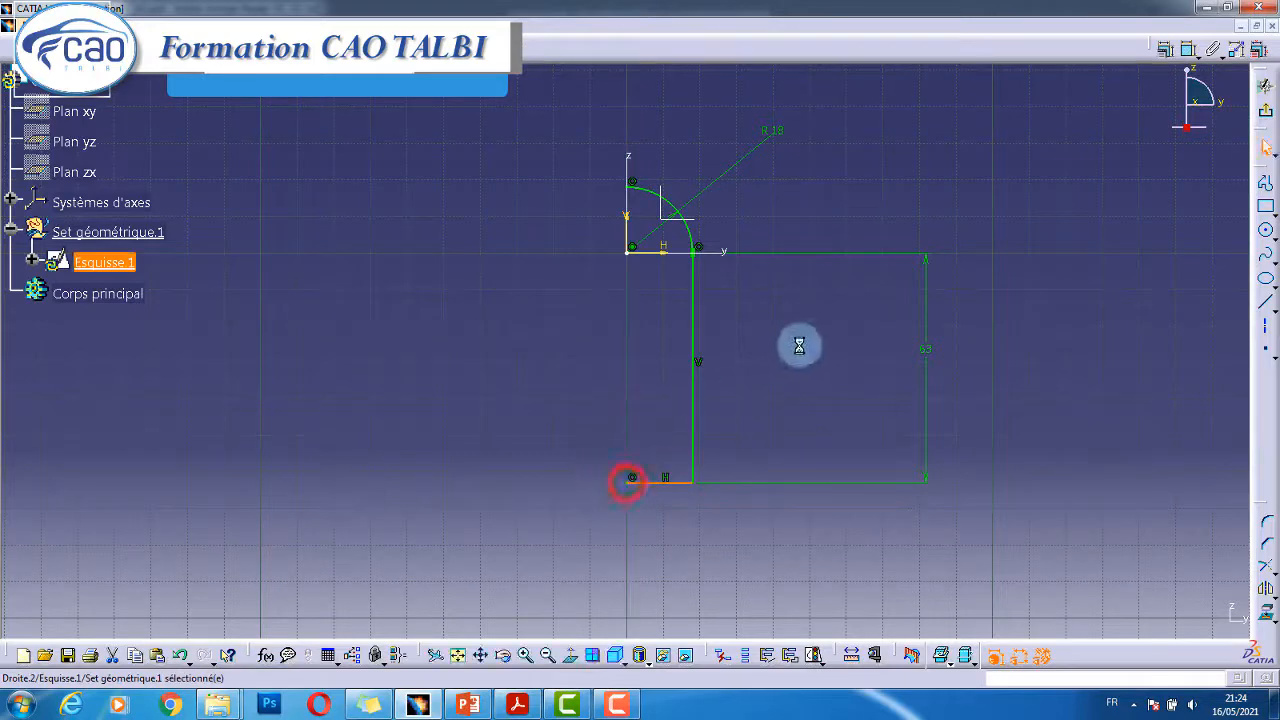
pyautogui.click(809, 343)
pyautogui.click(1268, 117)
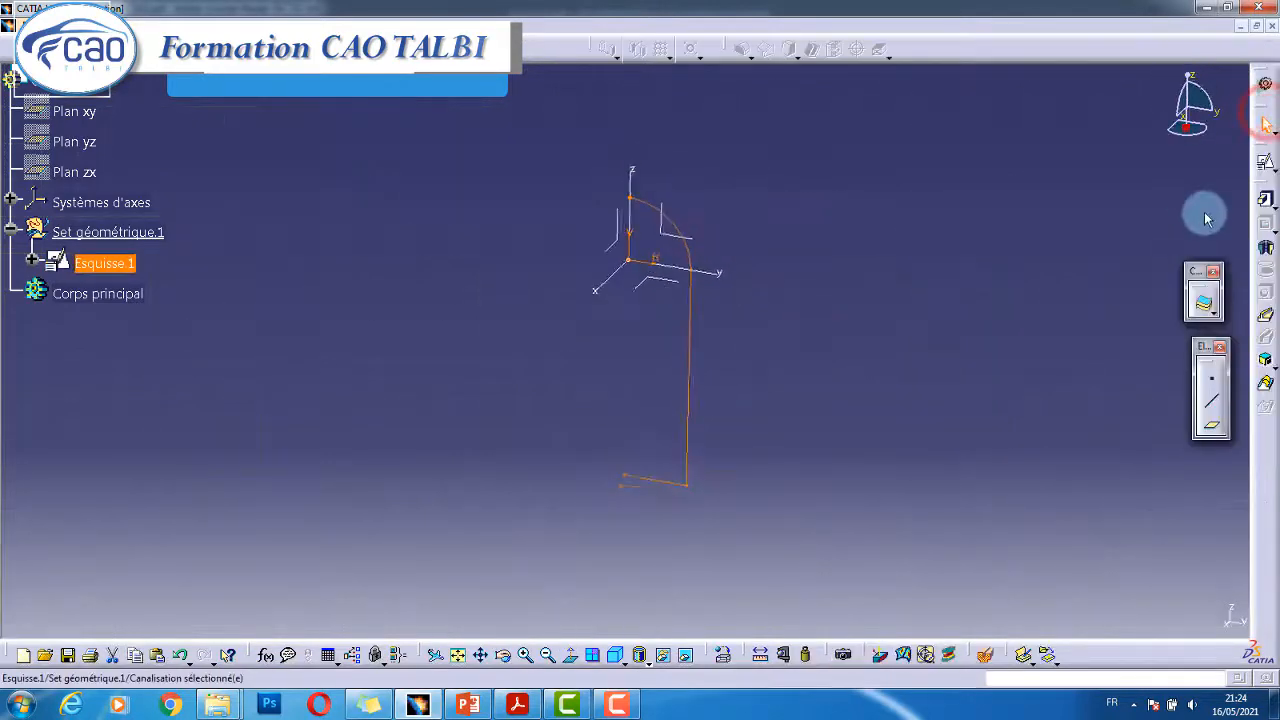
# - Revolve Esquisse.1 a full 360° about the Z axis into a dome-topped cylinder
pyautogui.click(1262, 250)
pyautogui.click(780, 389)
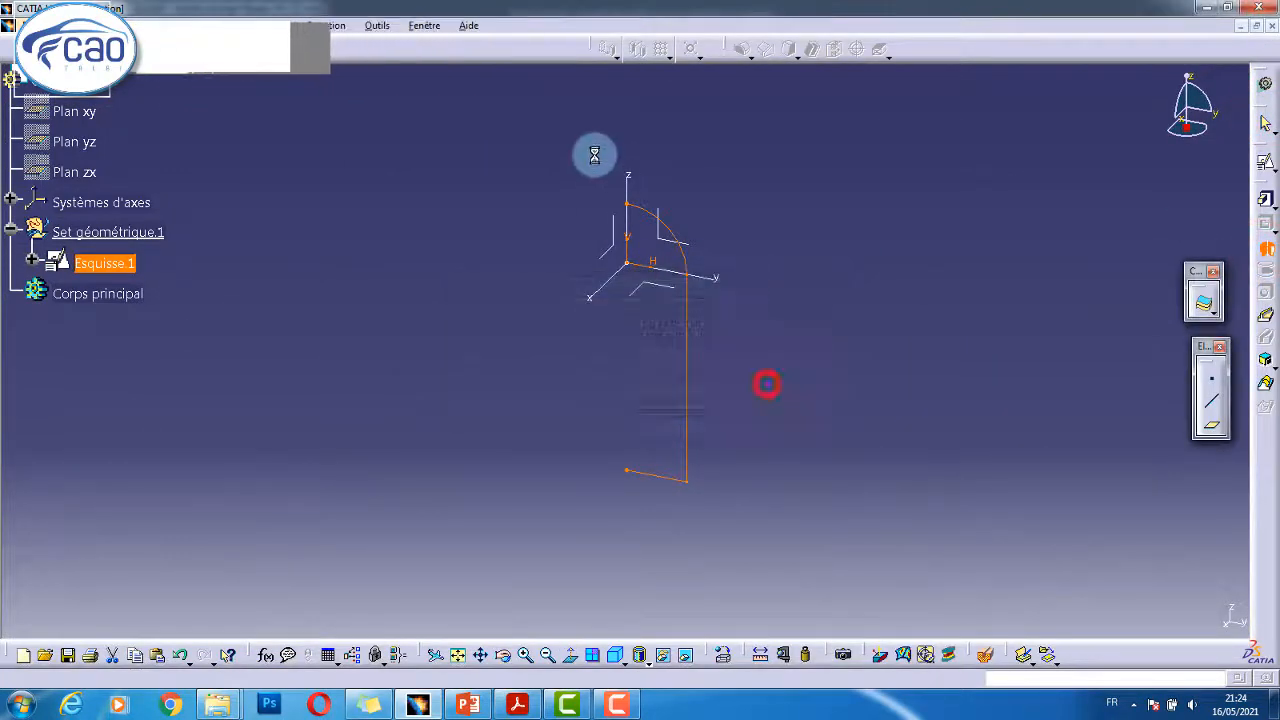
pyautogui.click(628, 177)
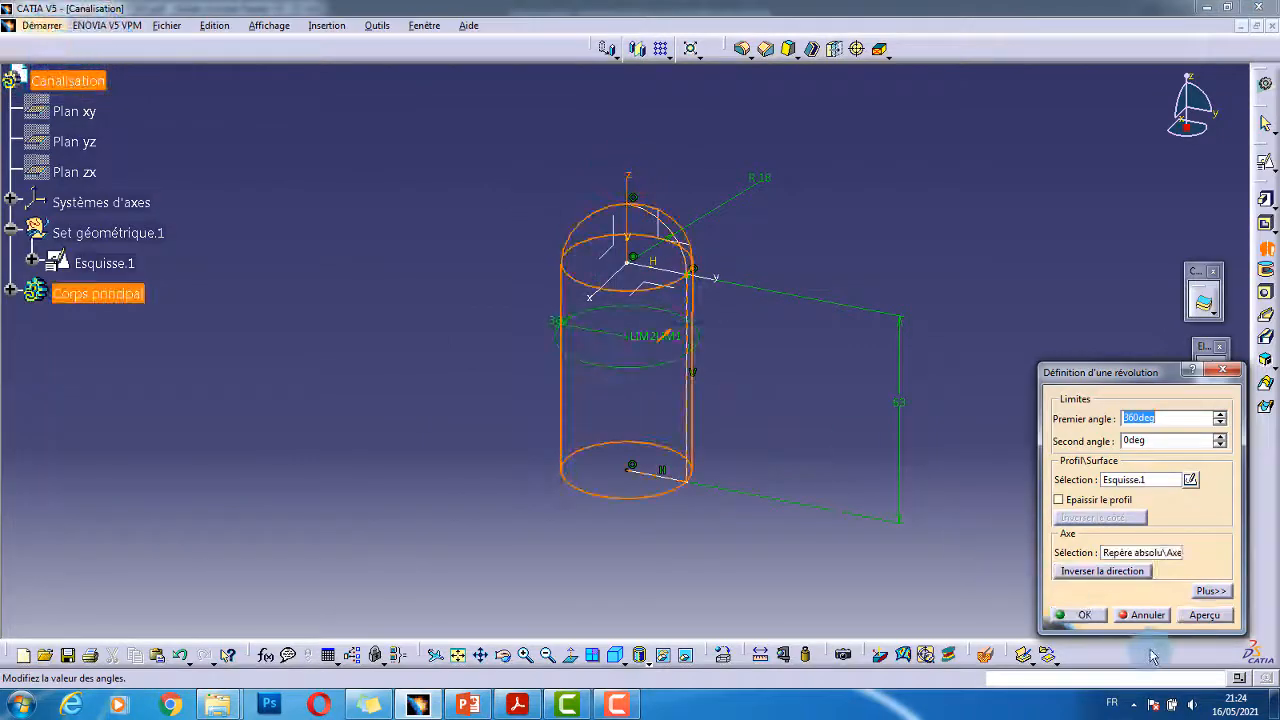
pyautogui.click(1069, 612)
pyautogui.moveTo(824, 388)
pyautogui.mouseDown(button='middle')
pyautogui.moveTo(820, 363)
pyautogui.moveTo(569, 366)
pyautogui.moveTo(706, 390)
pyautogui.moveTo(654, 449)
pyautogui.moveTo(623, 554)
pyautogui.moveTo(697, 449)
pyautogui.moveTo(680, 456)
pyautogui.moveTo(677, 492)
pyautogui.mouseUp(button='middle')
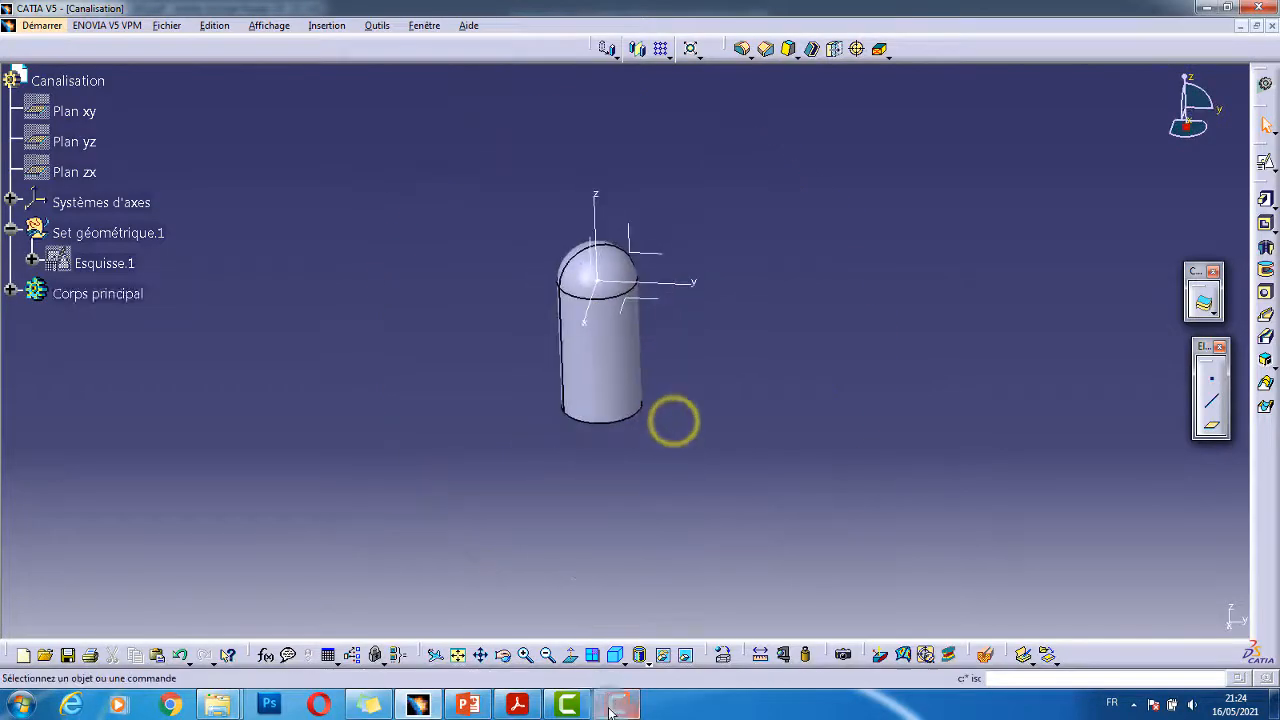
pyautogui.click(522, 706)
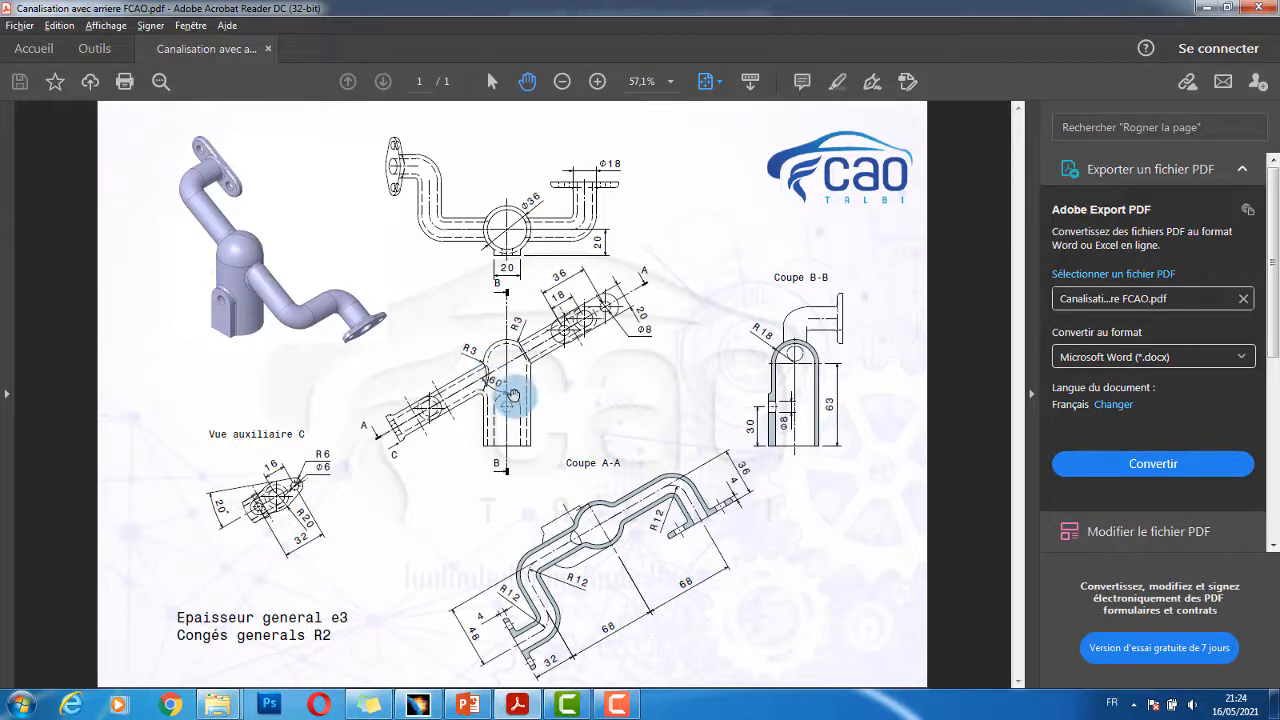
# - Zoom the PDF to 150% on the 60° angled branch, then return to CATIA
pyautogui.keyDown('ctrl'); pyautogui.scroll(5, 512, 396); pyautogui.keyUp('ctrl')
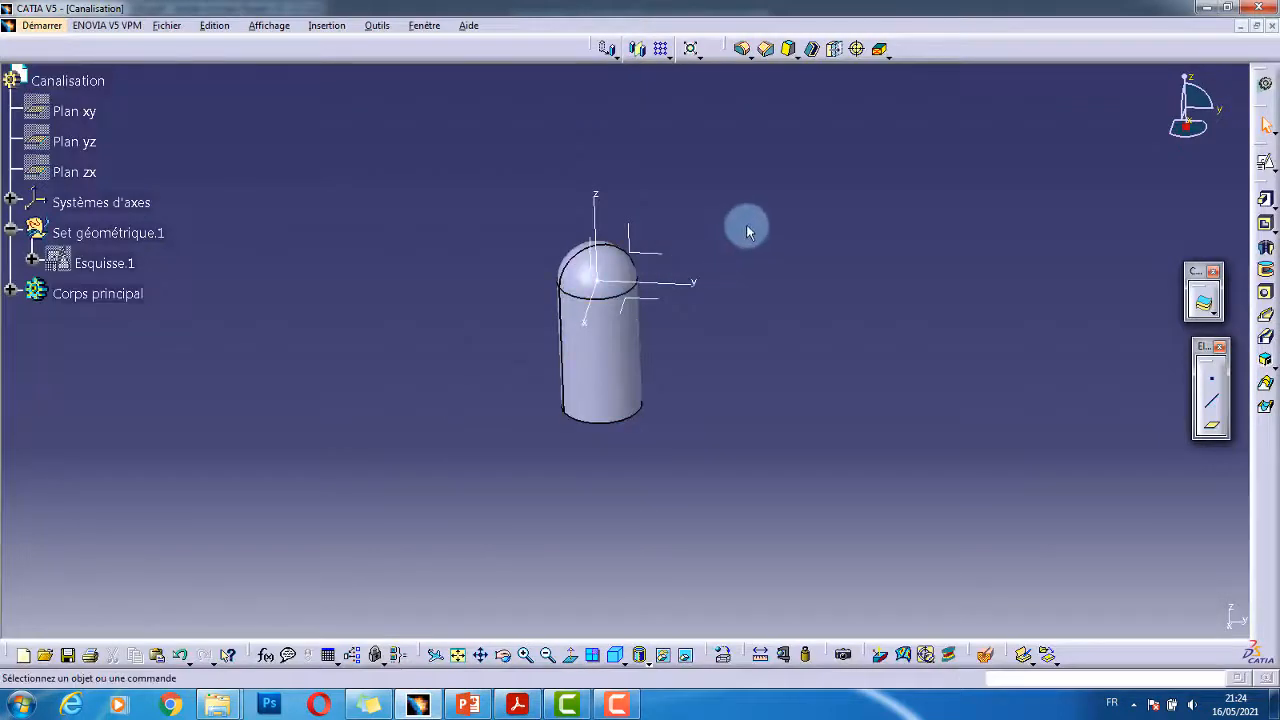
pyautogui.click(747, 226)
pyautogui.click(810, 342)
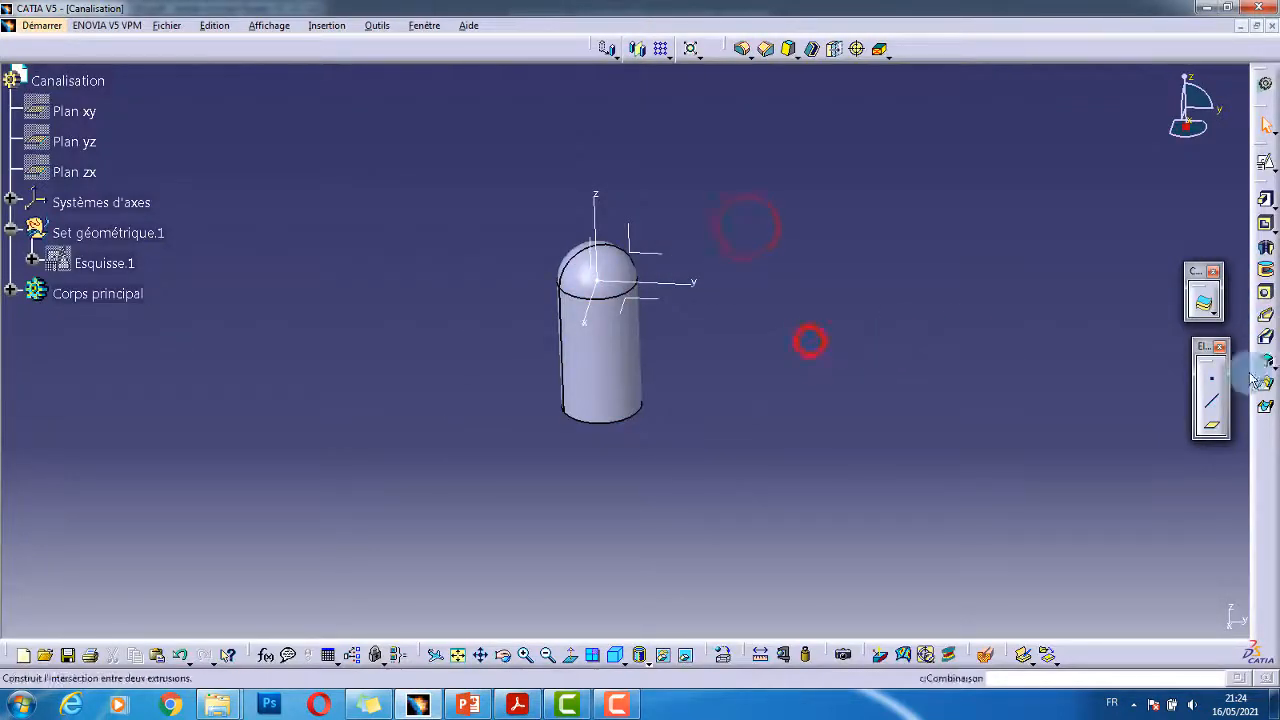
# - Define an Angle/Normal-to-plane reference plane about the X axis at a 60° angle
pyautogui.click(1213, 428)
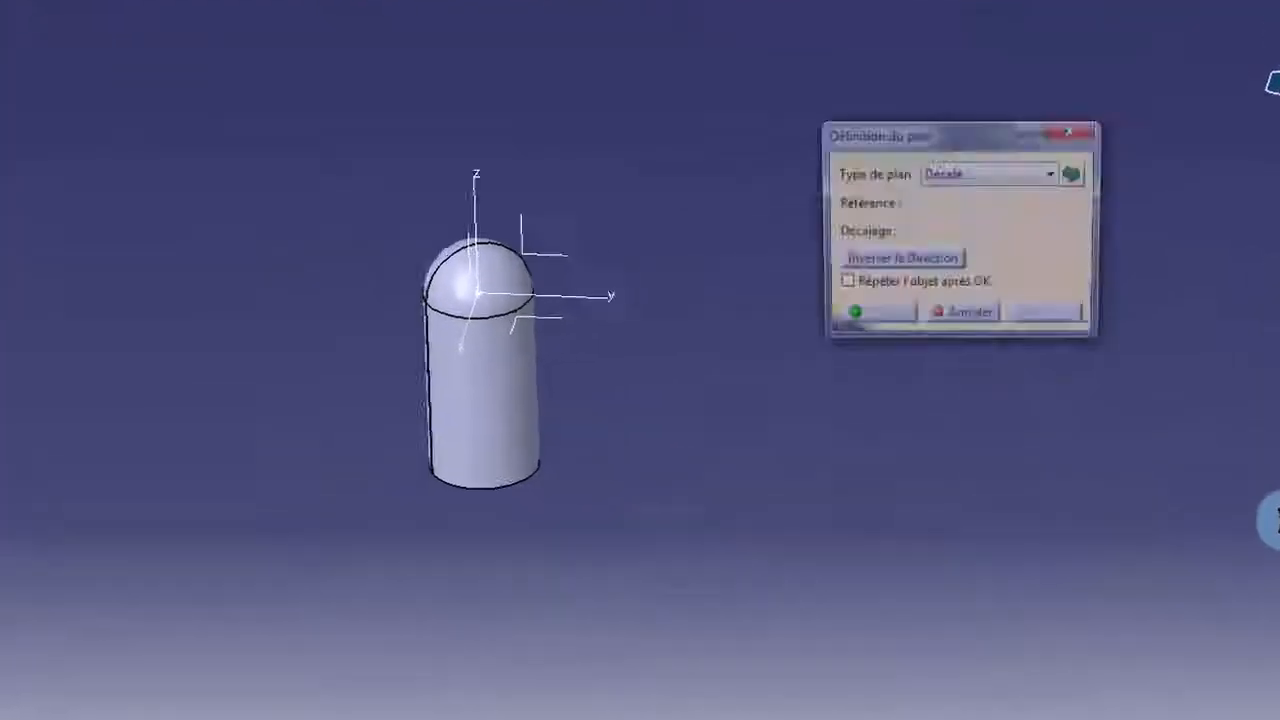
pyautogui.click(949, 193)
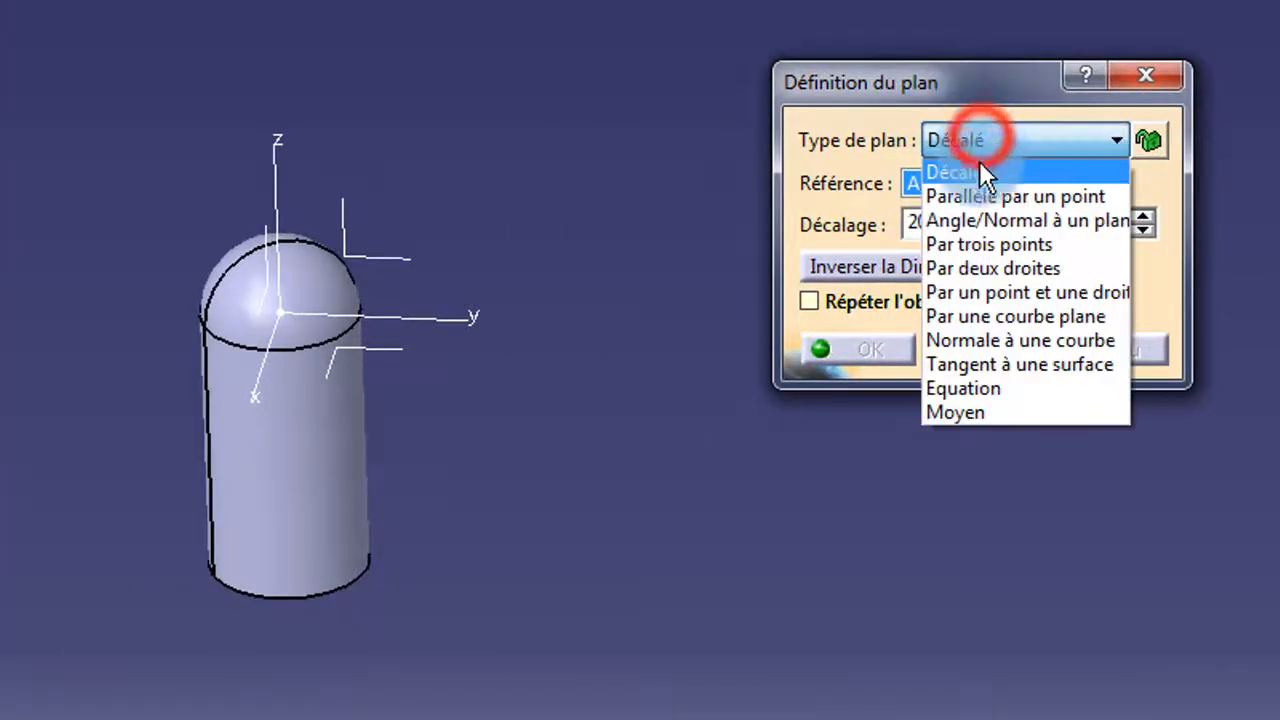
pyautogui.click(1027, 220)
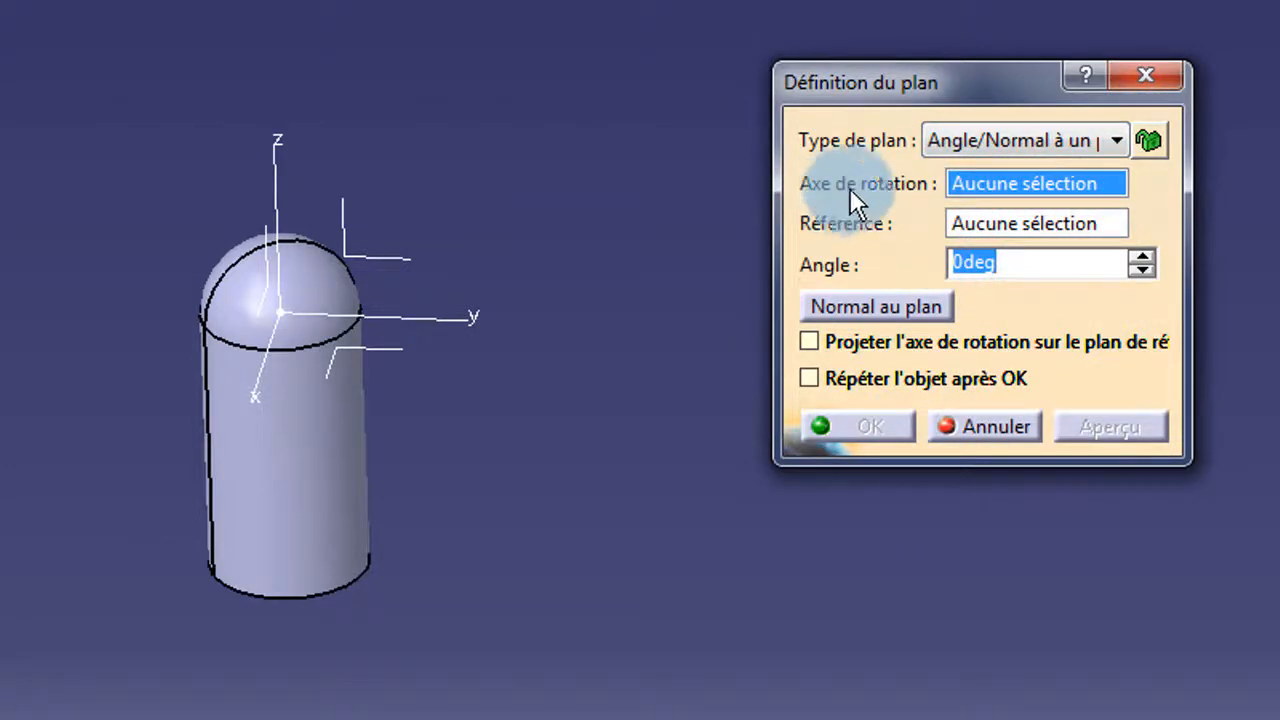
pyautogui.click(272, 372)
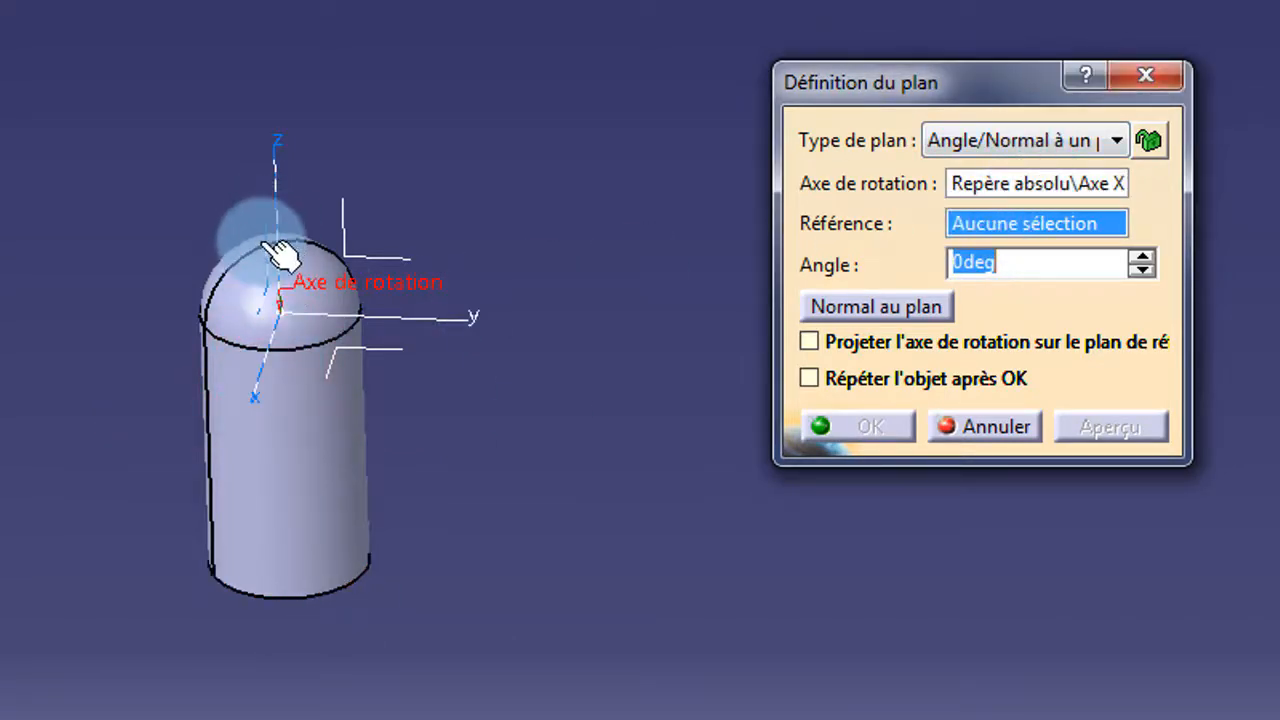
pyautogui.click(277, 350)
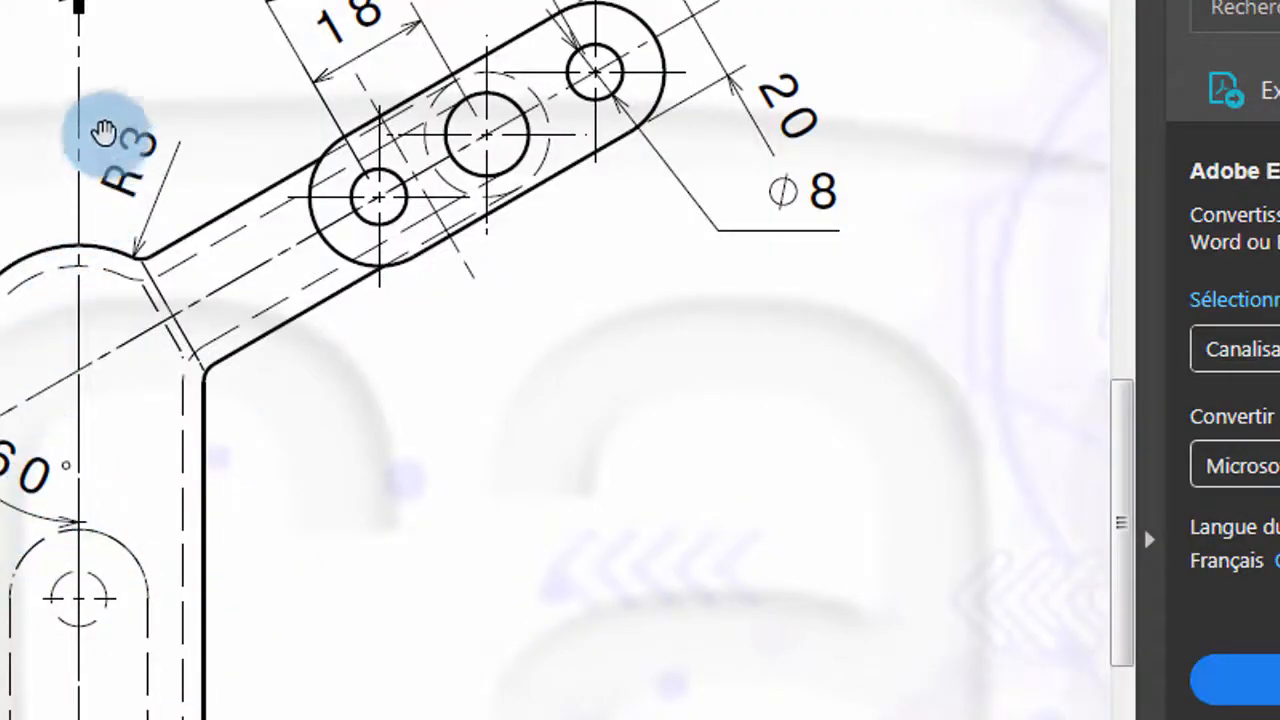
pyautogui.hotkey('alt', 'Tab')
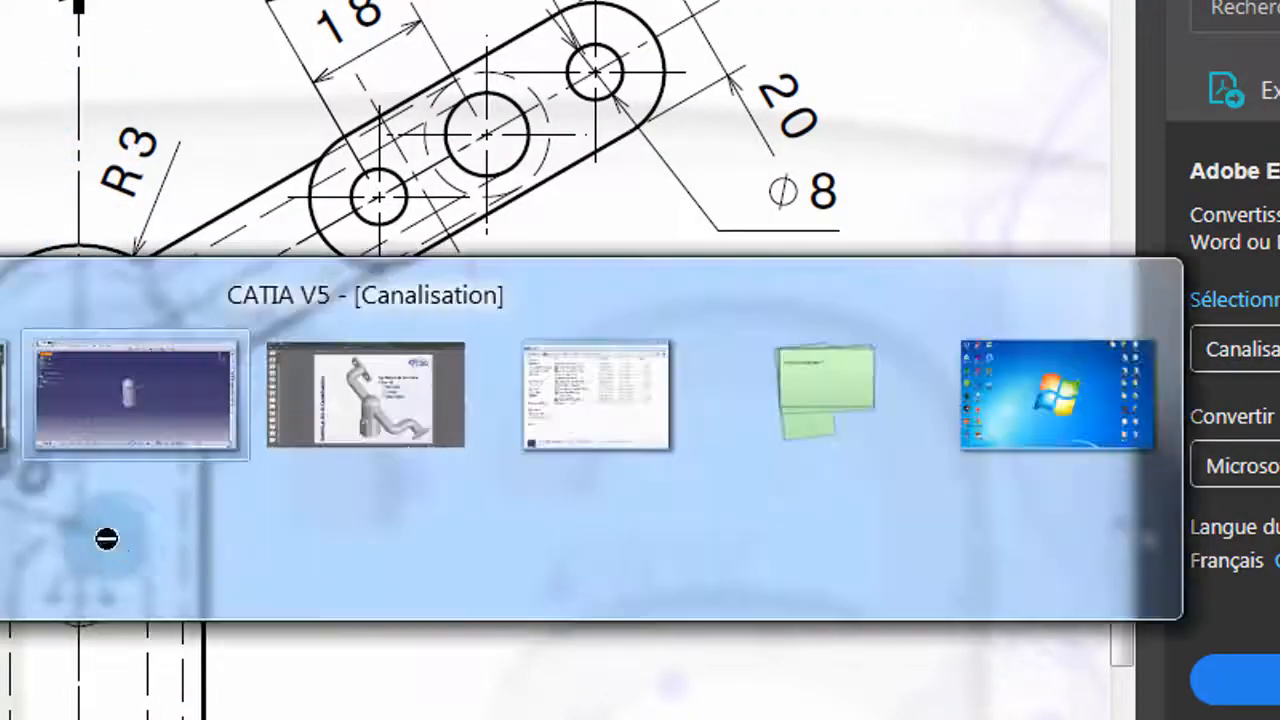
pyautogui.click(1018, 224)
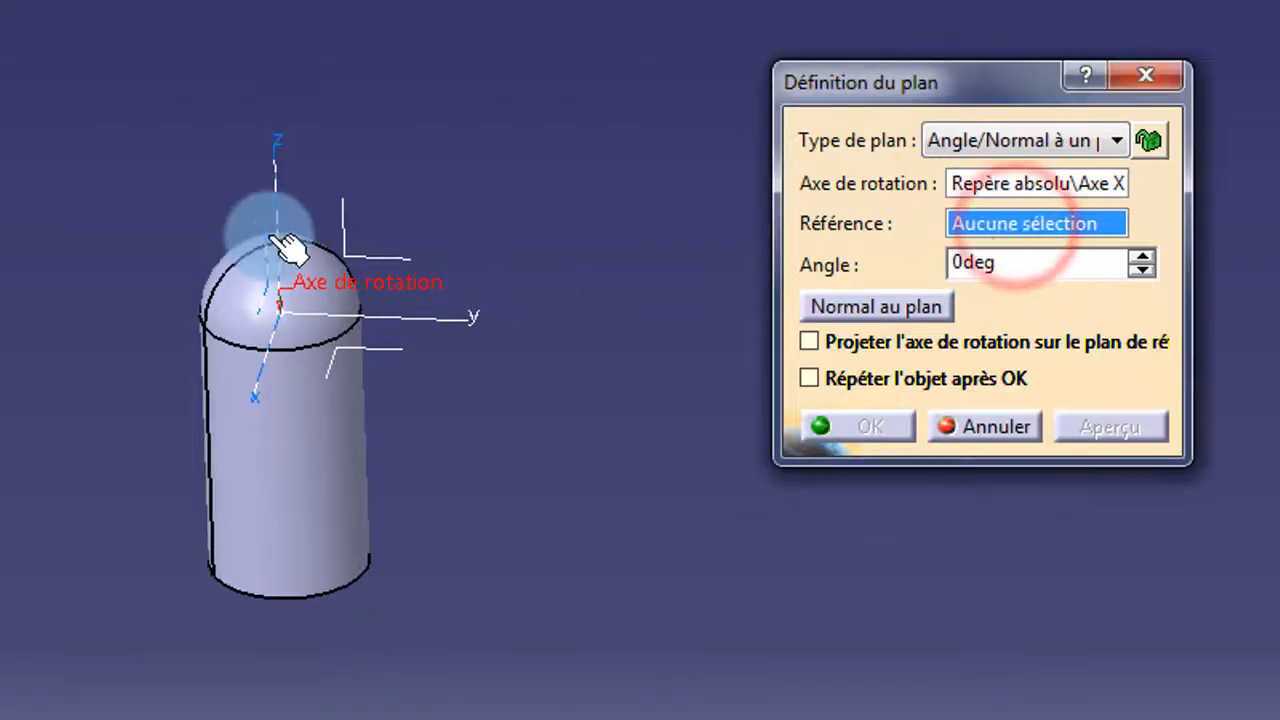
pyautogui.click(278, 238)
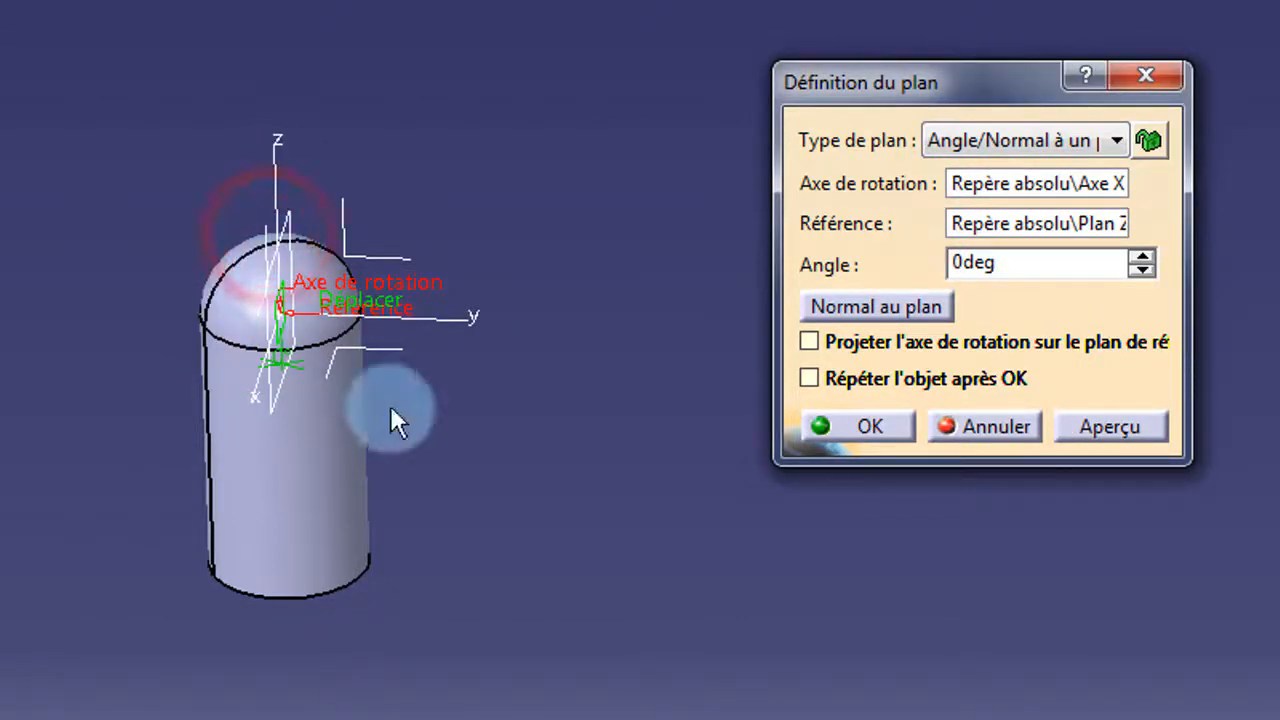
pyautogui.doubleClick(1030, 264)
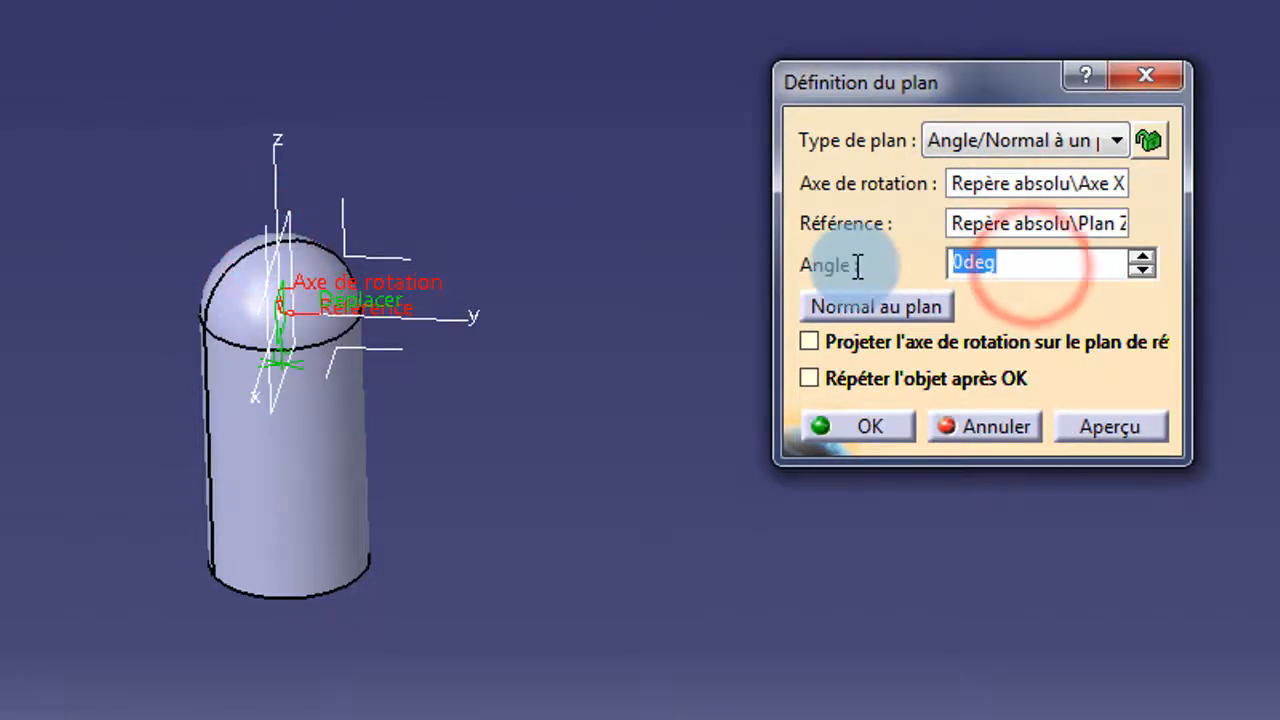
pyautogui.write('60')
pyautogui.click(846, 588)
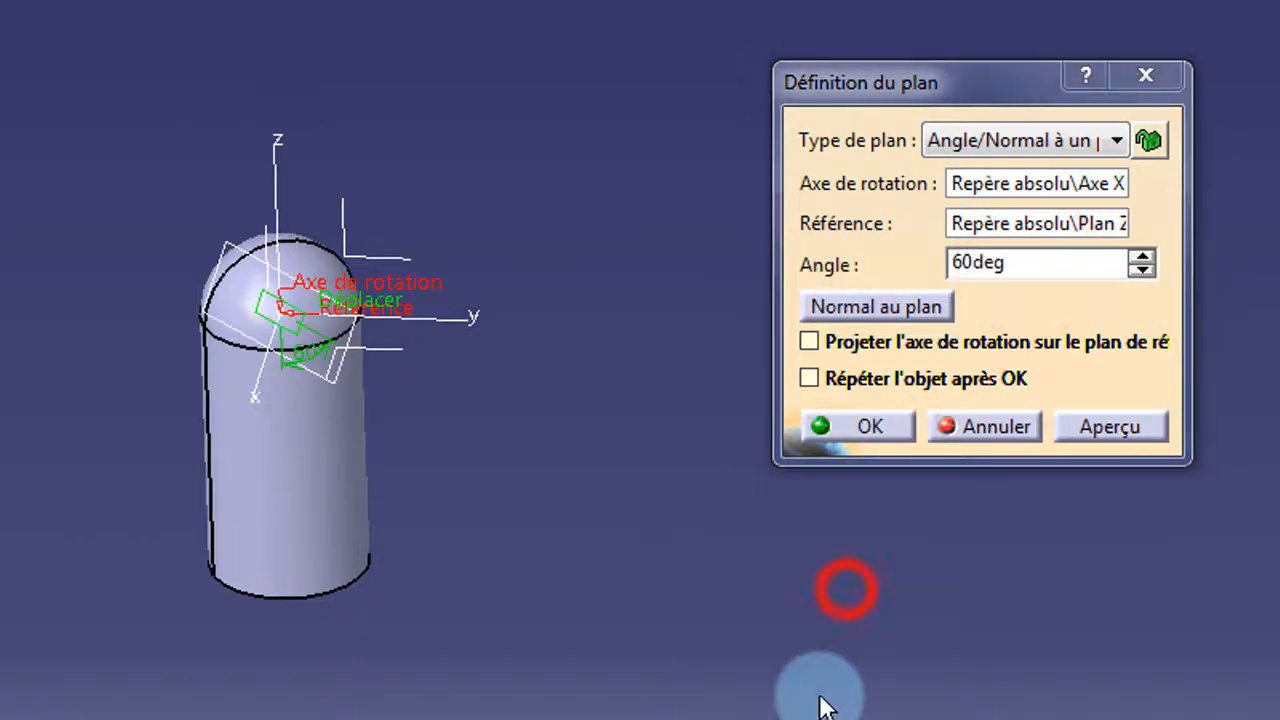
# - Change the plane angle to -60° and confirm the tilted plane
pyautogui.moveTo(498, 530); pyautogui.dragTo(251, 394, button='middle')
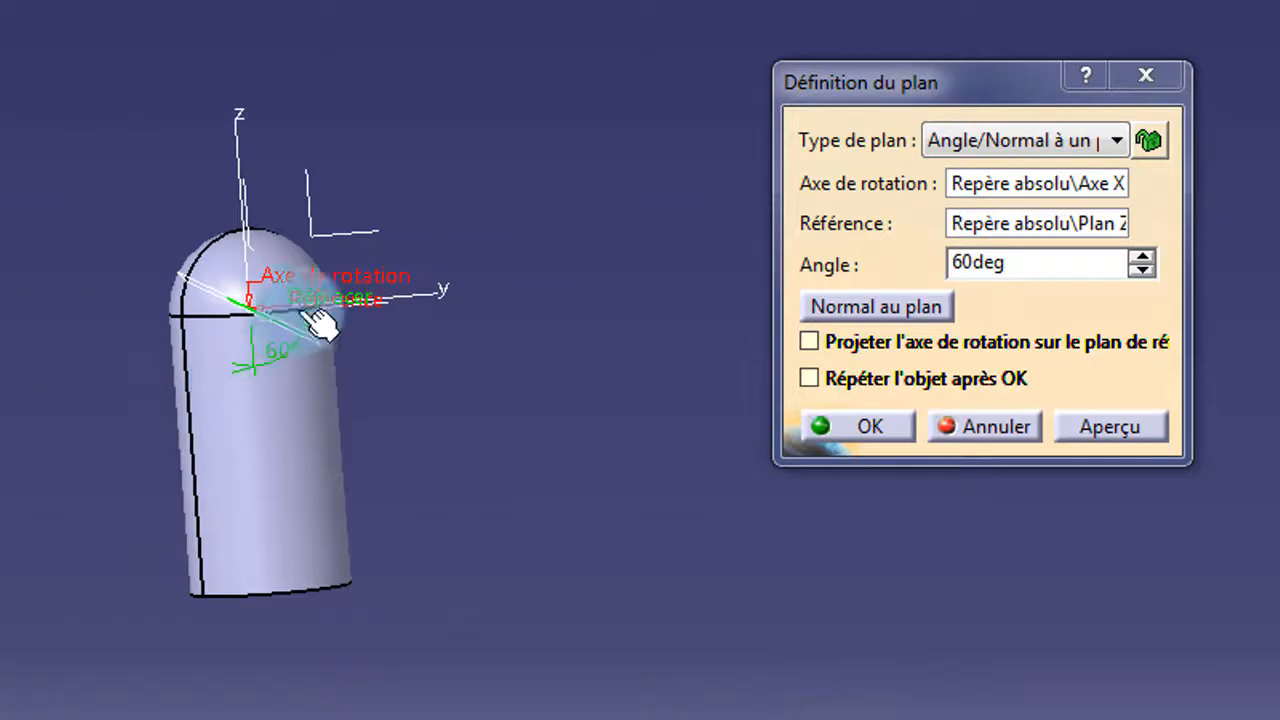
pyautogui.moveTo(963, 264); pyautogui.dragTo(952, 264)
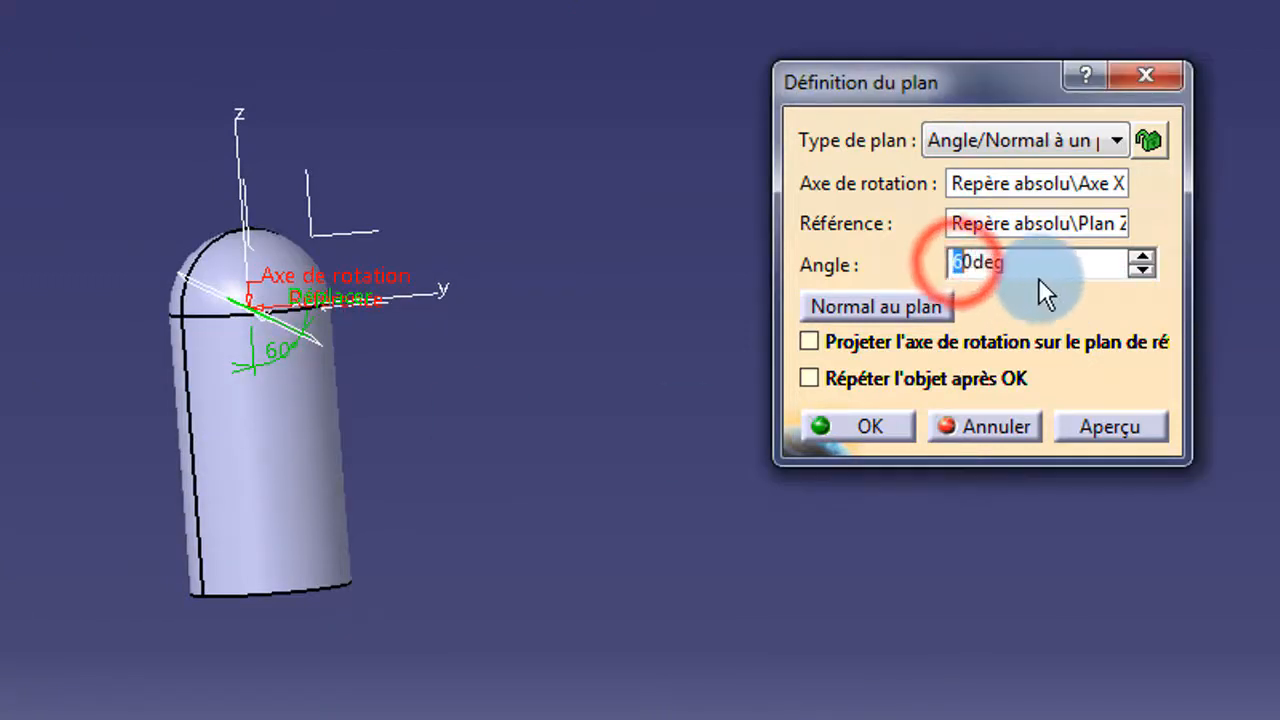
pyautogui.click(952, 262)
pyautogui.write('-')
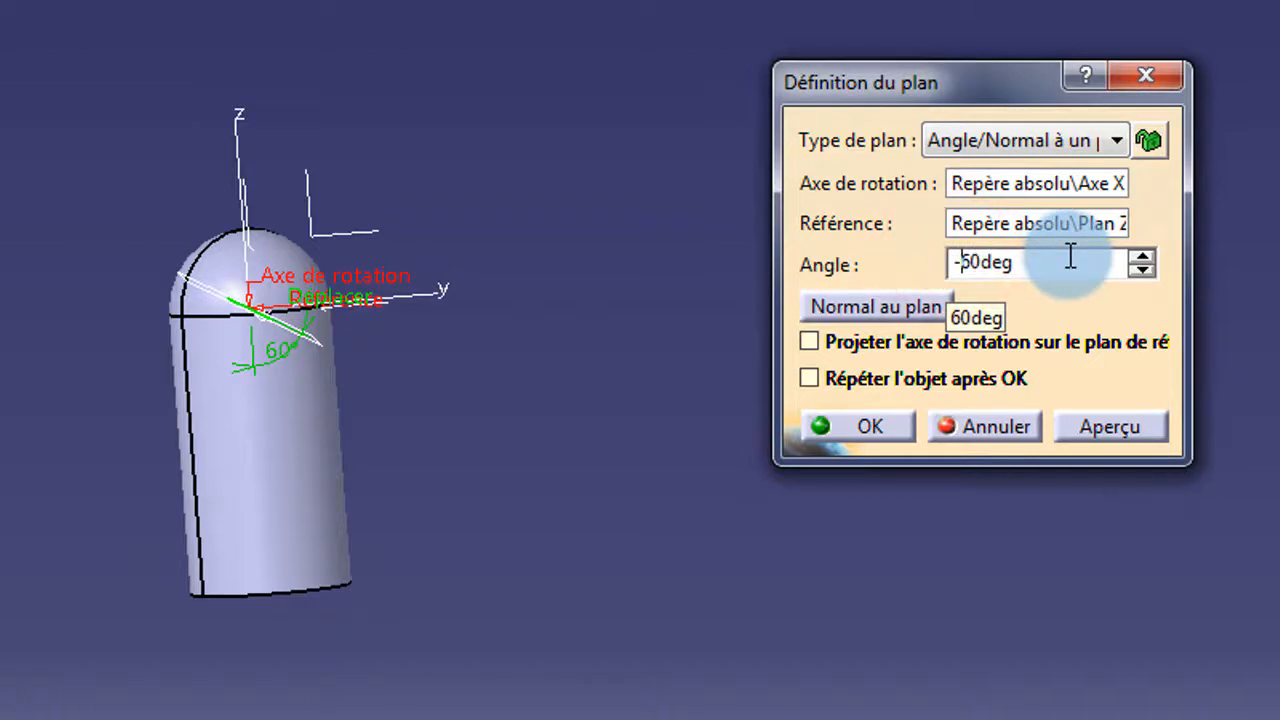
pyautogui.click(1131, 626)
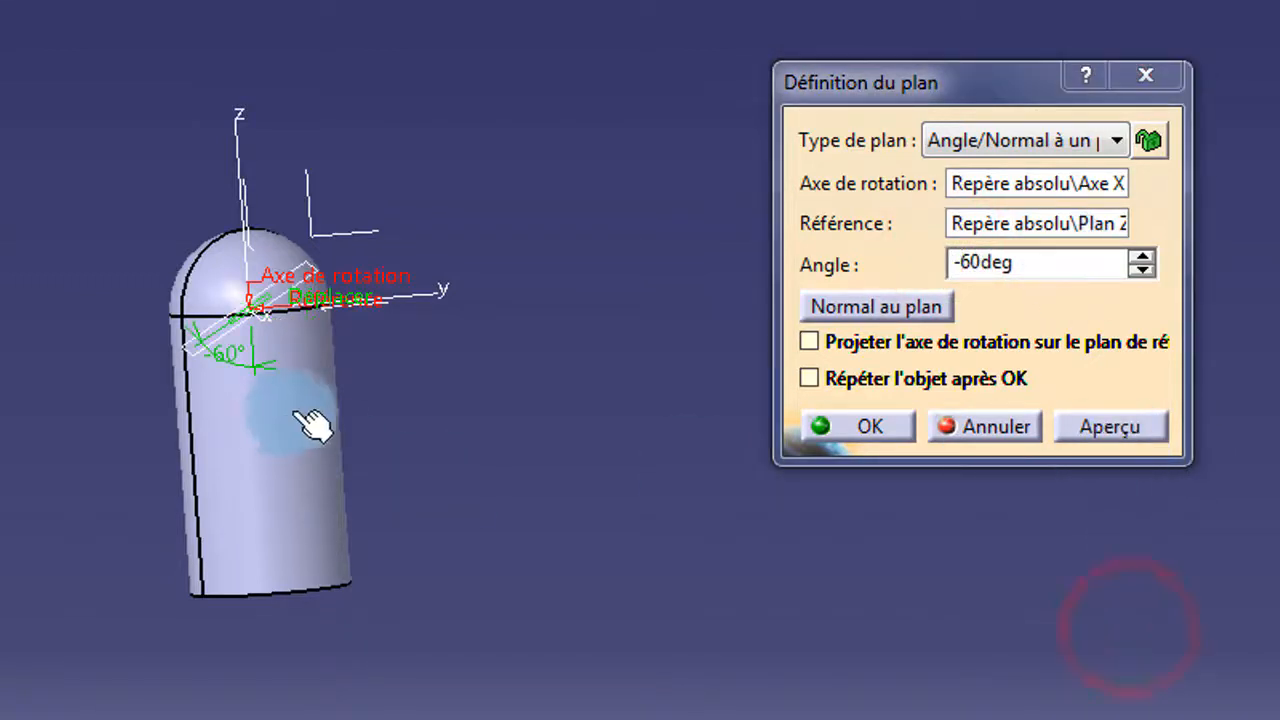
pyautogui.moveTo(236, 419); pyautogui.dragTo(228, 468, button='middle')
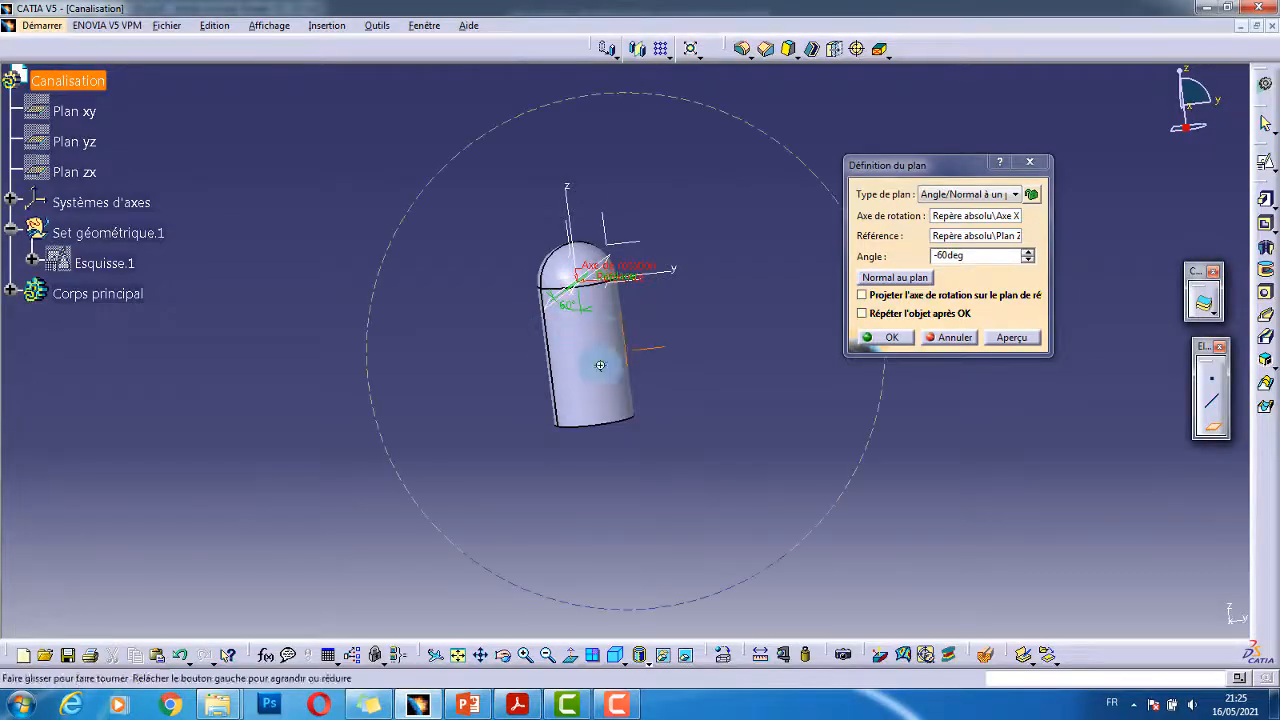
pyautogui.moveTo(600, 365); pyautogui.dragTo(577, 222, button='middle')
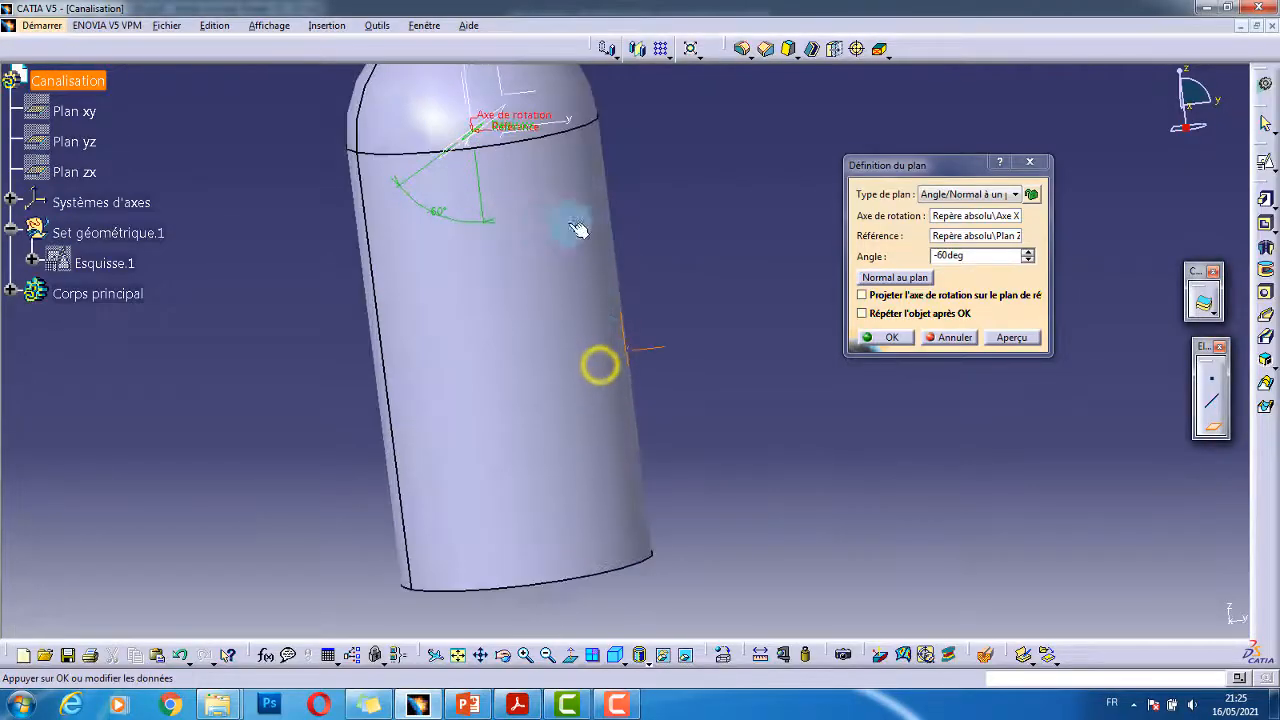
pyautogui.click(882, 340)
pyautogui.moveTo(857, 340); pyautogui.dragTo(665, 401, button='middle')
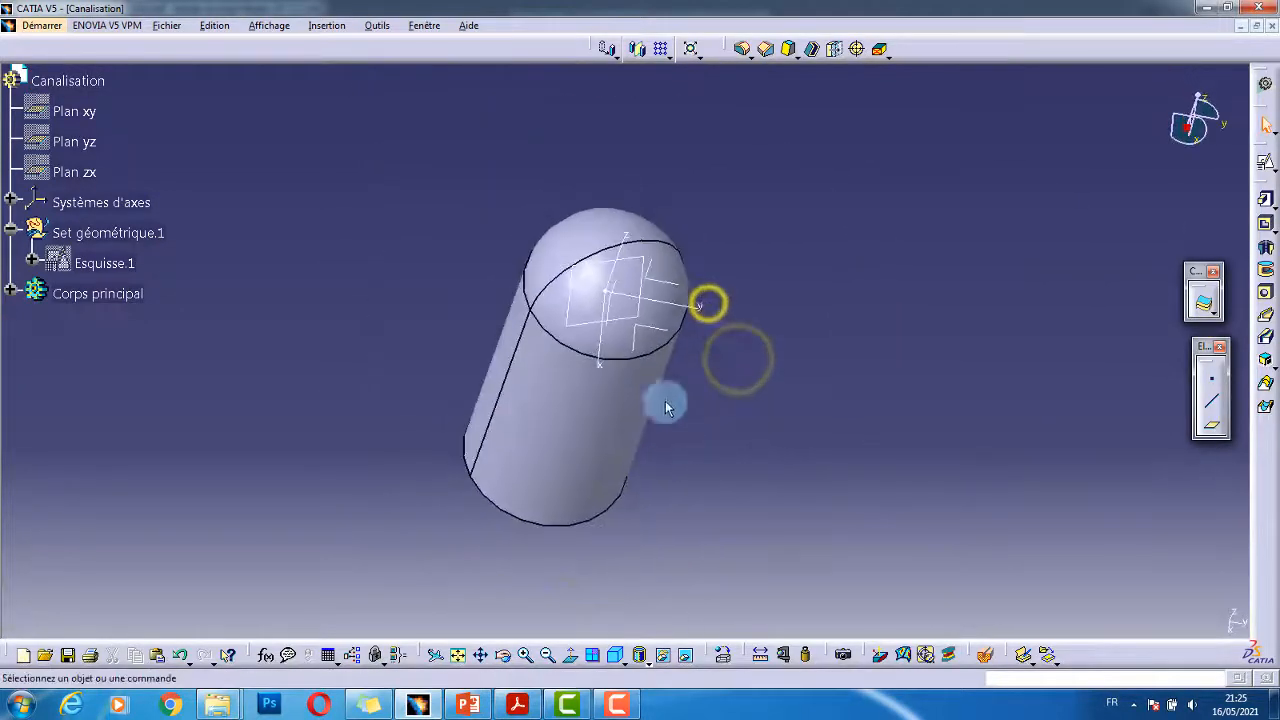
# - Create a positioned sketch on Plan.1 with Intervertir ticked to swap its H and V directions
pyautogui.moveTo(600, 349); pyautogui.dragTo(580, 448, button='middle')
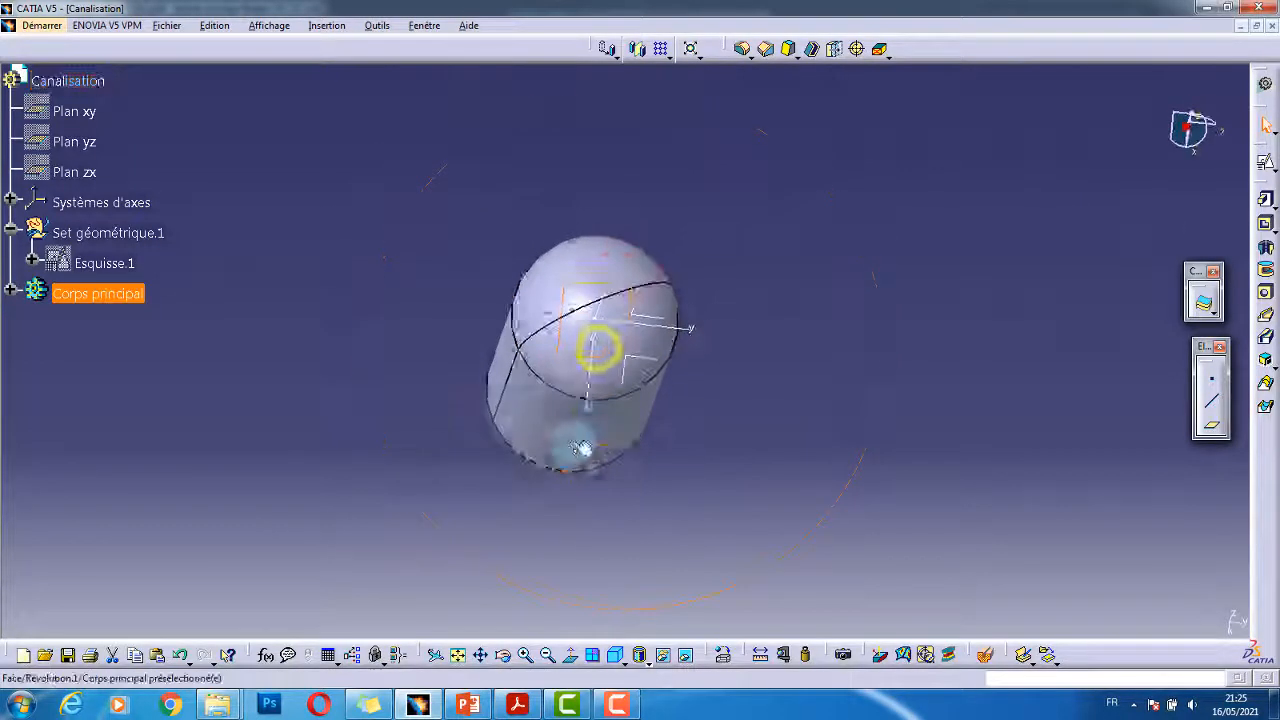
pyautogui.hotkey('alt', 'Tab')
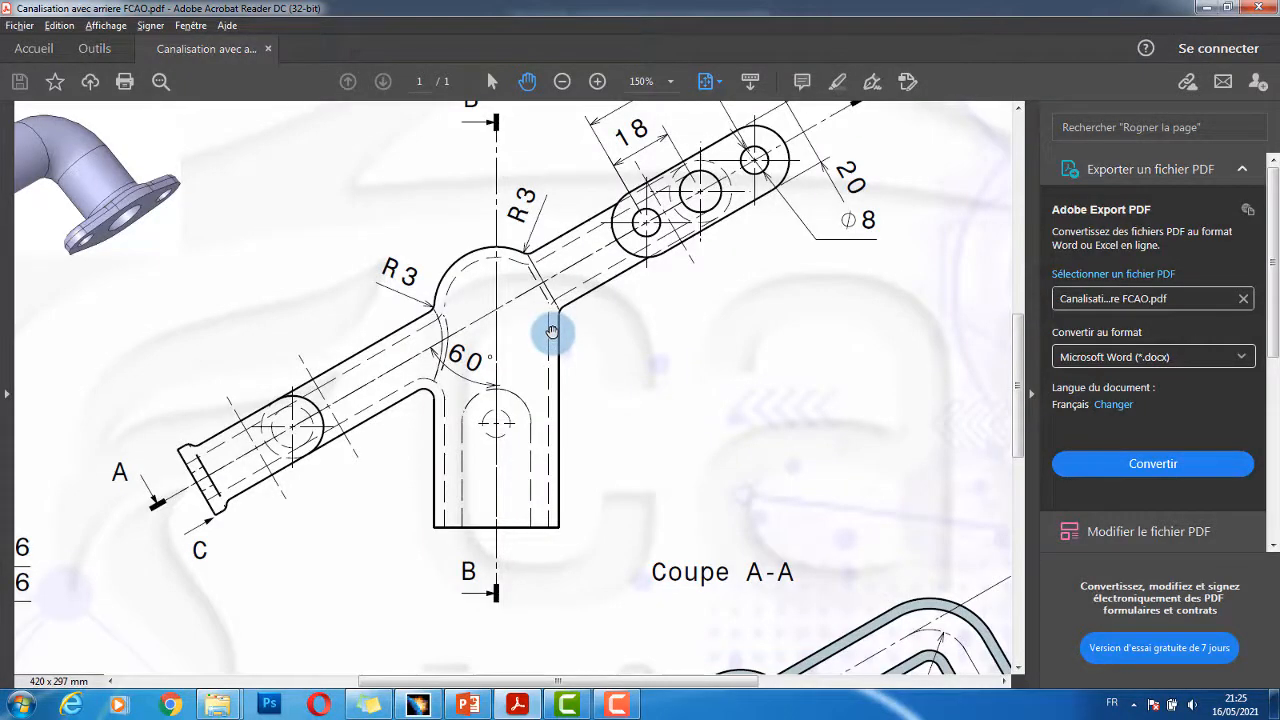
pyautogui.hotkey('alt', 'Tab')
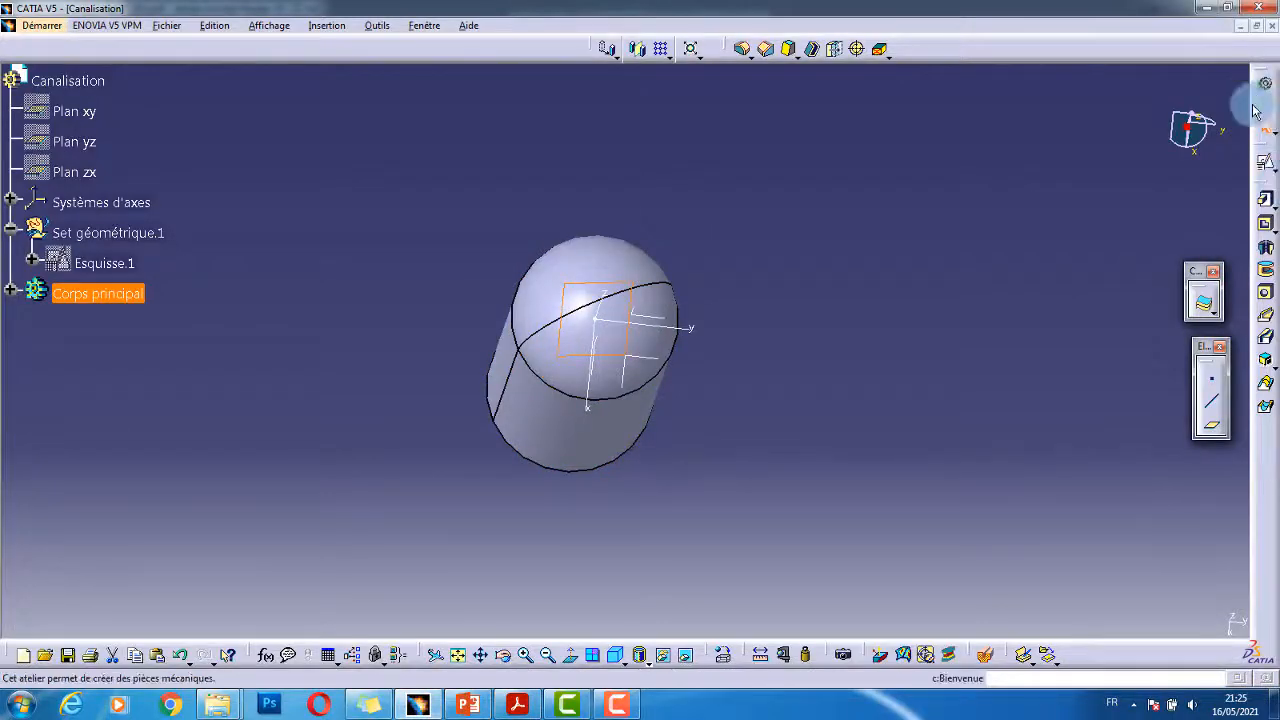
pyautogui.click(1265, 162)
pyautogui.moveTo(677, 360); pyautogui.dragTo(580, 534, button='middle')
pyautogui.click(349, 444)
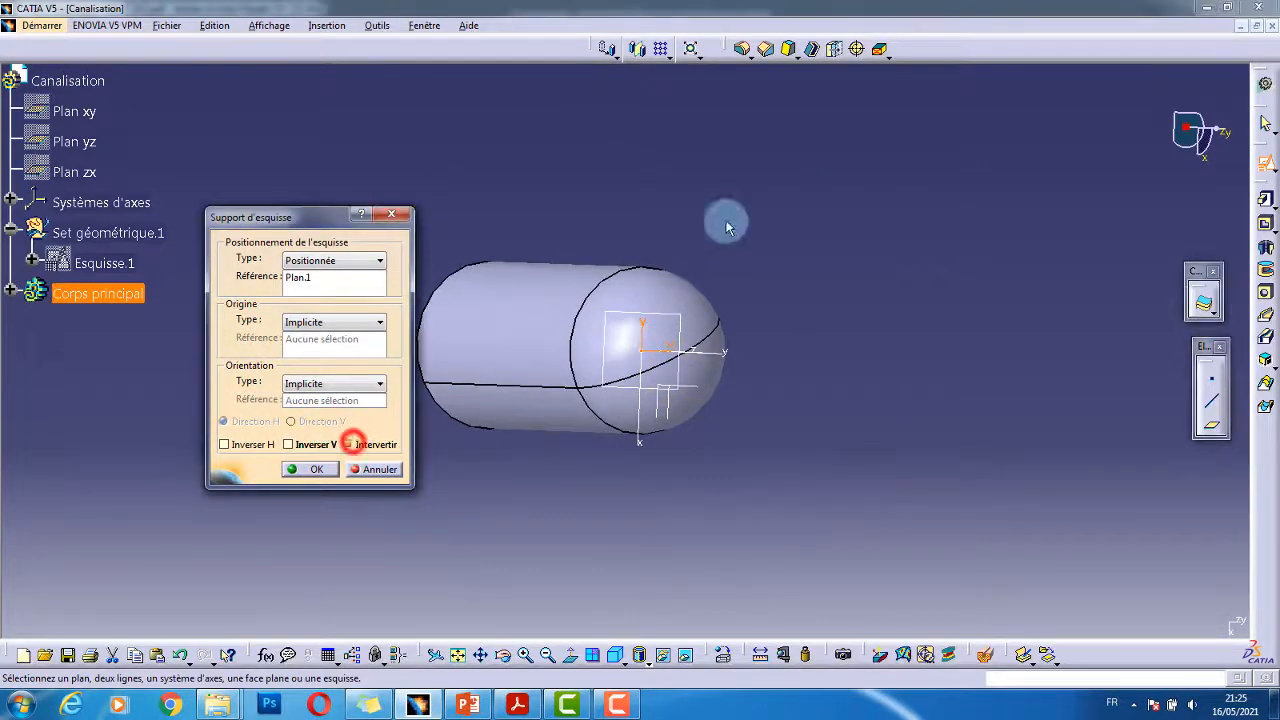
pyautogui.click(320, 467)
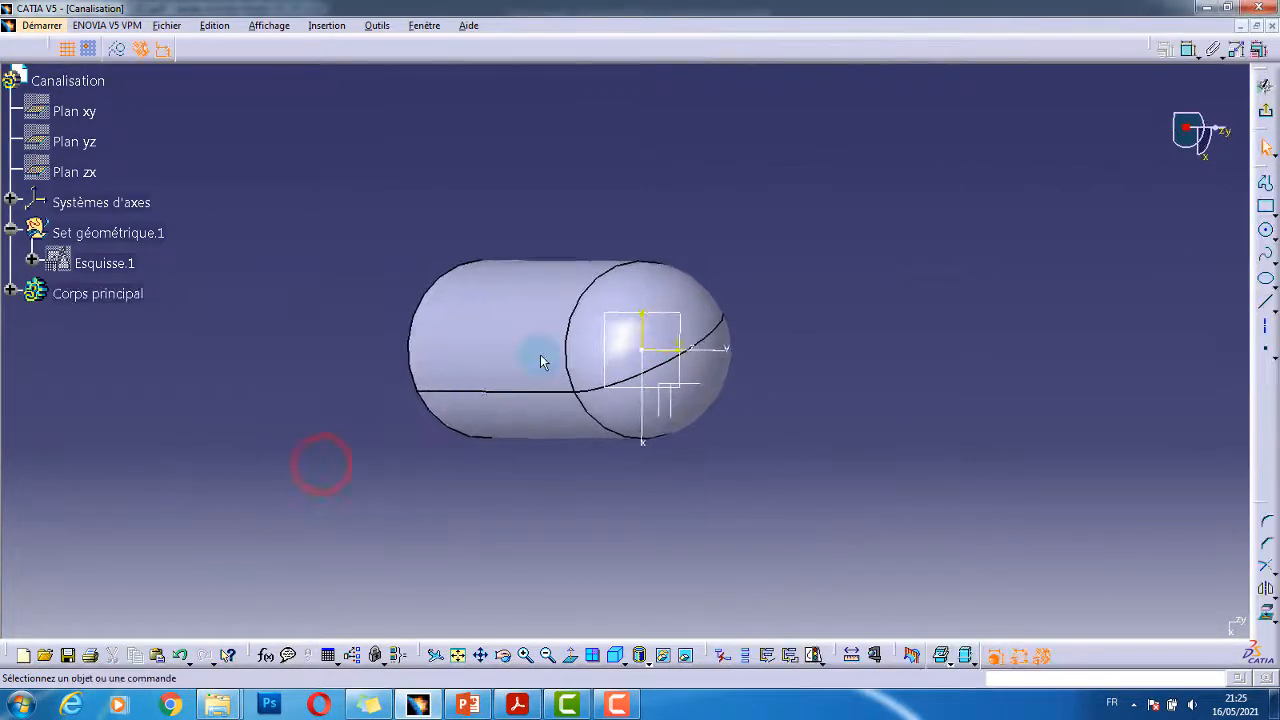
pyautogui.hotkey('alt', 'Tab')
# - View the drawing at 100%, scroll down to Coupe A-A and the lower views, then return to CATIA
pyautogui.moveTo(679, 355); pyautogui.dragTo(662, 262, button='middle')
pyautogui.rightClick(662, 262)
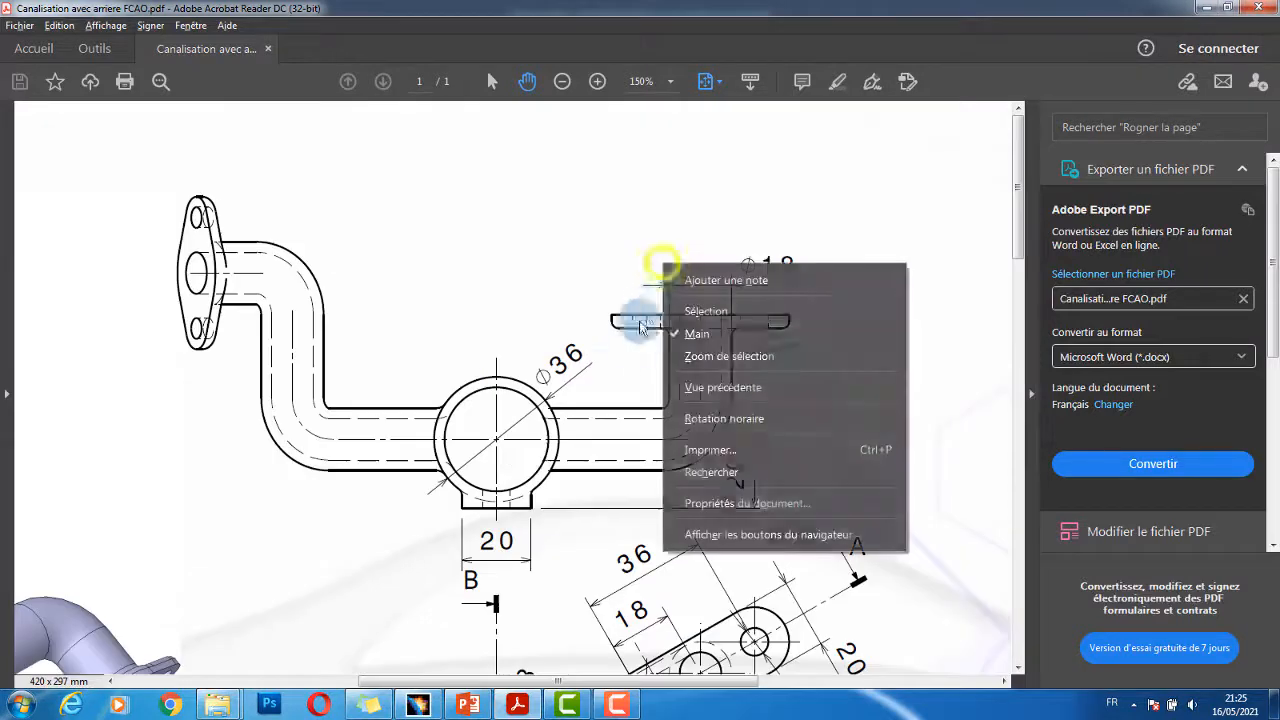
pyautogui.click(600, 369)
pyautogui.keyDown('ctrl'); pyautogui.scroll(-2, 604, 390); pyautogui.keyUp('ctrl')
pyautogui.scroll(-1, 632, 456)
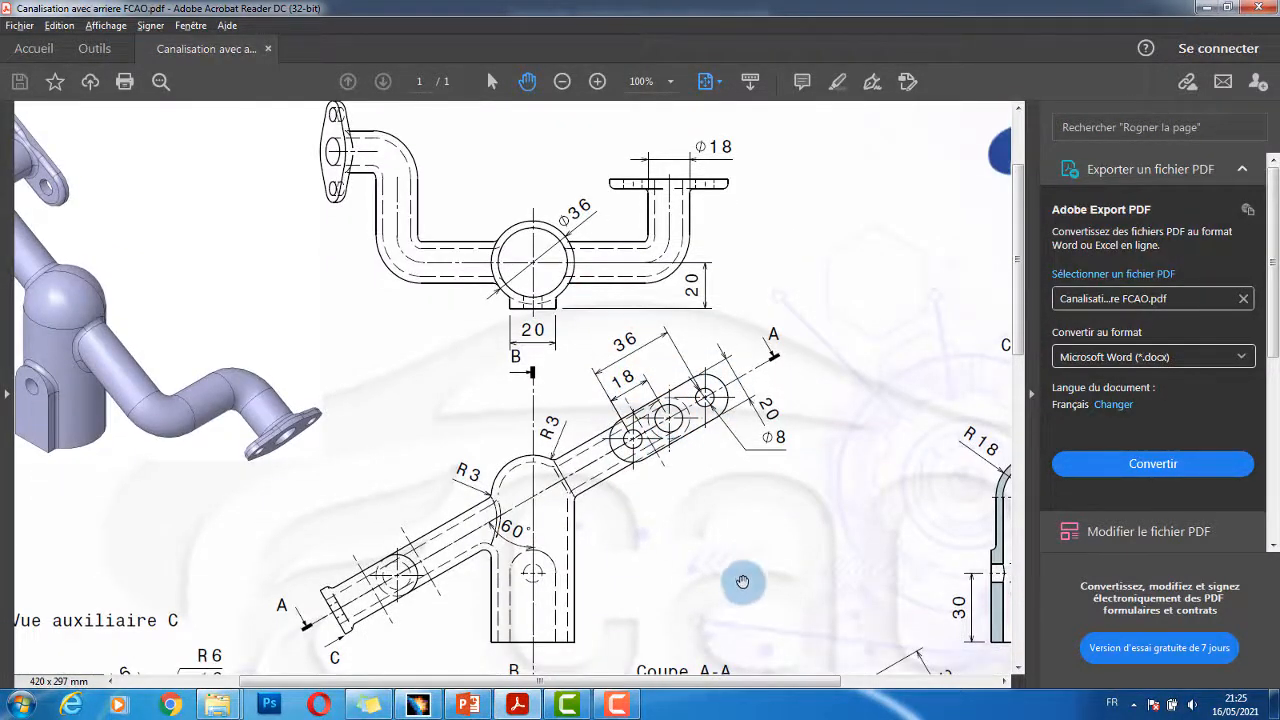
pyautogui.scroll(-5, 740, 580)
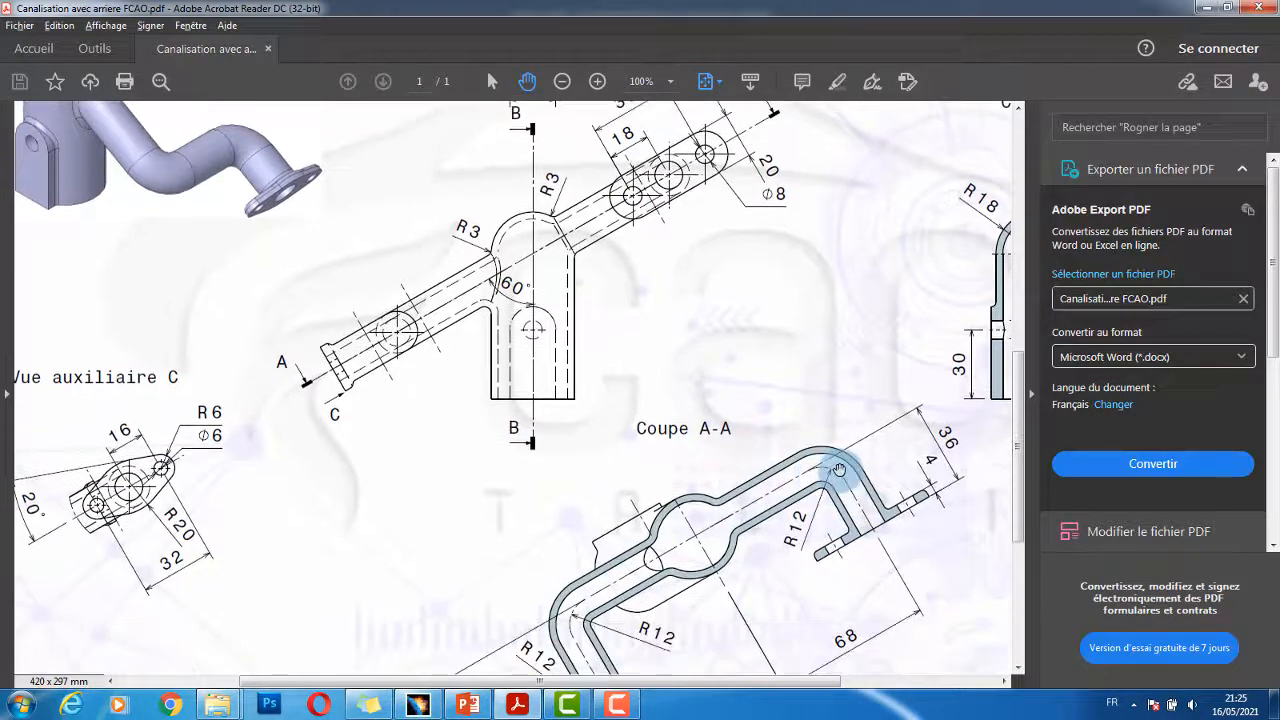
pyautogui.scroll(-1, 864, 522)
pyautogui.scroll(-1, 740, 466)
pyautogui.scroll(-1, 705, 491)
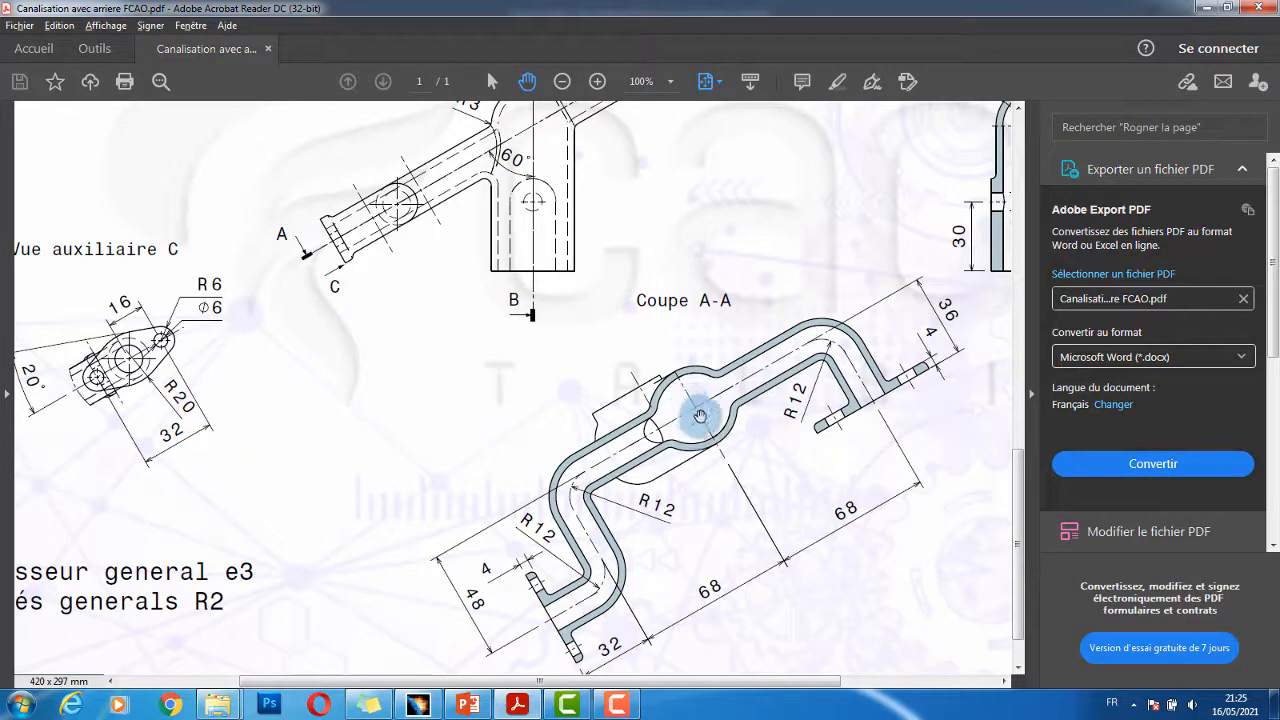
pyautogui.hotkey('alt', 'Tab')
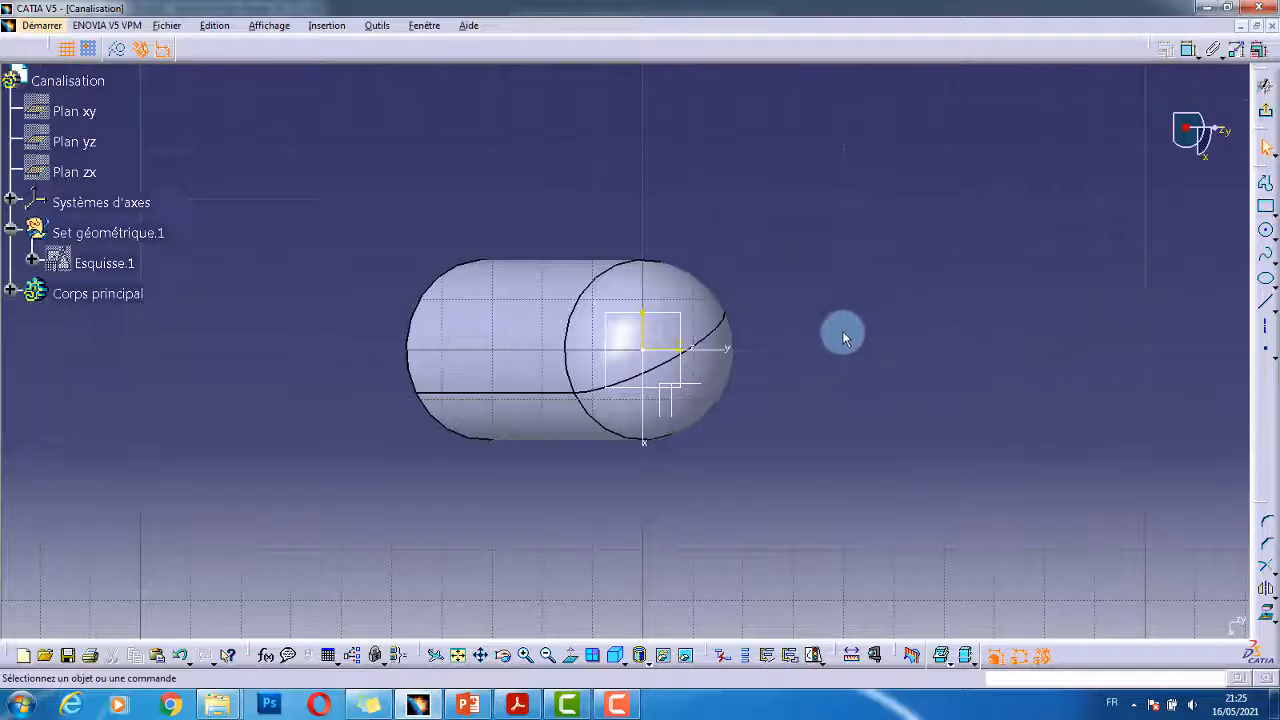
# - Start the pipe profile right of the capsule with a vertical line and a tangent arc
pyautogui.moveTo(951, 323); pyautogui.dragTo(1057, 200, button='middle')
pyautogui.click(1266, 183)
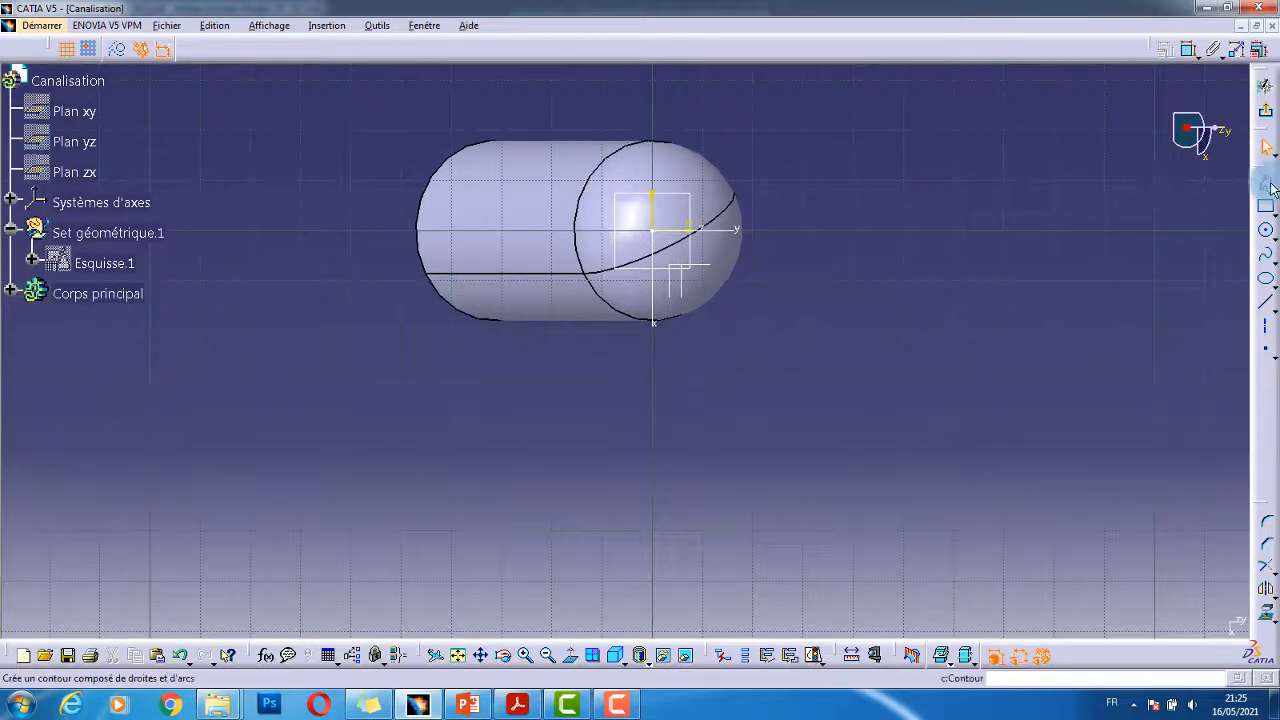
pyautogui.hotkey('alt', 'Tab')
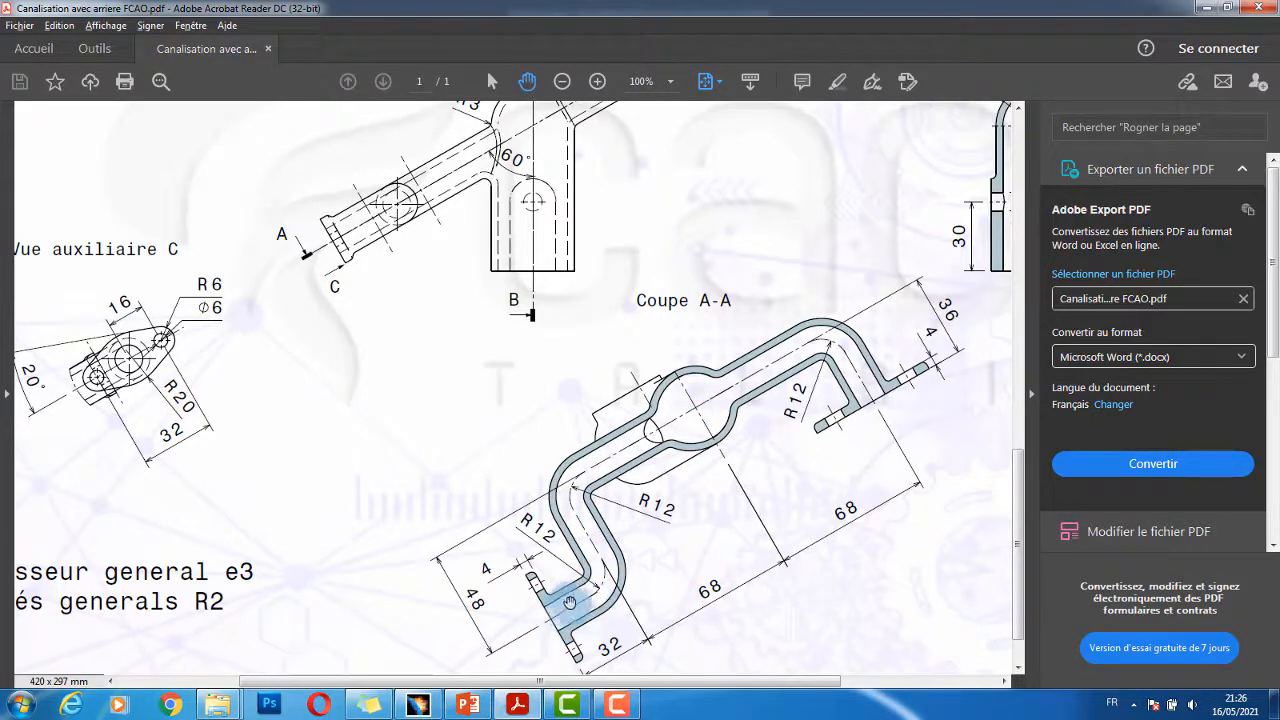
pyautogui.hotkey('alt', 'Tab')
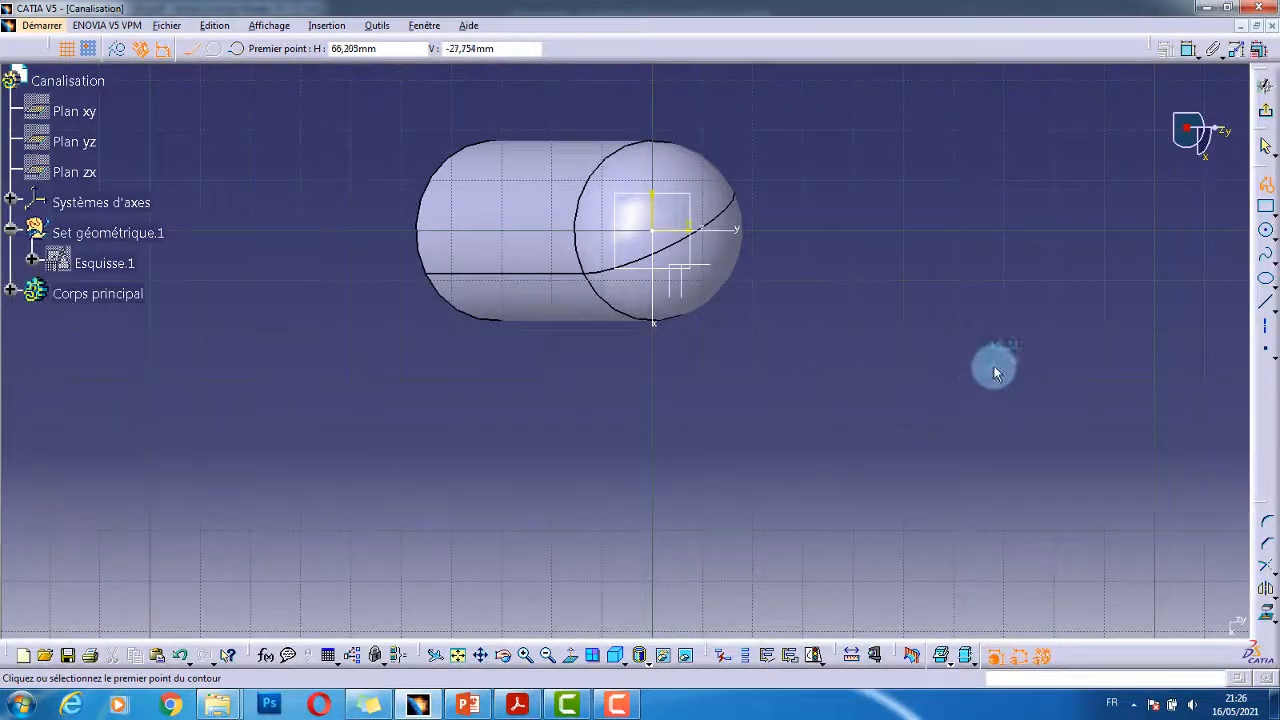
pyautogui.click(1080, 370)
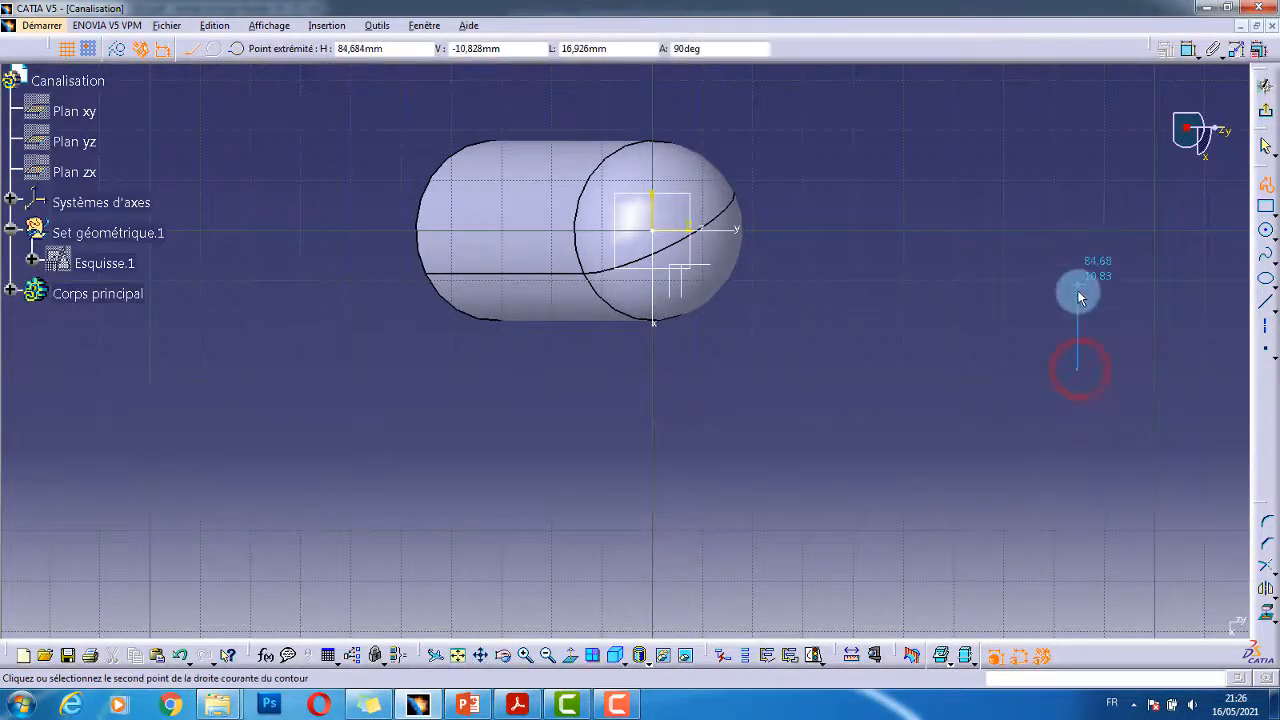
pyautogui.click(1075, 272)
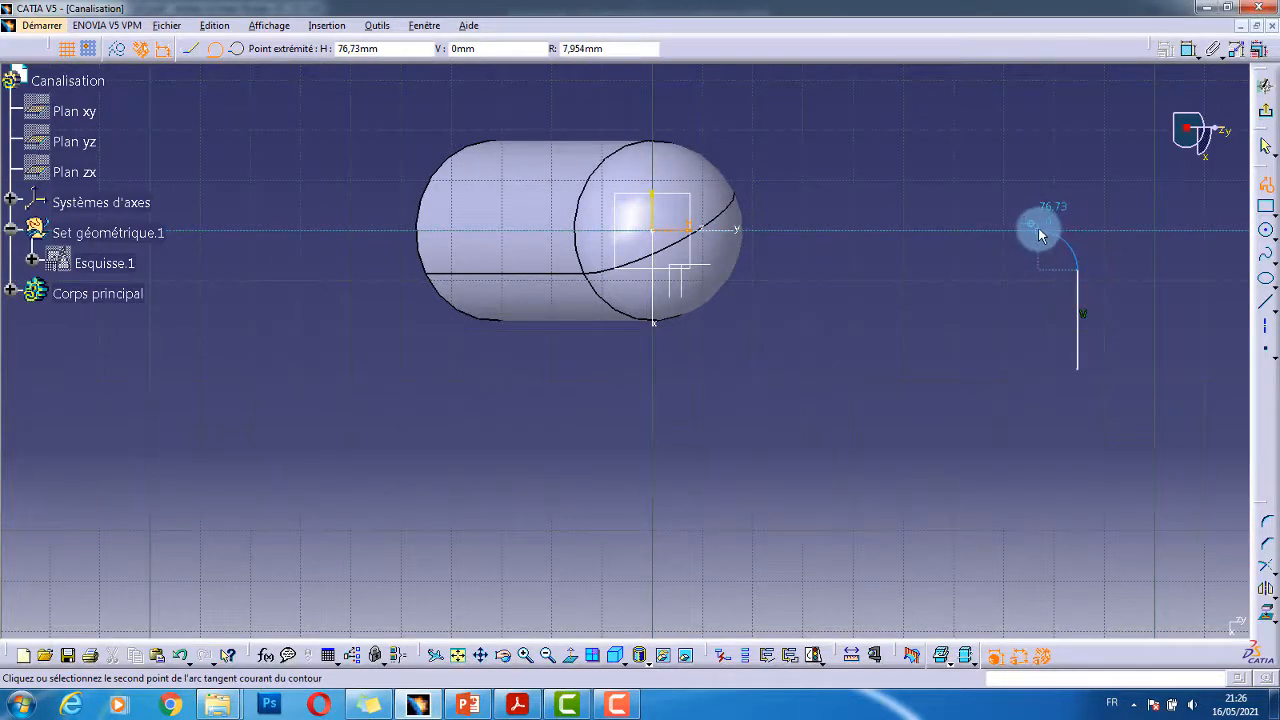
pyautogui.click(1042, 229)
# - Continue the profile with the long top line, arcs, vertical drop and bottom-left line, then finish it
pyautogui.moveTo(381, 231); pyautogui.dragTo(518, 193, button='middle')
pyautogui.rightClick(518, 193)
pyautogui.moveTo(518, 193); pyautogui.dragTo(508, 240, button='middle')
pyautogui.click(498, 235)
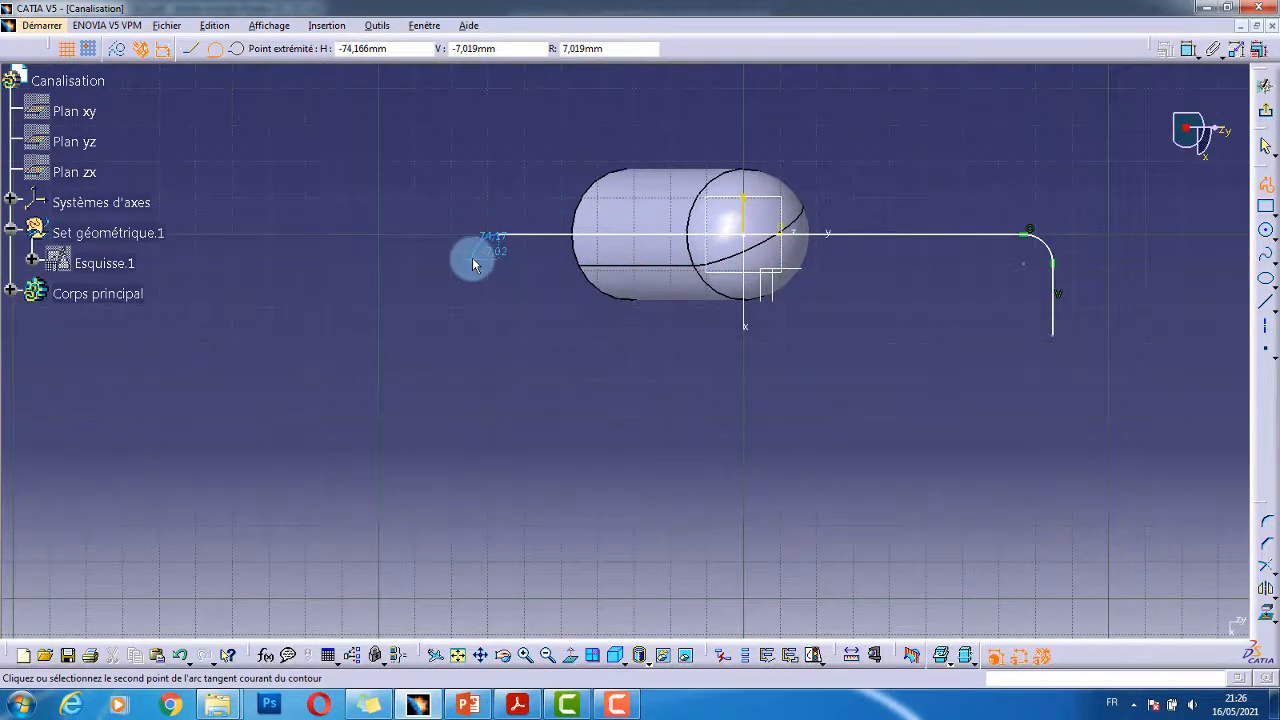
pyautogui.click(472, 257)
pyautogui.click(476, 328)
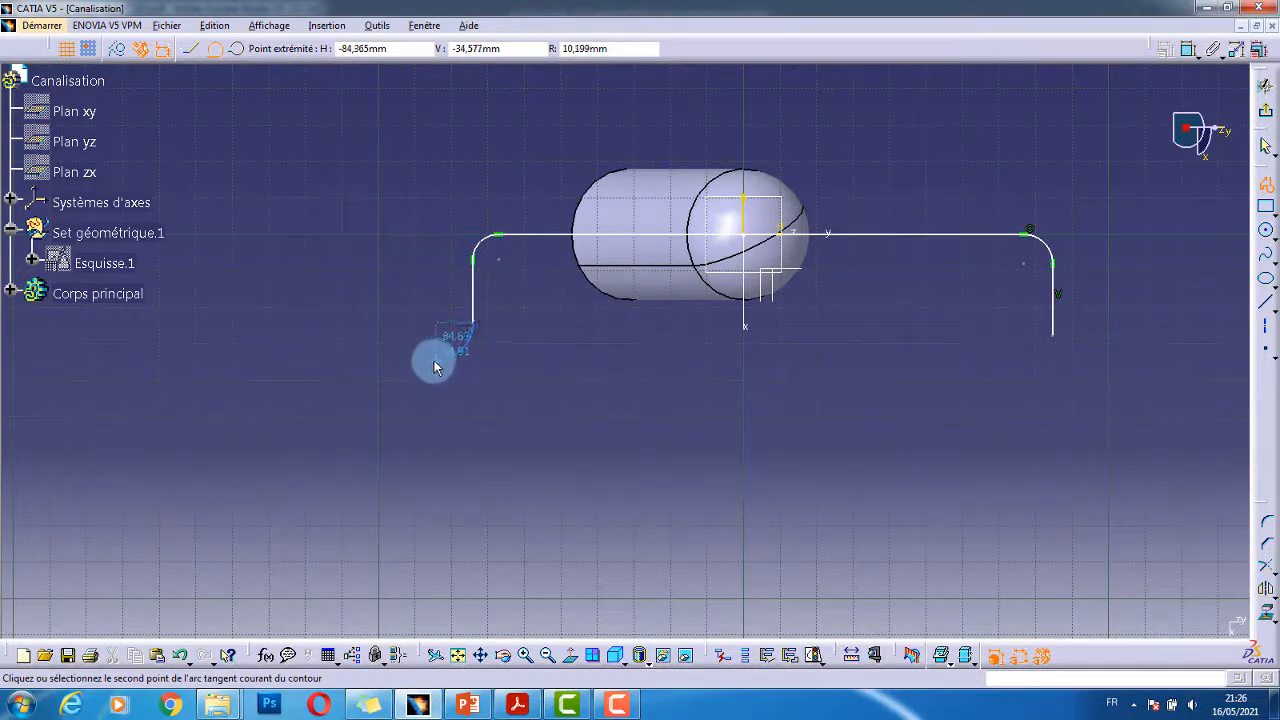
pyautogui.click(433, 362)
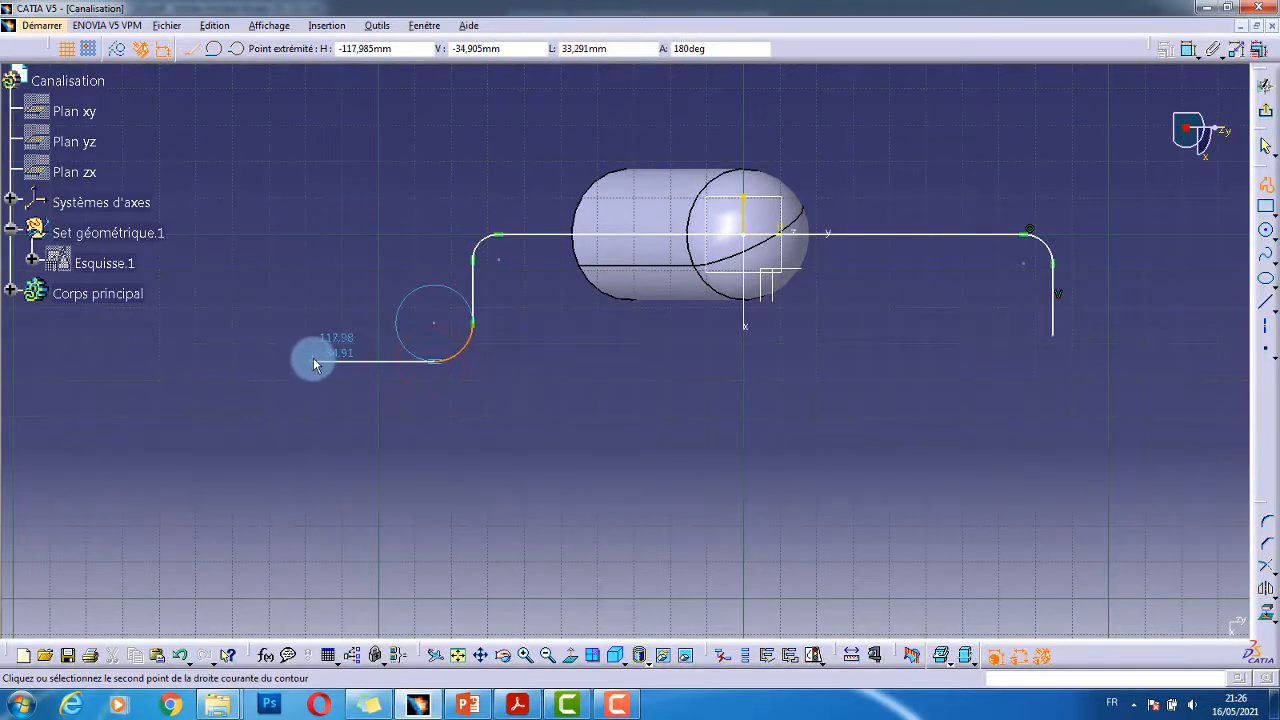
pyautogui.click(314, 362)
pyautogui.press('Escape')
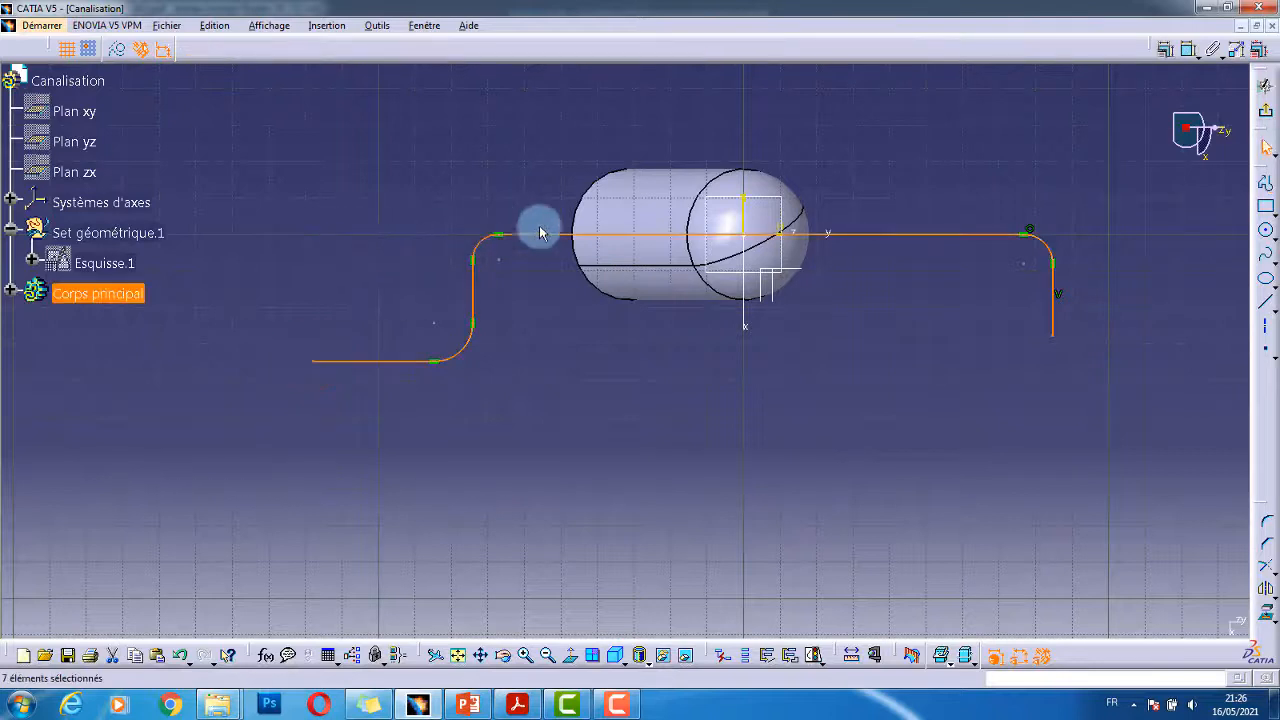
pyautogui.click(1140, 135)
# - Give the upper-right corner arc a 12 mm radius
pyautogui.click(1188, 50)
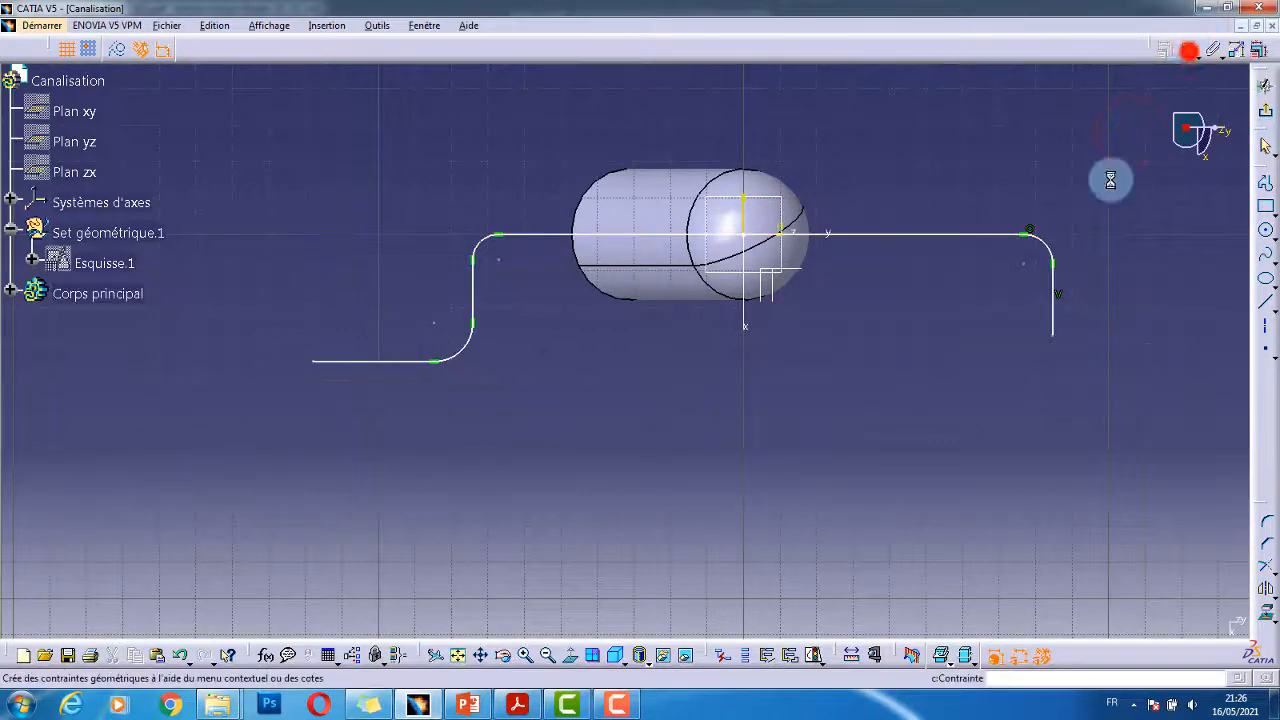
pyautogui.click(1052, 252)
pyautogui.click(1086, 157)
pyautogui.doubleClick(1092, 157)
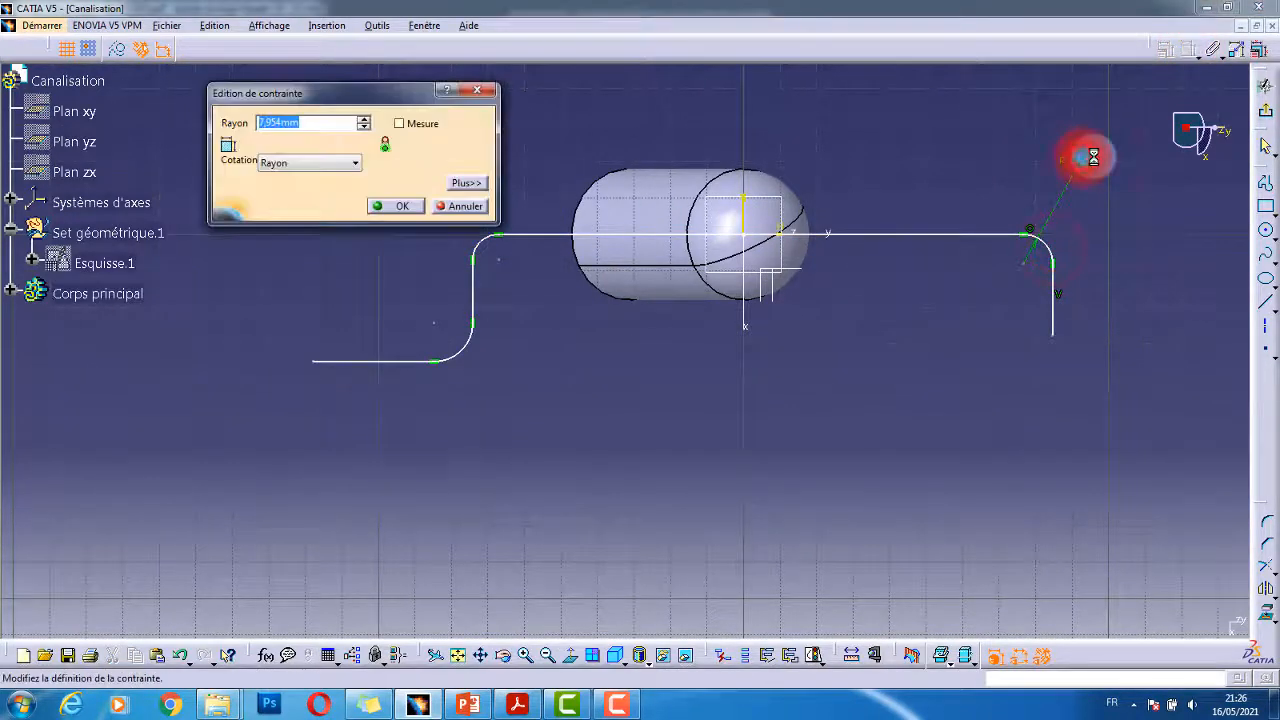
pyautogui.write('12')
pyautogui.press('Return')
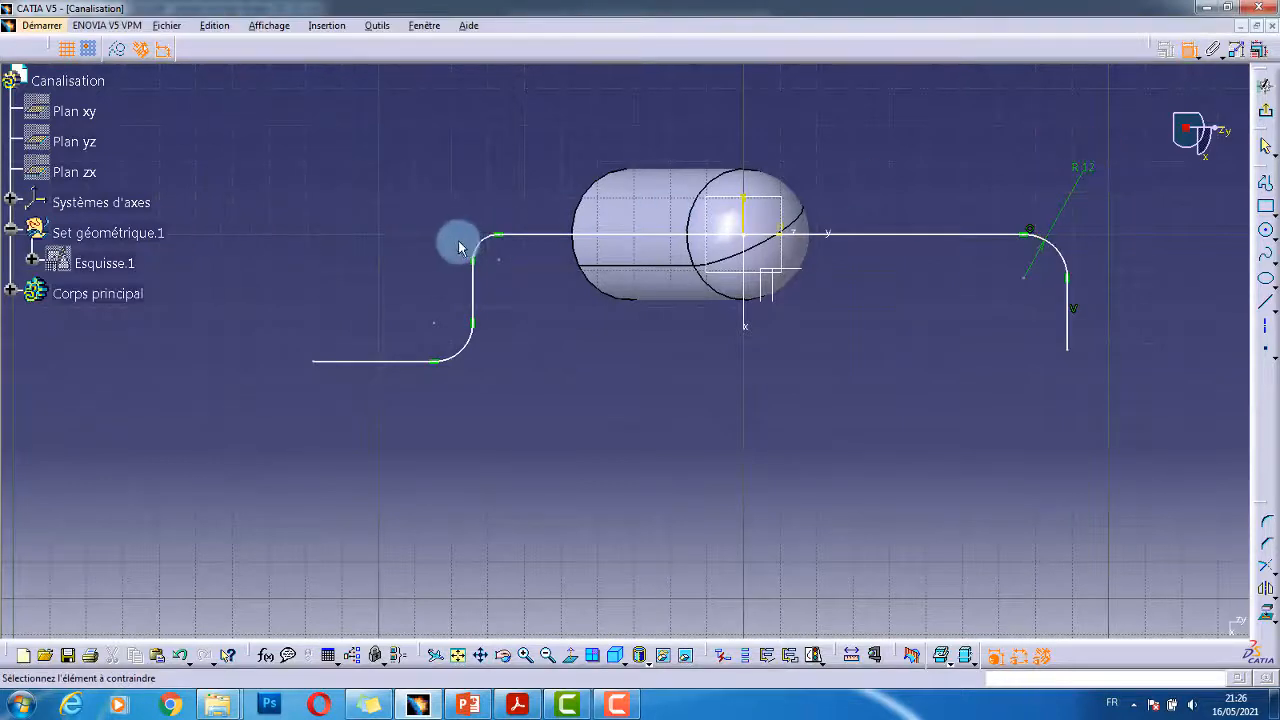
# - Set the upper-left and lower-left corner arcs to R12 as well
pyautogui.click(482, 244)
pyautogui.click(446, 188)
pyautogui.doubleClick(446, 188)
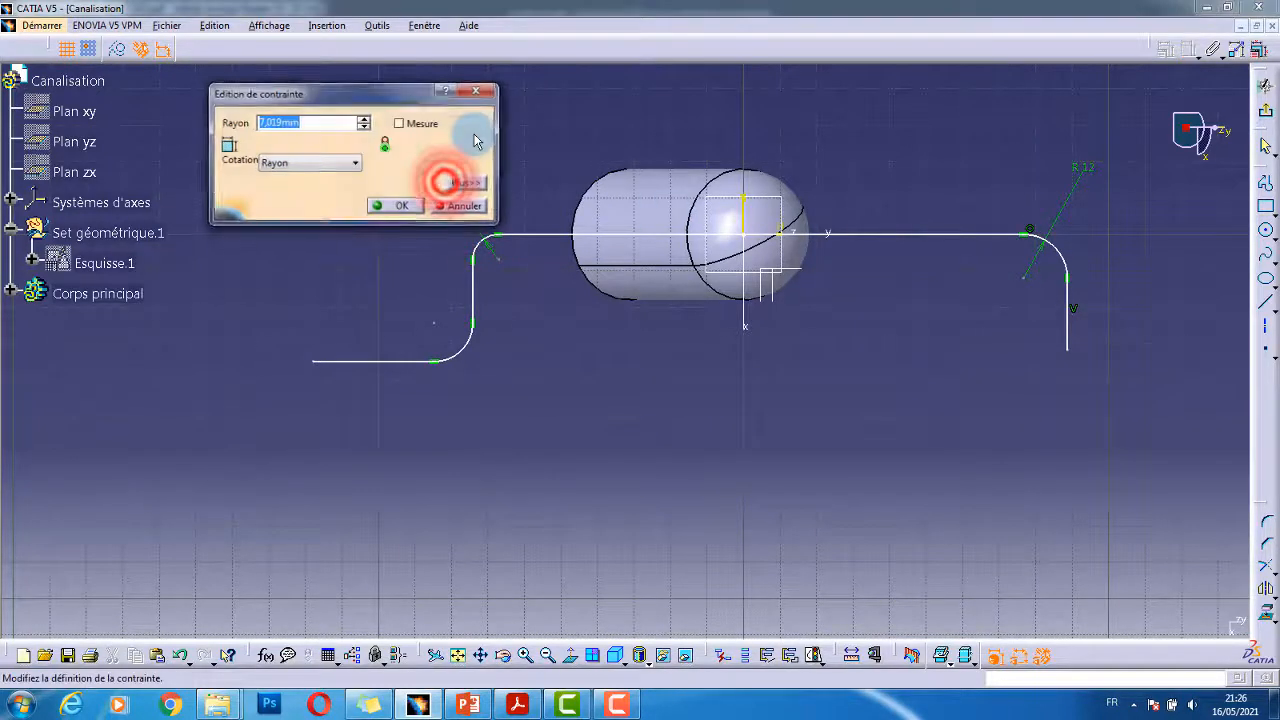
pyautogui.write('12')
pyautogui.press('Return')
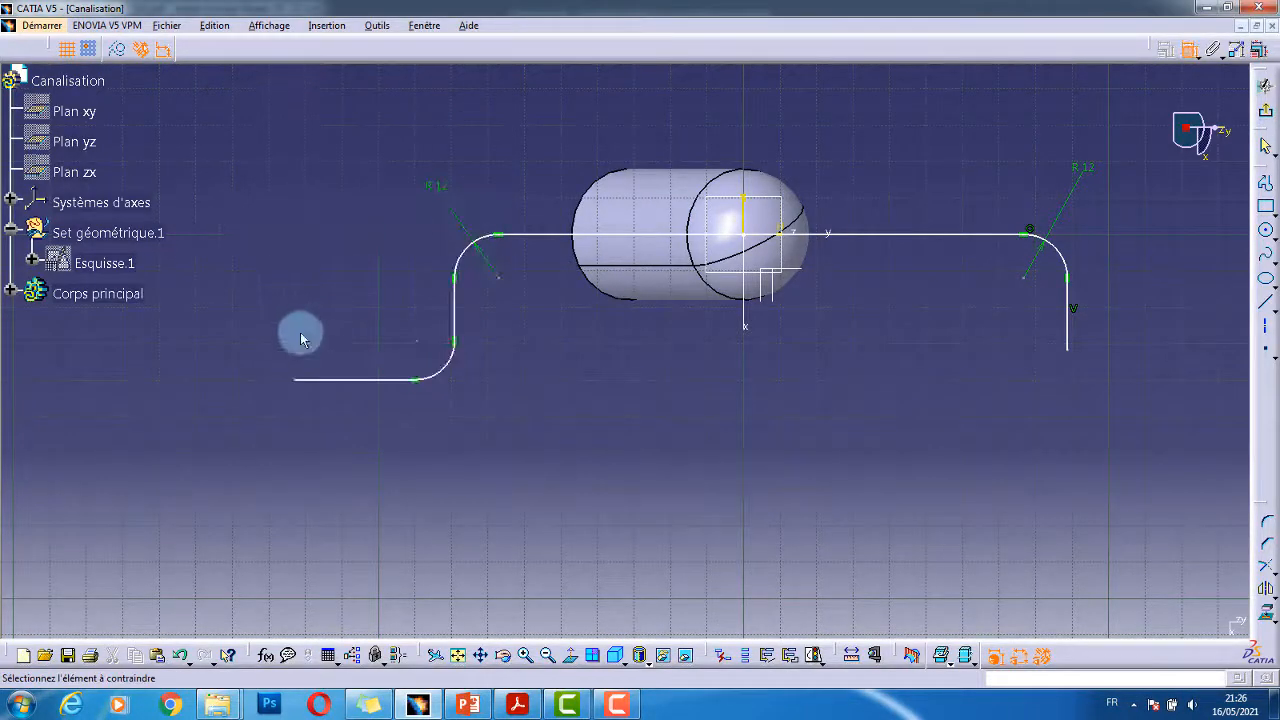
pyautogui.click(448, 365)
pyautogui.doubleClick(473, 455)
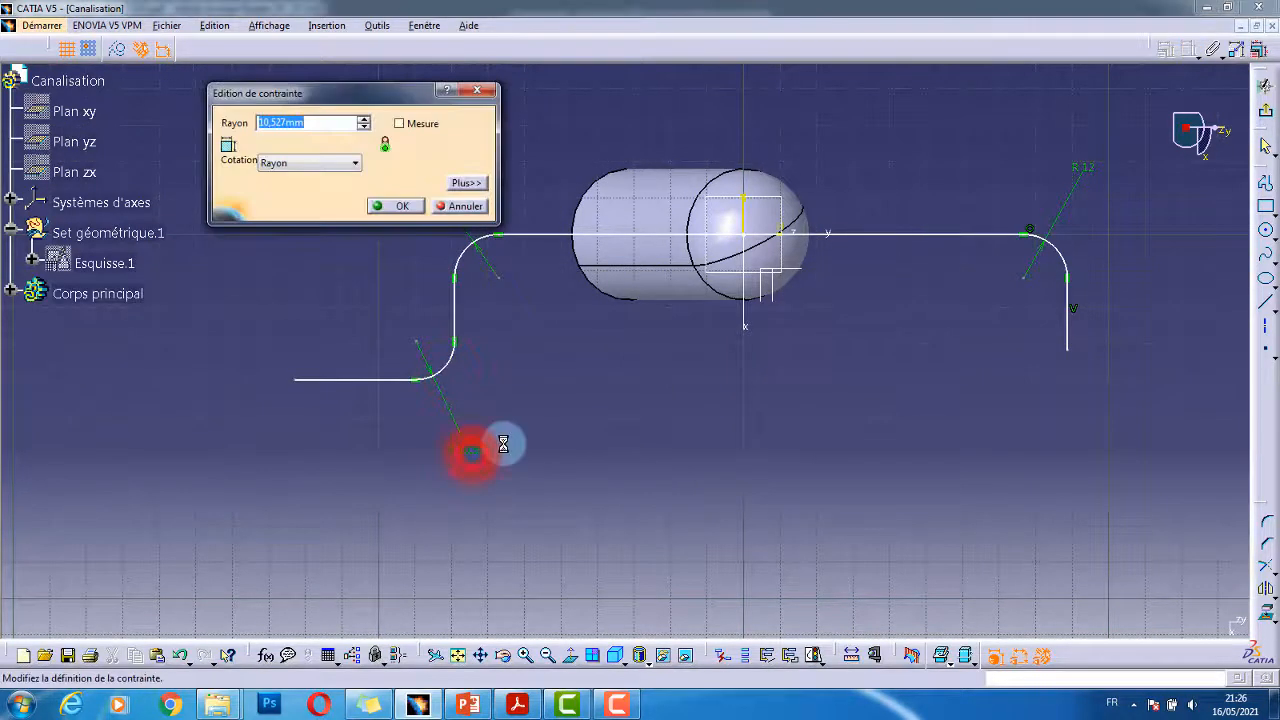
pyautogui.write('12')
pyautogui.press('Return')
pyautogui.hotkey('alt', 'Tab')
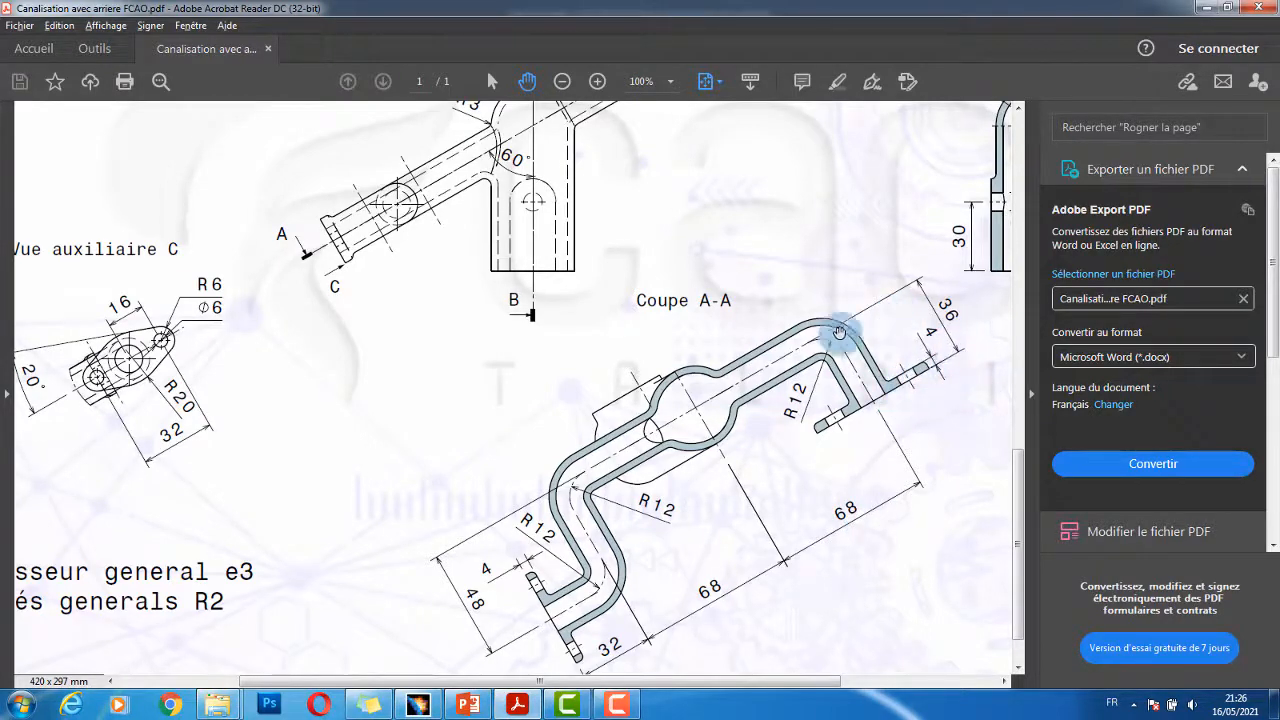
pyautogui.hotkey('alt', 'Tab')
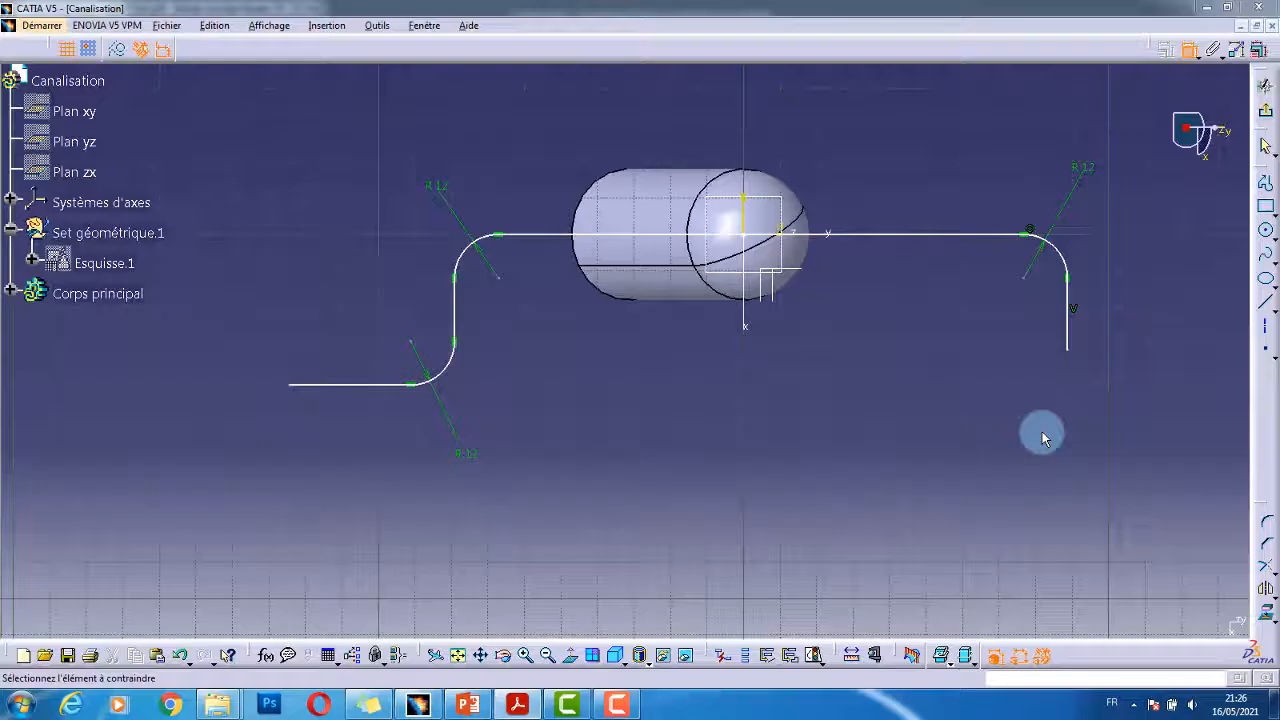
# - Dimension the right-end vertical drop from the top line at 36 mm
pyautogui.click(1066, 350)
pyautogui.click(993, 236)
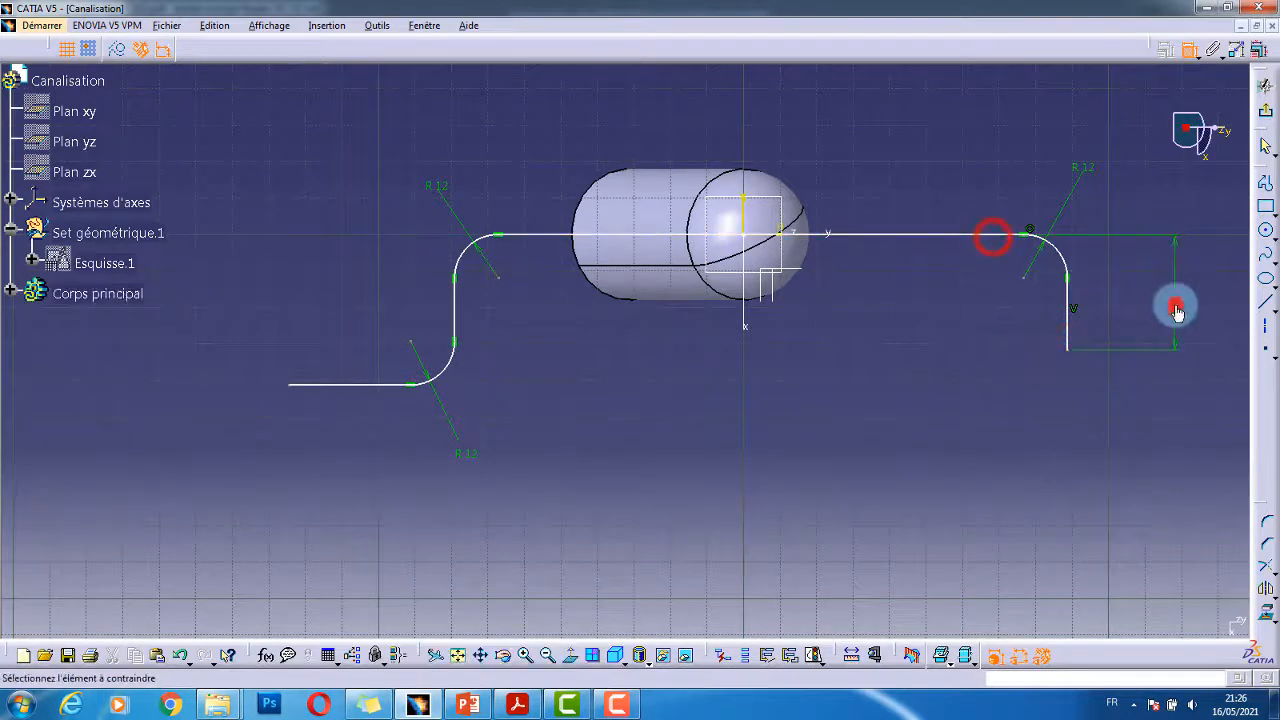
pyautogui.doubleClick(1177, 312)
pyautogui.write('36mm')
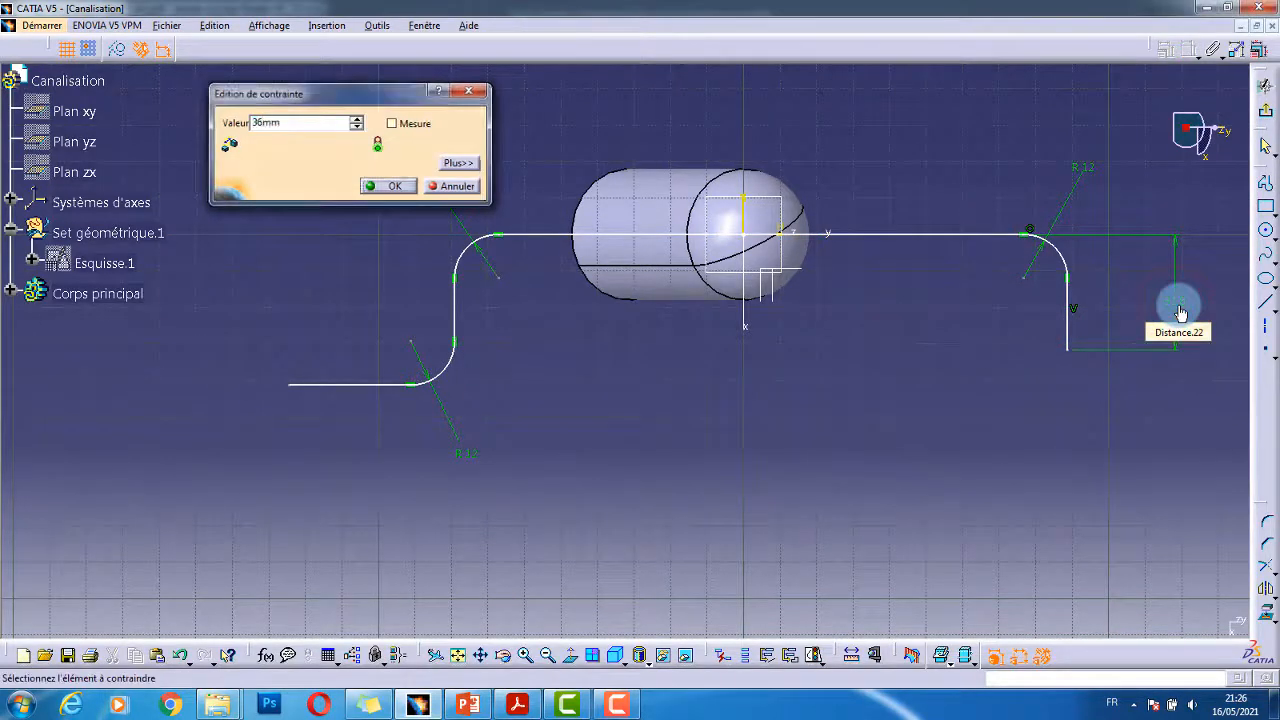
pyautogui.press('Return')
pyautogui.hotkey('alt', 'Tab')
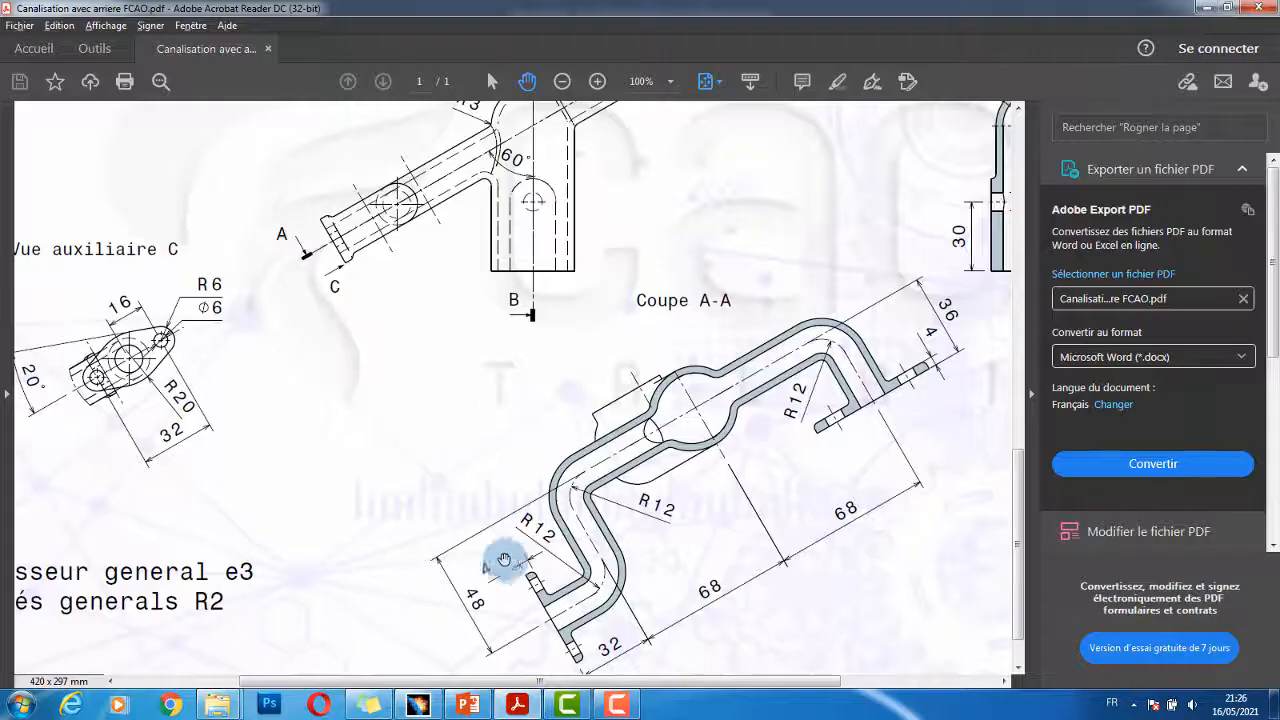
pyautogui.hotkey('alt', 'Tab')
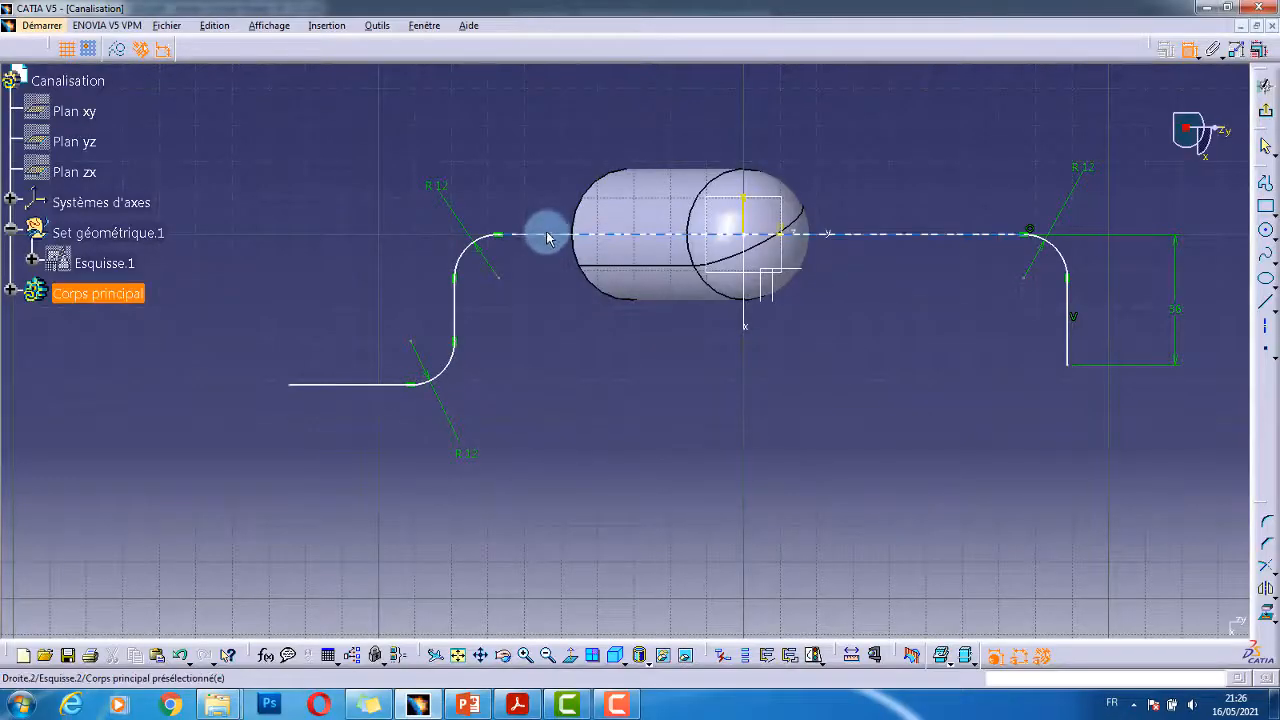
# - Dimension the left drop between the top and lower-left lines at 48 mm
pyautogui.click(545, 233)
pyautogui.click(365, 383)
pyautogui.click(240, 329)
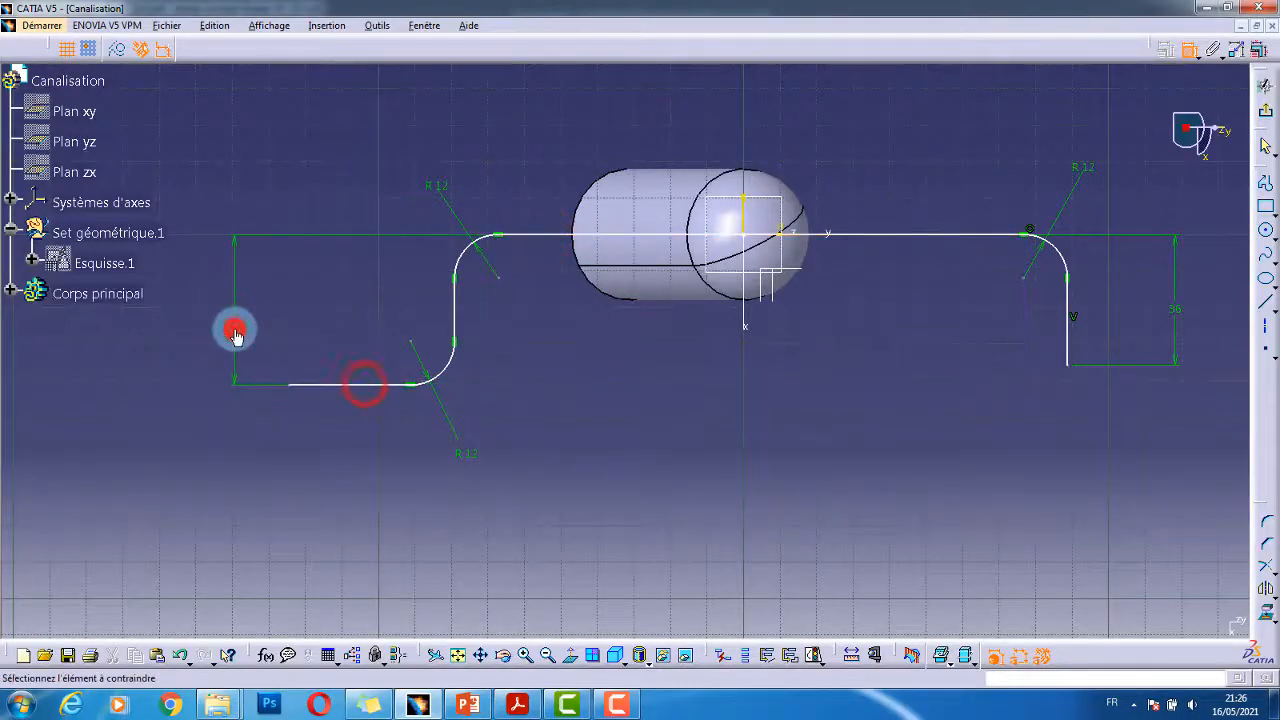
pyautogui.doubleClick(234, 326)
pyautogui.write('48')
pyautogui.press('Return')
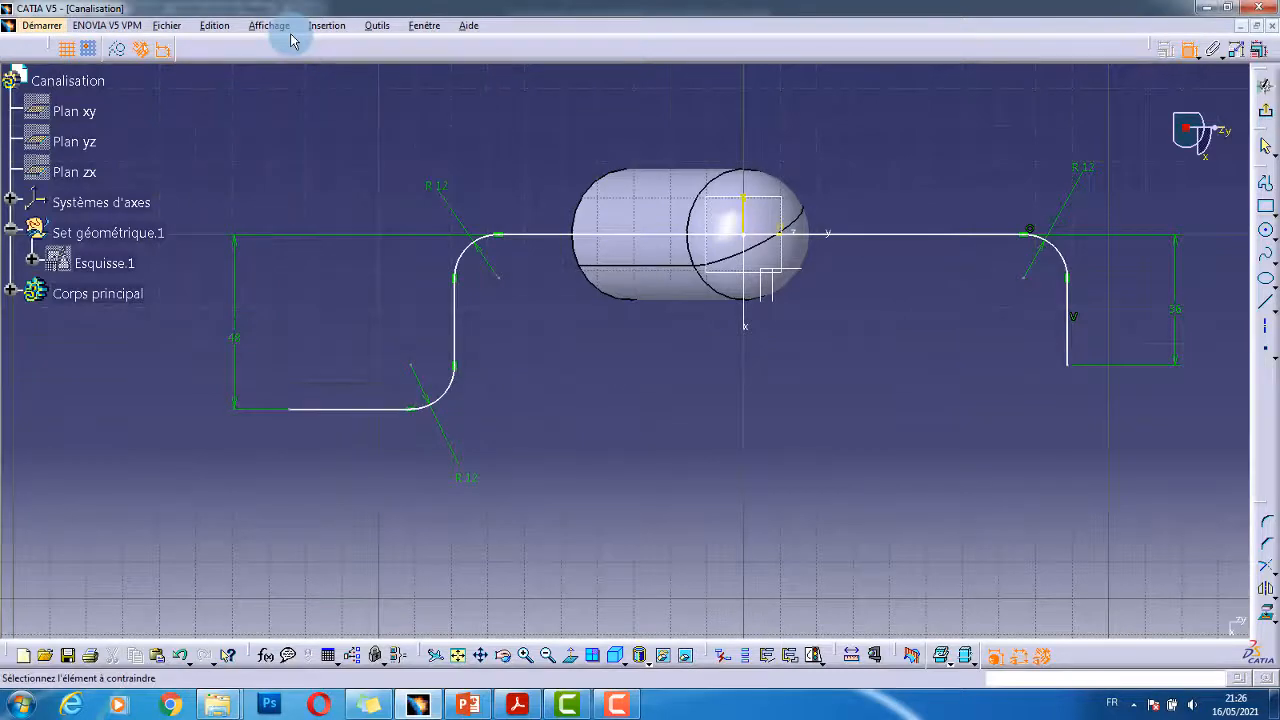
# - Set the left vertical line's offset from the V axis to 68 mm
pyautogui.moveTo(591, 380); pyautogui.dragTo(590, 405, button='middle')
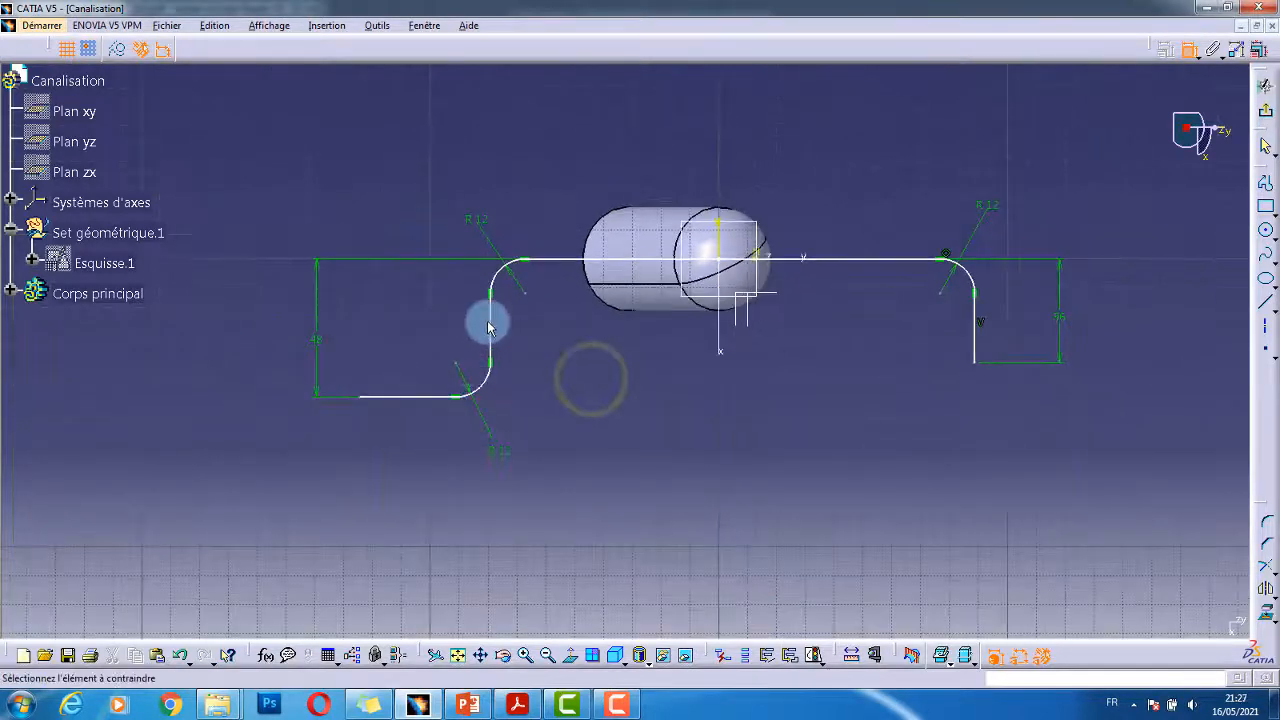
pyautogui.click(490, 322)
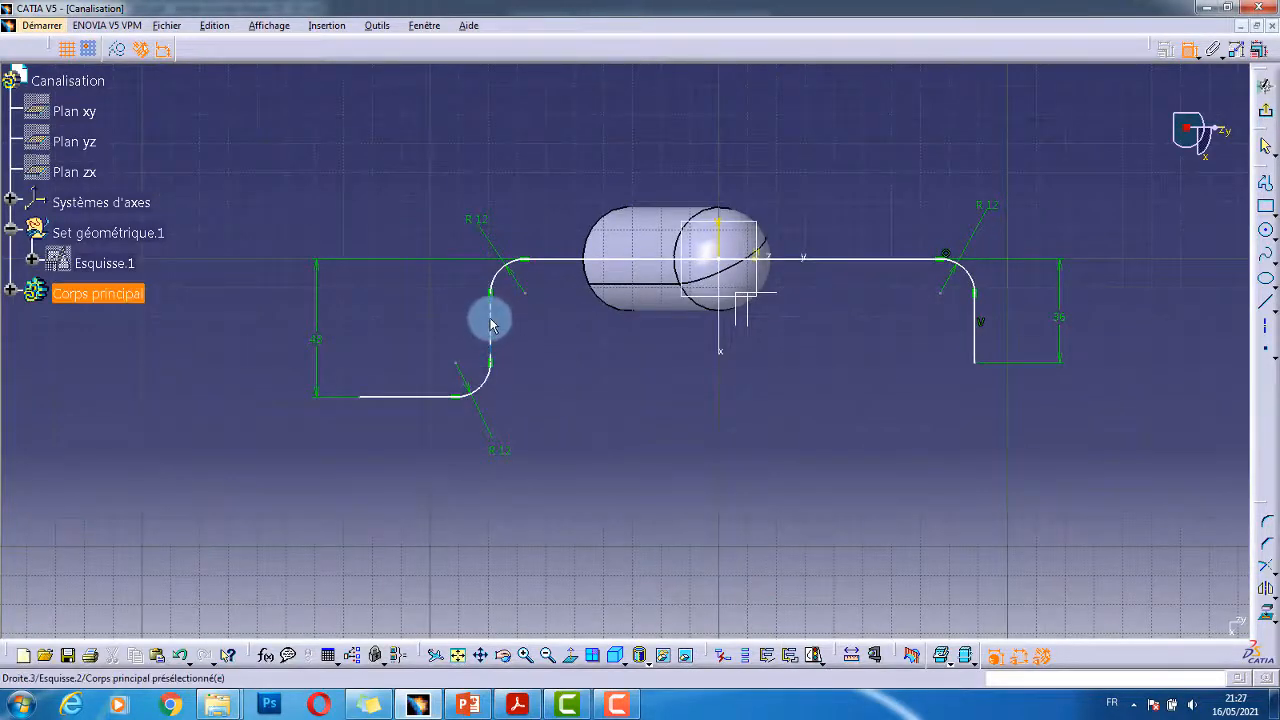
pyautogui.click(719, 329)
pyautogui.click(644, 445)
pyautogui.hotkey('alt', 'Tab')
pyautogui.hotkey('alt', 'Tab')
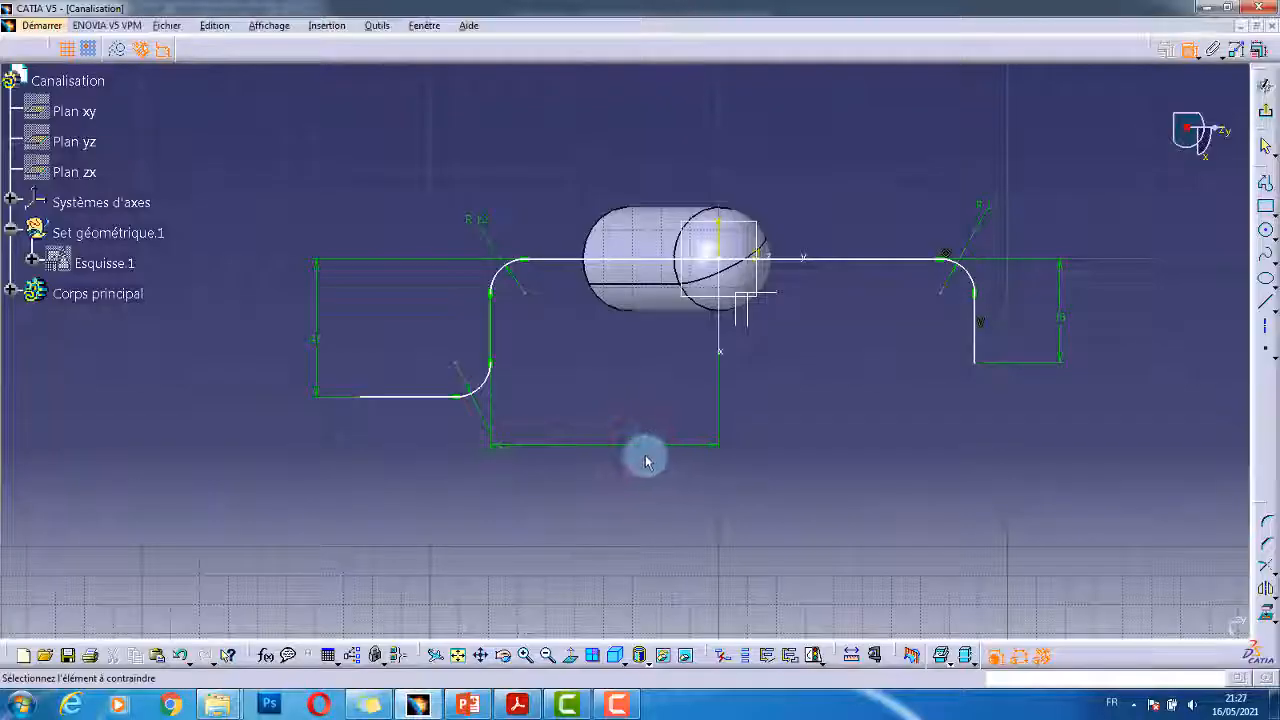
pyautogui.doubleClick(640, 437)
pyautogui.write('68')
pyautogui.press('Return')
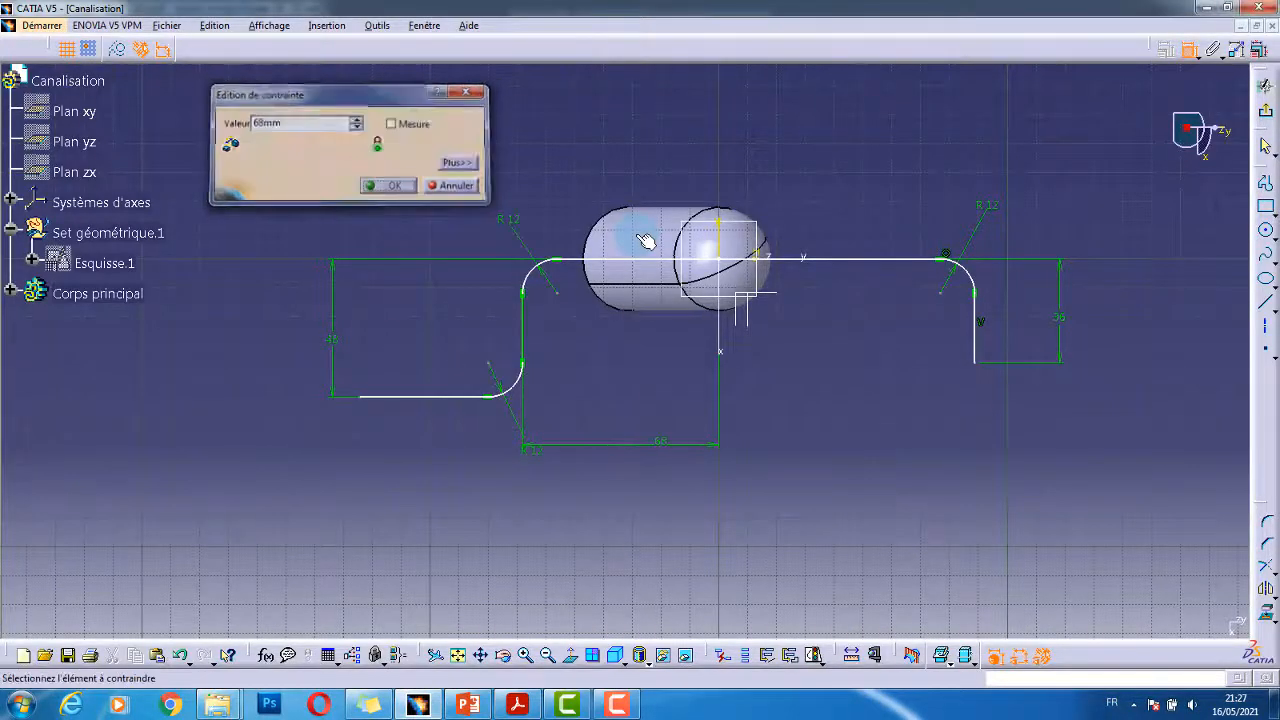
# - Replace an unwanted 24 dimension with a 68 mm axis offset for the right vertical line
pyautogui.click(722, 328)
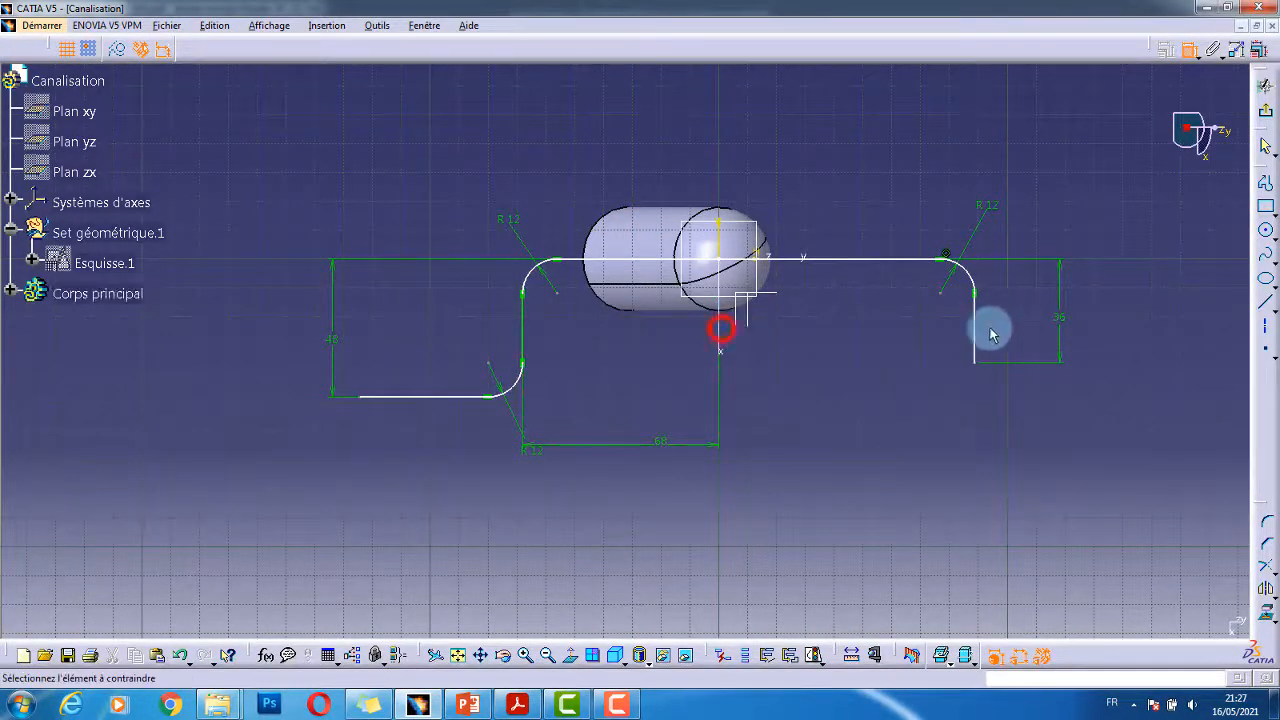
pyautogui.click(975, 338)
pyautogui.click(835, 498)
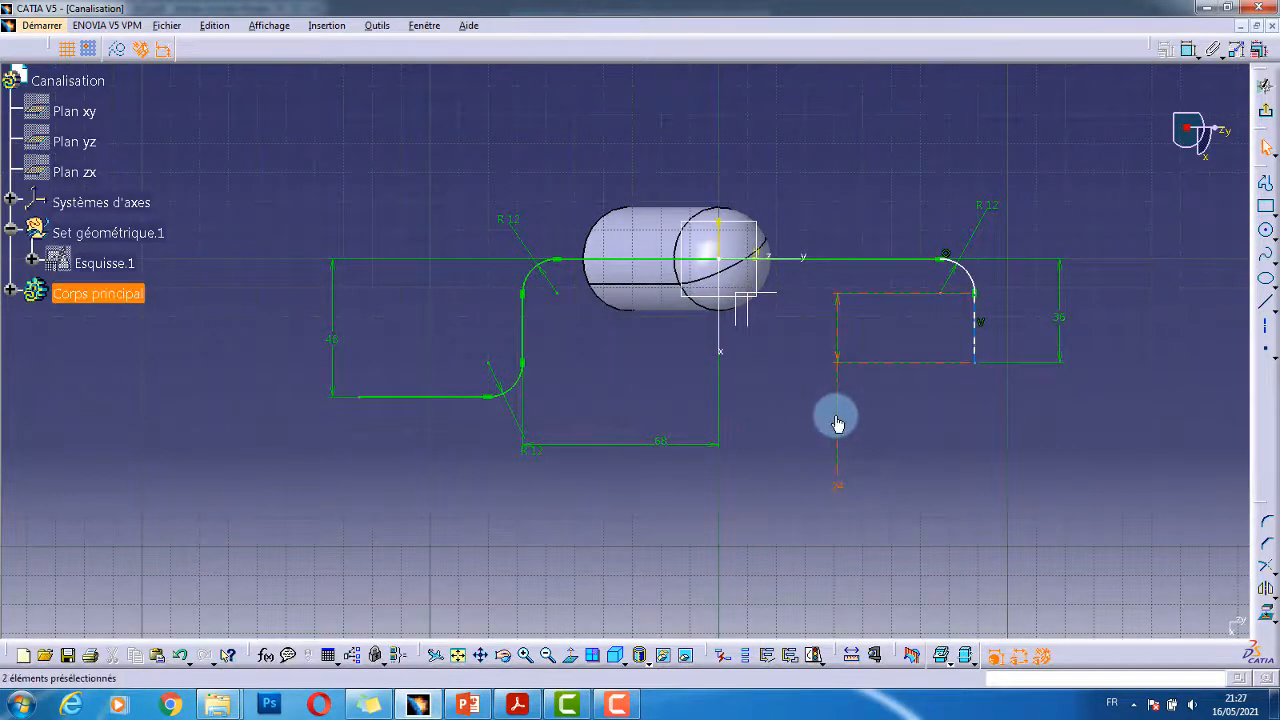
pyautogui.press('Delete')
pyautogui.click(1185, 54)
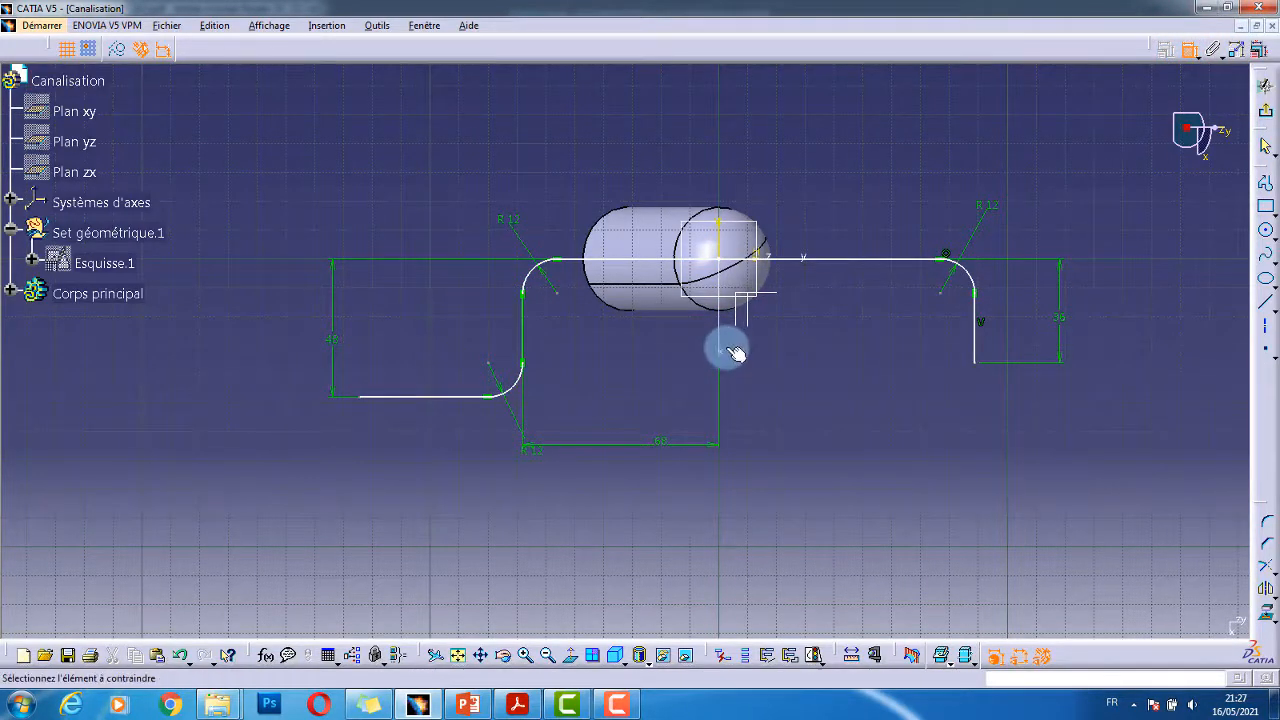
pyautogui.click(724, 346)
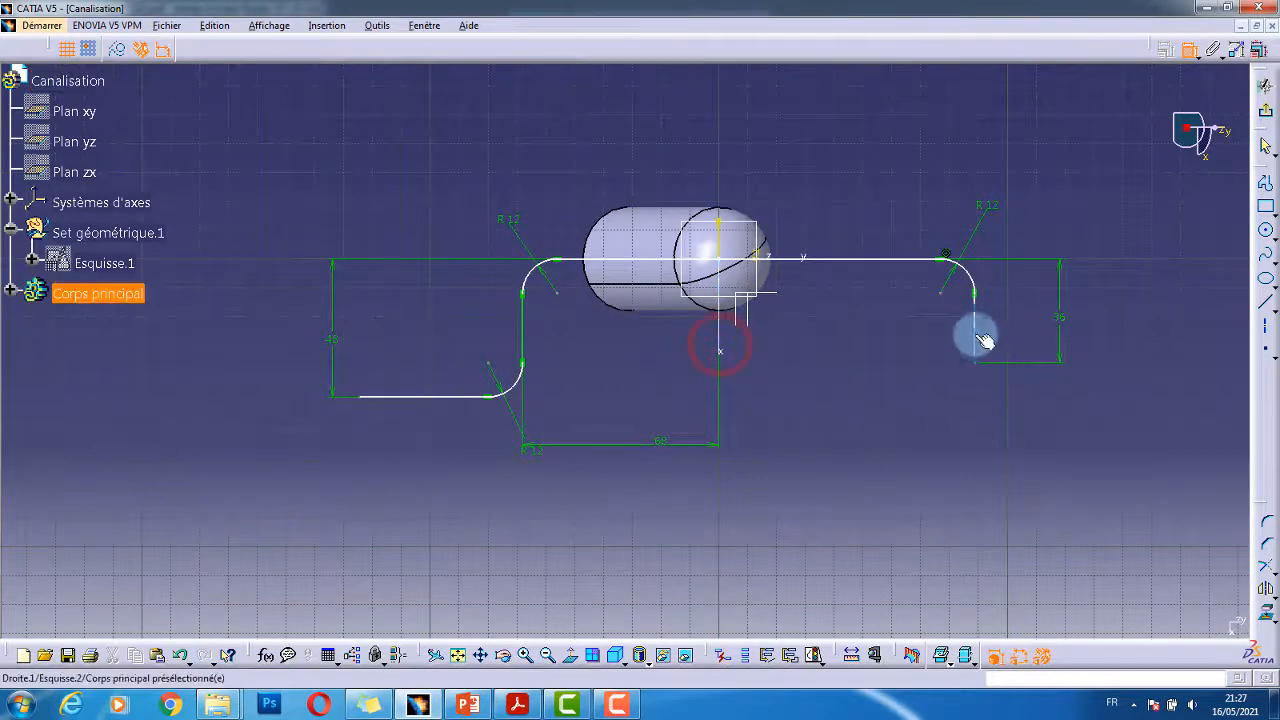
pyautogui.click(980, 338)
pyautogui.doubleClick(855, 428)
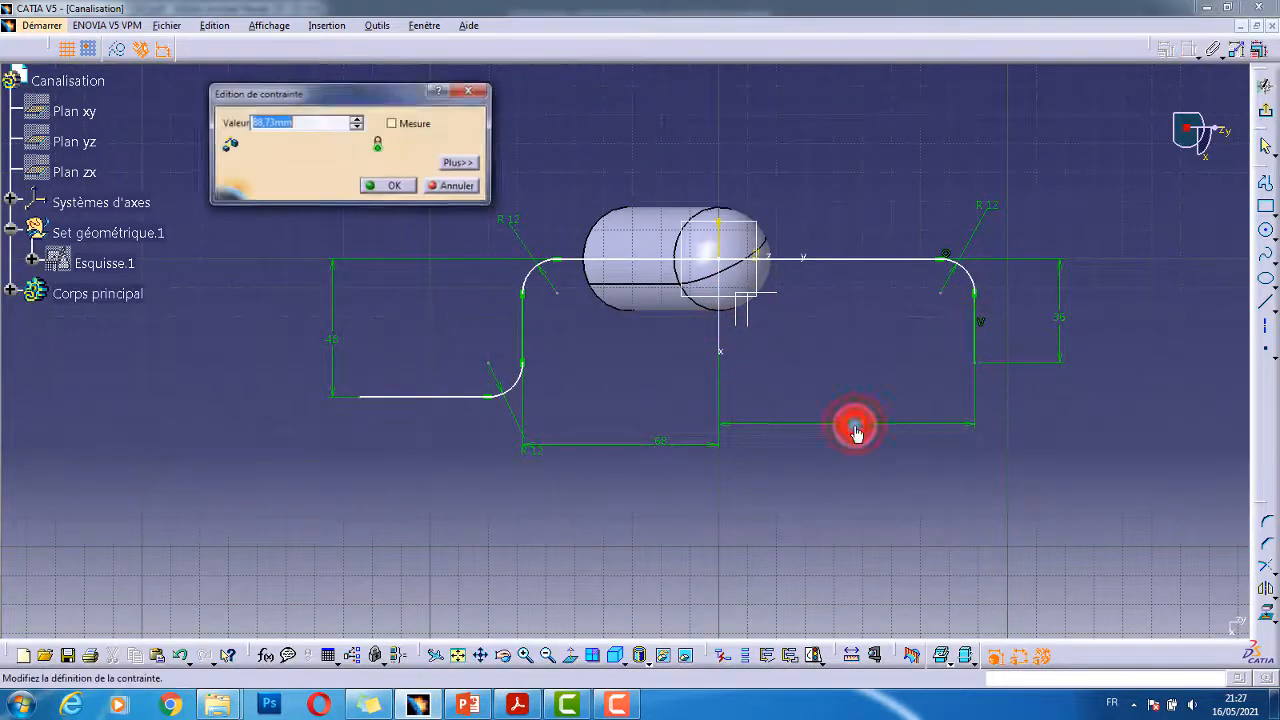
pyautogui.press('Return')
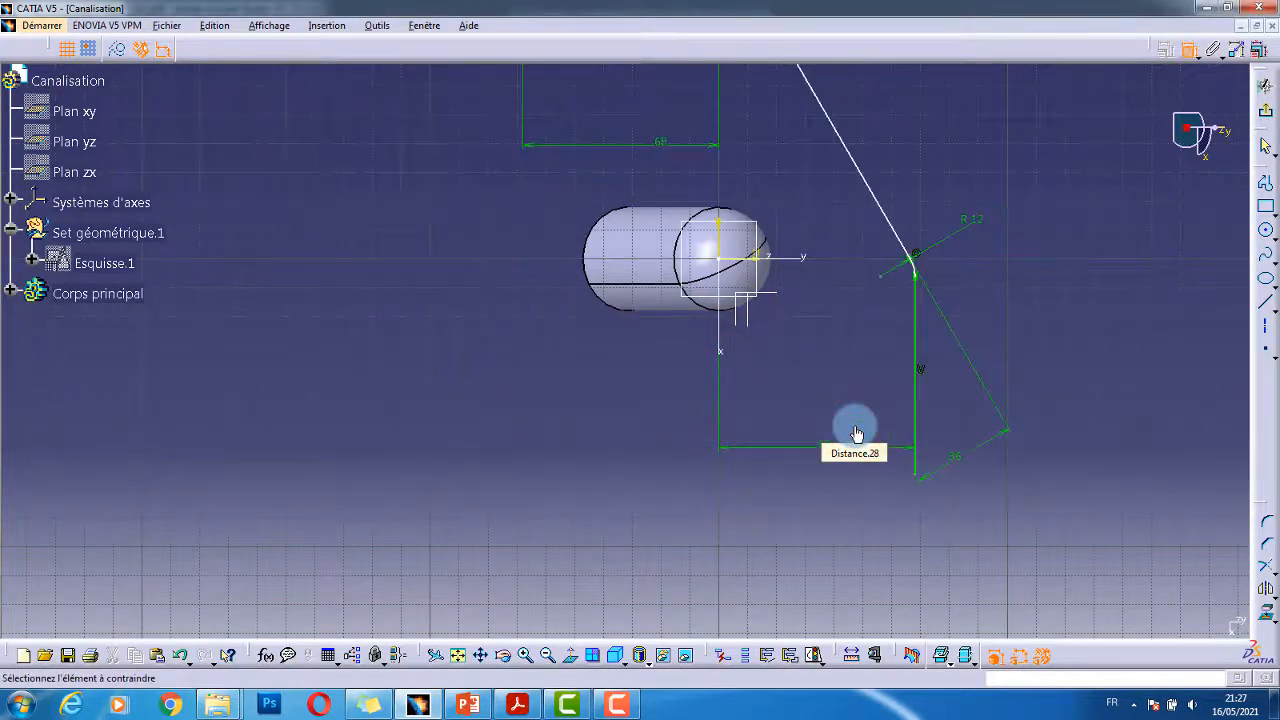
pyautogui.moveTo(791, 281)
pyautogui.mouseDown(button='middle')
pyautogui.moveTo(709, 294)
pyautogui.moveTo(724, 342)
pyautogui.moveTo(650, 437)
pyautogui.mouseUp(button='middle')
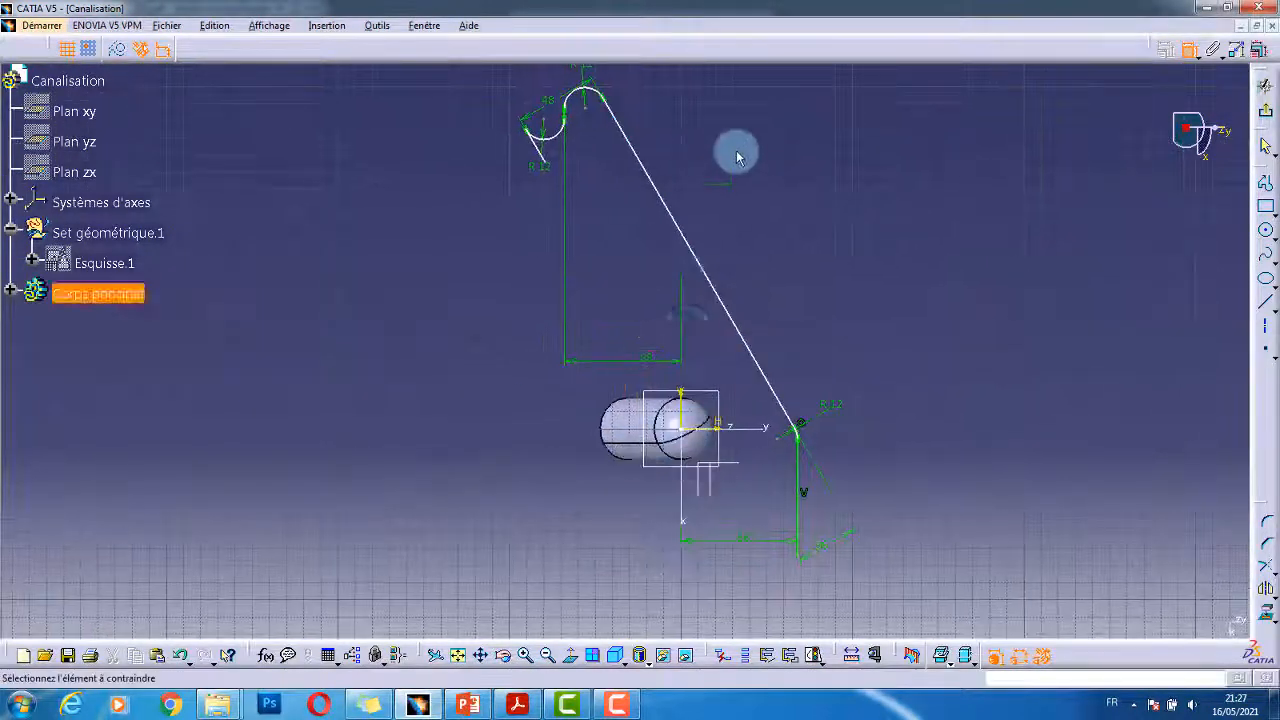
pyautogui.moveTo(737, 157)
pyautogui.mouseDown(button='middle')
pyautogui.moveTo(720, 260)
pyautogui.moveTo(614, 186)
pyautogui.moveTo(686, 251)
pyautogui.moveTo(764, 206)
pyautogui.mouseUp(button='middle')
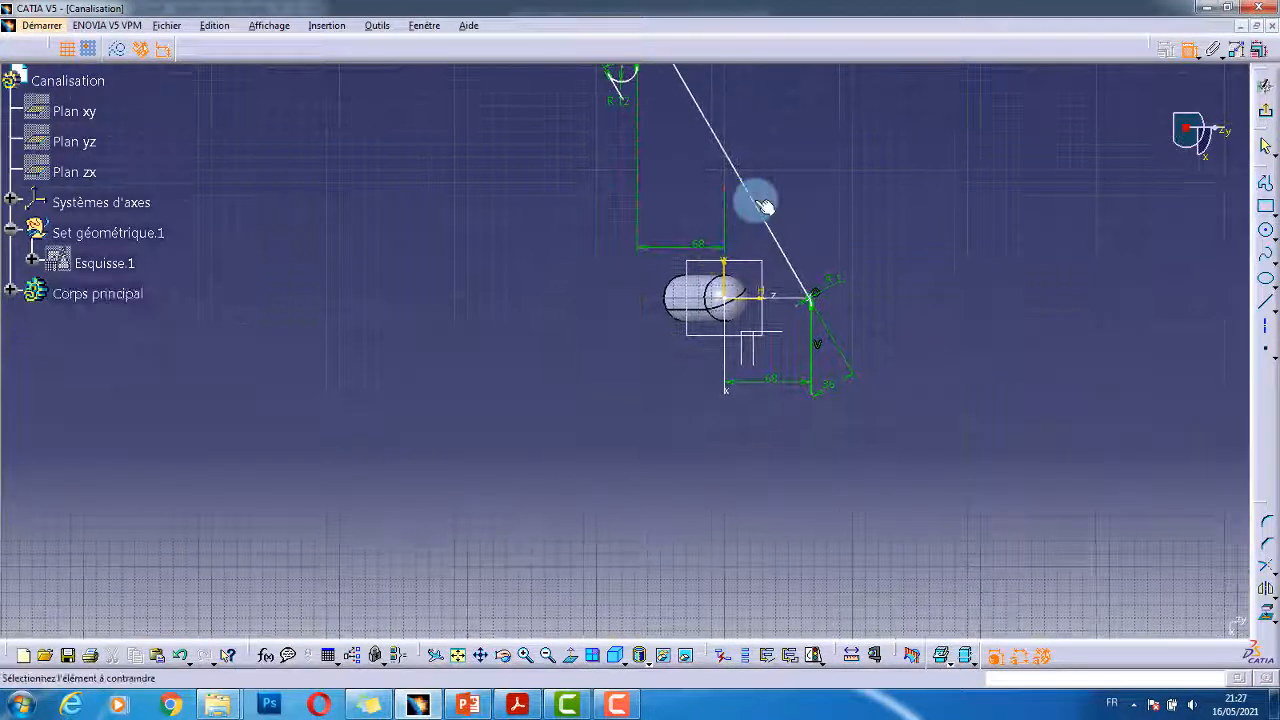
pyautogui.click(764, 206)
# - Apply Horizontalité to the slanted end segment, restoring the stepped path
pyautogui.rightClick(781, 158)
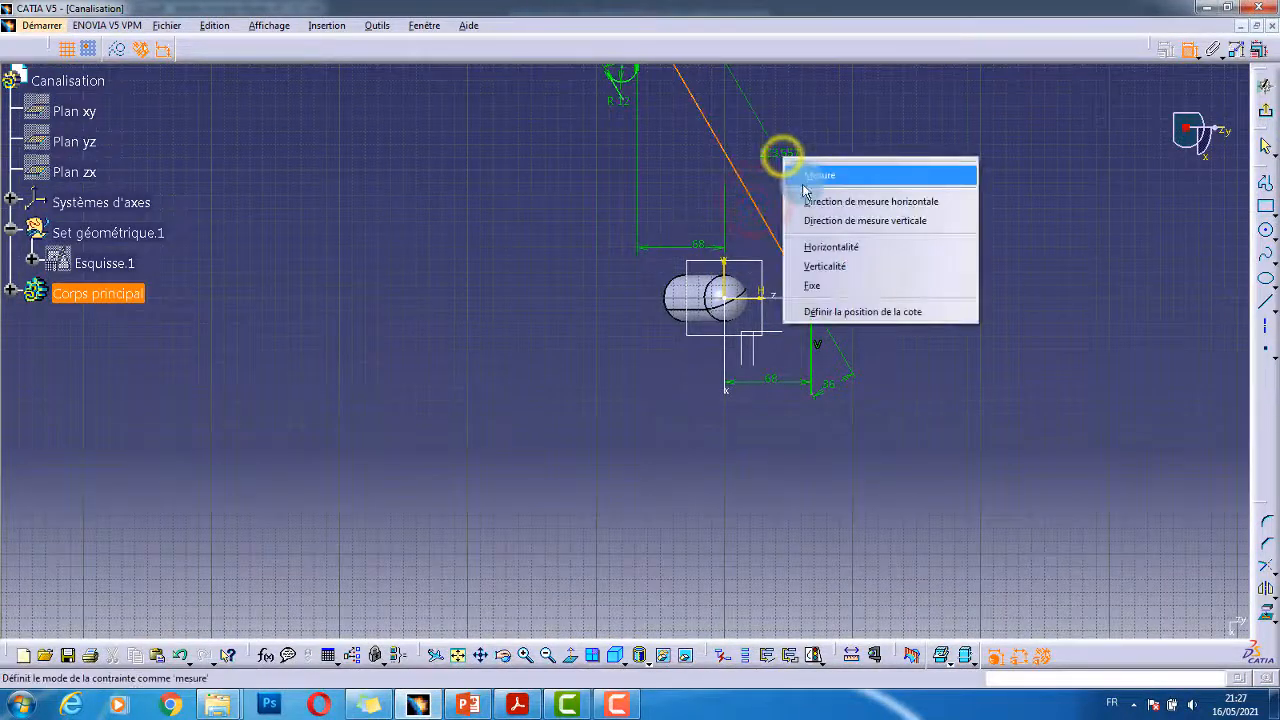
pyautogui.click(881, 247)
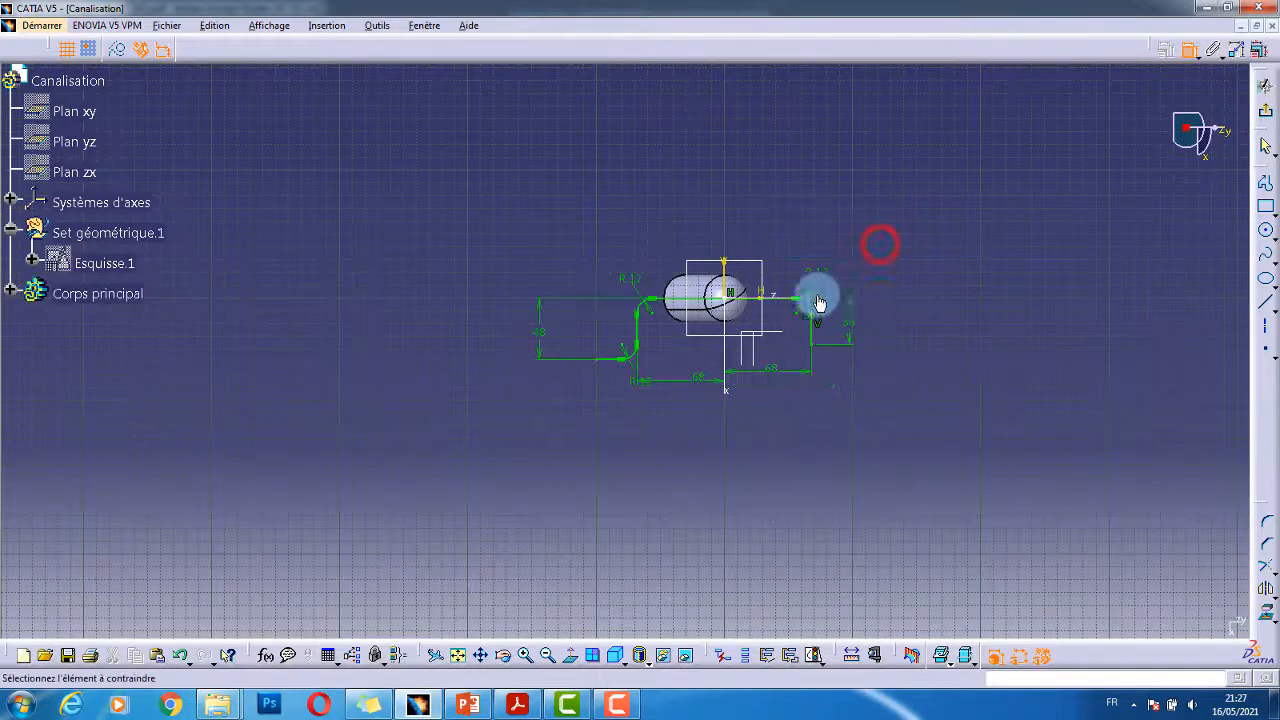
pyautogui.moveTo(741, 240); pyautogui.dragTo(795, 131, button='middle')
pyautogui.moveTo(549, 345)
pyautogui.mouseDown(button='middle')
pyautogui.moveTo(463, 423)
pyautogui.moveTo(562, 390)
pyautogui.mouseUp(button='middle')
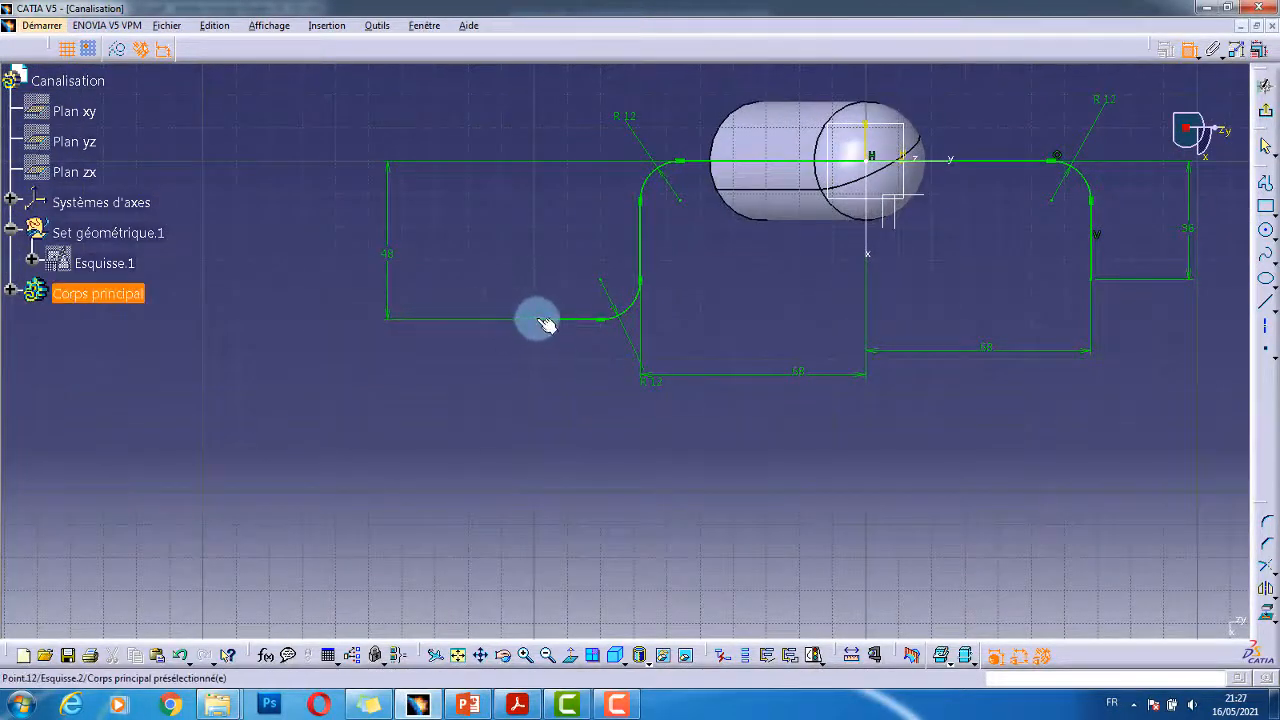
pyautogui.hotkey('alt', 'Tab')
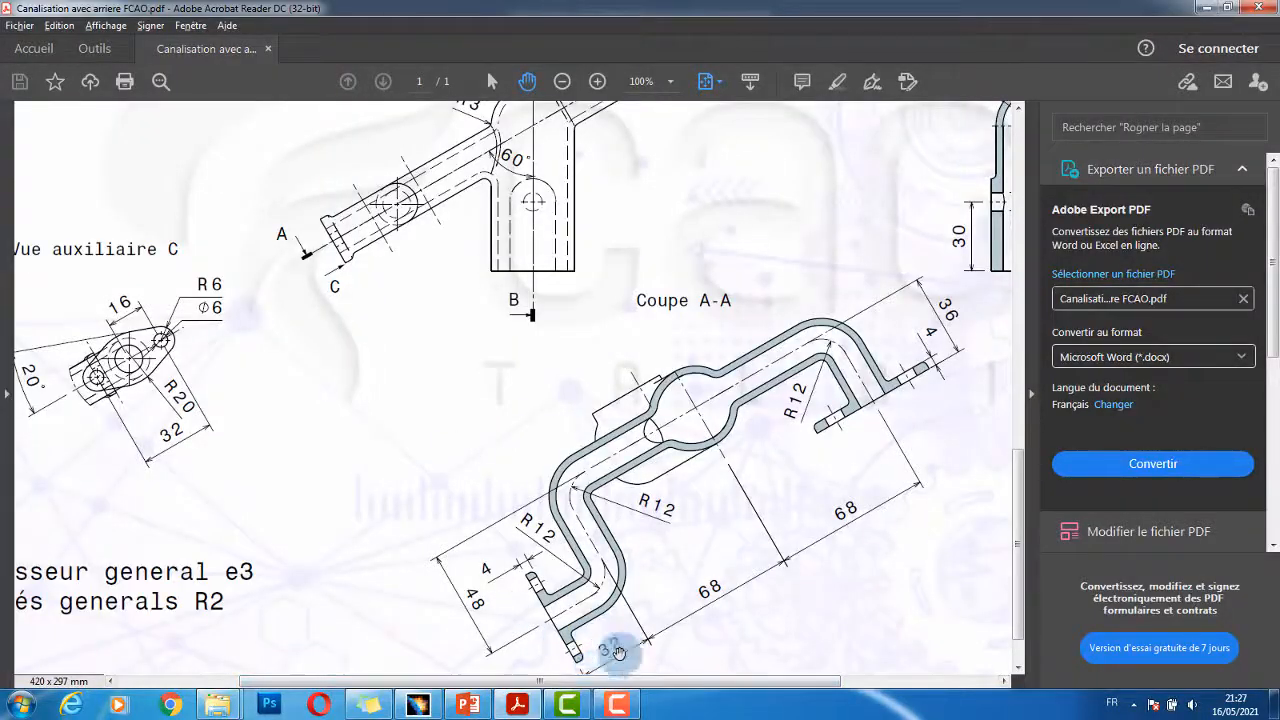
pyautogui.hotkey('alt', 'Tab')
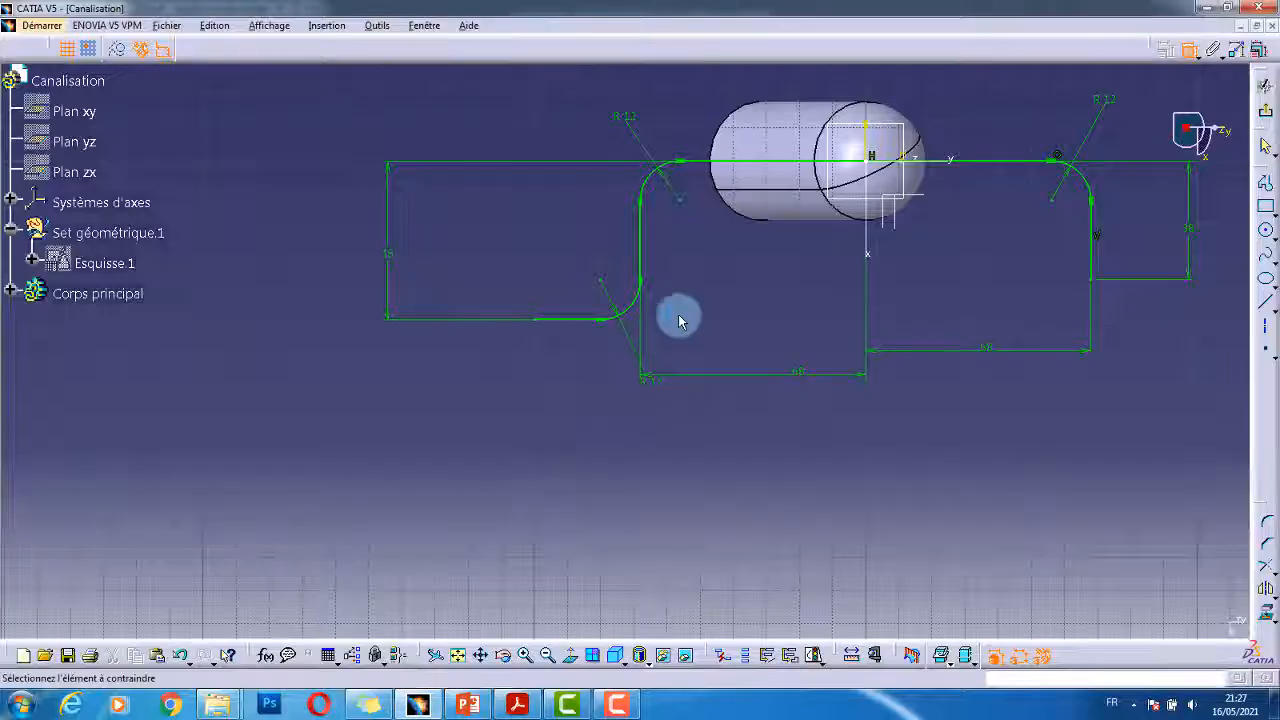
# - Dimension the lower-left end segment of the path at 32 mm
pyautogui.click(641, 244)
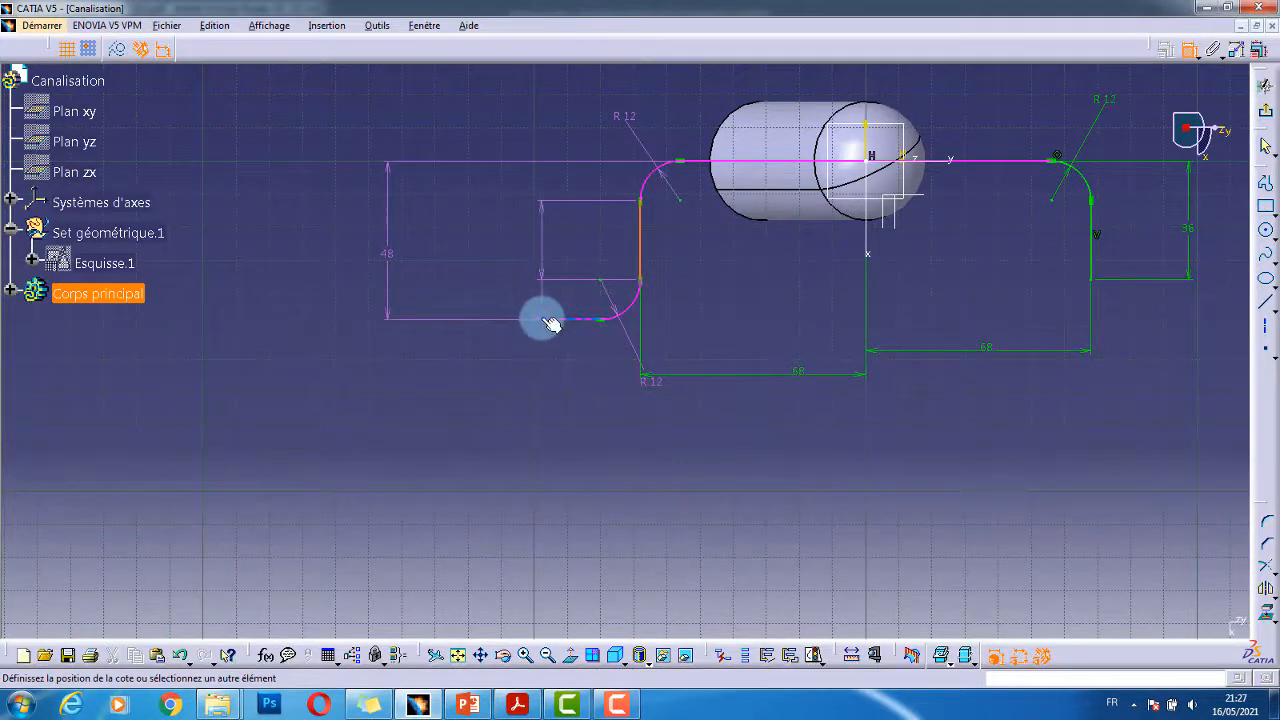
pyautogui.click(535, 318)
pyautogui.click(568, 456)
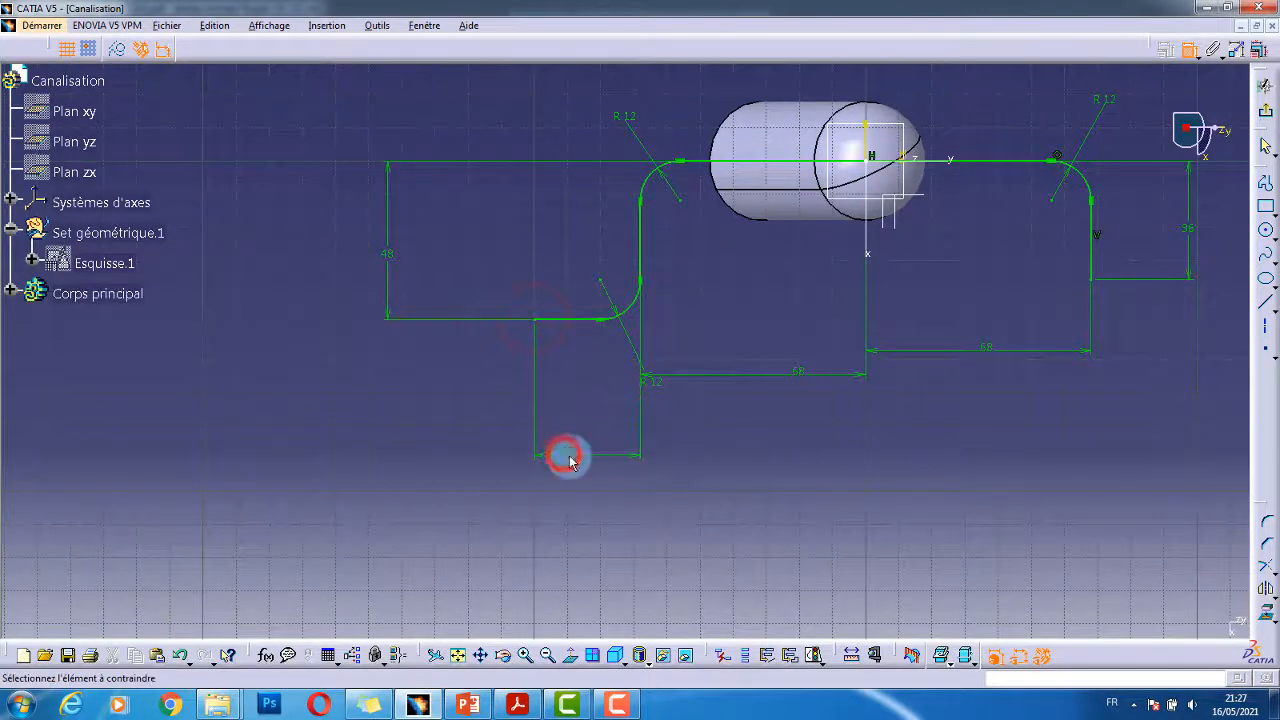
pyautogui.hotkey('alt', 'Tab')
pyautogui.hotkey('alt', 'Tab')
pyautogui.doubleClick(566, 453)
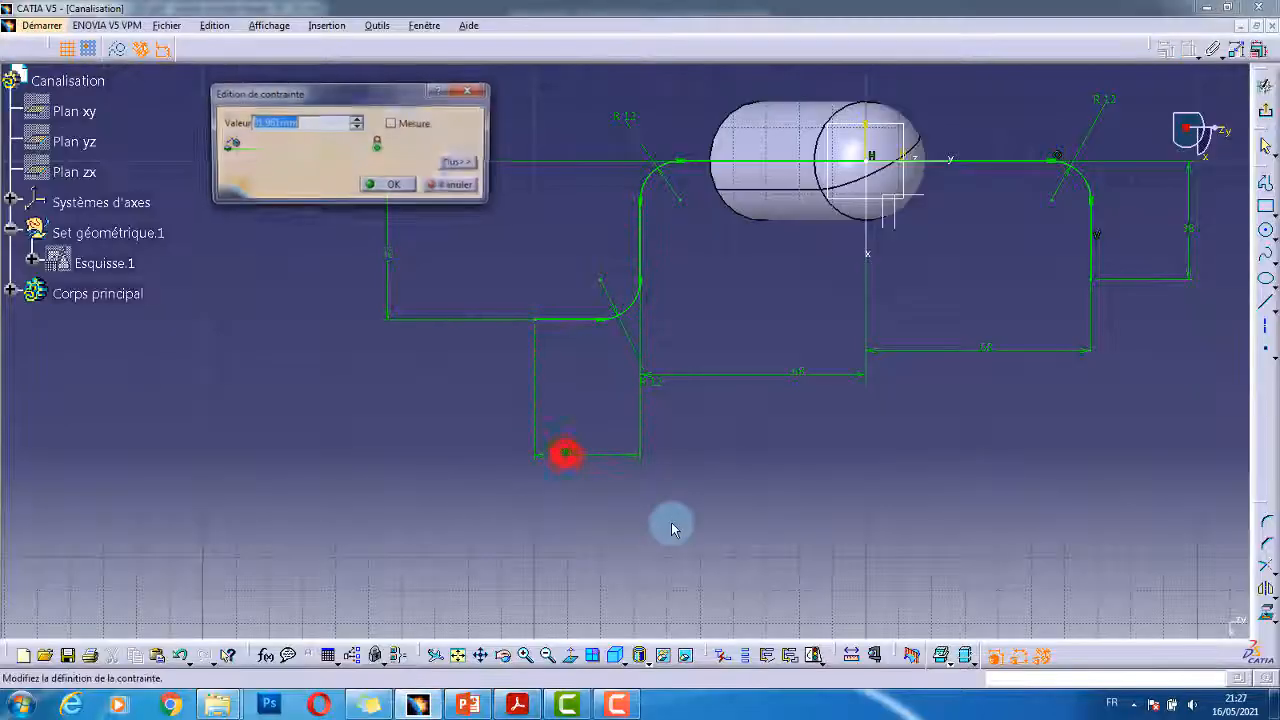
pyautogui.write('32')
pyautogui.press('Return')
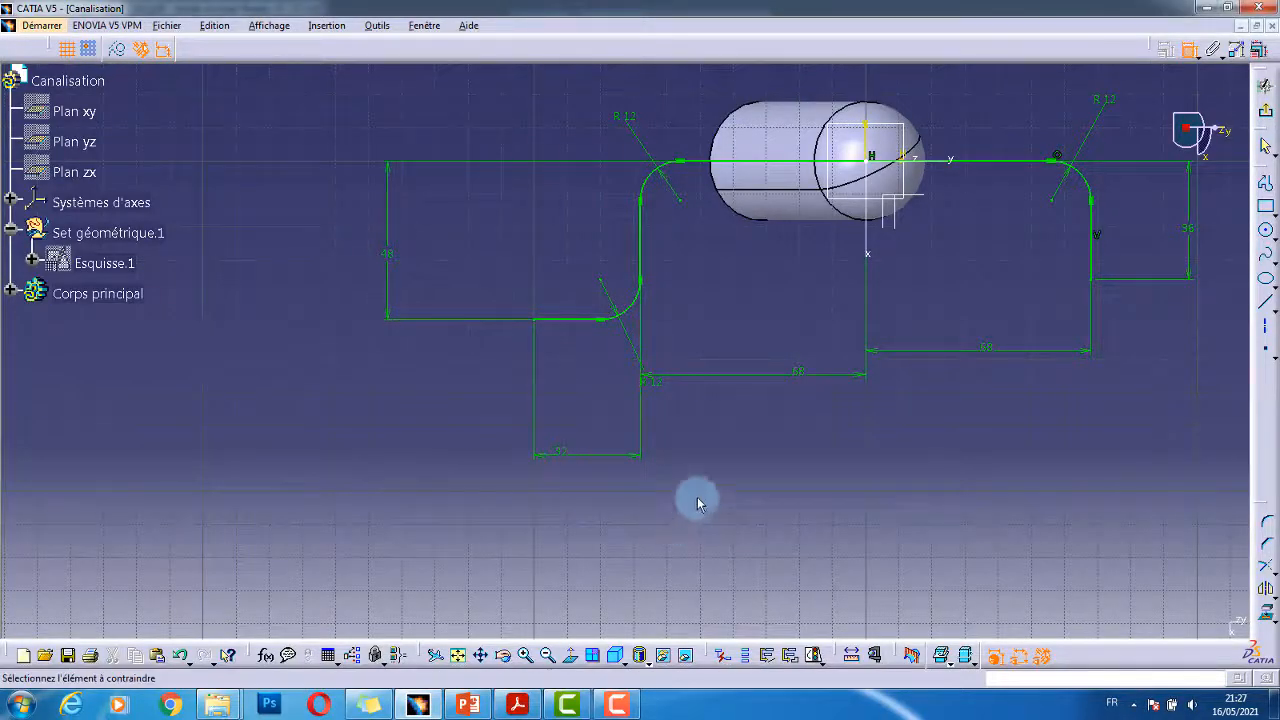
pyautogui.moveTo(834, 394)
pyautogui.mouseDown(button='middle')
pyautogui.moveTo(697, 446)
pyautogui.moveTo(828, 298)
pyautogui.mouseUp(button='middle')
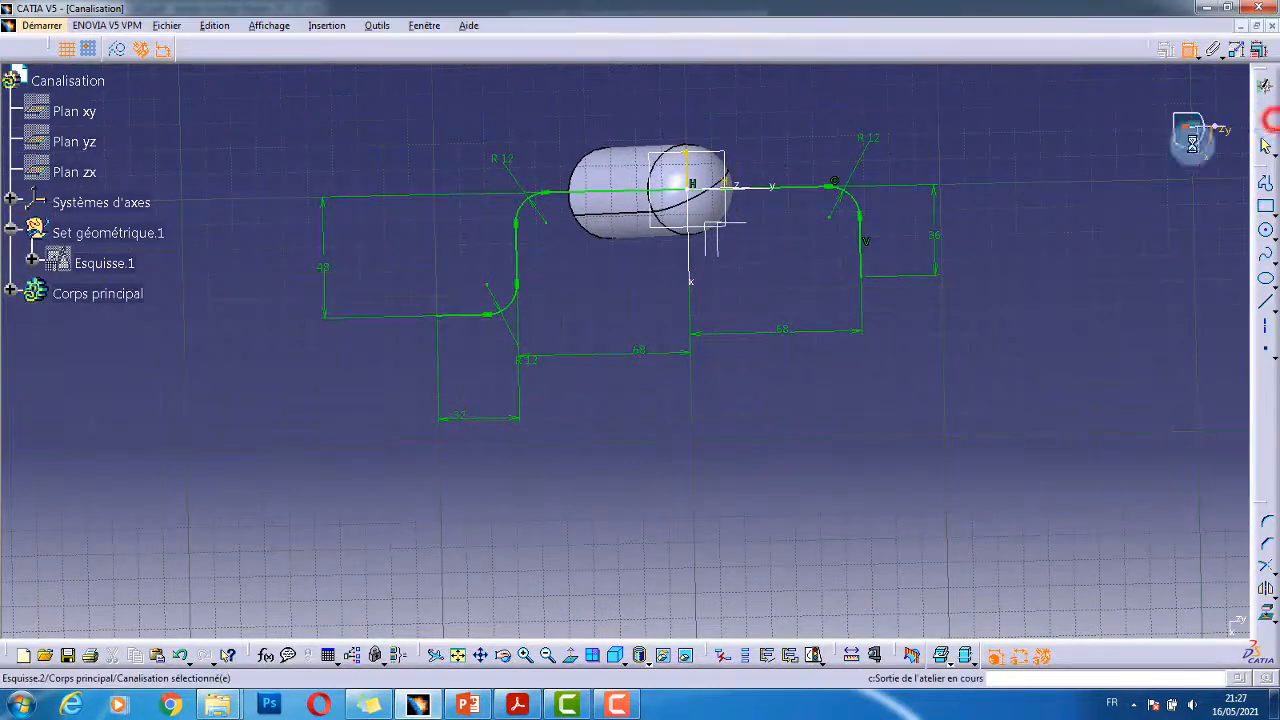
# - Exit the Sketcher to Part Design and inspect the pipe path curve in 3D
pyautogui.click(1266, 111)
pyautogui.moveTo(945, 368)
pyautogui.mouseDown(button='middle')
pyautogui.moveTo(846, 394)
pyautogui.moveTo(699, 244)
pyautogui.moveTo(726, 363)
pyautogui.moveTo(809, 203)
pyautogui.mouseUp(button='middle')
pyautogui.click(419, 426)
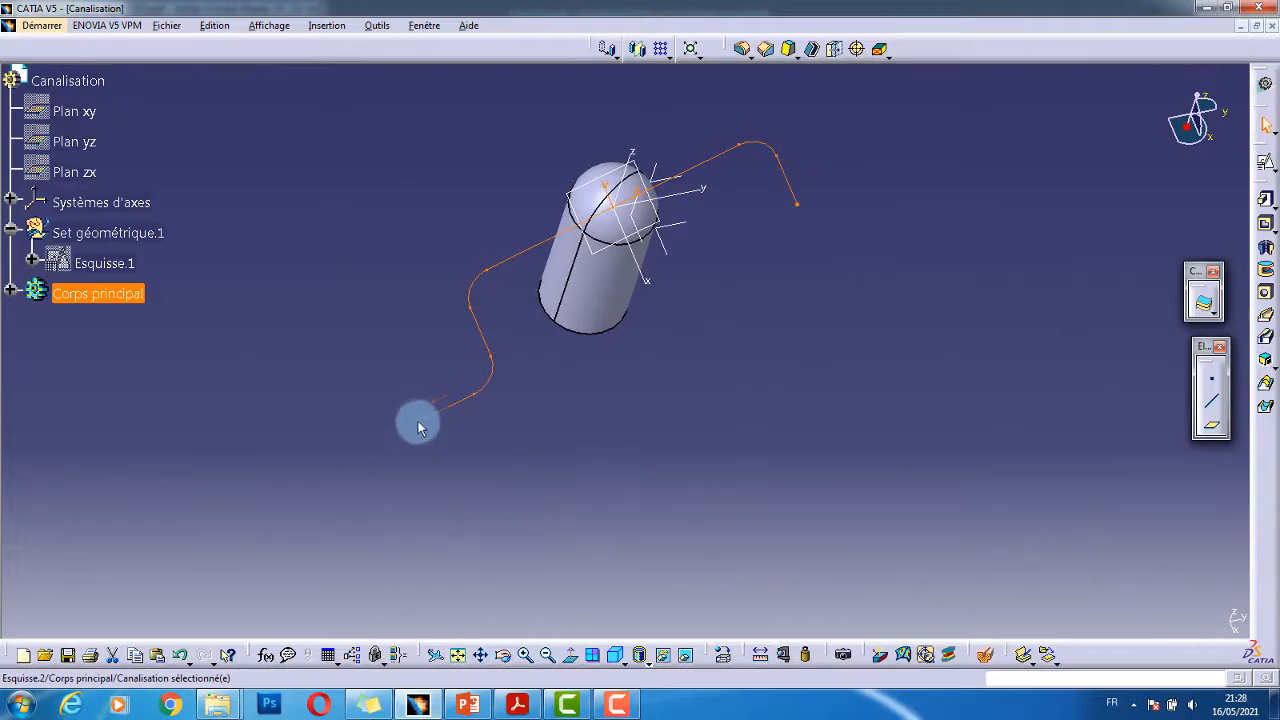
pyautogui.click(772, 370)
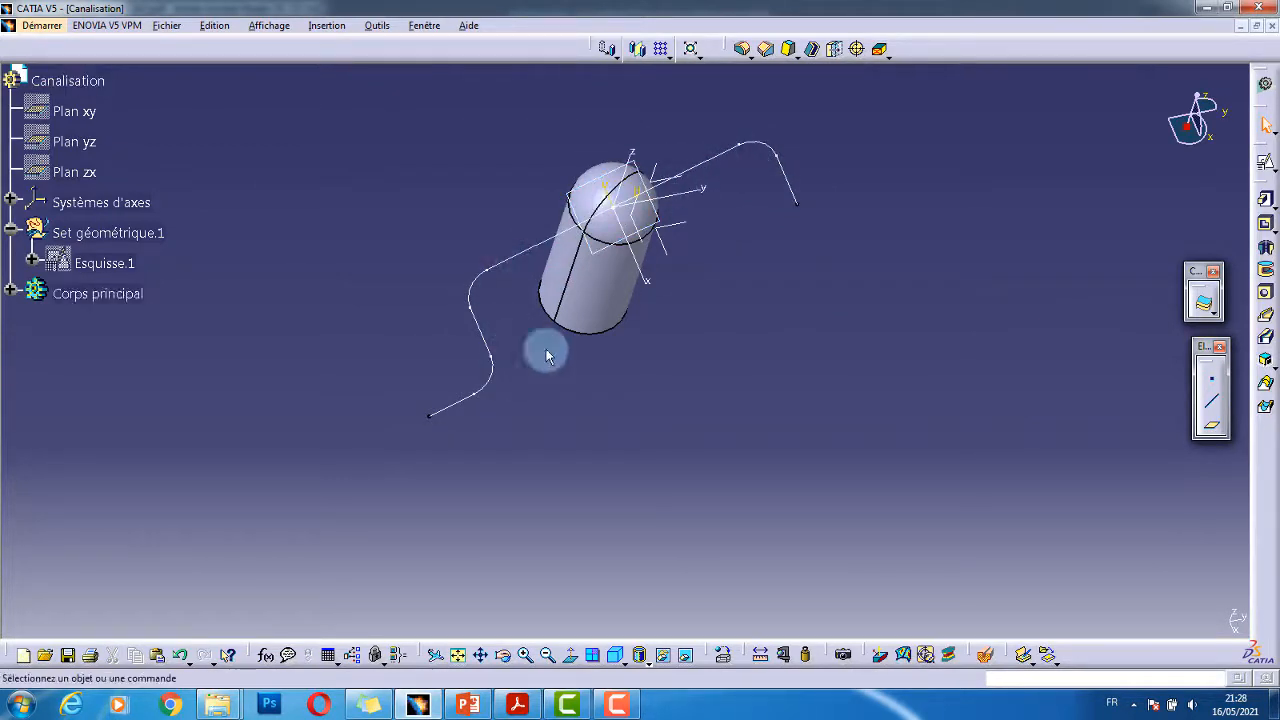
pyautogui.click(877, 286)
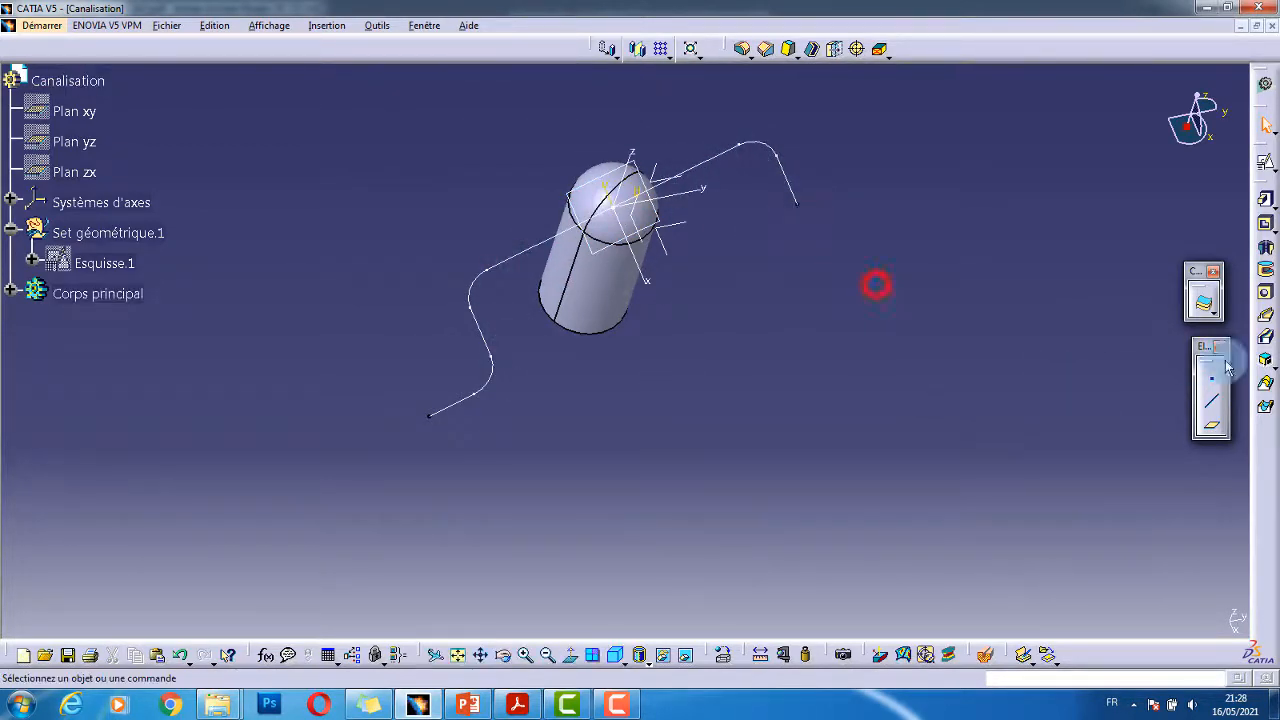
pyautogui.click(1213, 427)
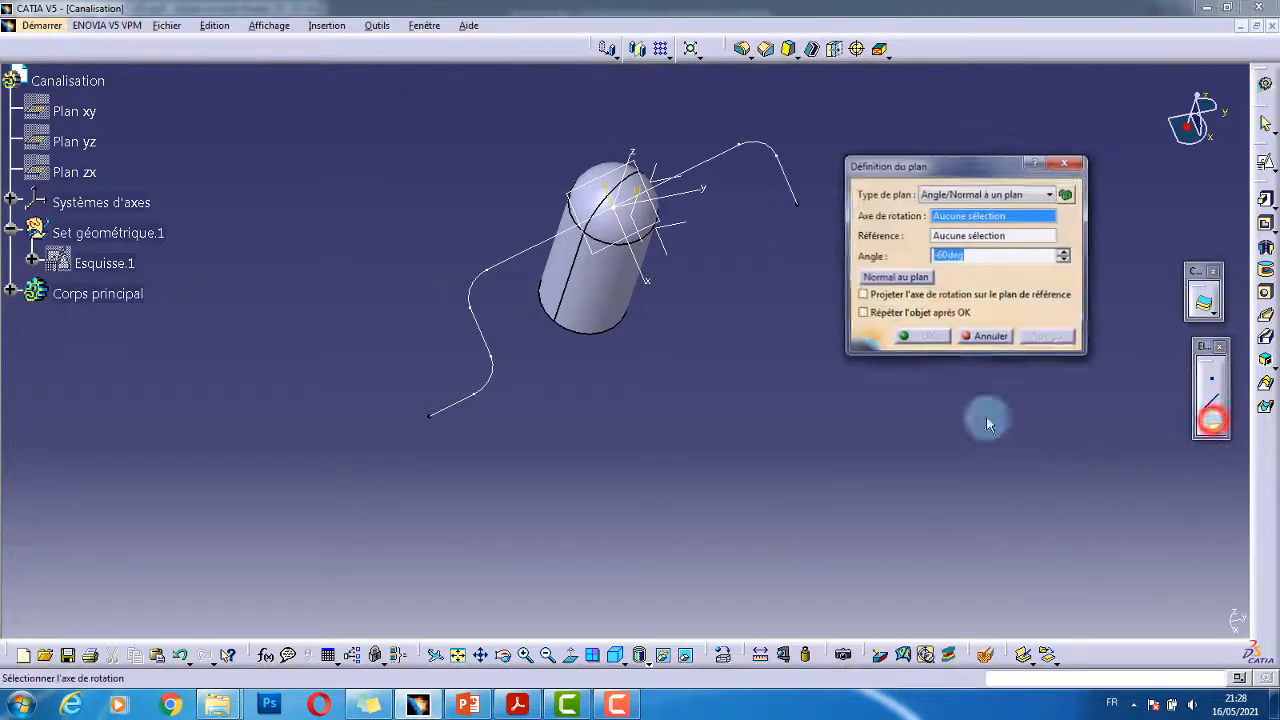
# - Define a plane of type 'Normale à une courbe' on Esquisse.2 at its end vertex
pyautogui.click(790, 182)
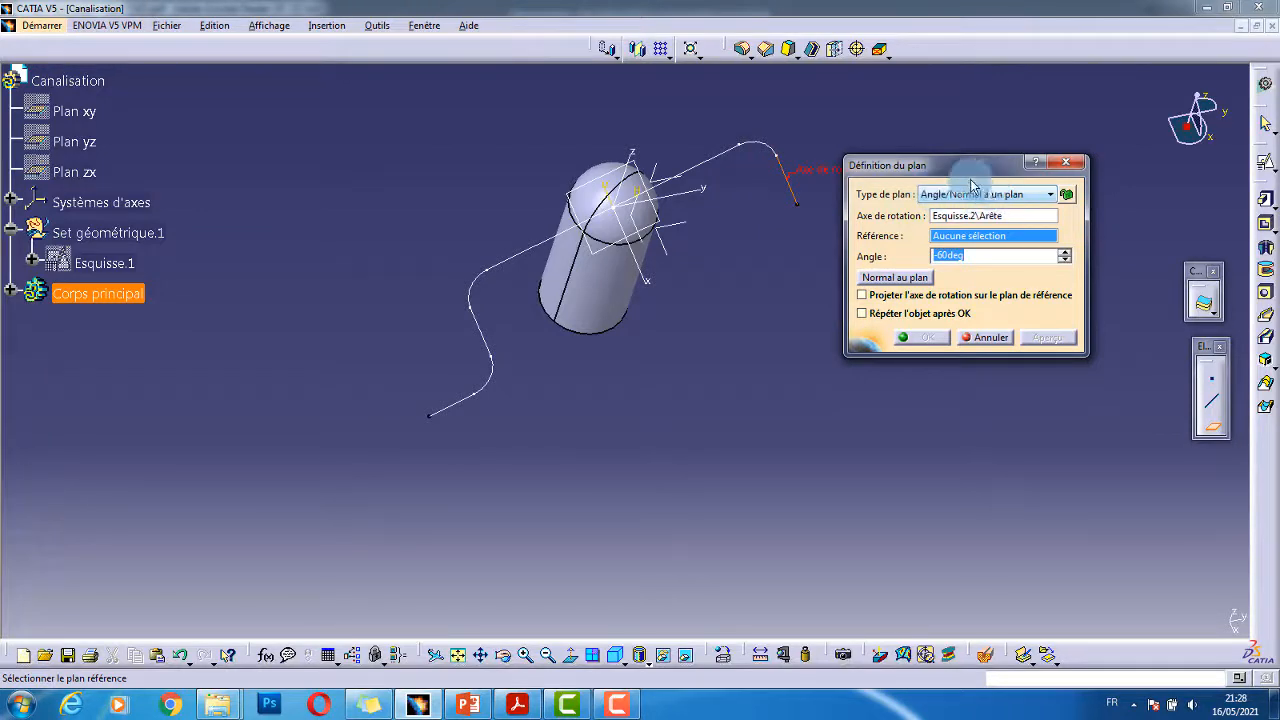
pyautogui.moveTo(757, 272); pyautogui.dragTo(721, 273, button='middle')
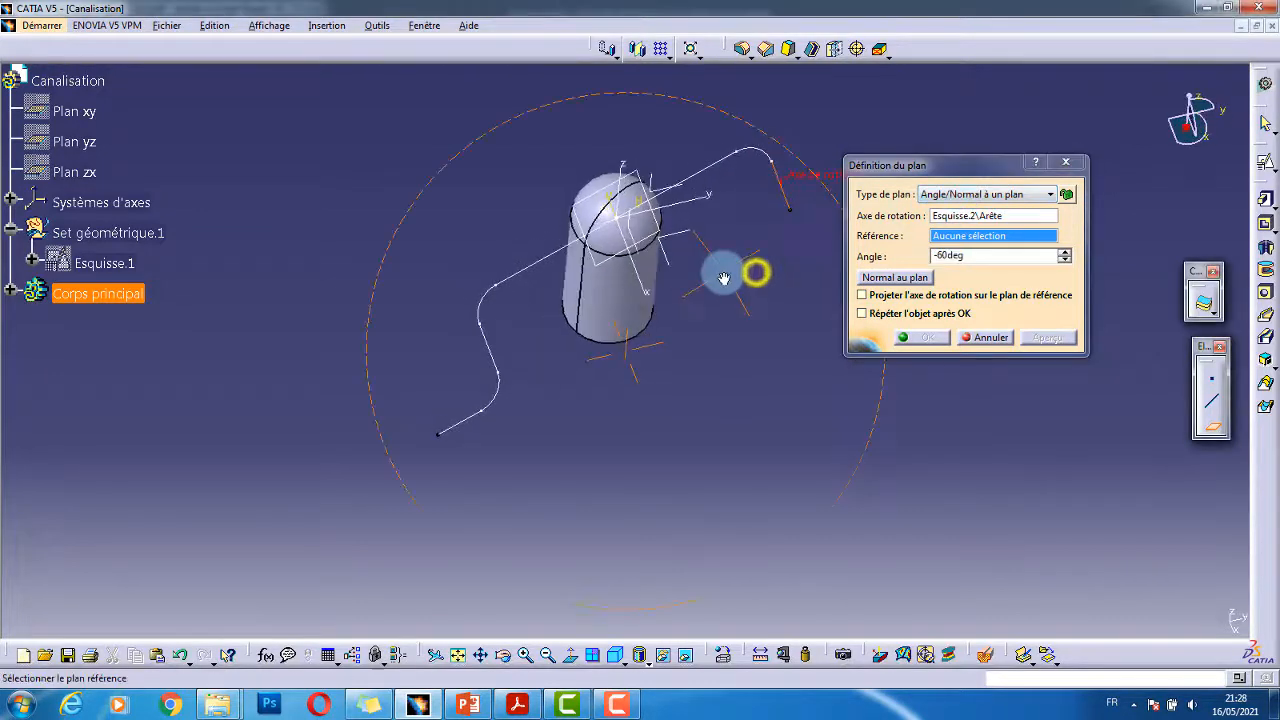
pyautogui.click(800, 210)
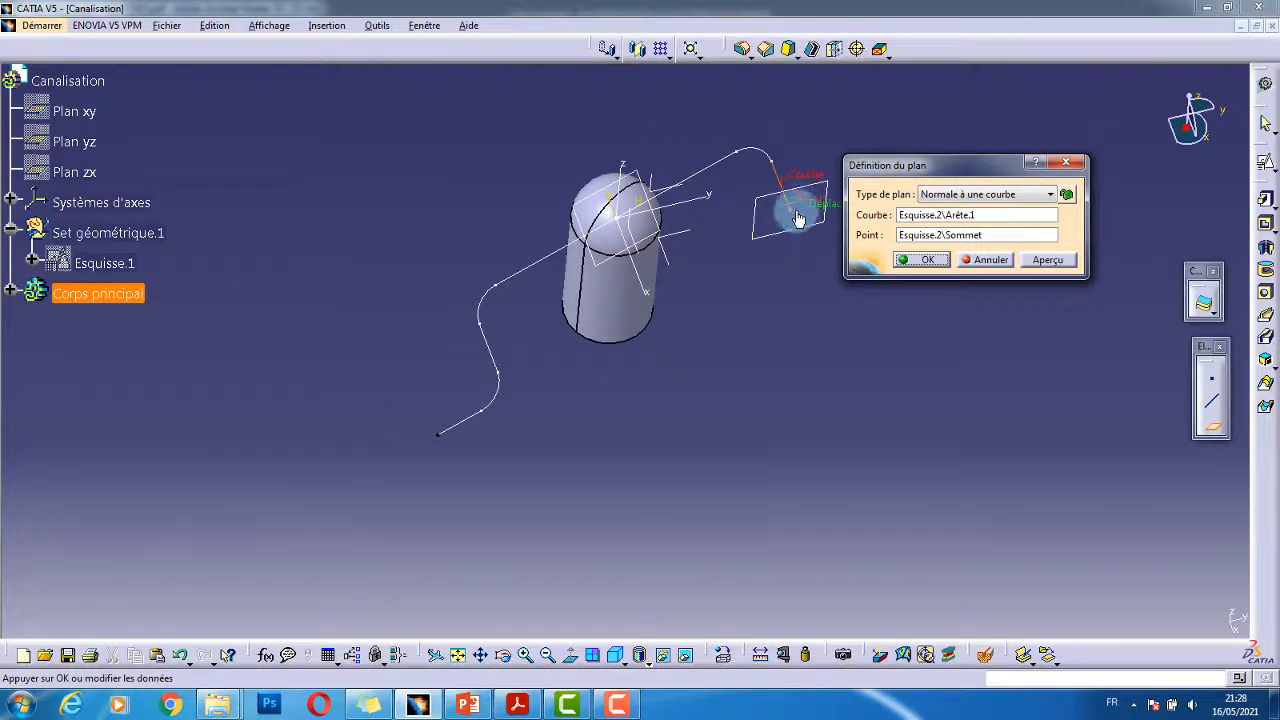
pyautogui.click(1005, 196)
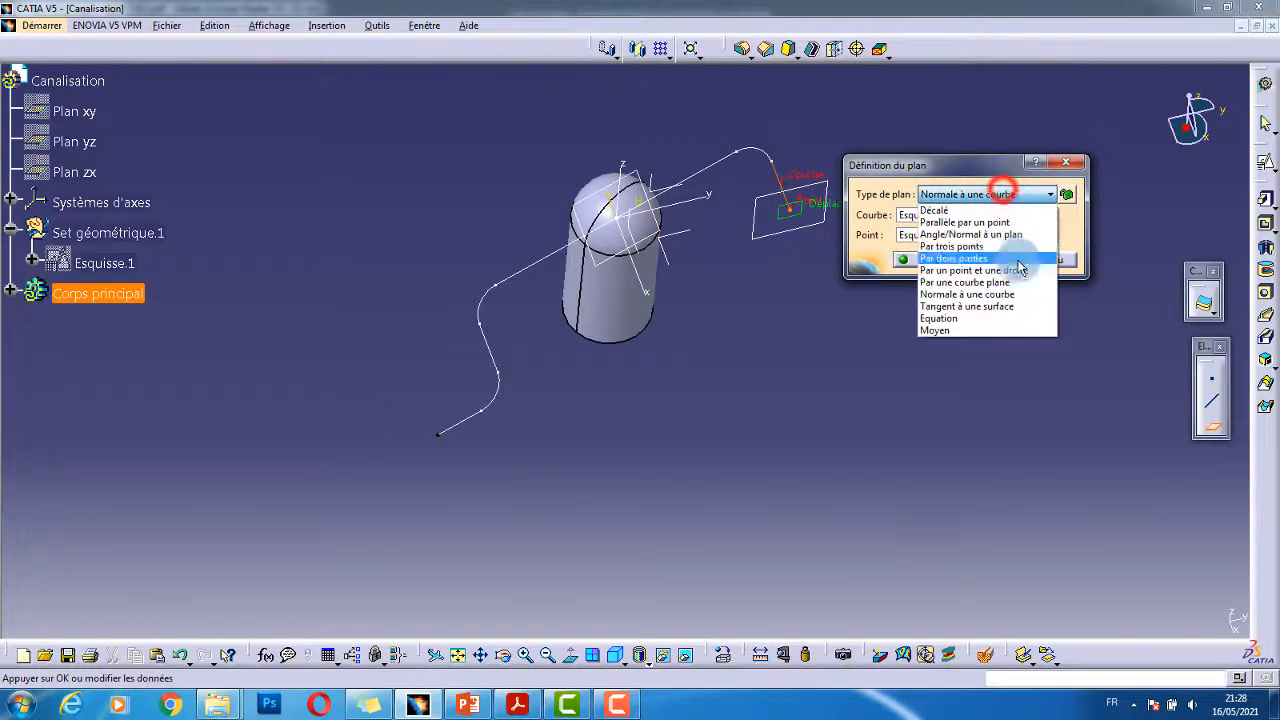
pyautogui.click(968, 294)
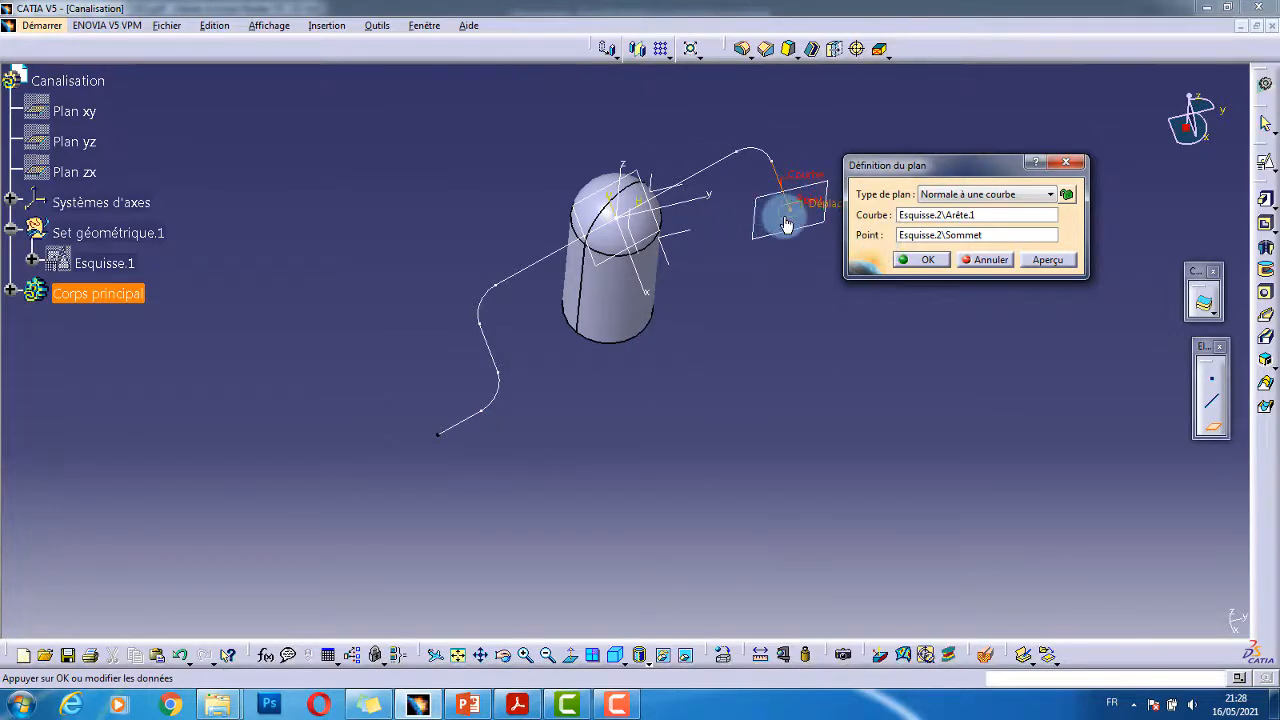
# - Create the normal plane and open a sketch on it with Inverser H ticked
pyautogui.click(915, 261)
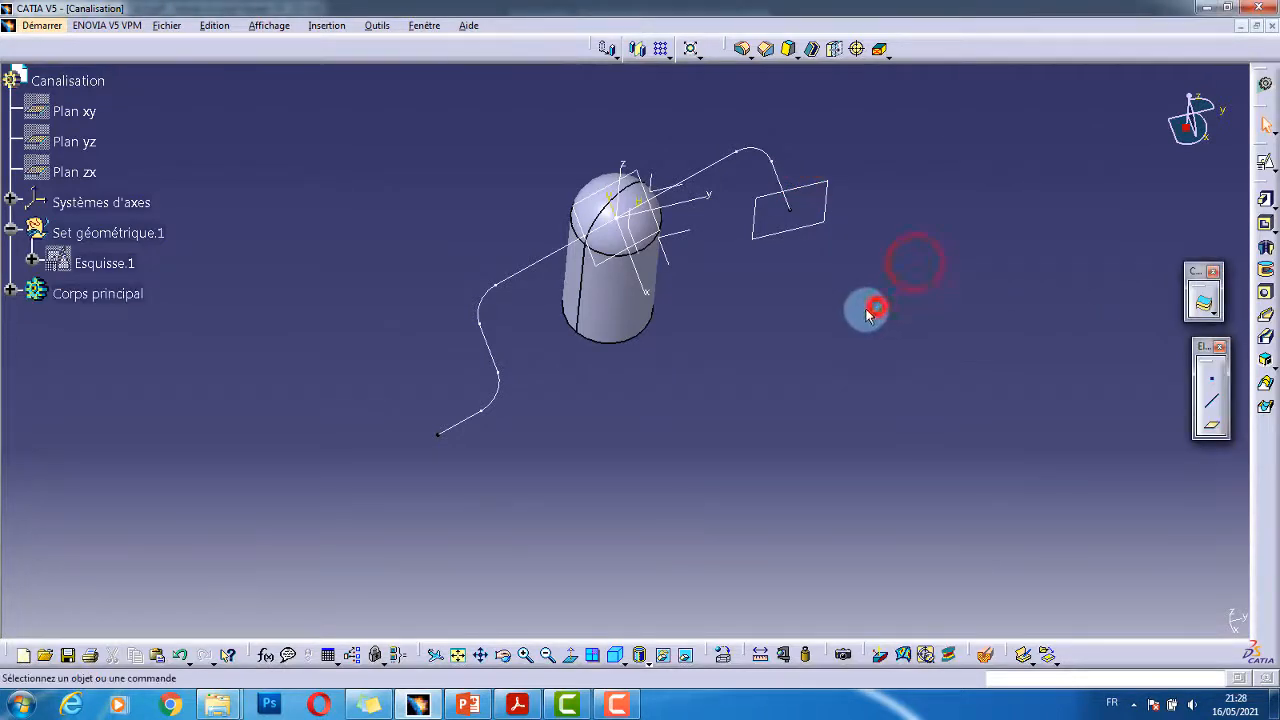
pyautogui.moveTo(869, 313); pyautogui.dragTo(689, 214, button='middle')
pyautogui.click(806, 251)
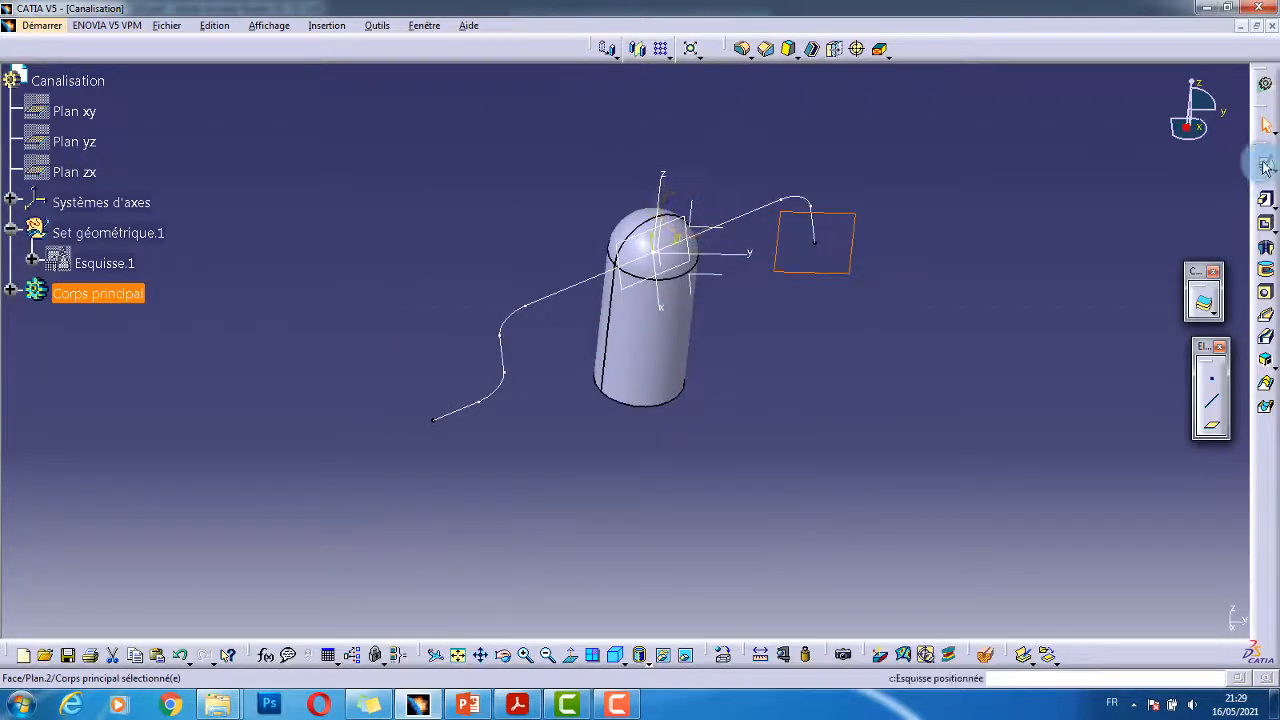
pyautogui.click(1265, 167)
pyautogui.moveTo(751, 411)
pyautogui.mouseDown(button='middle')
pyautogui.moveTo(757, 386)
pyautogui.moveTo(535, 257)
pyautogui.mouseUp(button='middle')
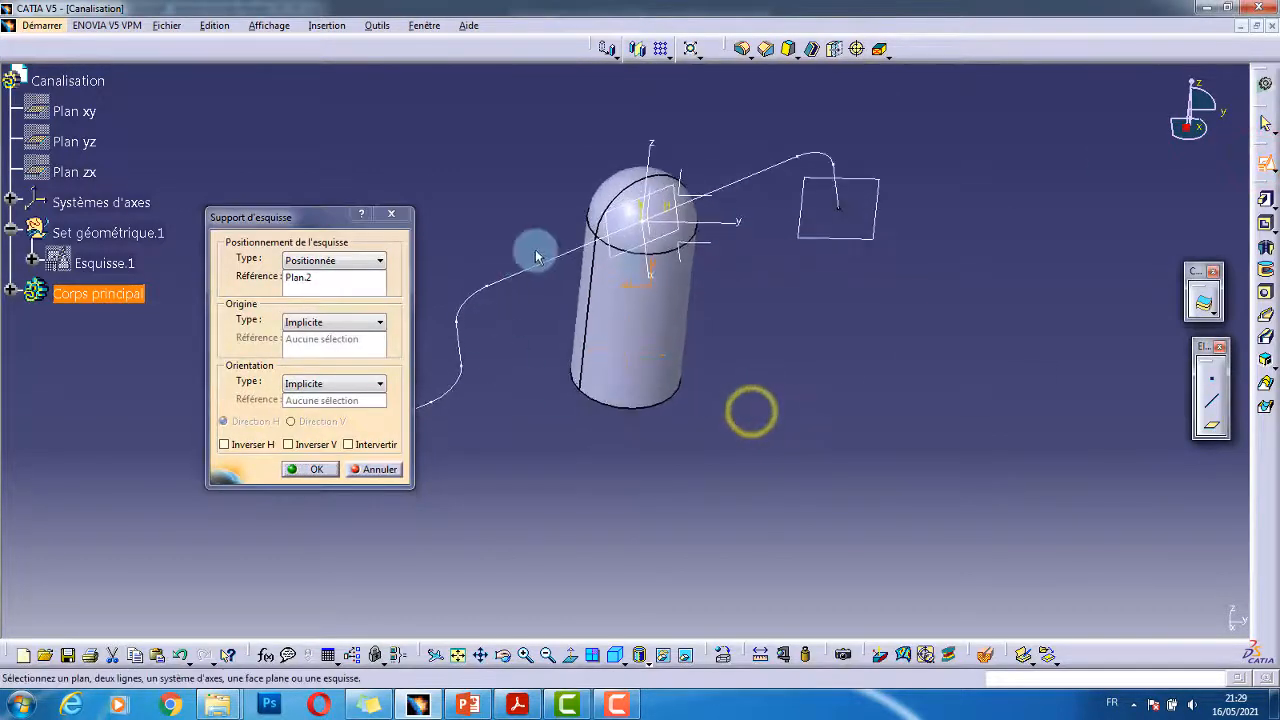
pyautogui.click(250, 444)
pyautogui.click(324, 469)
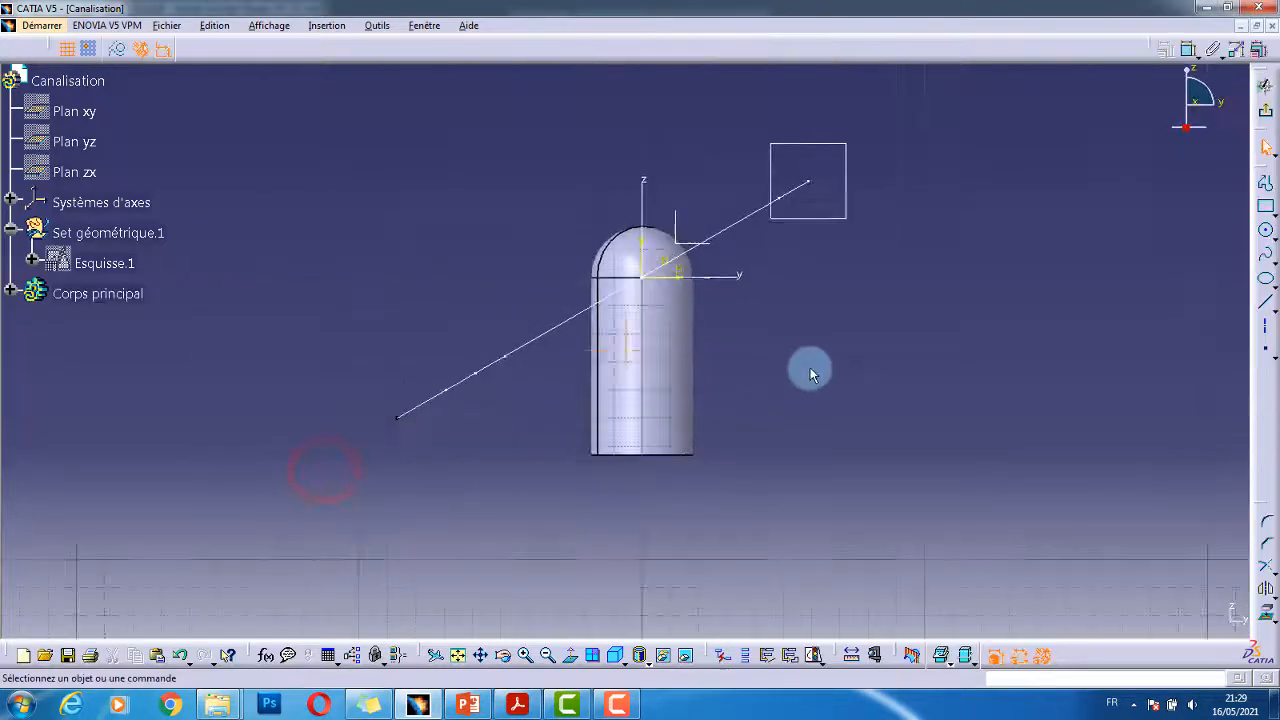
# - Draw a circle and make its centre coincide with the path curve's end vertex
pyautogui.moveTo(822, 361)
pyautogui.mouseDown(button='middle')
pyautogui.moveTo(739, 494)
pyautogui.moveTo(720, 454)
pyautogui.moveTo(672, 473)
pyautogui.mouseUp(button='middle')
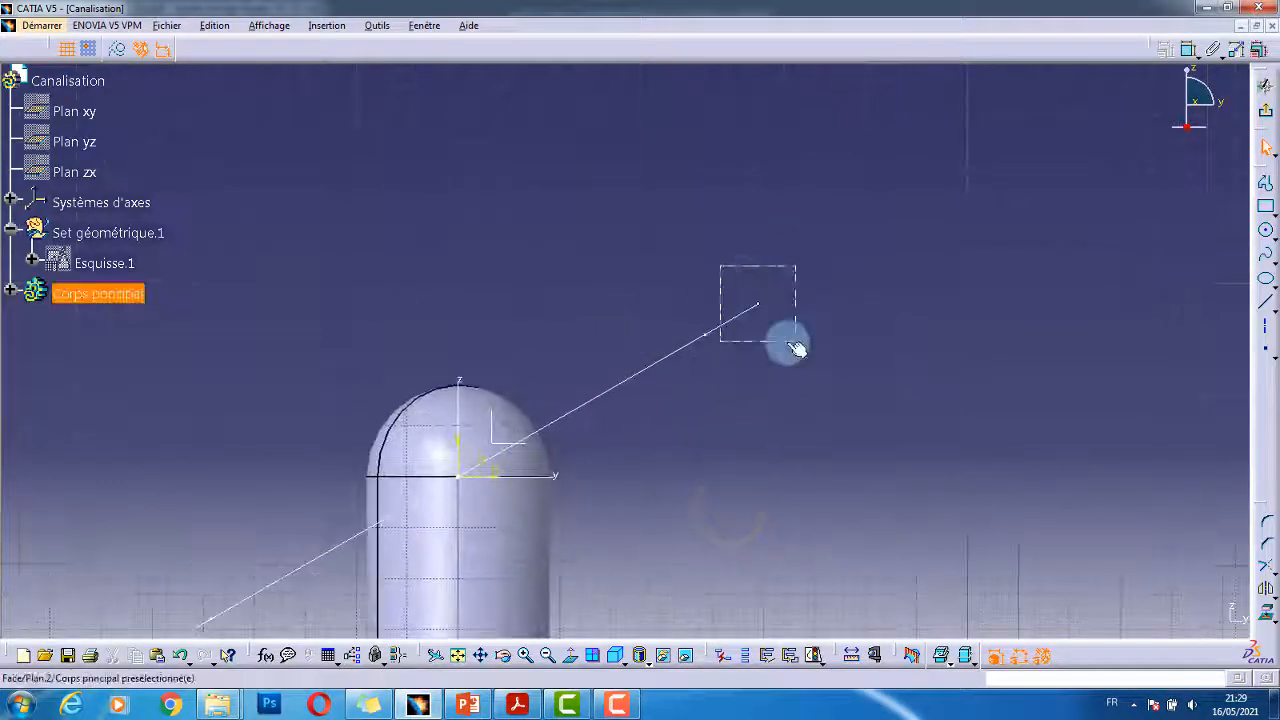
pyautogui.click(1266, 232)
pyautogui.click(776, 218)
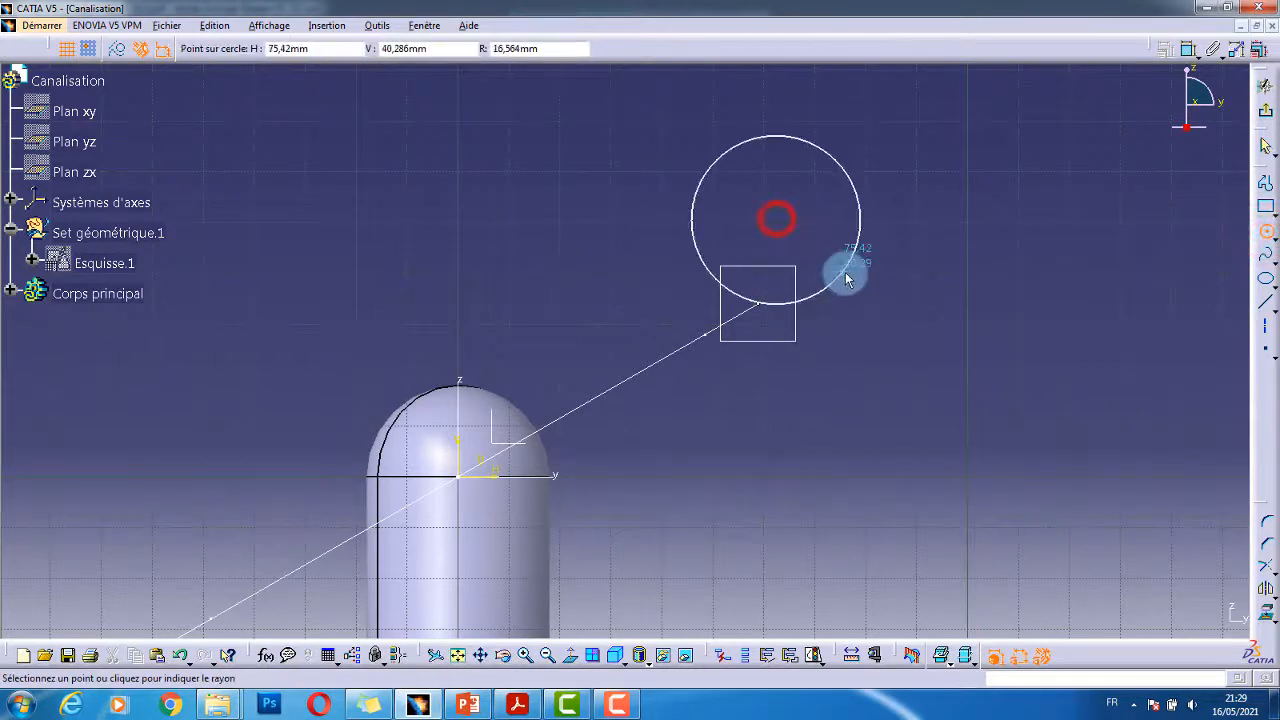
pyautogui.click(845, 272)
pyautogui.click(775, 218)
pyautogui.moveTo(774, 286); pyautogui.dragTo(771, 361, button='middle')
pyautogui.keyDown('ctrl'); pyautogui.click(762, 327); pyautogui.keyUp('ctrl')
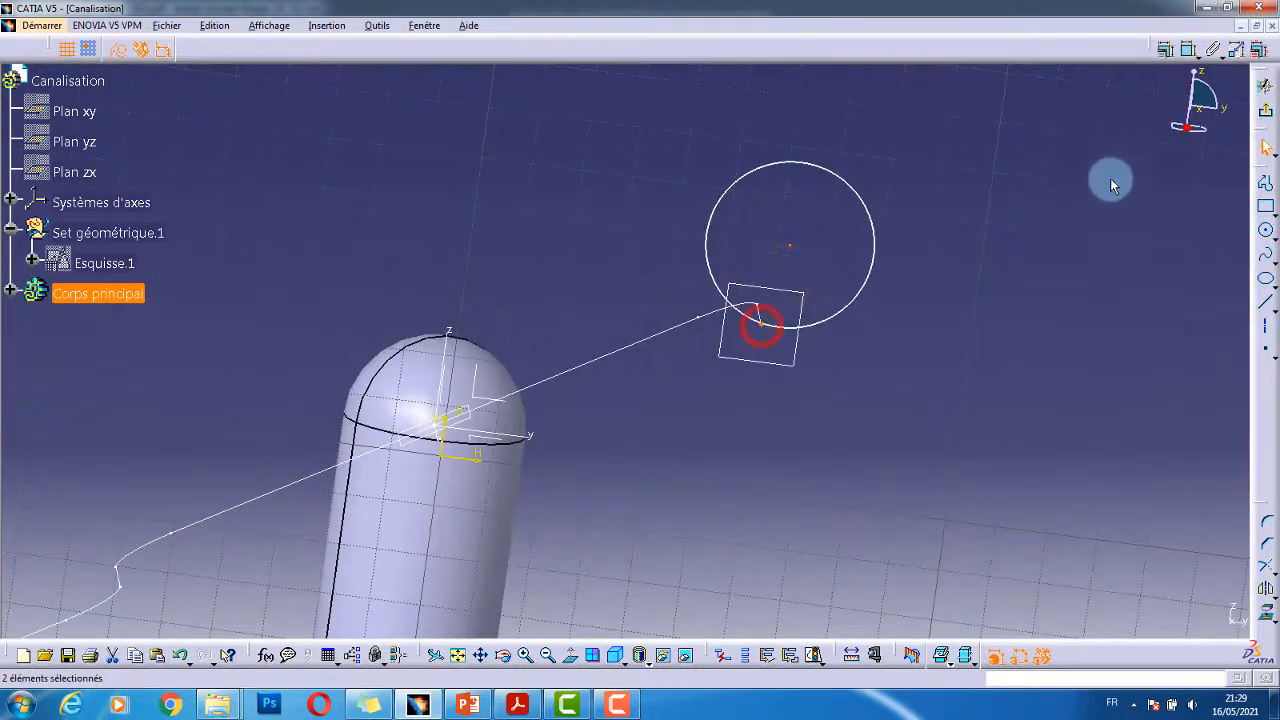
pyautogui.click(1169, 52)
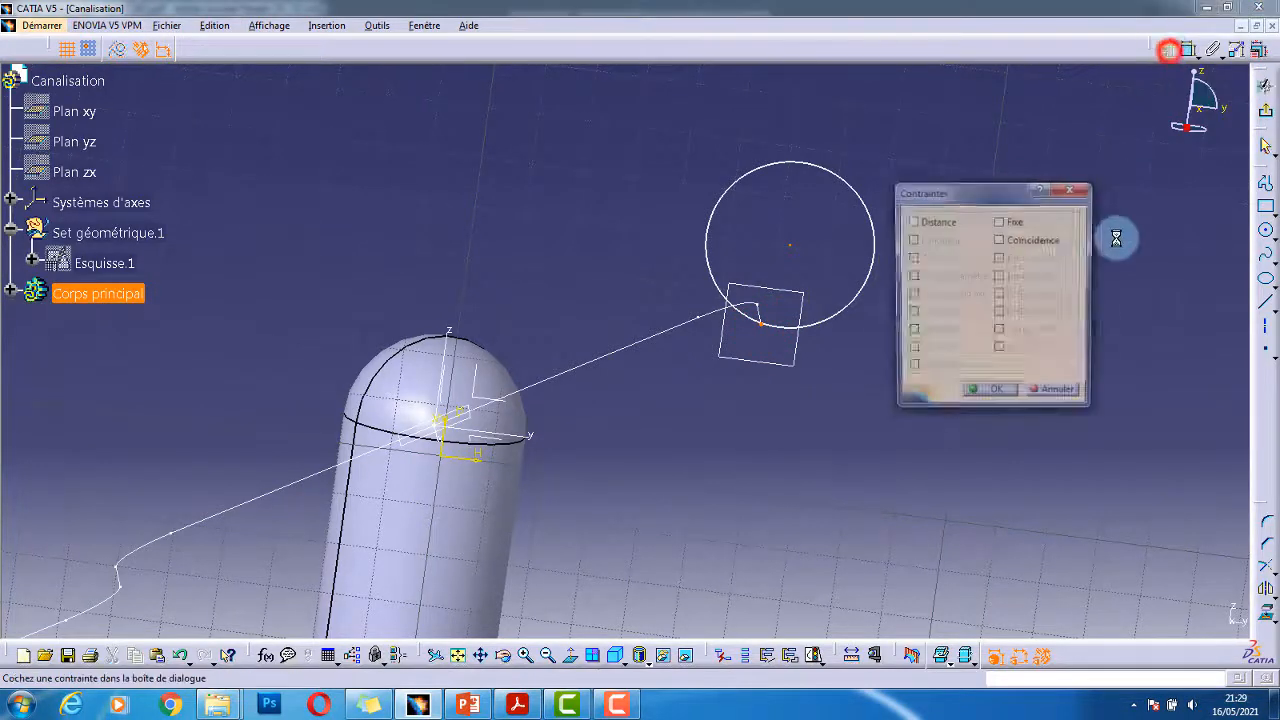
pyautogui.click(1040, 240)
pyautogui.click(984, 392)
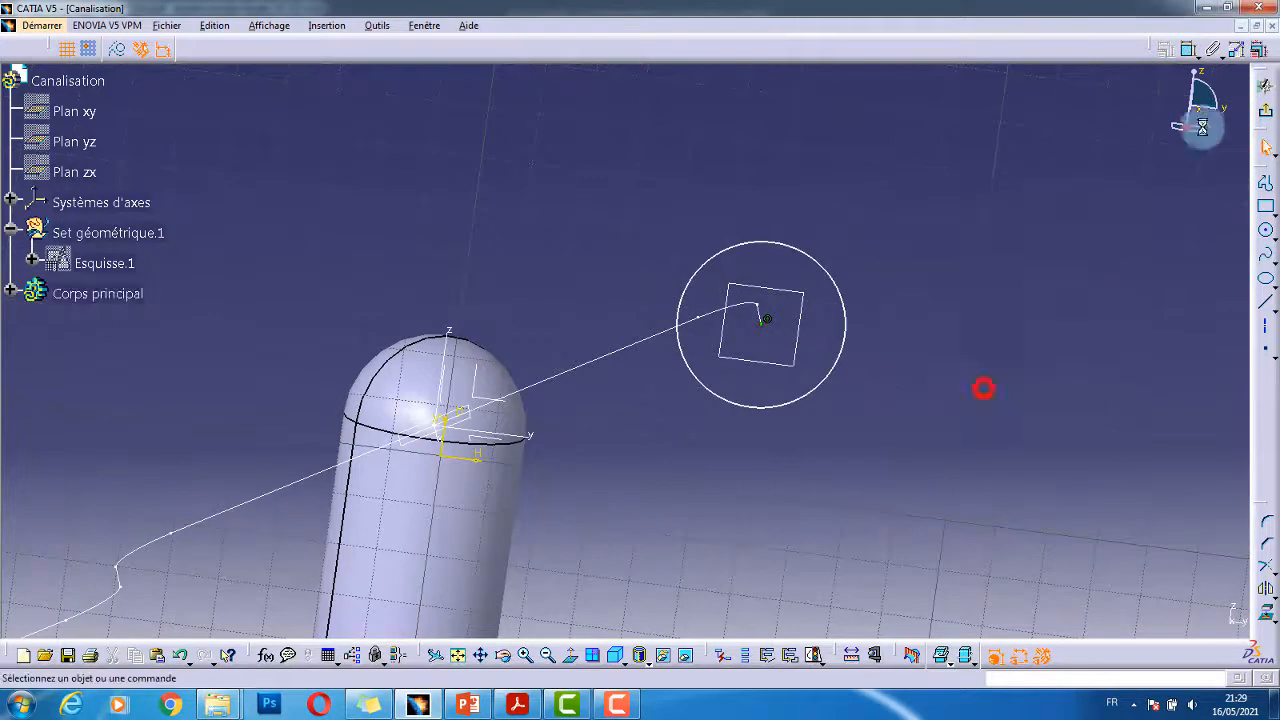
pyautogui.click(1192, 58)
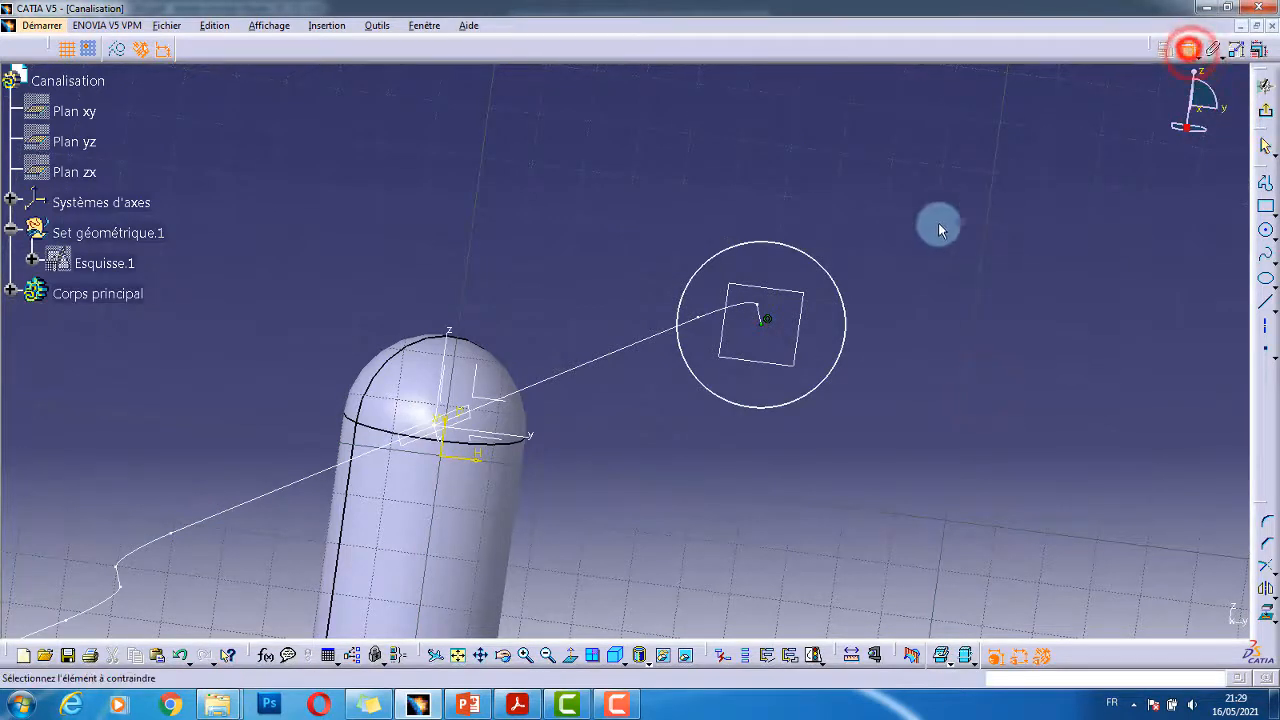
# - Place the circle's diameter dimension and read the Ø18 outlet size on the PDF drawing
pyautogui.click(837, 284)
pyautogui.click(960, 264)
pyautogui.hotkey('alt', 'Tab')
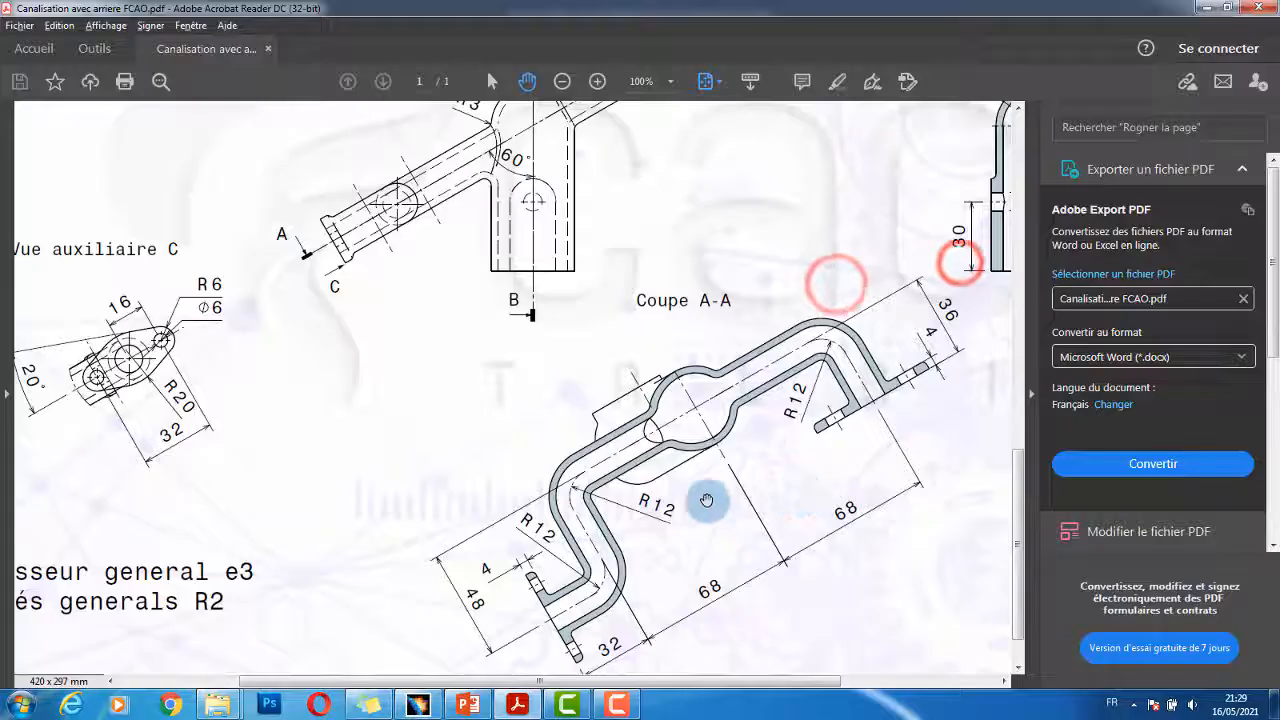
pyautogui.scroll(2, 563, 312)
pyautogui.keyDown('ctrl'); pyautogui.scroll(-3, 580, 305); pyautogui.keyUp('ctrl')
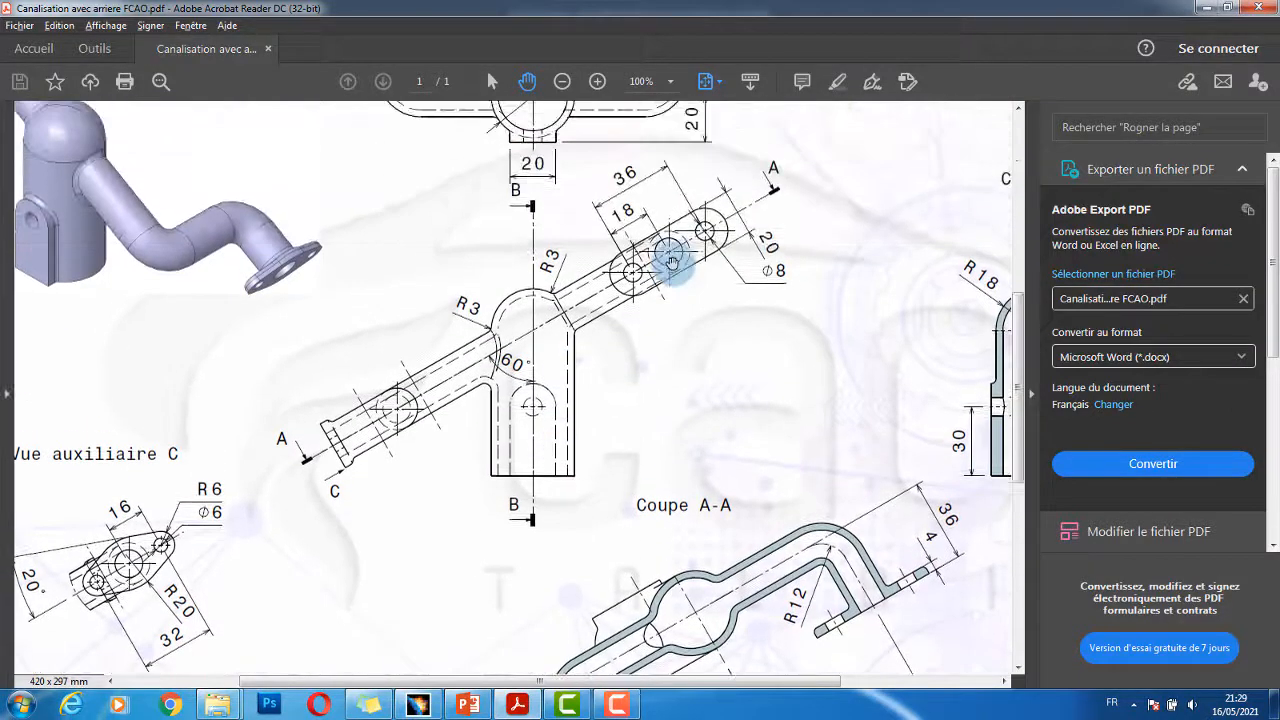
pyautogui.keyDown('ctrl'); pyautogui.scroll(-1, 650, 258); pyautogui.keyUp('ctrl')
pyautogui.keyDown('ctrl'); pyautogui.scroll(4, 622, 255); pyautogui.keyUp('ctrl')
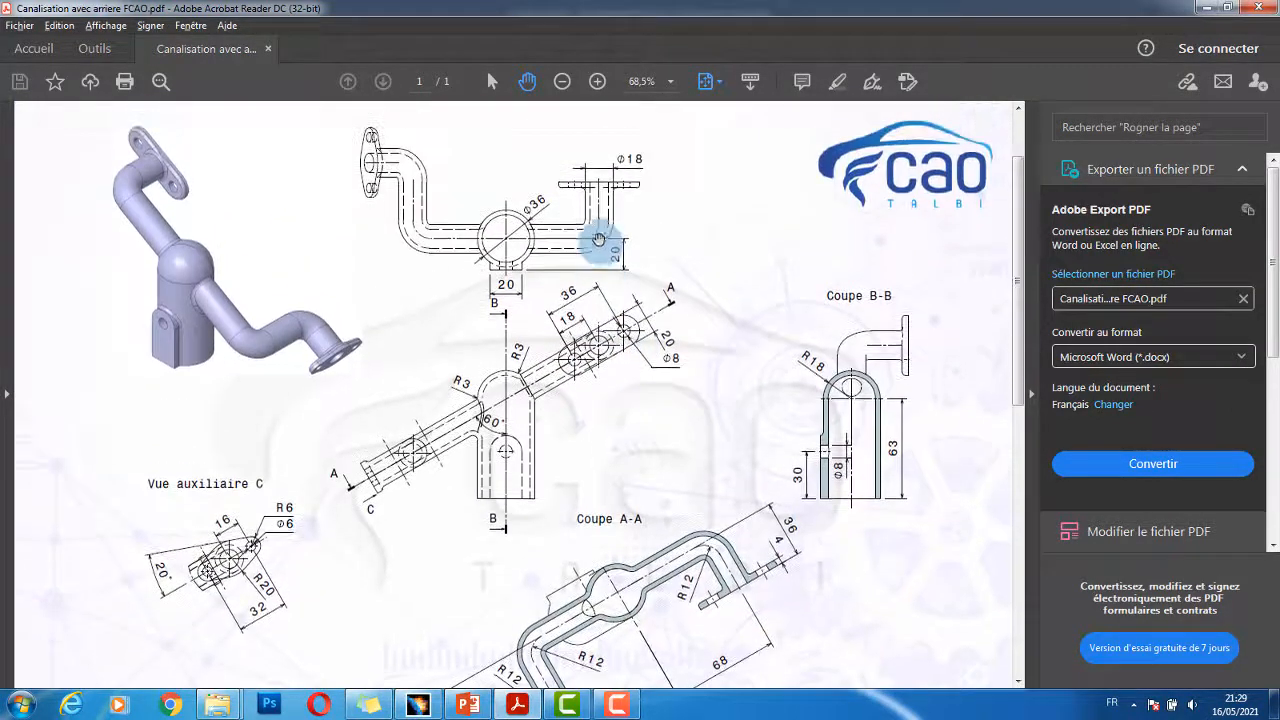
pyautogui.keyDown('ctrl'); pyautogui.scroll(5, 617, 238); pyautogui.keyUp('ctrl')
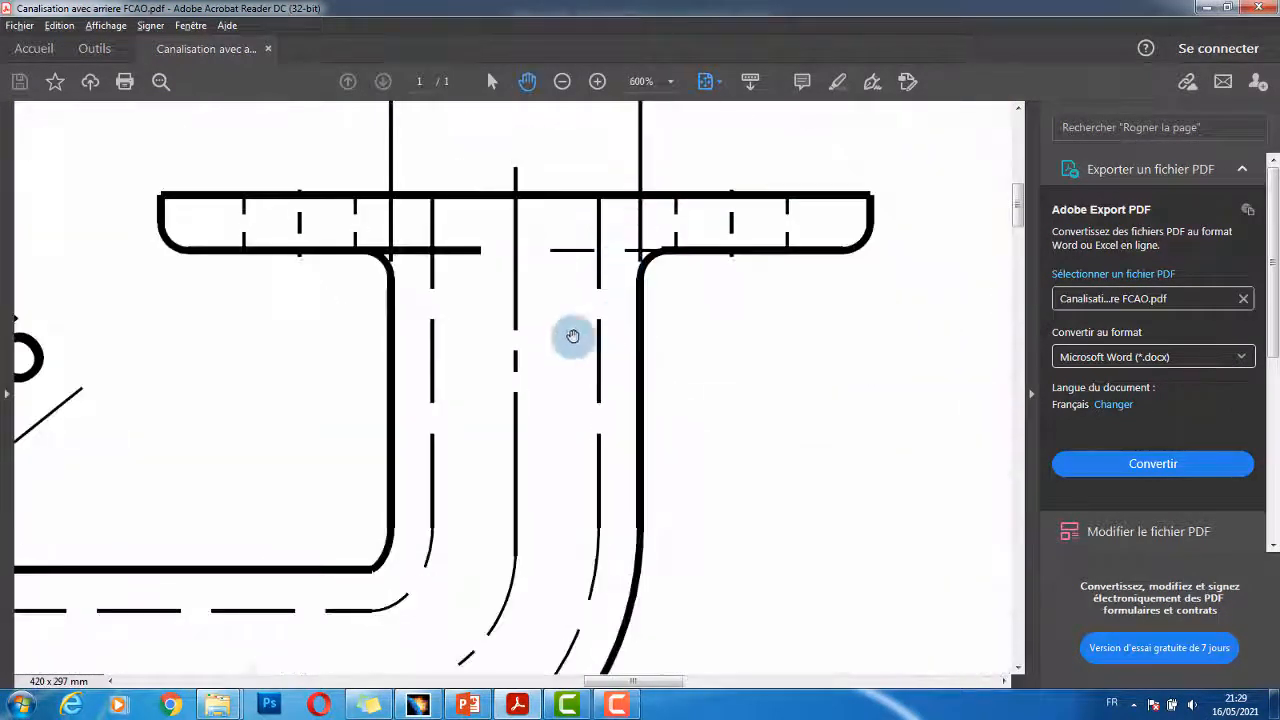
pyautogui.keyDown('ctrl'); pyautogui.scroll(-3, 569, 334); pyautogui.keyUp('ctrl')
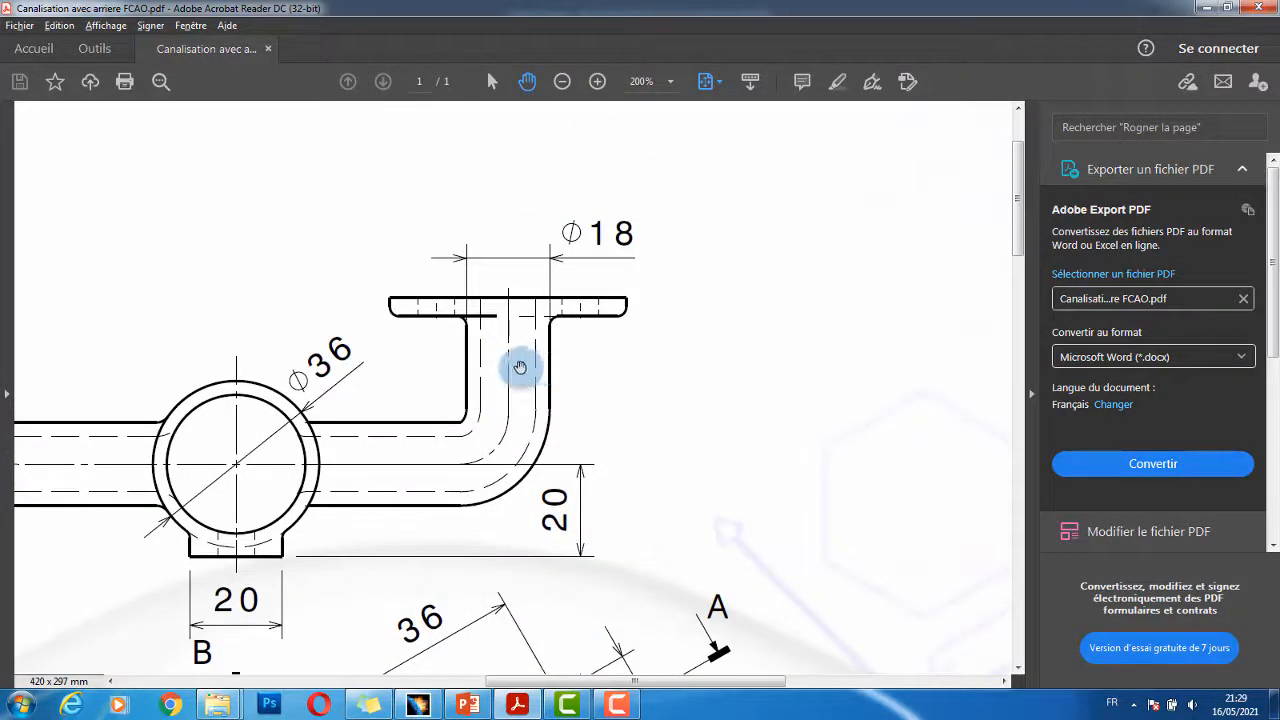
pyautogui.hotkey('alt', 'Tab')
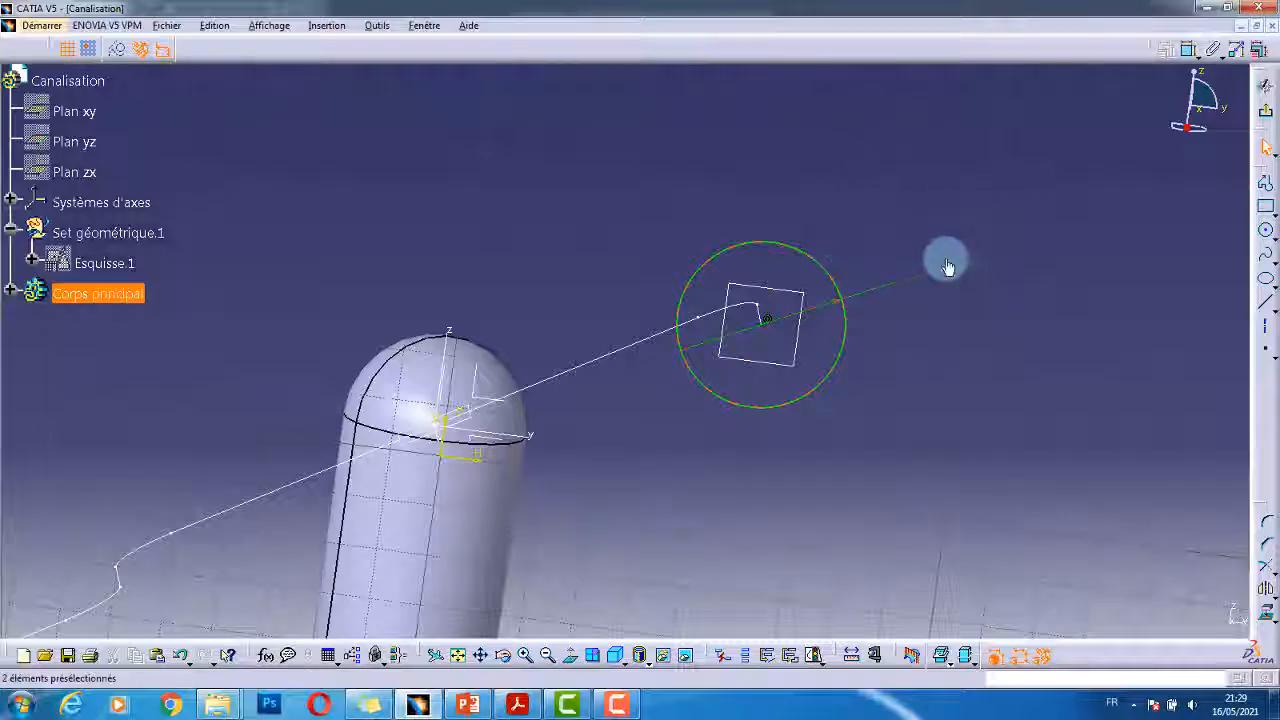
# - Set the end circle to Ø18 and launch a Rib using Esquisse.3 as profile
pyautogui.doubleClick(946, 263)
pyautogui.write('18')
pyautogui.press('Return')
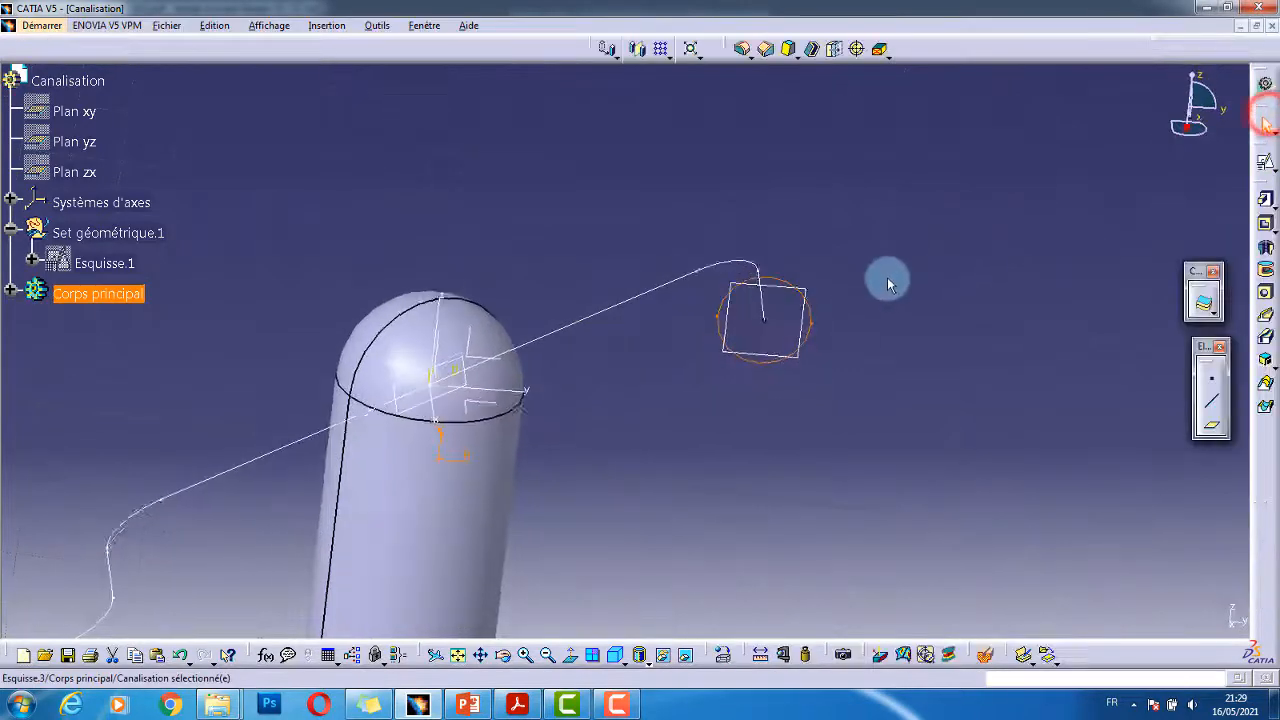
pyautogui.moveTo(844, 229)
pyautogui.mouseDown(button='middle')
pyautogui.moveTo(850, 251)
pyautogui.moveTo(686, 340)
pyautogui.moveTo(866, 455)
pyautogui.moveTo(771, 417)
pyautogui.moveTo(1151, 171)
pyautogui.mouseUp(button='middle')
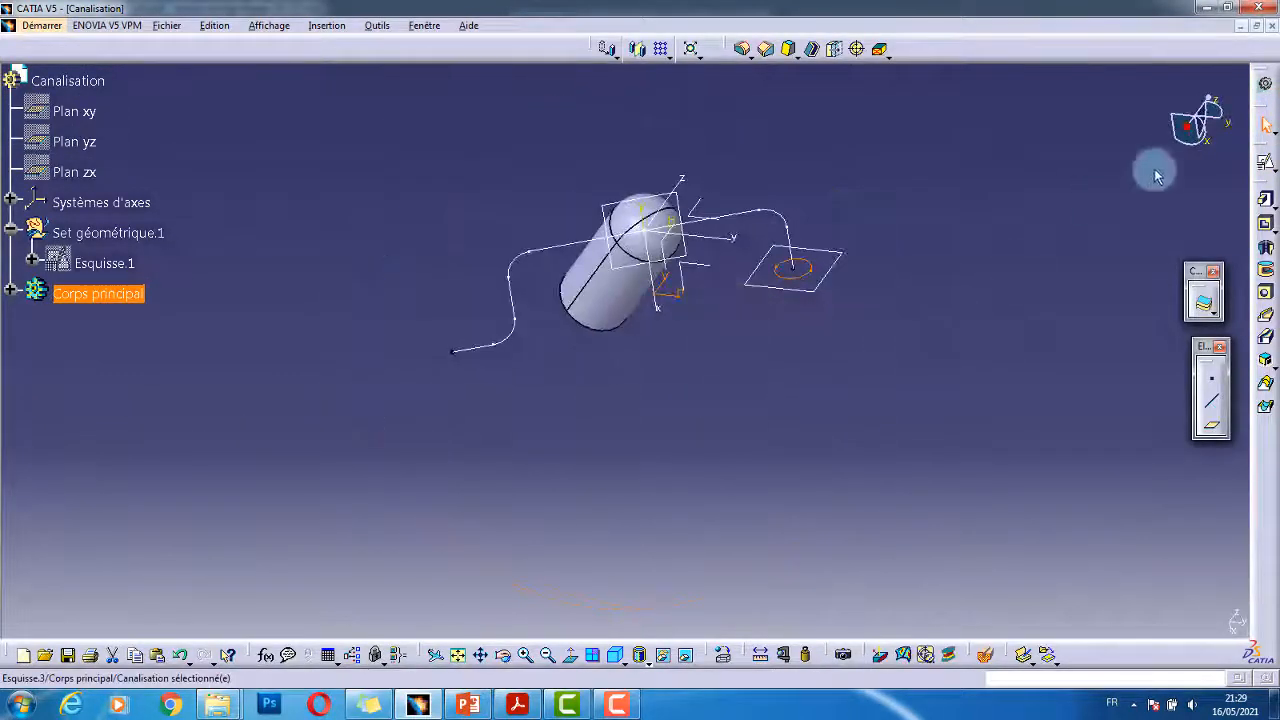
pyautogui.click(1264, 316)
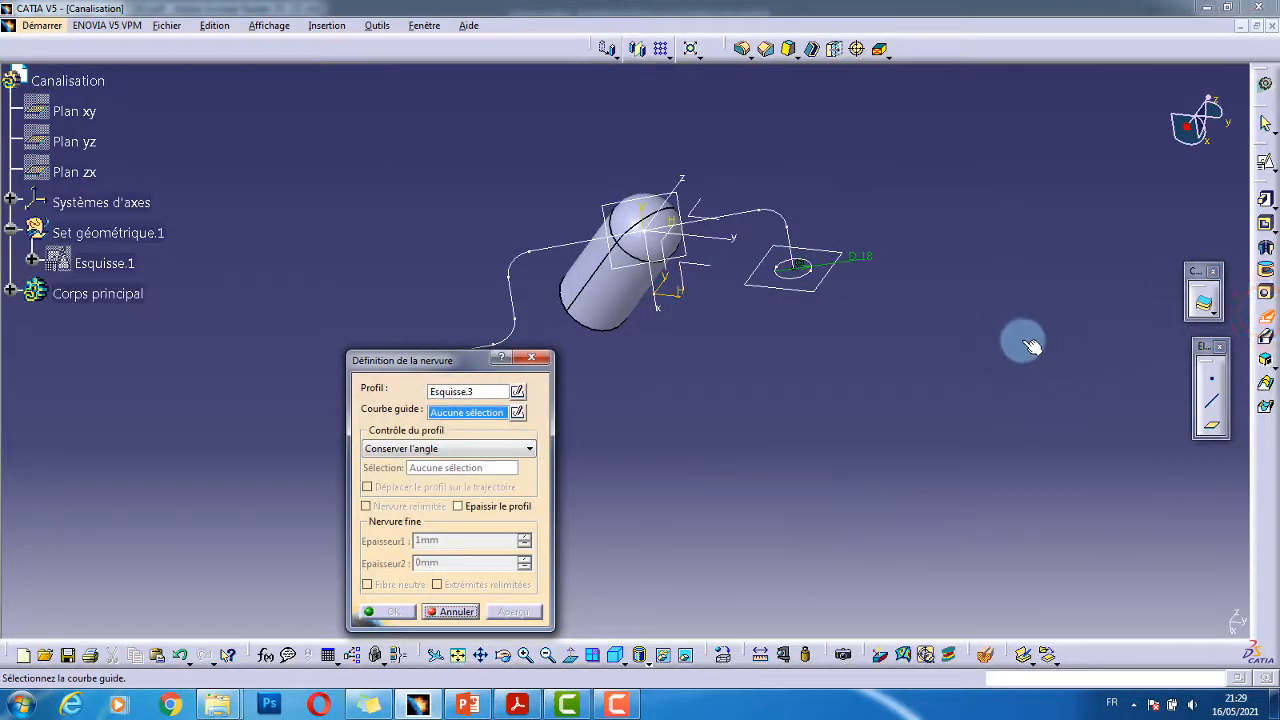
# - Sweep the Esquisse.3 Ø18 circle along the Esquisse.2 guide curve to form the rib pipe
pyautogui.click(465, 391)
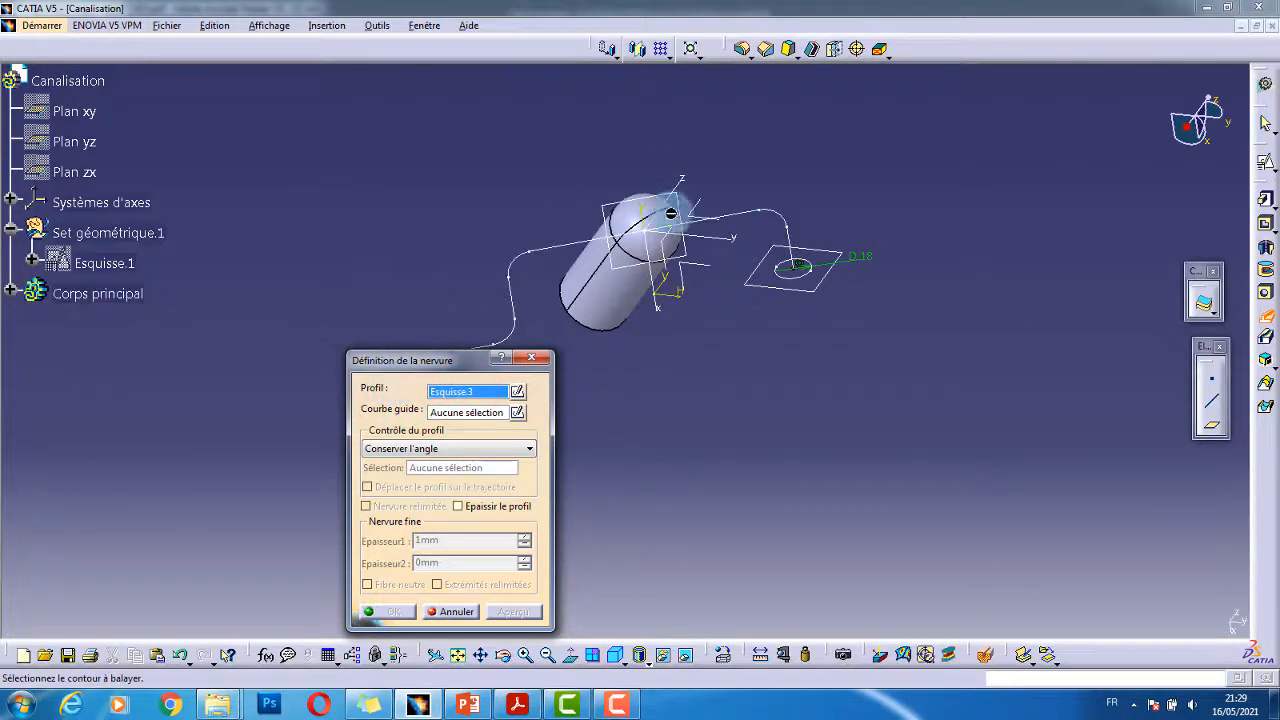
pyautogui.click(818, 266)
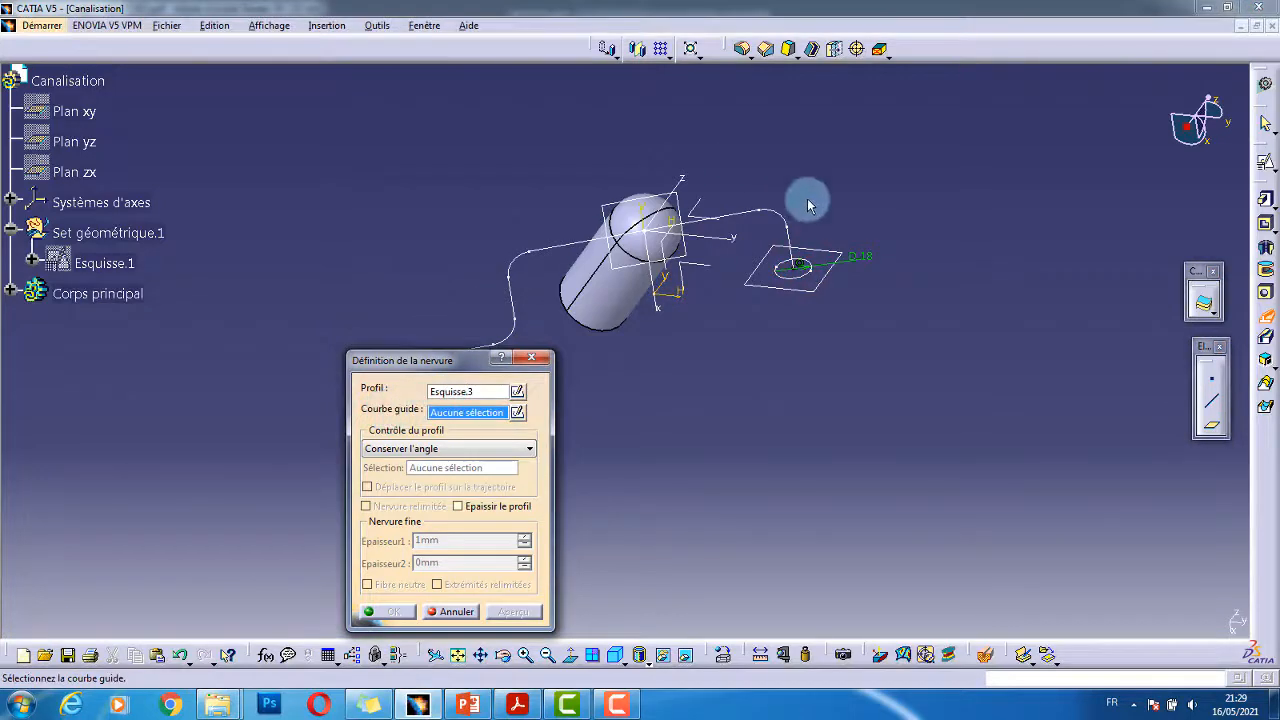
pyautogui.moveTo(640, 281); pyautogui.dragTo(708, 253, button='middle')
pyautogui.moveTo(797, 248); pyautogui.dragTo(846, 271, button='middle')
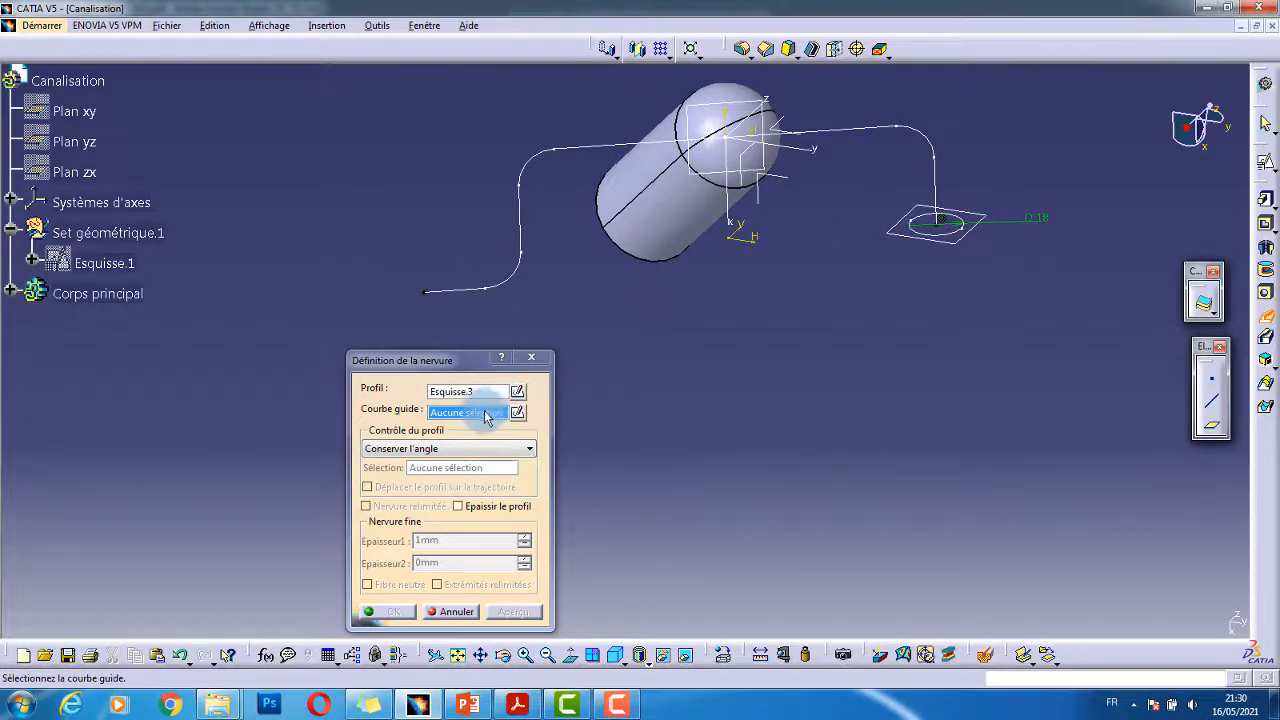
pyautogui.click(920, 136)
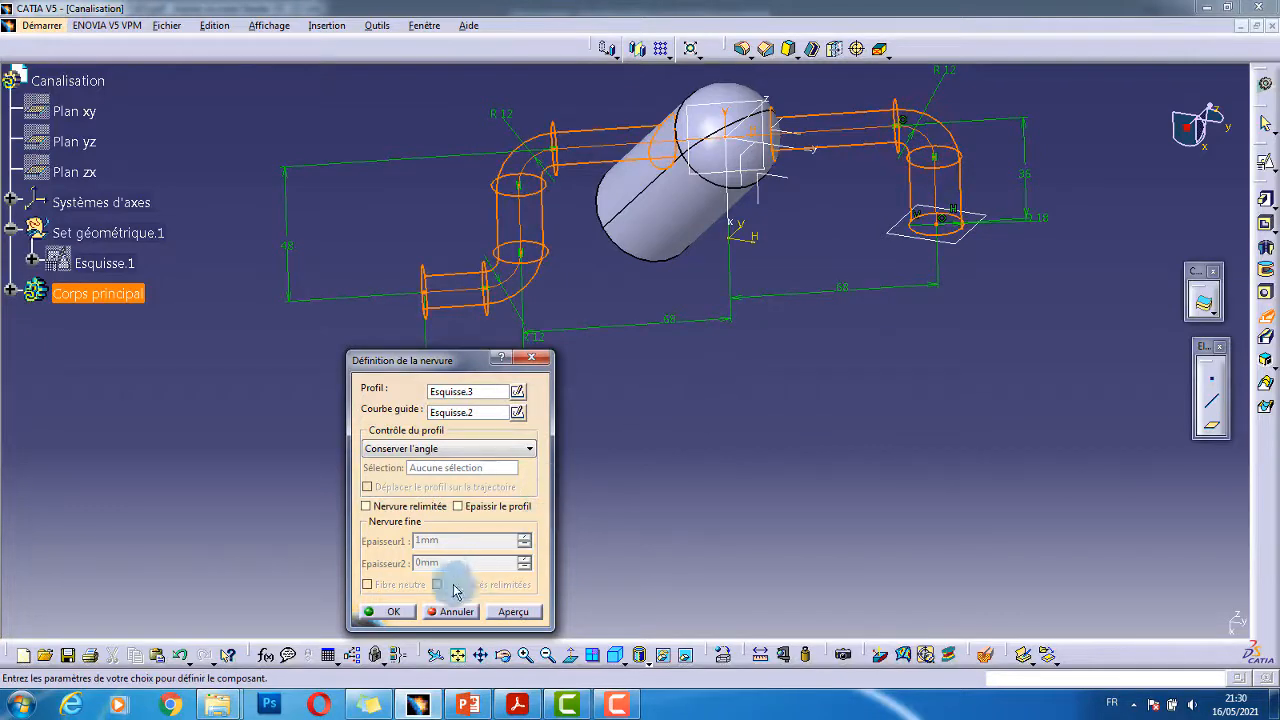
pyautogui.click(406, 616)
pyautogui.moveTo(846, 309); pyautogui.dragTo(526, 343, button='middle')
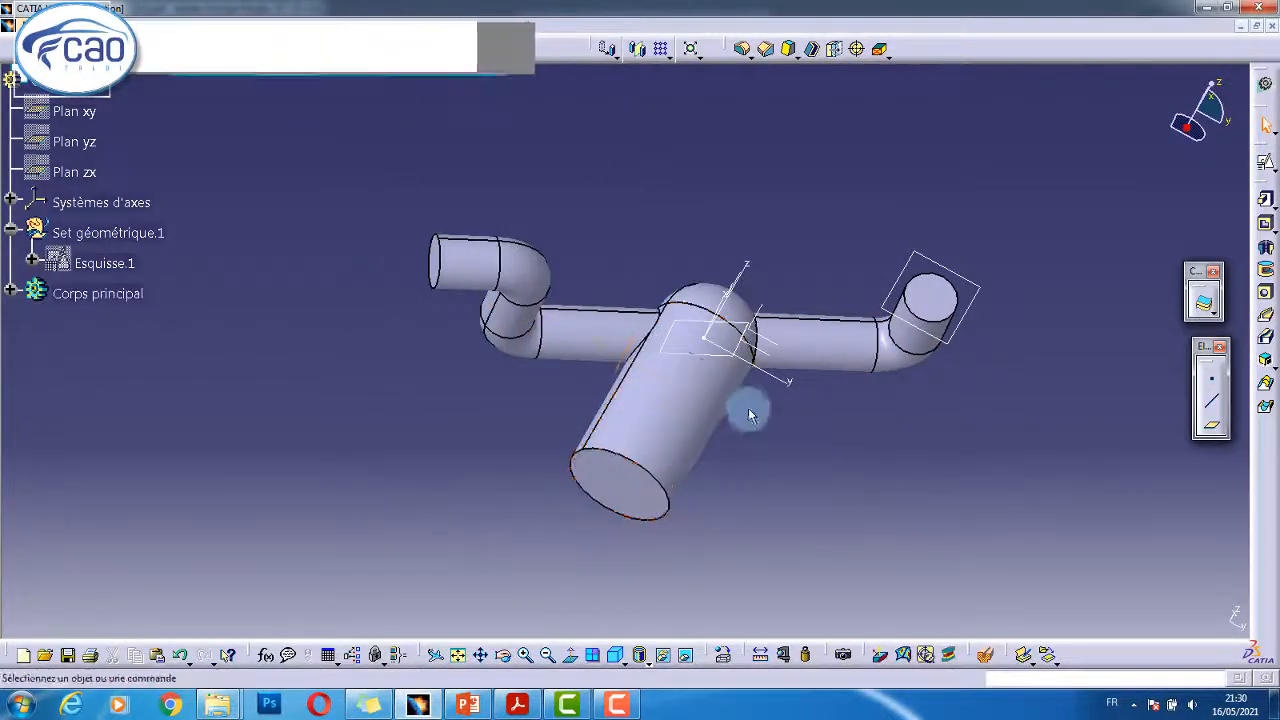
# - Select both pipe-to-dome junction edges and start an edge fillet on them
pyautogui.moveTo(770, 364); pyautogui.dragTo(770, 280, button='middle')
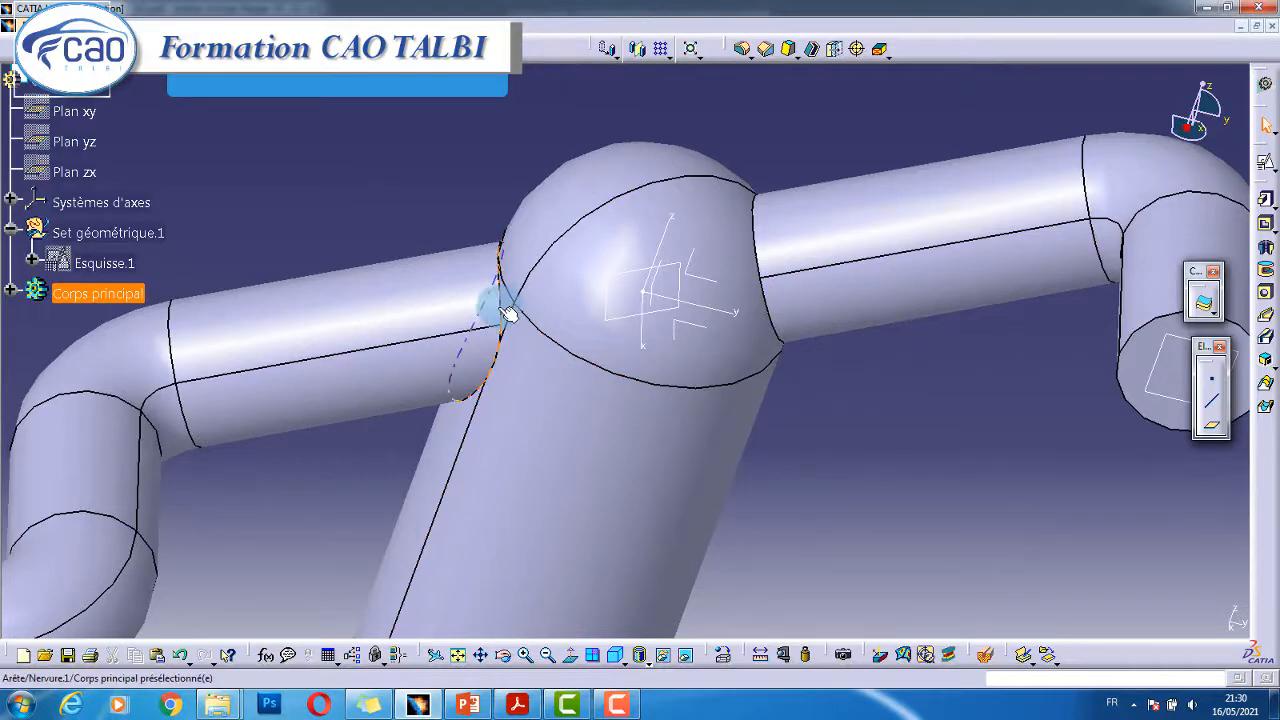
pyautogui.moveTo(868, 325); pyautogui.dragTo(867, 387, button='middle')
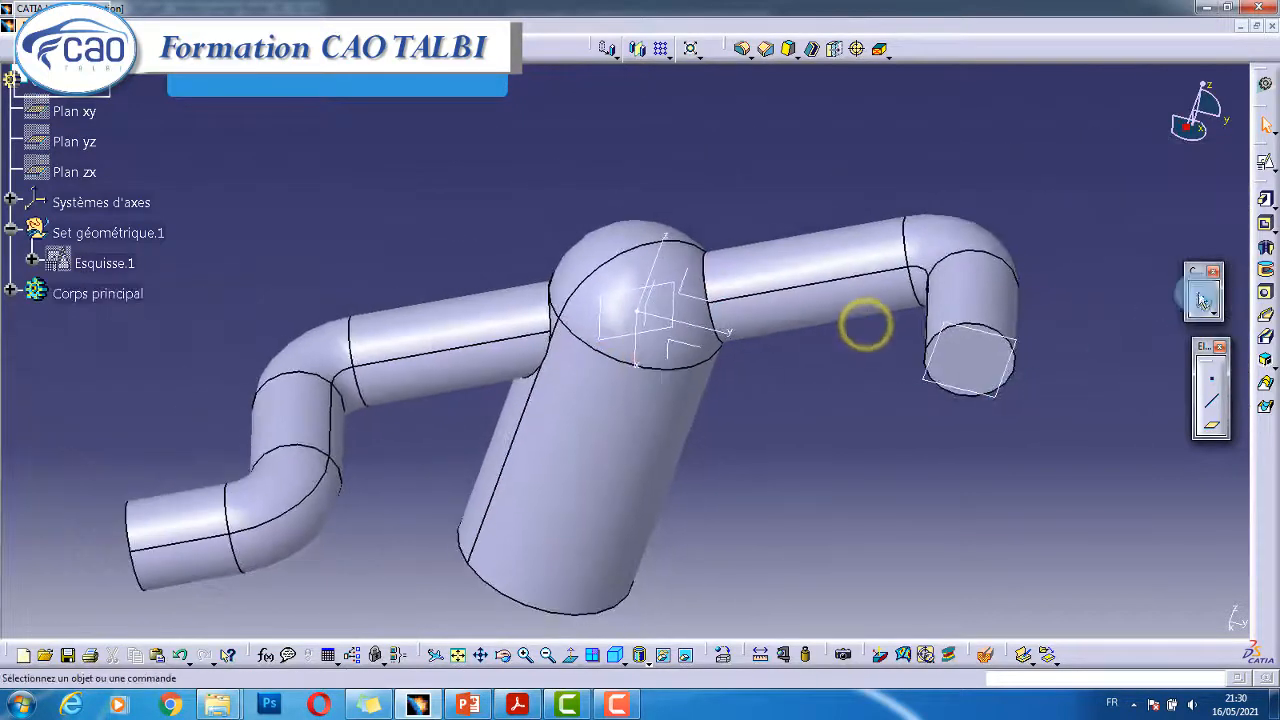
pyautogui.moveTo(739, 354); pyautogui.dragTo(757, 280, button='middle')
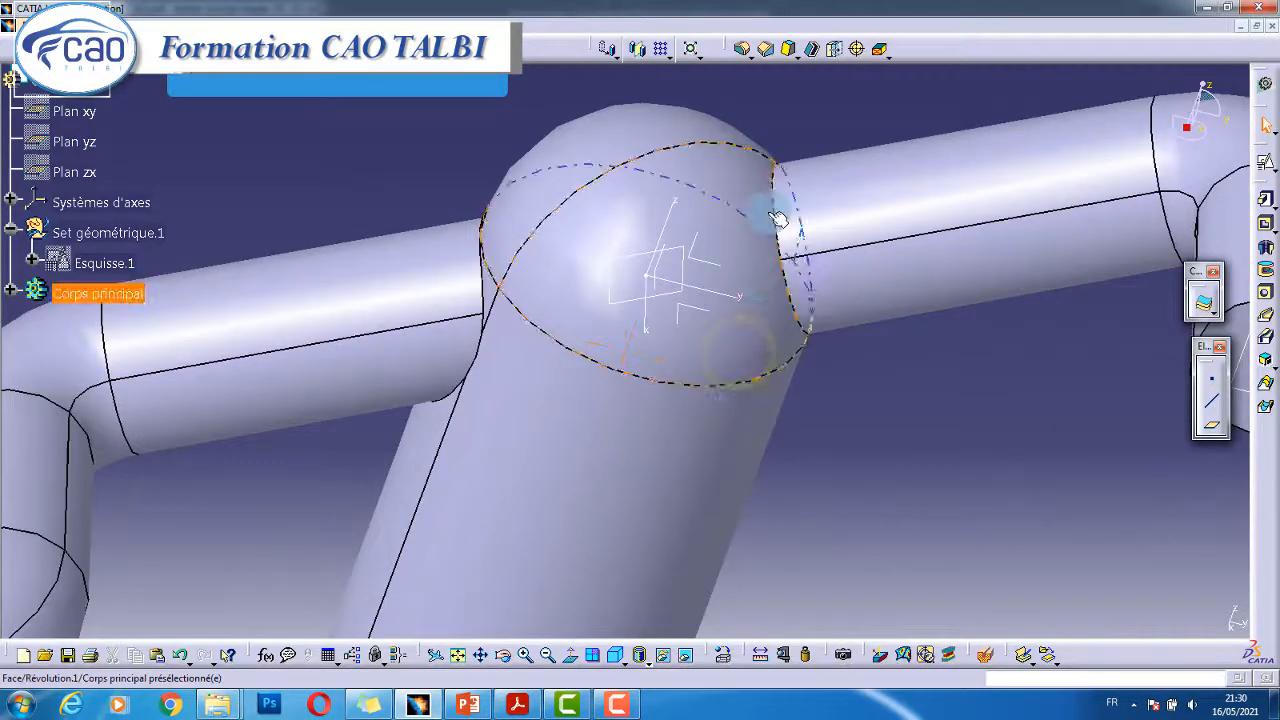
pyautogui.moveTo(767, 327)
pyautogui.mouseDown(button='middle')
pyautogui.moveTo(791, 300)
pyautogui.moveTo(789, 318)
pyautogui.mouseUp(button='middle')
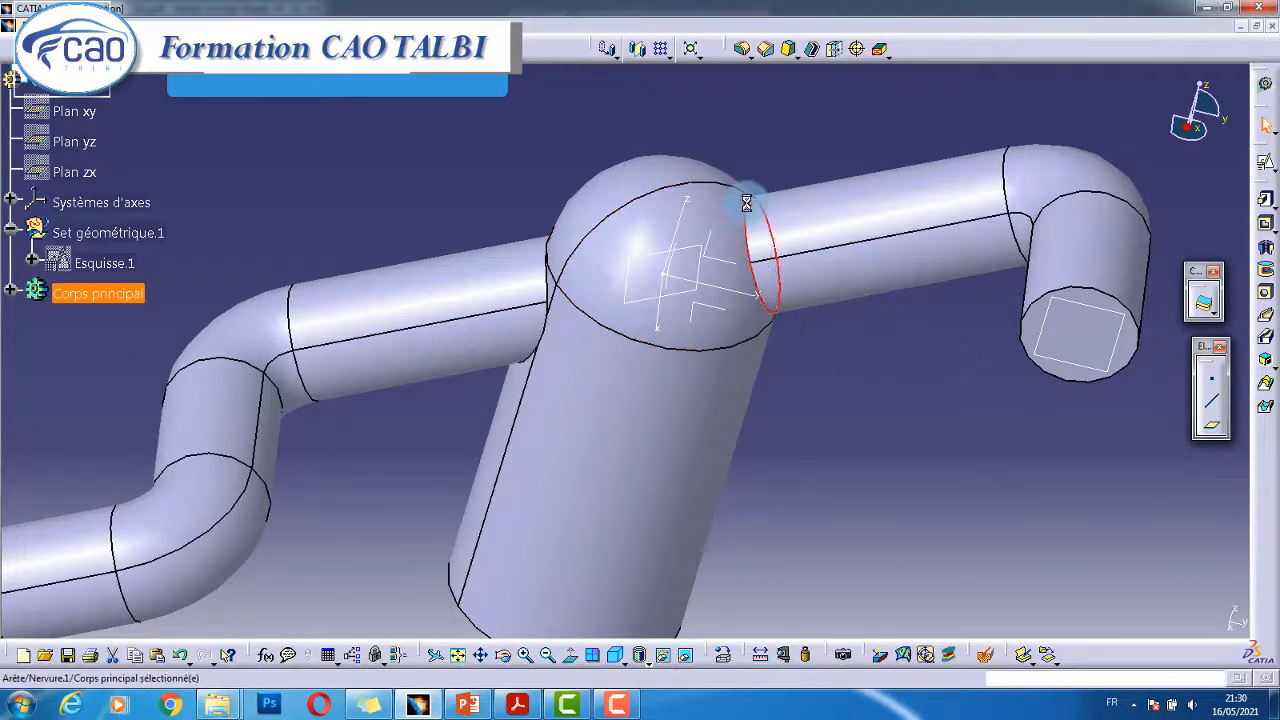
pyautogui.moveTo(746, 203); pyautogui.dragTo(690, 325, button='middle')
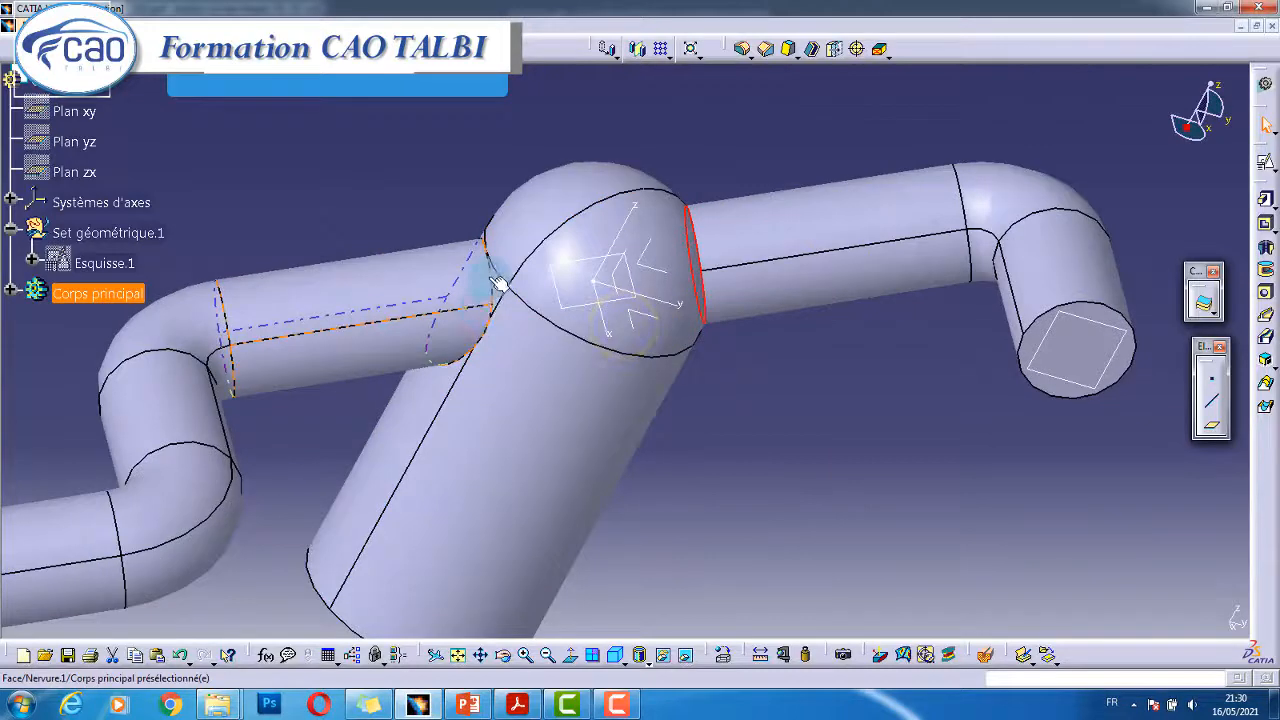
pyautogui.keyDown('ctrl'); pyautogui.click(500, 283); pyautogui.keyUp('ctrl')
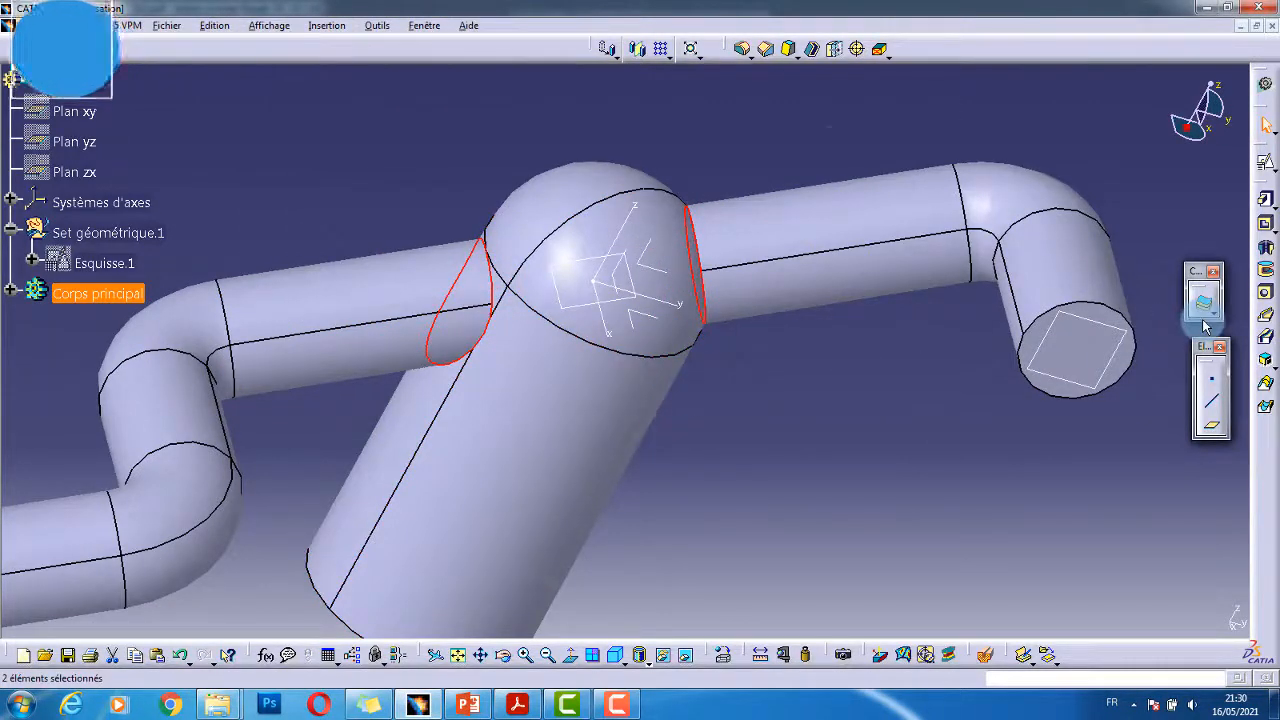
pyautogui.click(745, 50)
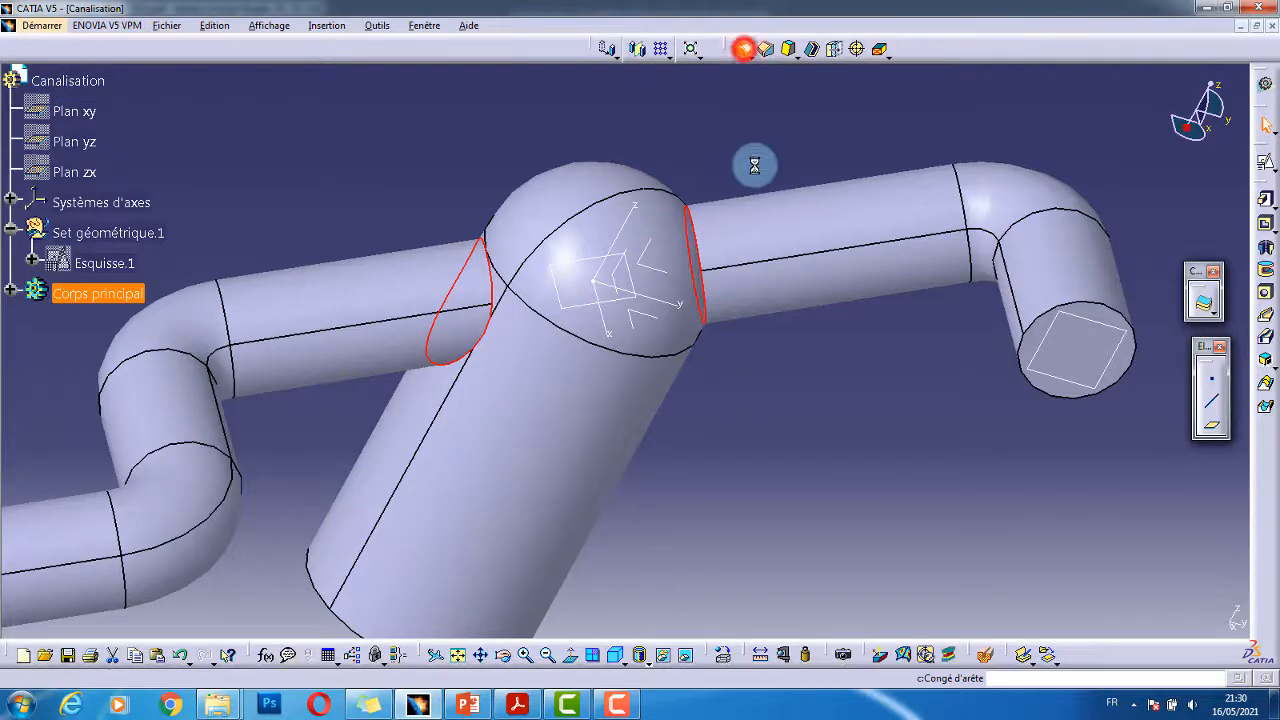
# - Bring up the PDF drawing and scroll to the R3 fillet callouts
pyautogui.click(517, 705)
pyautogui.keyDown('ctrl'); pyautogui.scroll(-1, 405, 468); pyautogui.keyUp('ctrl')
pyautogui.keyDown('ctrl'); pyautogui.scroll(-2, 407, 472); pyautogui.keyUp('ctrl')
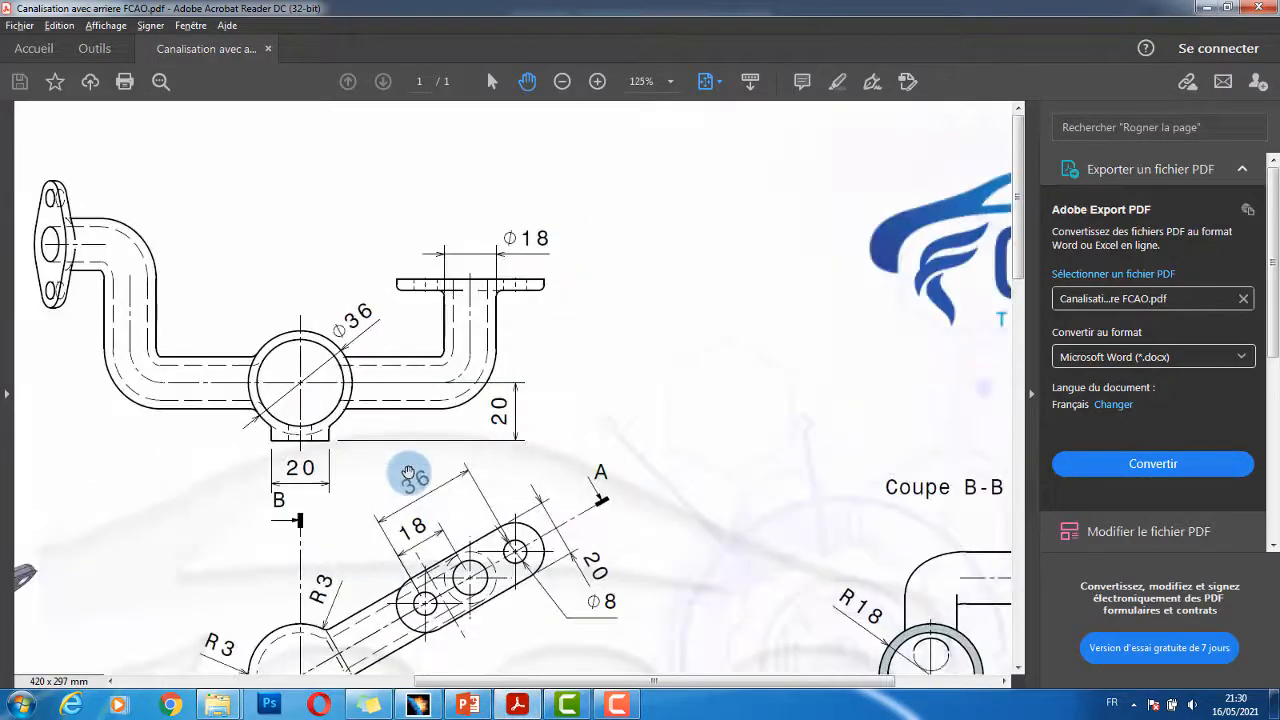
pyautogui.scroll(-3, 414, 477)
pyautogui.keyDown('ctrl'); pyautogui.scroll(2, 330, 549); pyautogui.keyUp('ctrl')
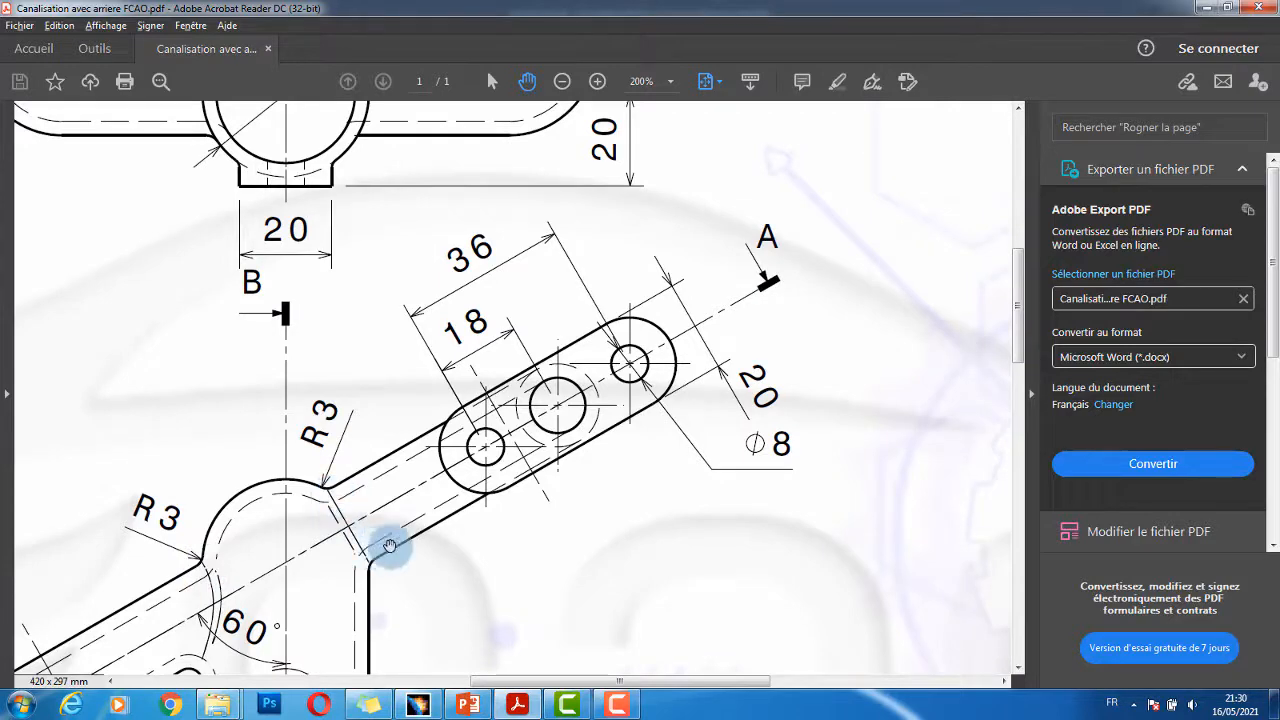
pyautogui.keyDown('ctrl'); pyautogui.scroll(4, 328, 534); pyautogui.keyUp('ctrl')
pyautogui.keyDown('ctrl'); pyautogui.scroll(-1, 451, 545); pyautogui.keyUp('ctrl')
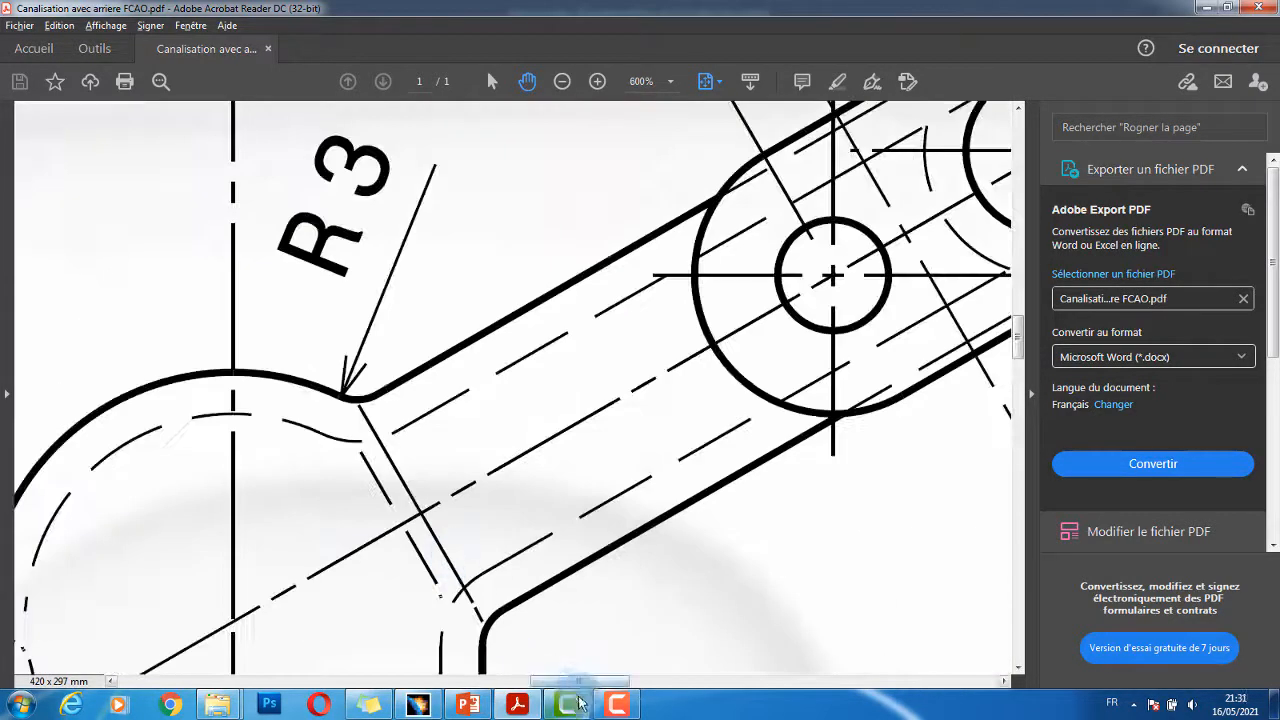
pyautogui.moveTo(578, 682)
pyautogui.mouseDown()
pyautogui.moveTo(491, 676)
pyautogui.moveTo(600, 541)
pyautogui.moveTo(529, 430)
pyautogui.mouseUp()
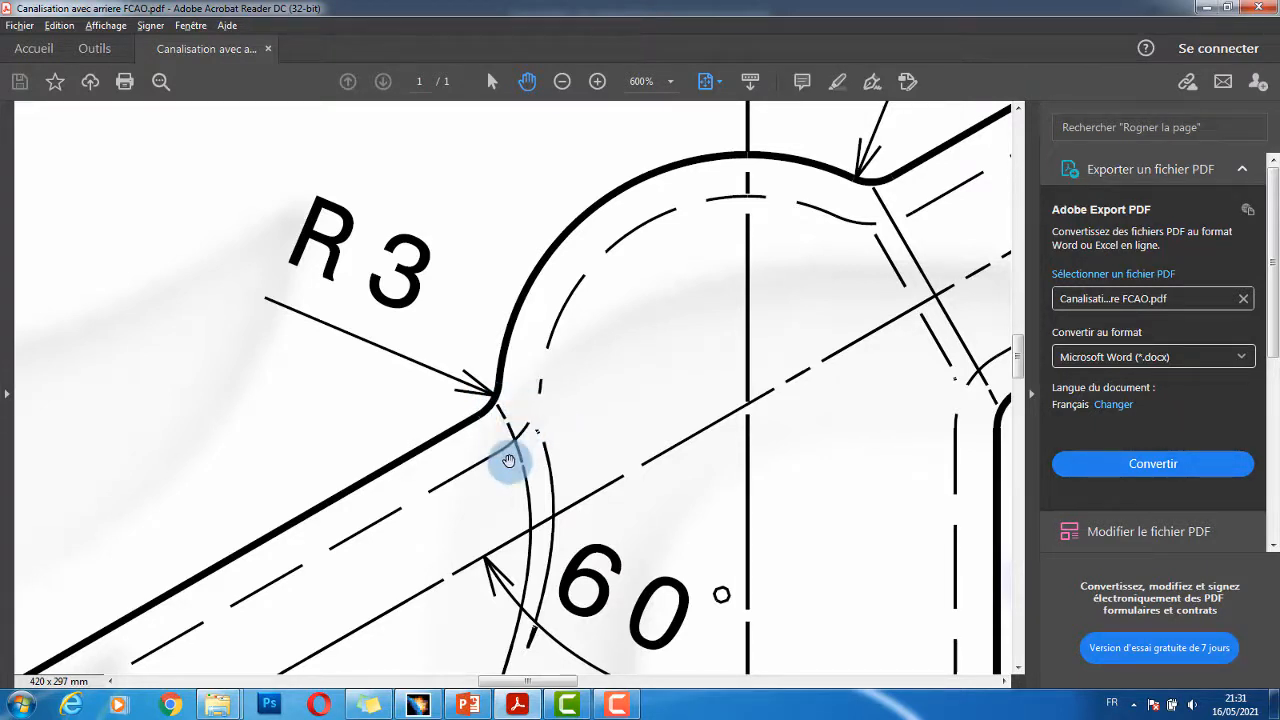
# - Apply a 3 mm fillet radius to both junction edges, then bring up the Shell dialog
pyautogui.click(275, 176)
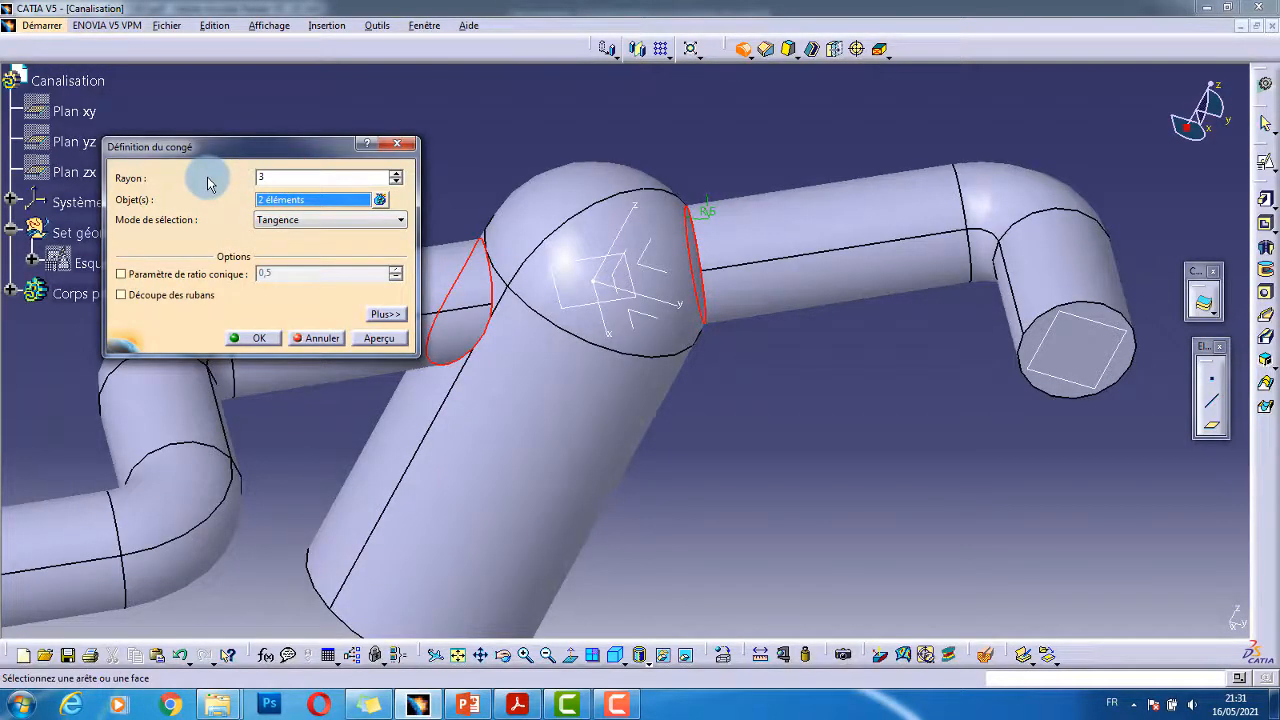
pyautogui.press('Return')
pyautogui.moveTo(374, 177); pyautogui.dragTo(820, 432, button='middle')
pyautogui.moveTo(817, 482); pyautogui.dragTo(804, 450, button='middle')
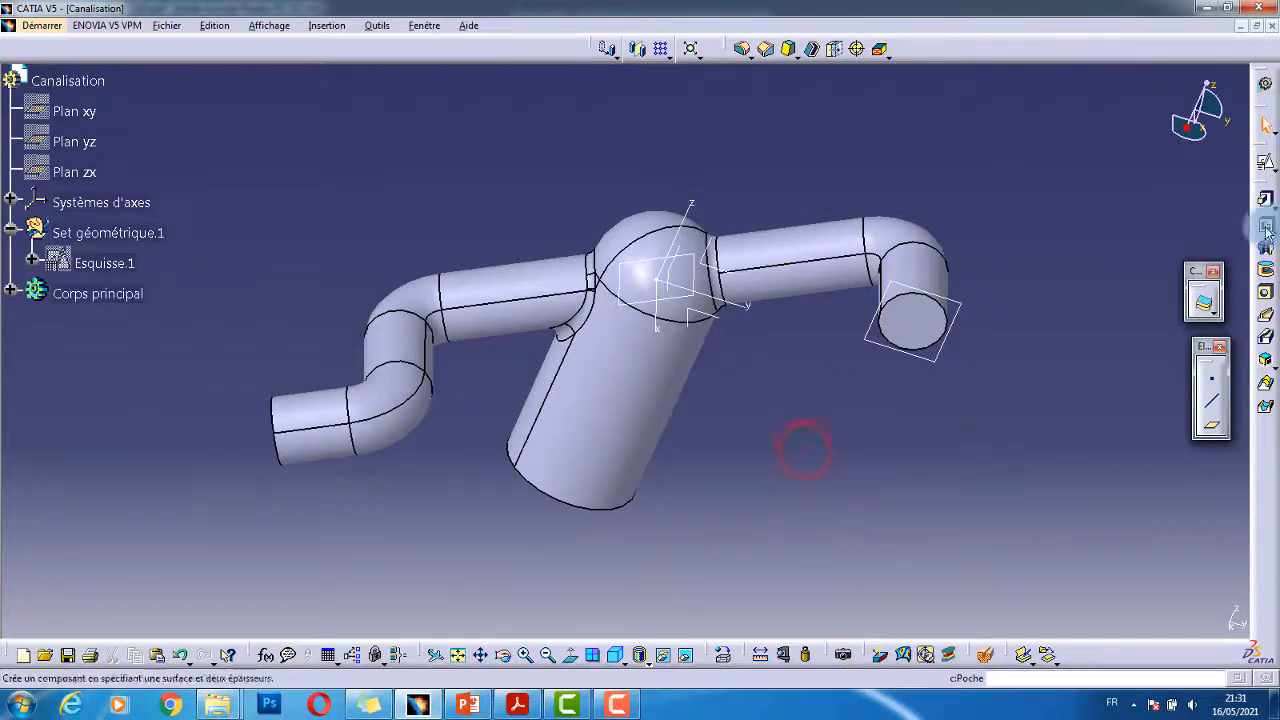
pyautogui.moveTo(766, 409); pyautogui.dragTo(713, 430, button='middle')
pyautogui.click(811, 48)
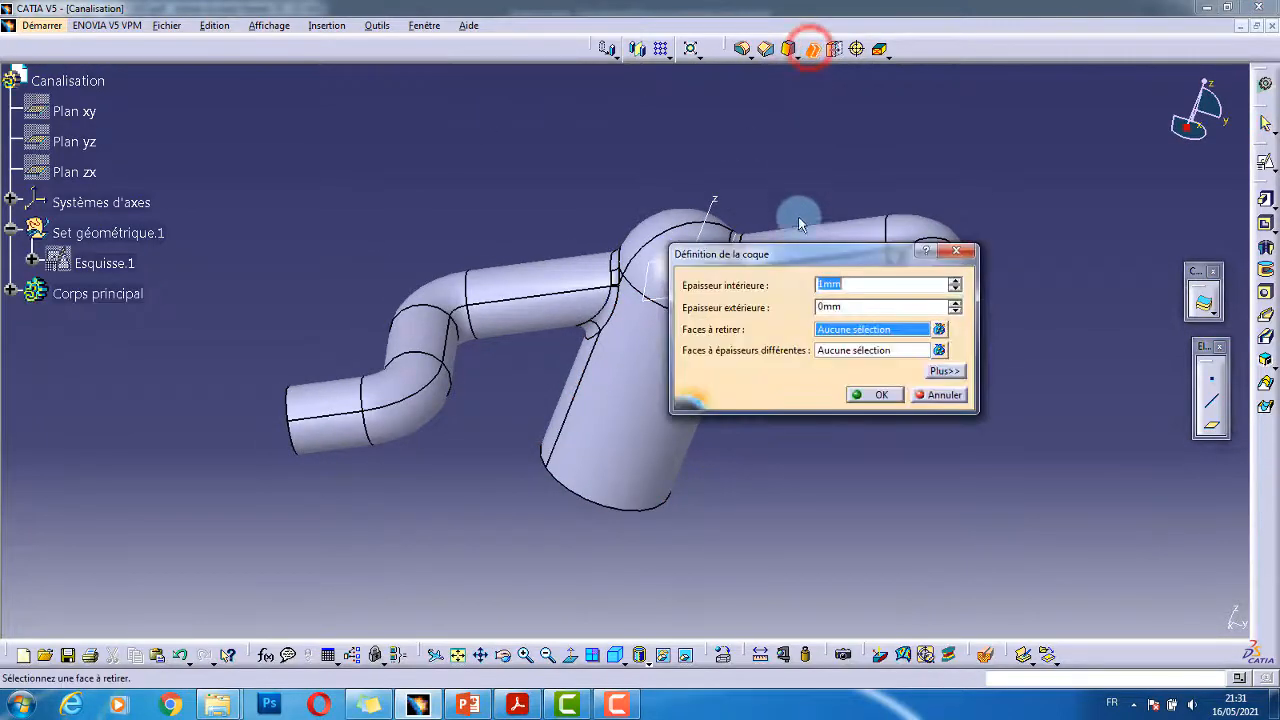
# - Add the pipe-end faces and the cylinder bottom to the shell's faces to remove, then view the drawing
pyautogui.moveTo(775, 255); pyautogui.dragTo(970, 411)
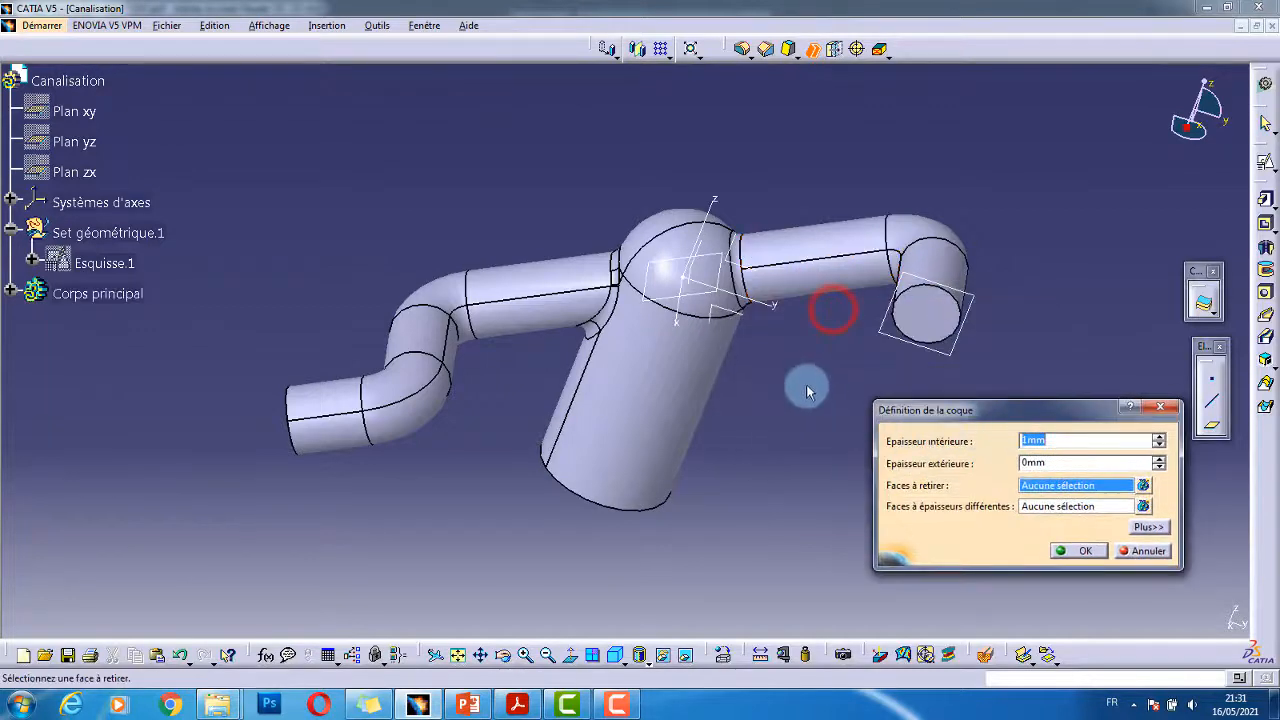
pyautogui.moveTo(779, 364); pyautogui.dragTo(772, 284, button='middle')
pyautogui.click(885, 260)
pyautogui.moveTo(866, 315); pyautogui.dragTo(694, 200, button='middle')
pyautogui.click(690, 378)
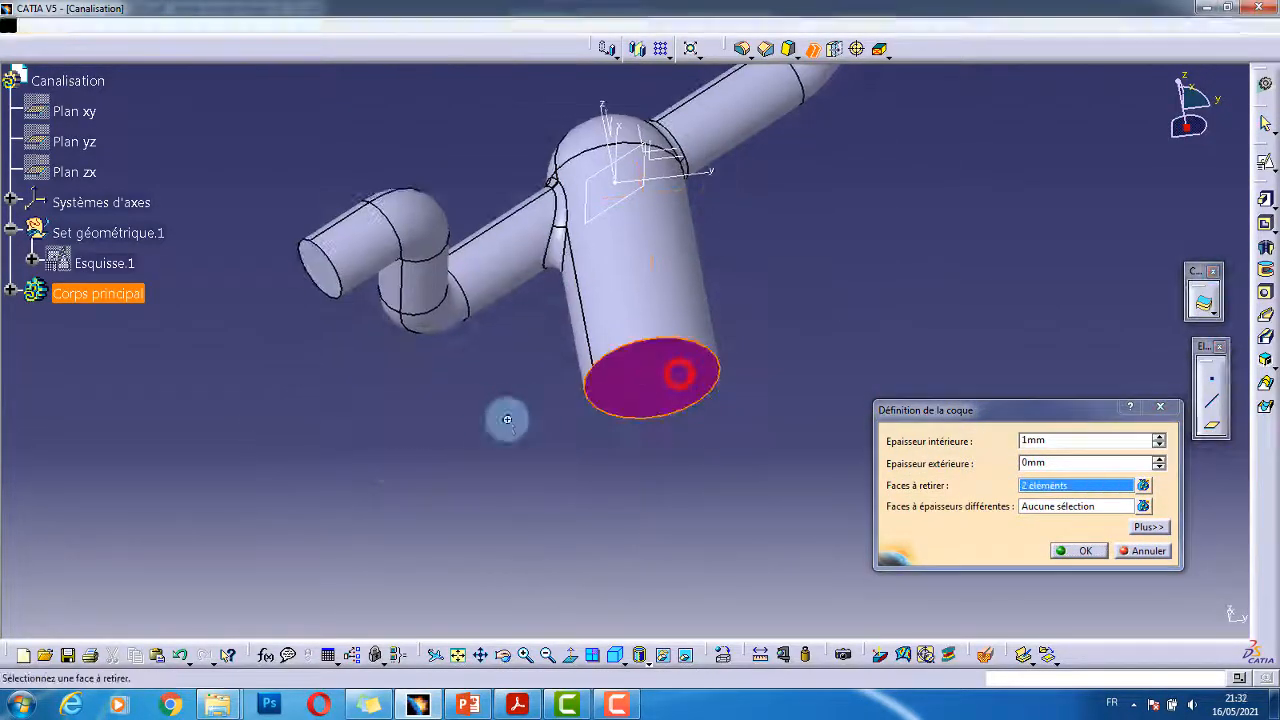
pyautogui.moveTo(509, 417); pyautogui.dragTo(486, 354, button='middle')
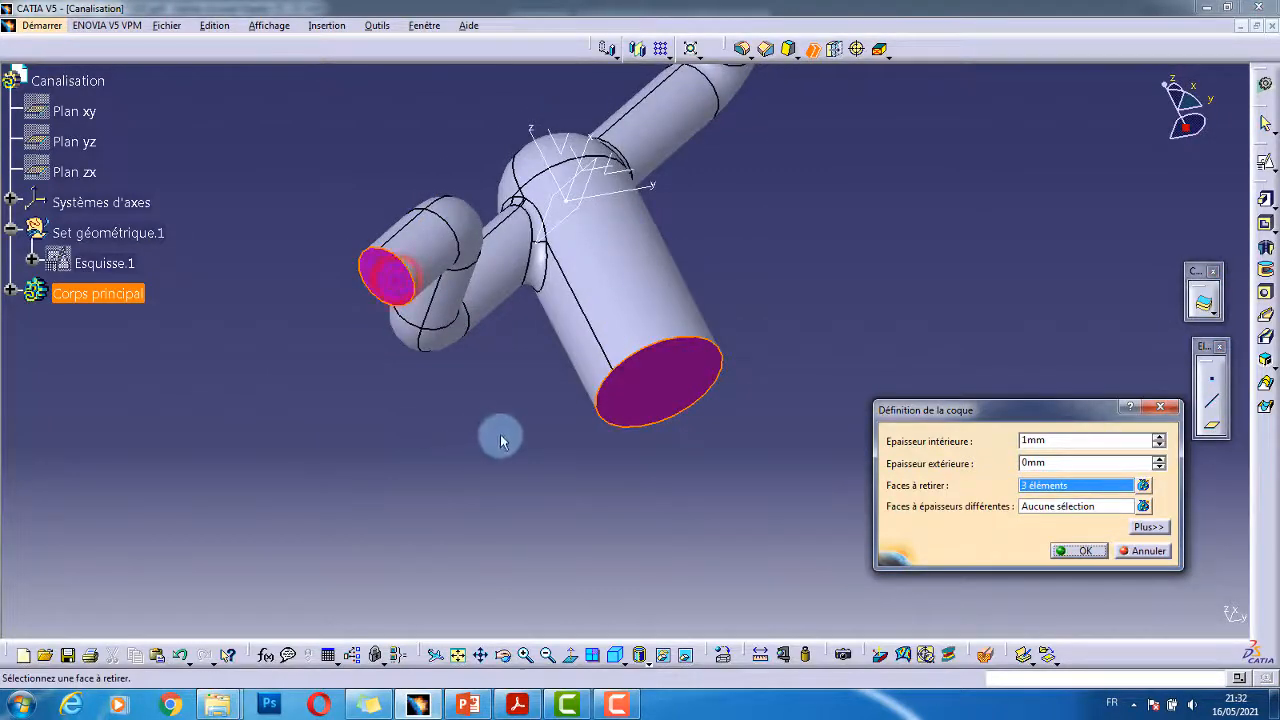
pyautogui.moveTo(595, 434); pyautogui.dragTo(431, 481, button='middle')
pyautogui.moveTo(502, 409); pyautogui.dragTo(671, 297, button='middle')
pyautogui.moveTo(727, 255); pyautogui.dragTo(738, 232, button='middle')
pyautogui.moveTo(783, 172); pyautogui.dragTo(634, 349, button='middle')
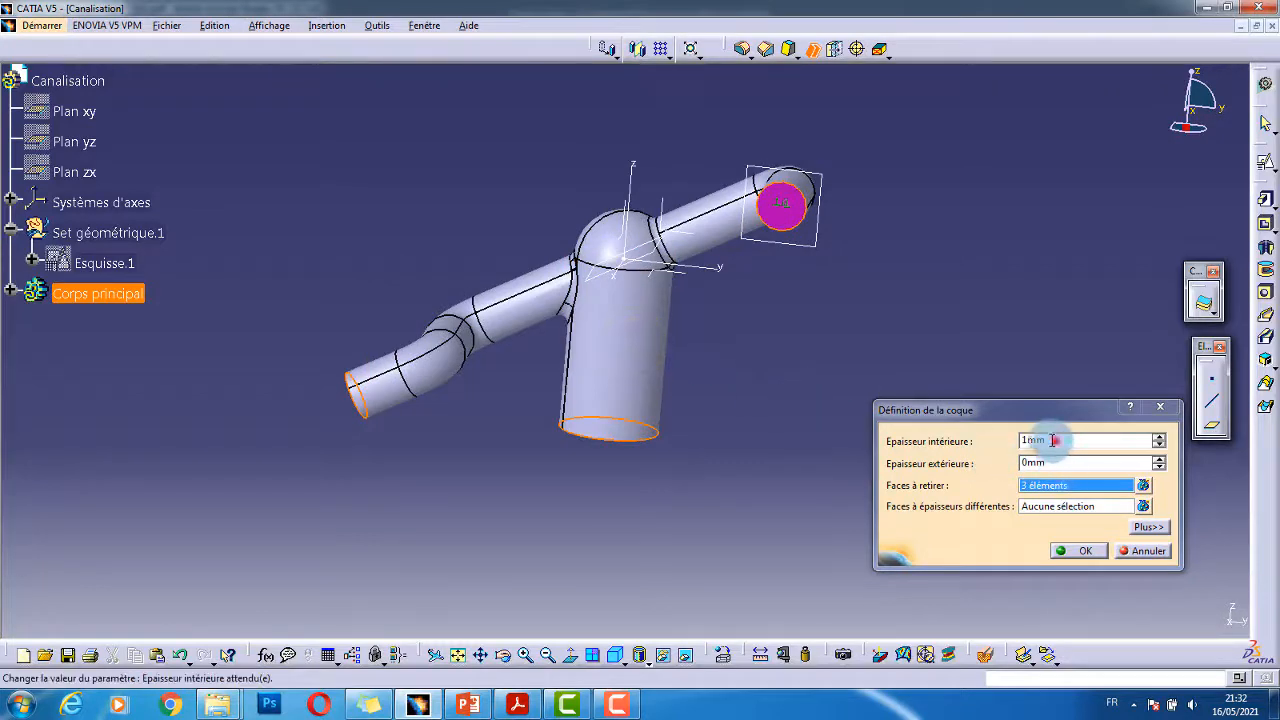
pyautogui.click(517, 704)
# - Read the e3 general thickness in the drawing notes and select the shell's 1 mm inner thickness to change to 3
pyautogui.keyDown('ctrl'); pyautogui.scroll(-5, 667, 347); pyautogui.keyUp('ctrl')
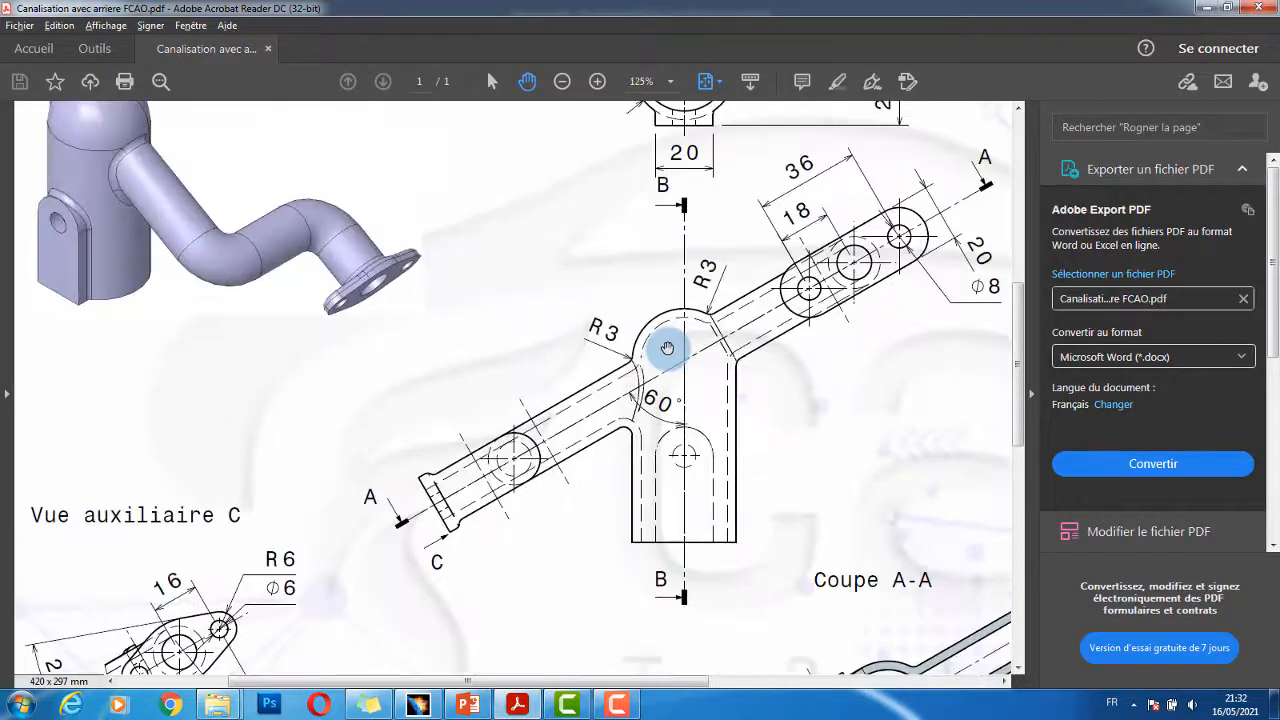
pyautogui.keyDown('ctrl'); pyautogui.scroll(-1, 667, 347); pyautogui.keyUp('ctrl')
pyautogui.scroll(-5, 366, 506)
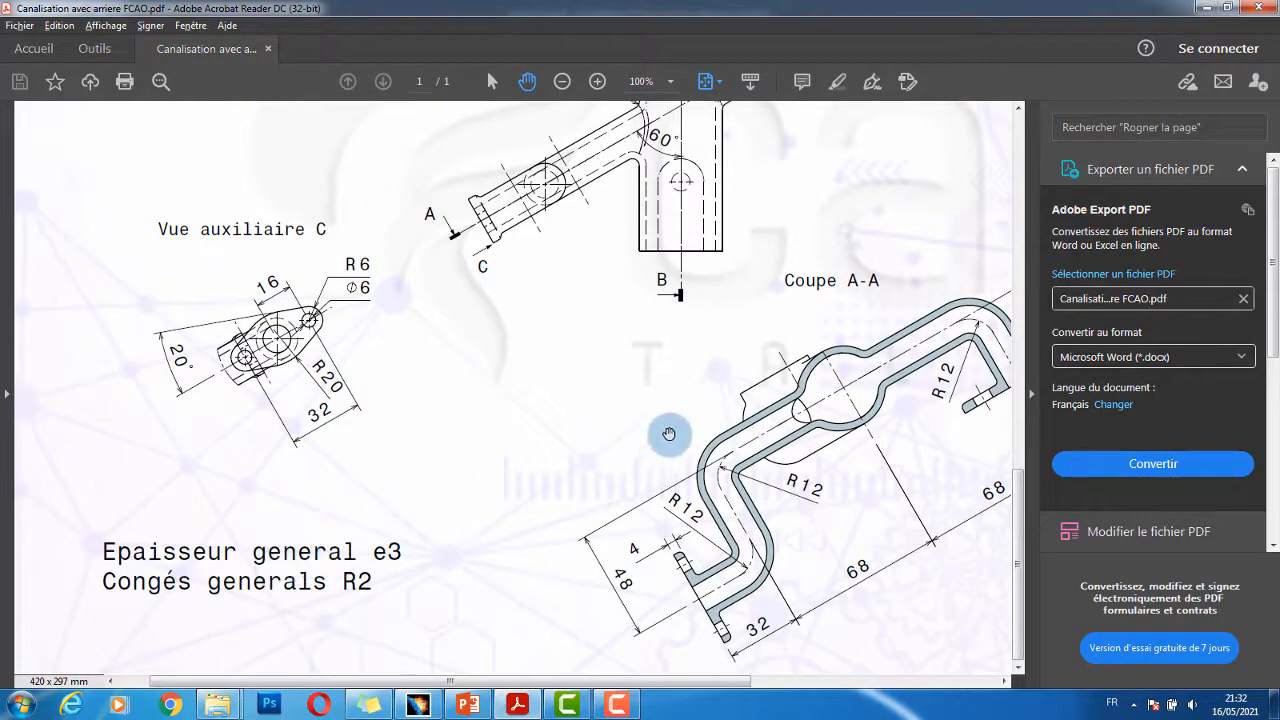
pyautogui.scroll(2, 682, 371)
pyautogui.keyDown('ctrl'); pyautogui.scroll(1, 690, 355); pyautogui.keyUp('ctrl')
pyautogui.hotkey('alt', 'Tab')
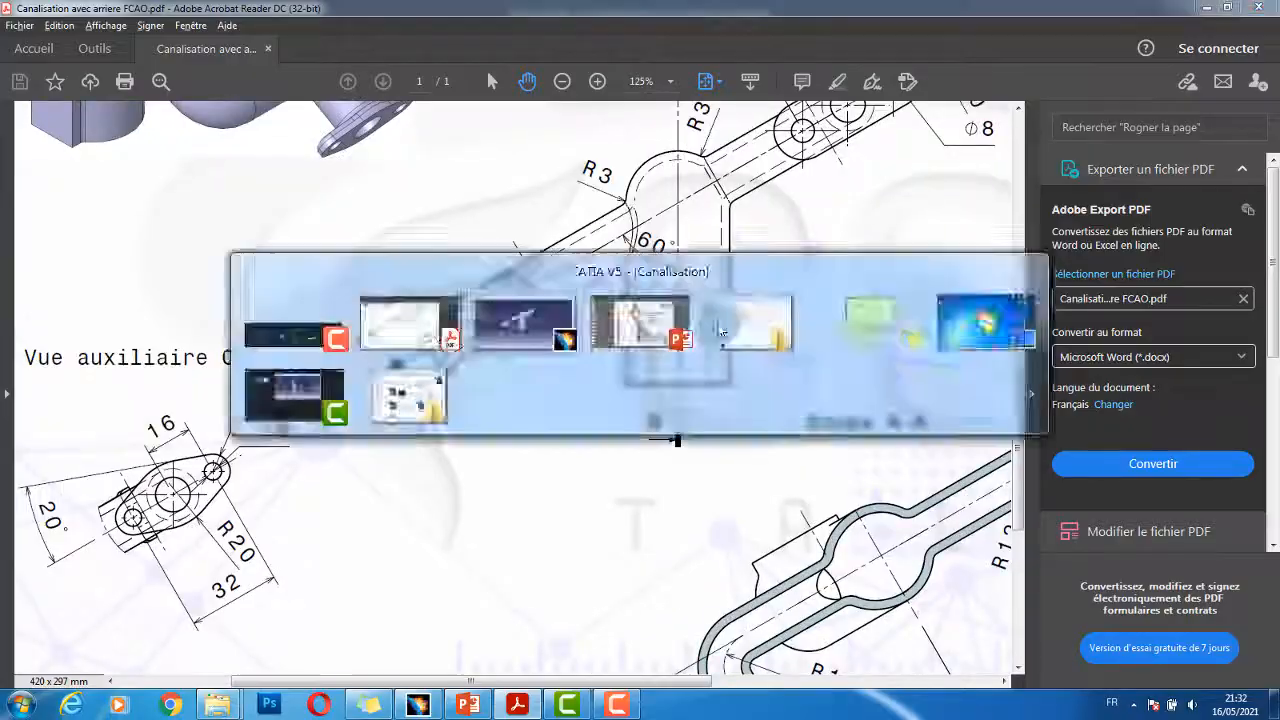
pyautogui.moveTo(1054, 441); pyautogui.dragTo(917, 441)
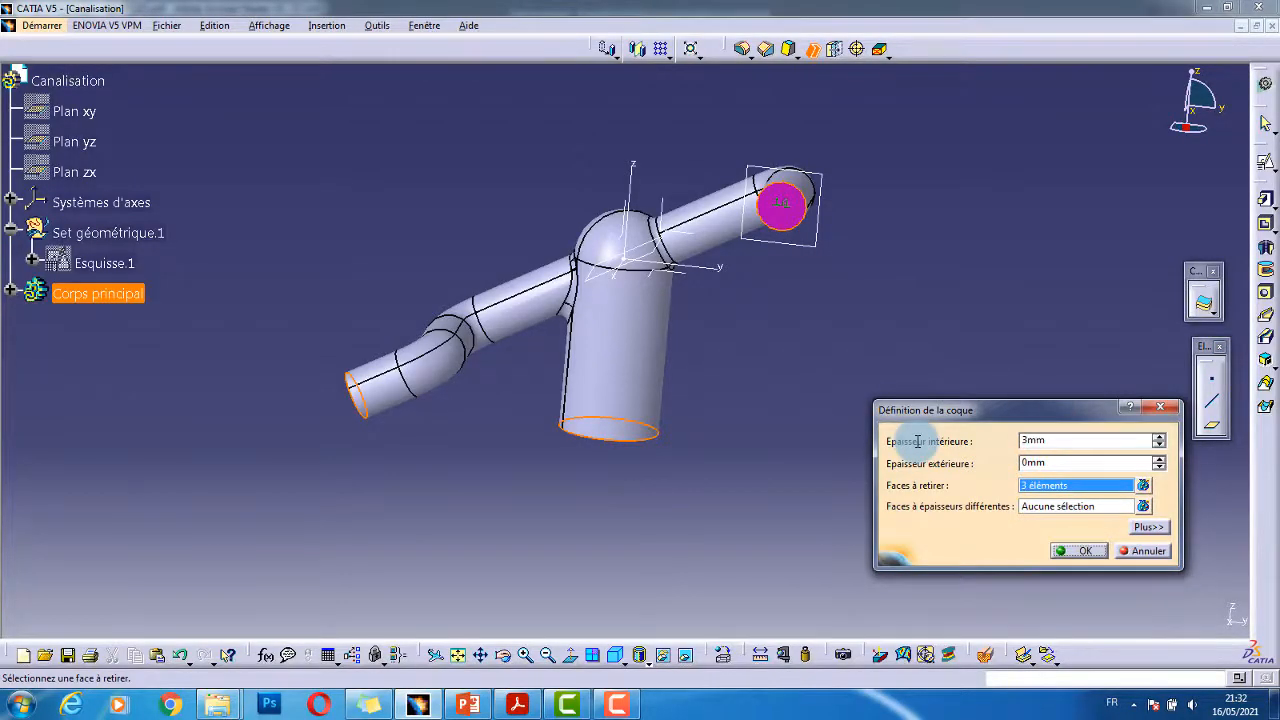
# - Apply the 3 mm shell and inspect the hollow walls with a temporary 3D section cut
pyautogui.press('Return')
pyautogui.moveTo(920, 360); pyautogui.dragTo(773, 379, button='middle')
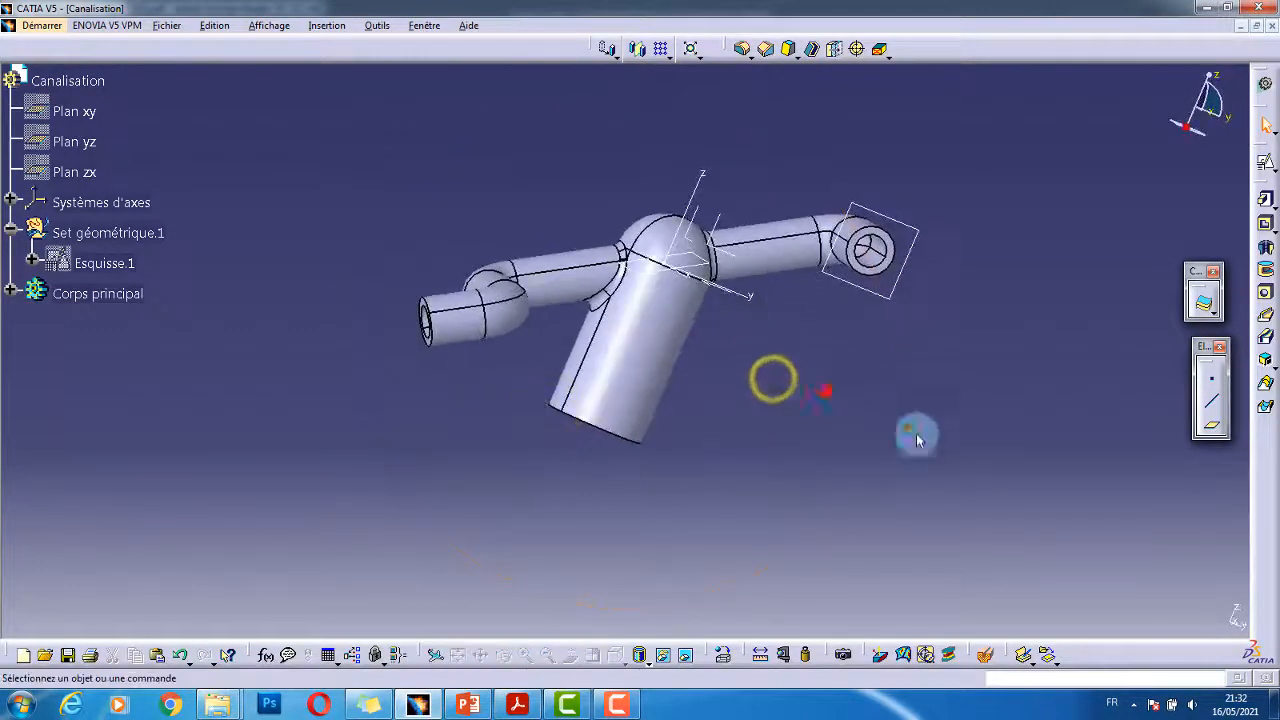
pyautogui.click(986, 655)
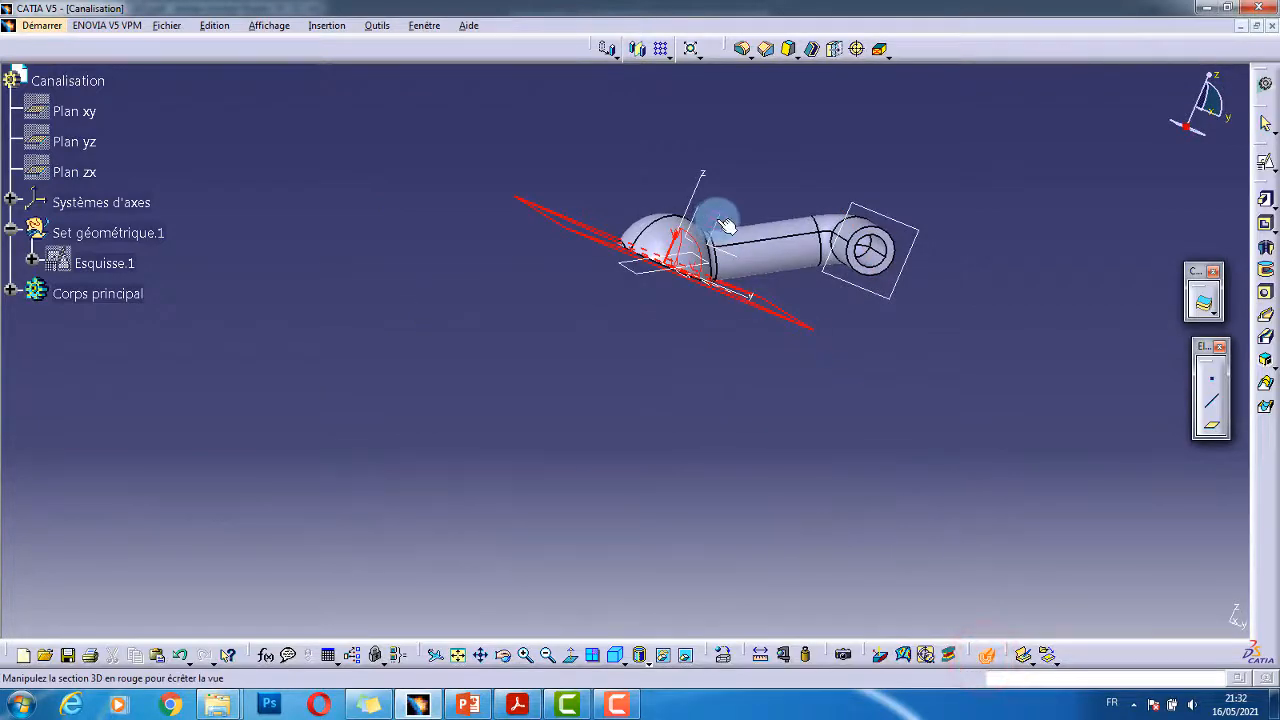
pyautogui.moveTo(726, 226); pyautogui.dragTo(650, 265, button='middle')
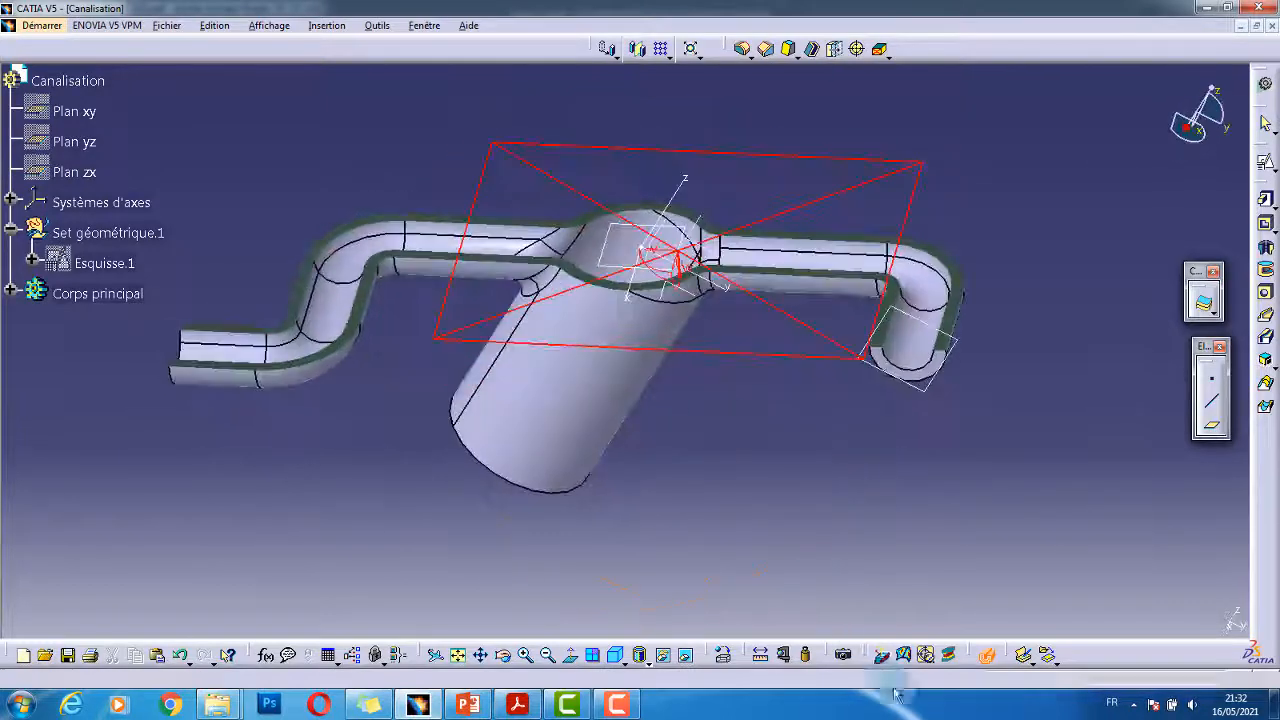
pyautogui.click(985, 662)
pyautogui.moveTo(746, 494); pyautogui.dragTo(775, 287, button='middle')
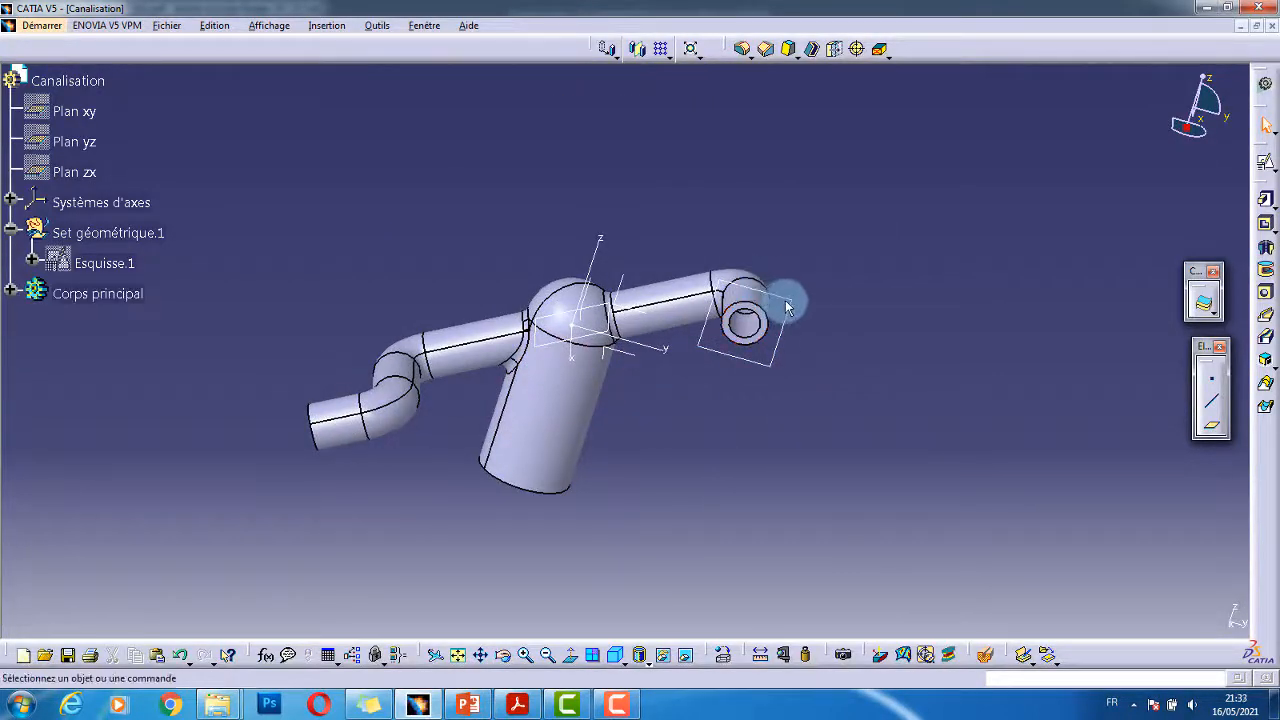
# - Start a sketch on the open pipe-end face with the horizontal direction inverted
pyautogui.click(785, 300)
pyautogui.click(1265, 160)
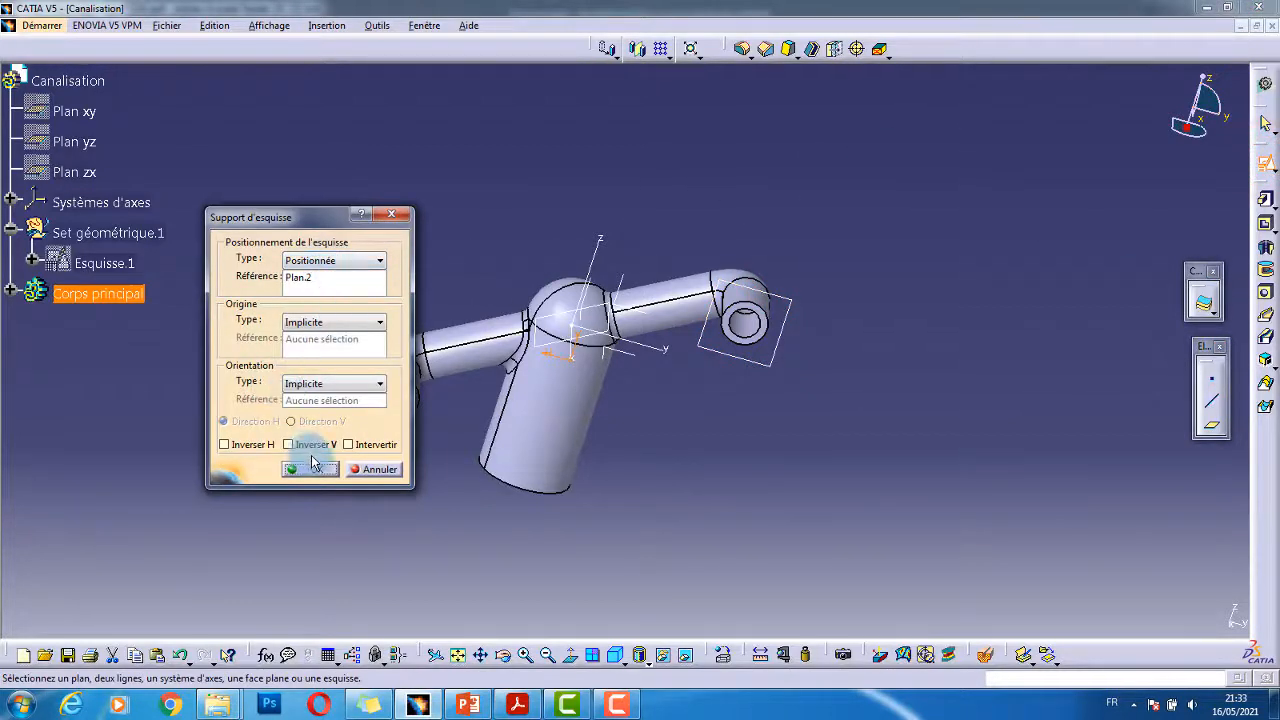
pyautogui.moveTo(700, 423); pyautogui.dragTo(714, 391, button='middle')
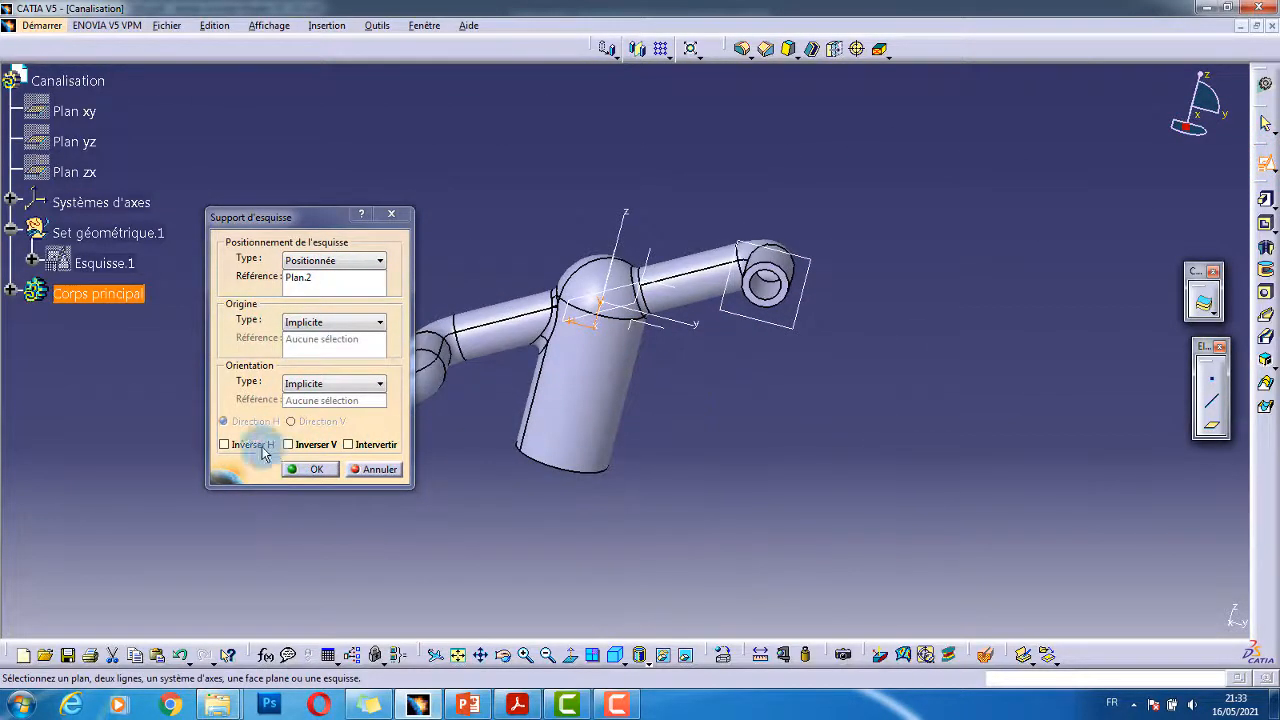
pyautogui.click(252, 444)
pyautogui.click(316, 469)
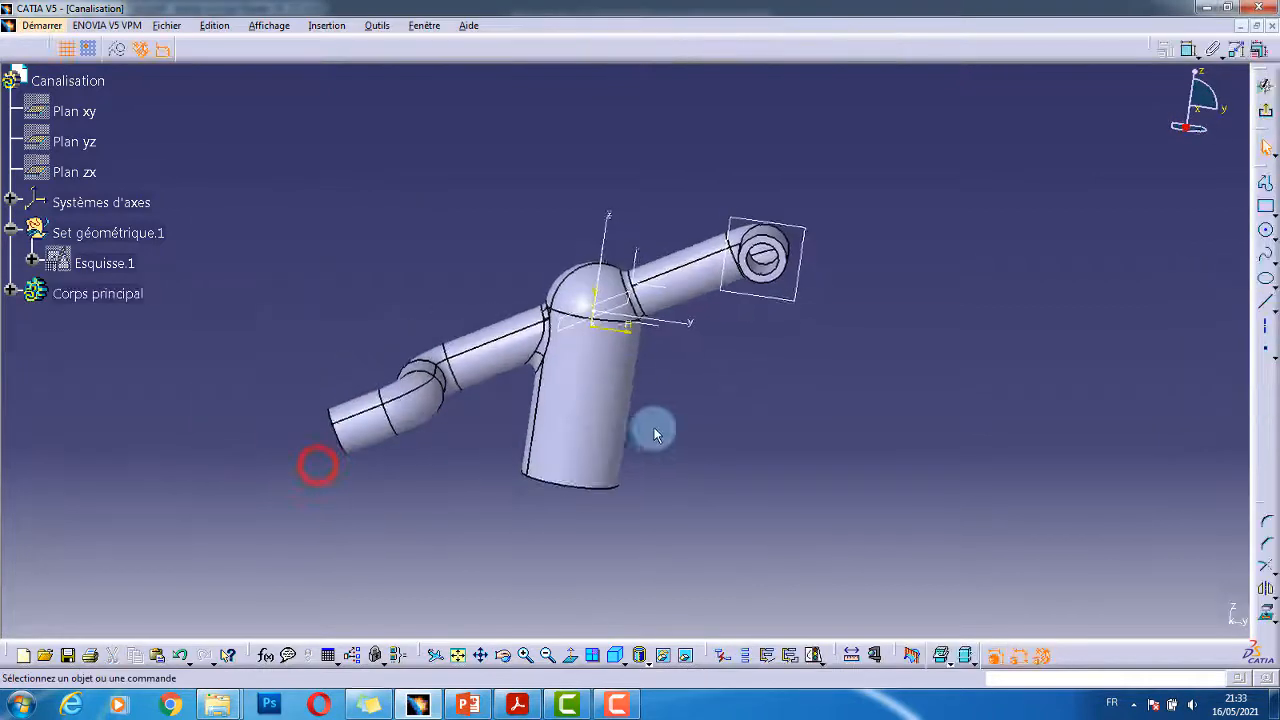
# - Pan and zoom the PDF drawing to the oblong end-flange detail (36, 18, 20, Ø8)
pyautogui.click(515, 708)
pyautogui.moveTo(853, 208); pyautogui.dragTo(603, 429)
pyautogui.keyDown('ctrl'); pyautogui.scroll(2, 624, 341); pyautogui.keyUp('ctrl')
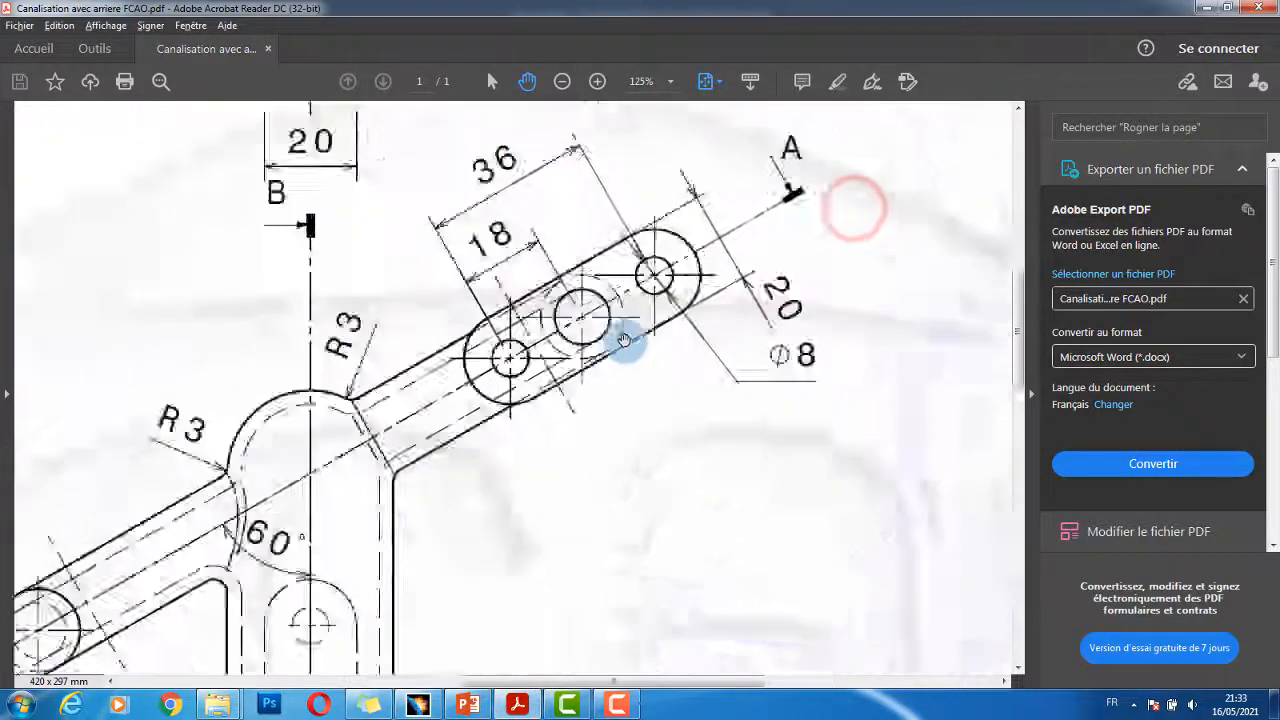
pyautogui.keyDown('ctrl'); pyautogui.scroll(3, 626, 340); pyautogui.keyUp('ctrl')
pyautogui.moveTo(677, 292); pyautogui.dragTo(676, 340)
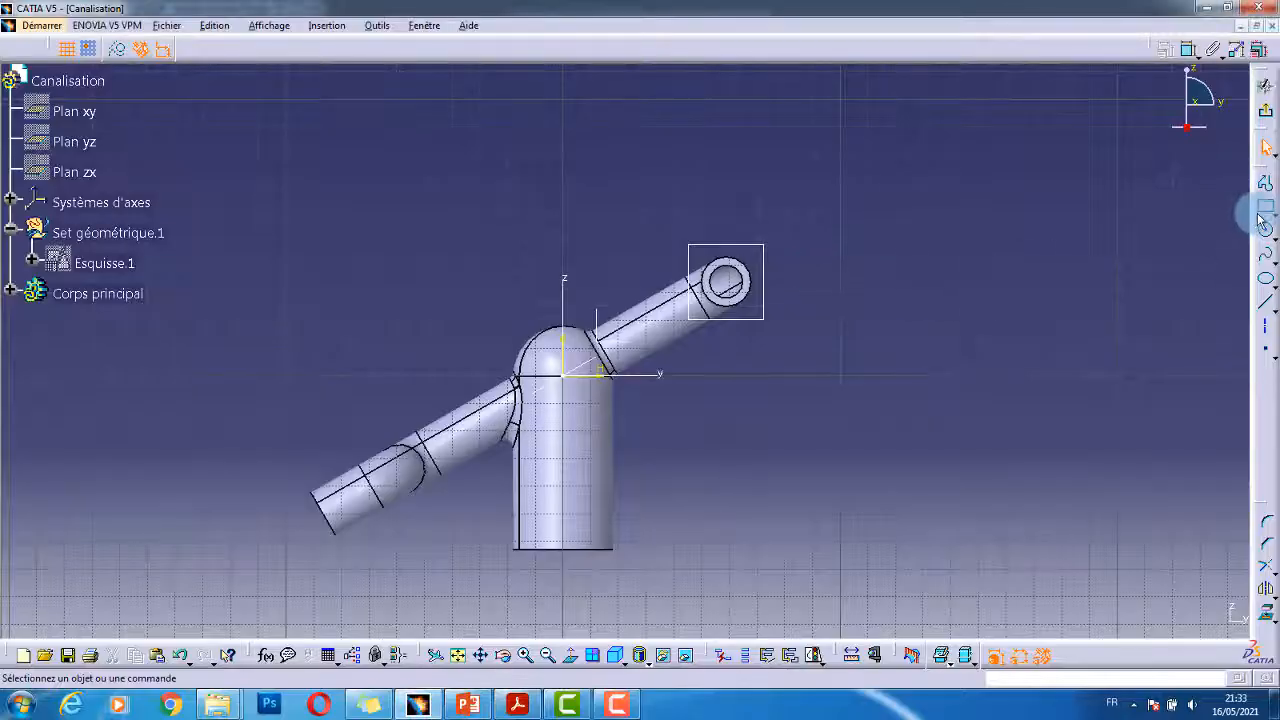
# - Draw an oblong profile around the pipe end from two centre points and a radius
pyautogui.click(1266, 207)
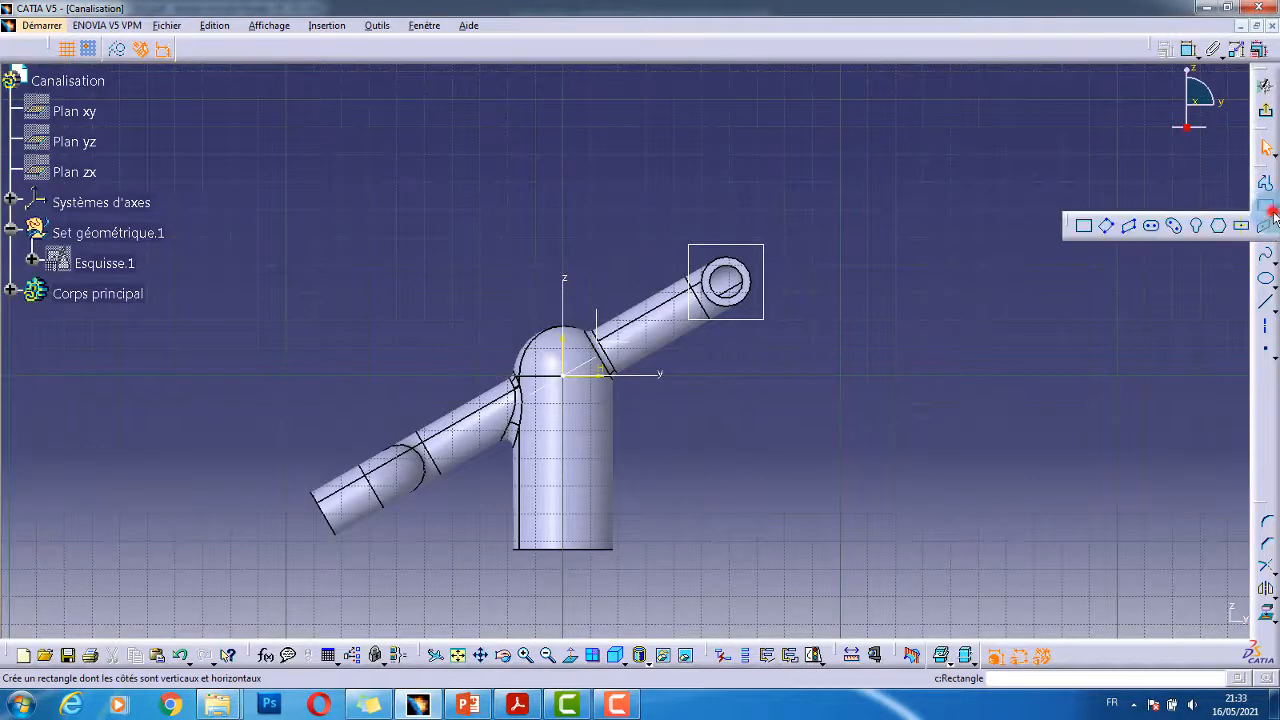
pyautogui.click(1152, 228)
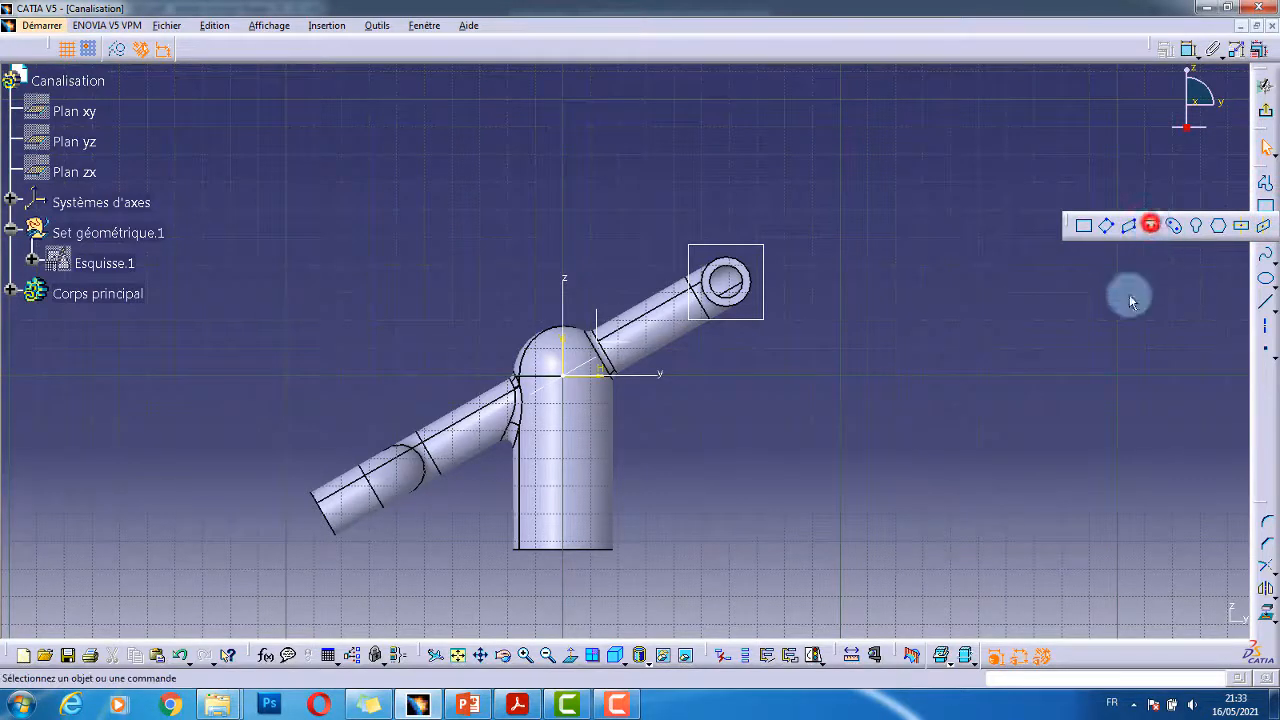
pyautogui.click(782, 247)
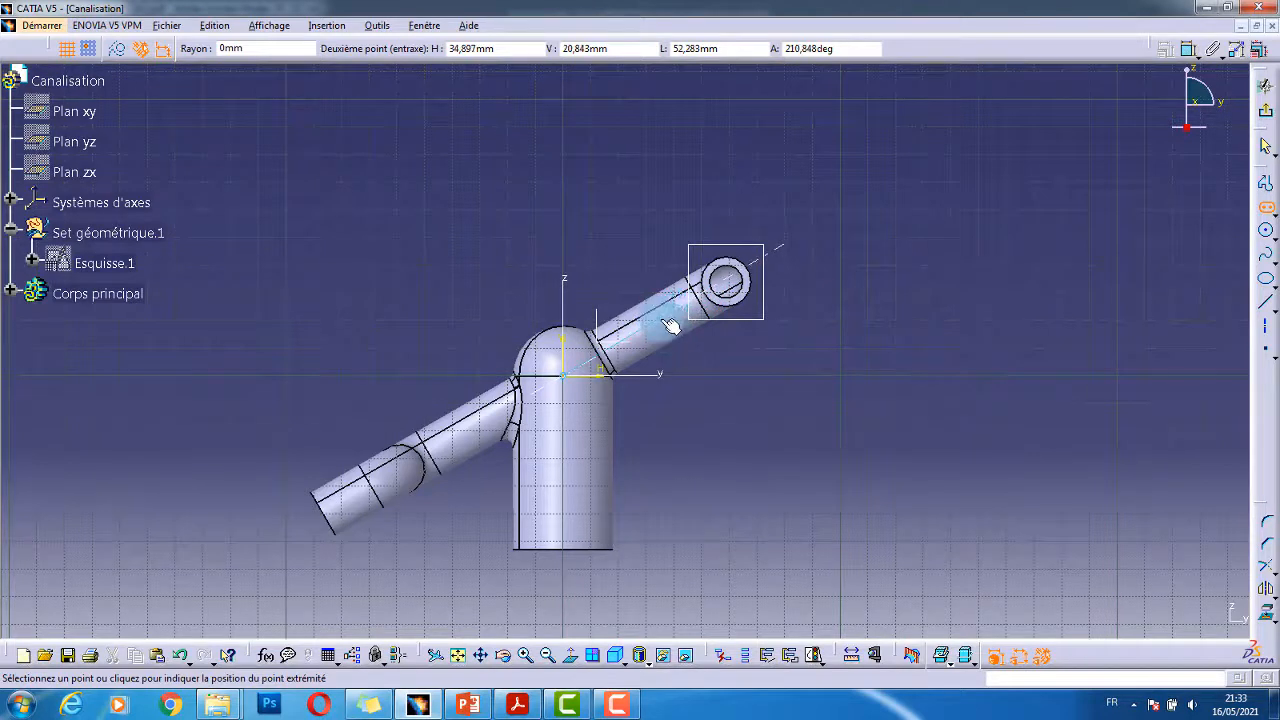
pyautogui.click(670, 326)
pyautogui.click(689, 360)
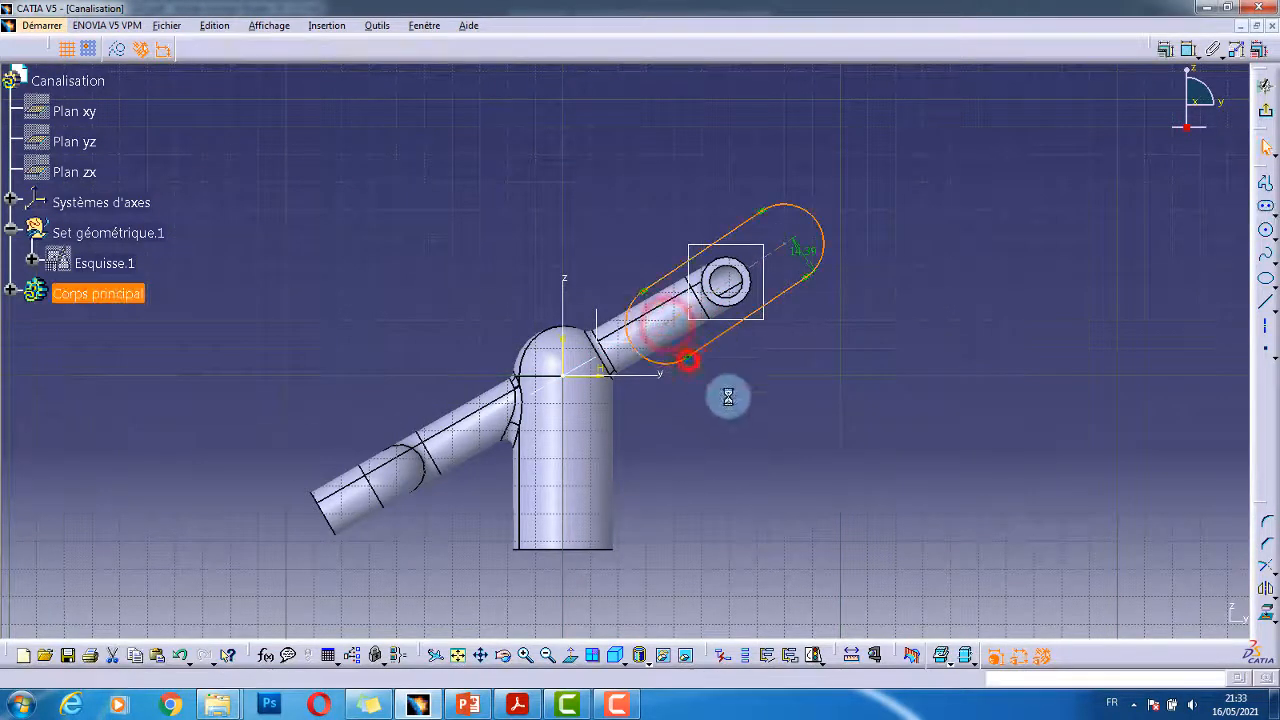
pyautogui.click(791, 387)
pyautogui.keyDown('ctrl'); pyautogui.moveTo(895, 296); pyautogui.dragTo(892, 272, button='middle'); pyautogui.keyUp('ctrl')
pyautogui.hotkey('alt', 'Tab')
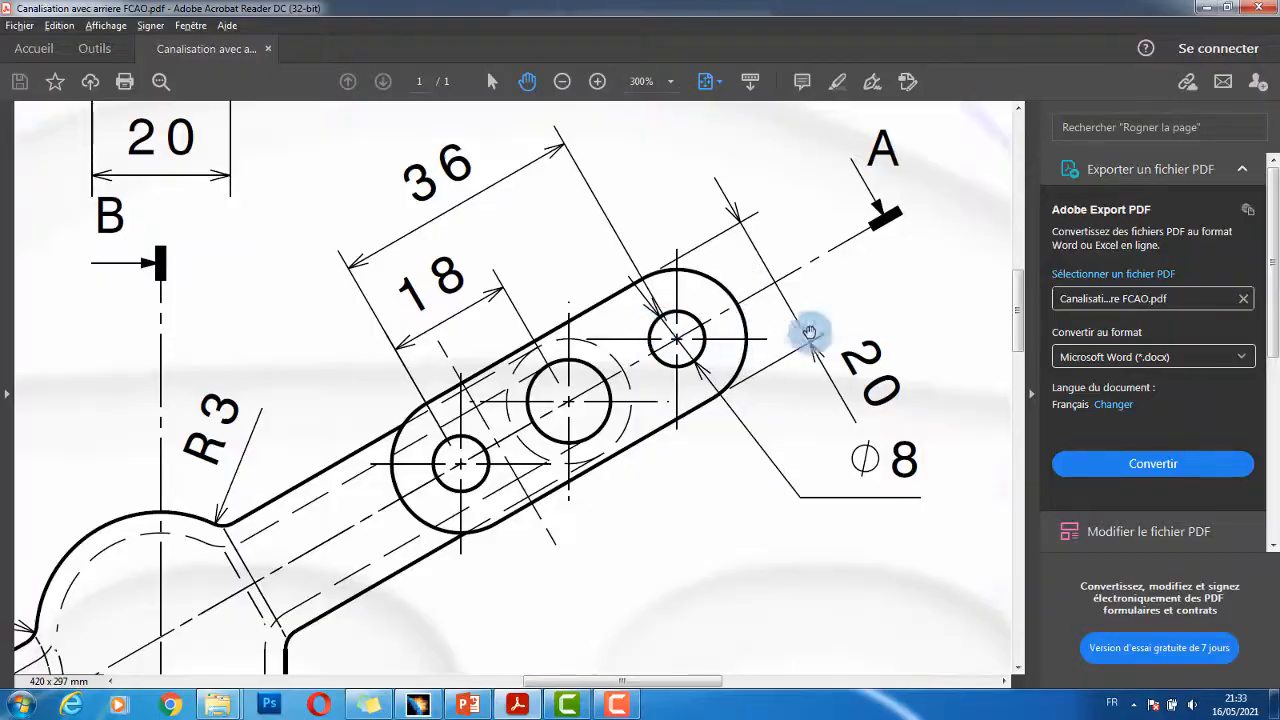
# - Change the oblong's 14,39 dimension to 10 mm
pyautogui.hotkey('alt', 'Tab')
pyautogui.doubleClick(840, 225)
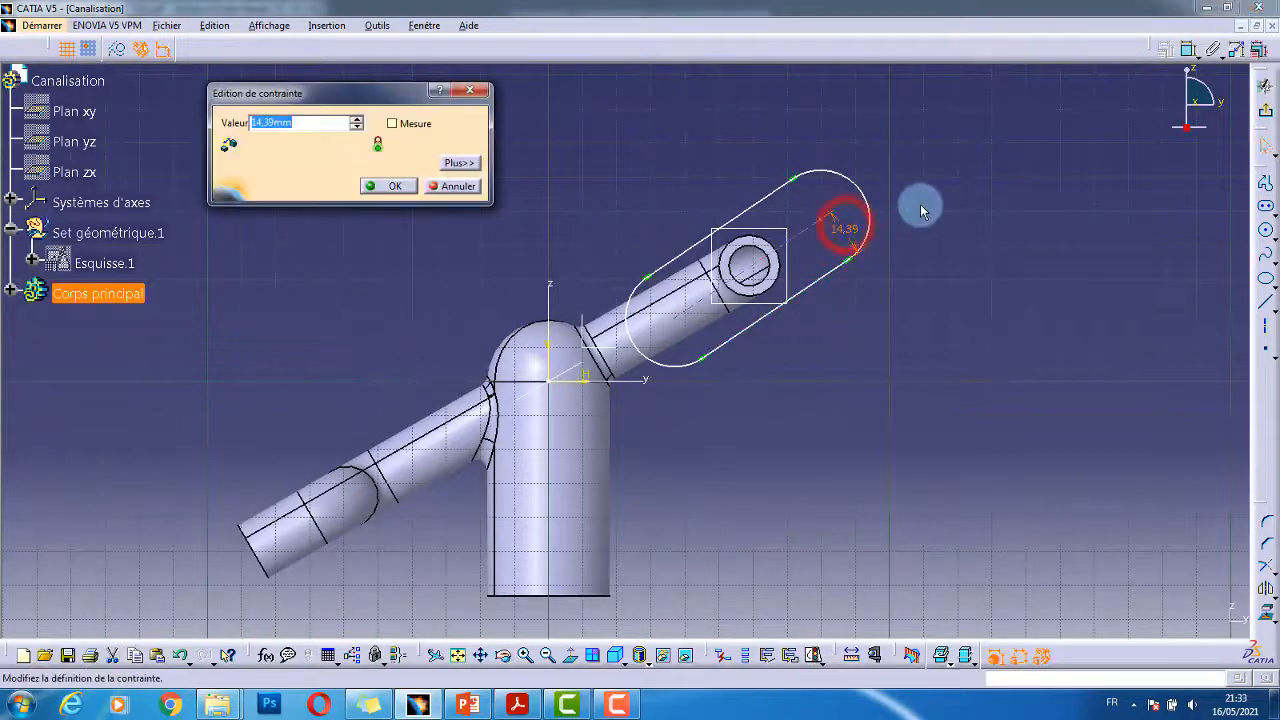
pyautogui.write('10')
pyautogui.press('Return')
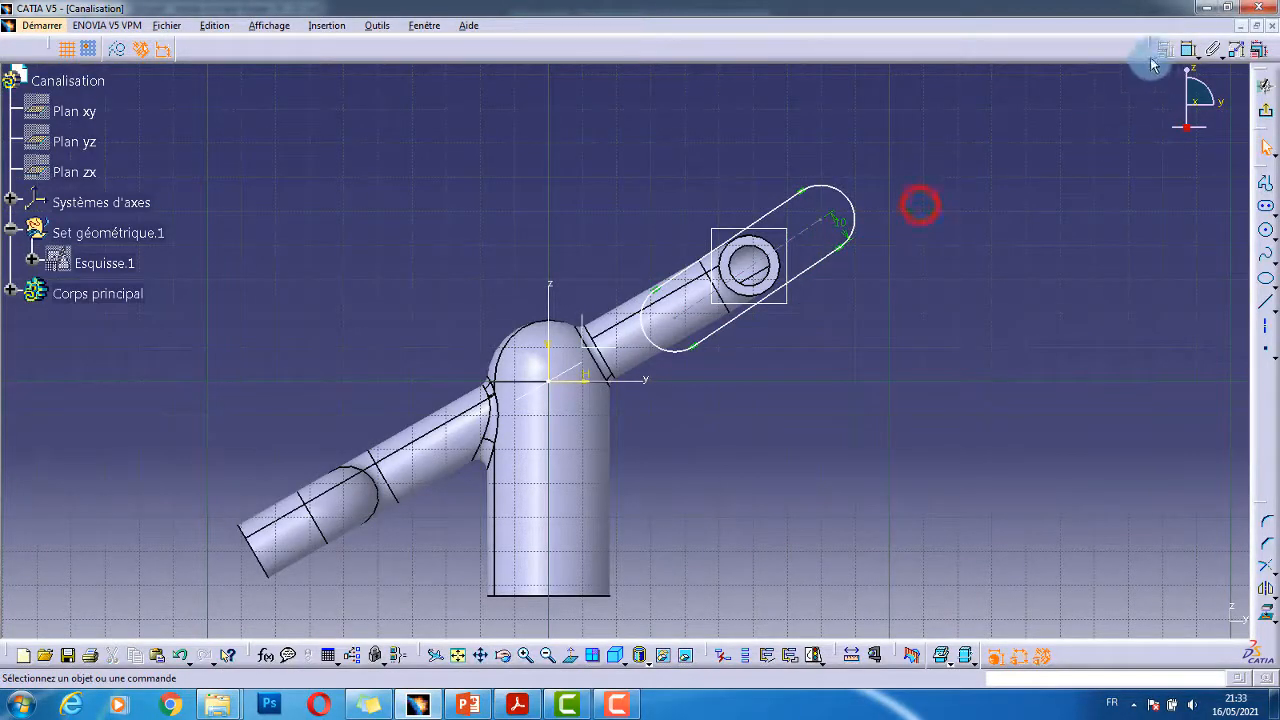
# - Constrain the slot end and add a 36 mm length dimension to the oblong
pyautogui.click(1188, 50)
pyautogui.click(808, 230)
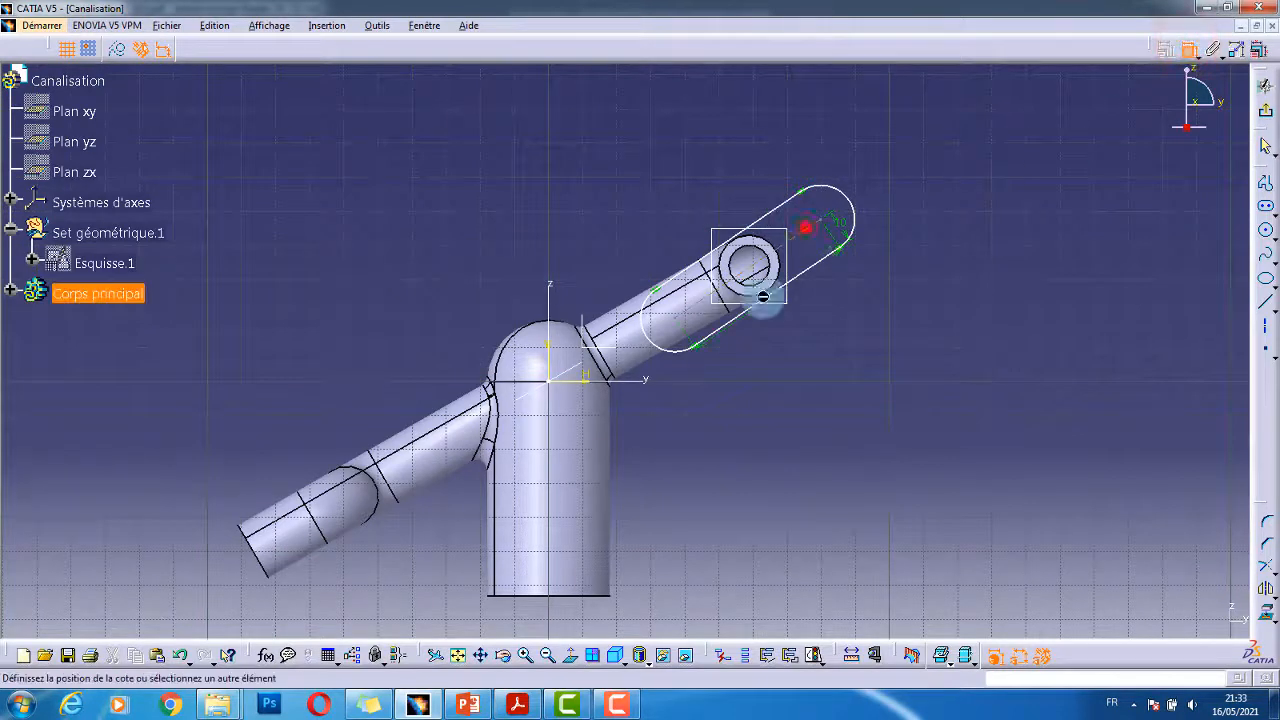
pyautogui.rightClick(672, 315)
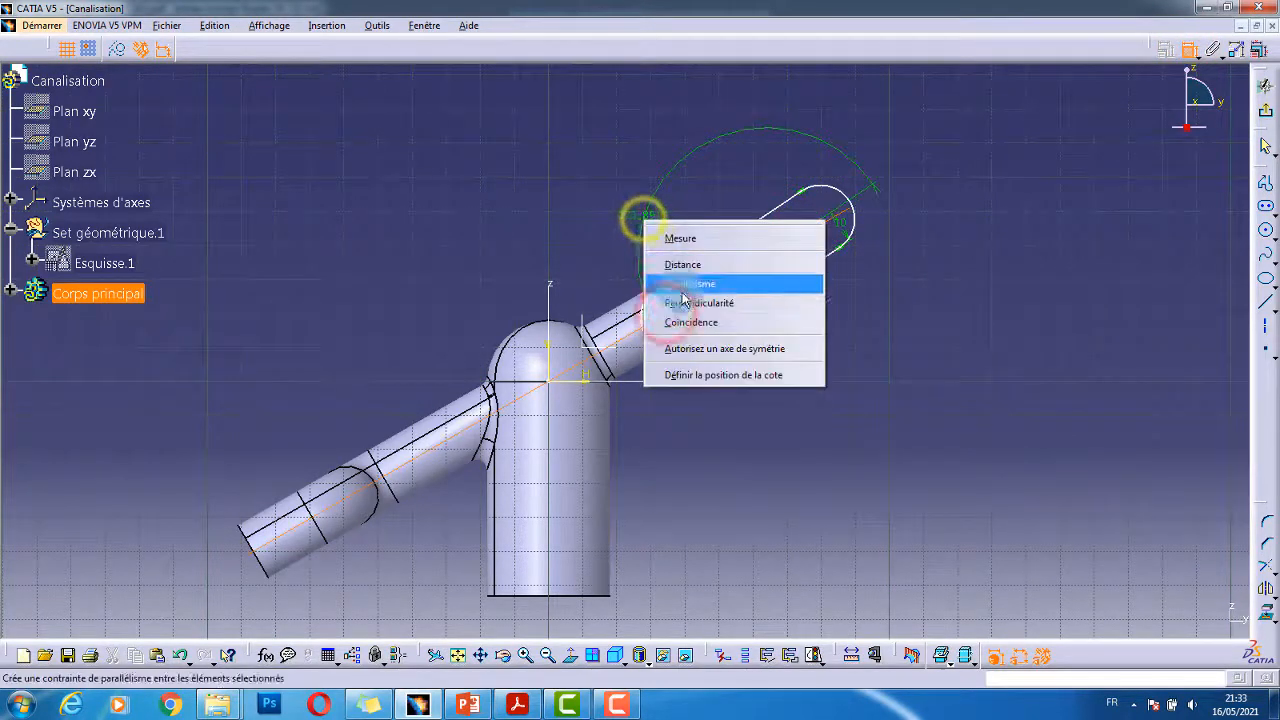
pyautogui.click(708, 320)
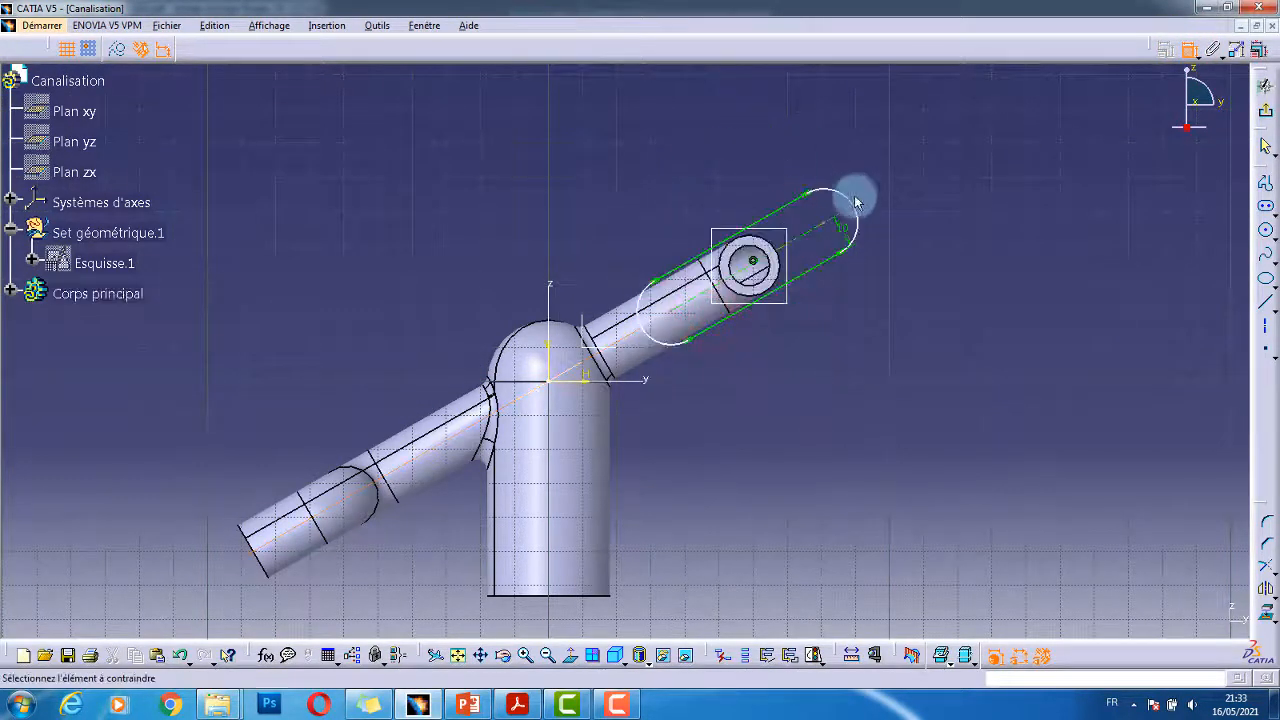
pyautogui.click(818, 237)
pyautogui.hotkey('alt', 'Tab')
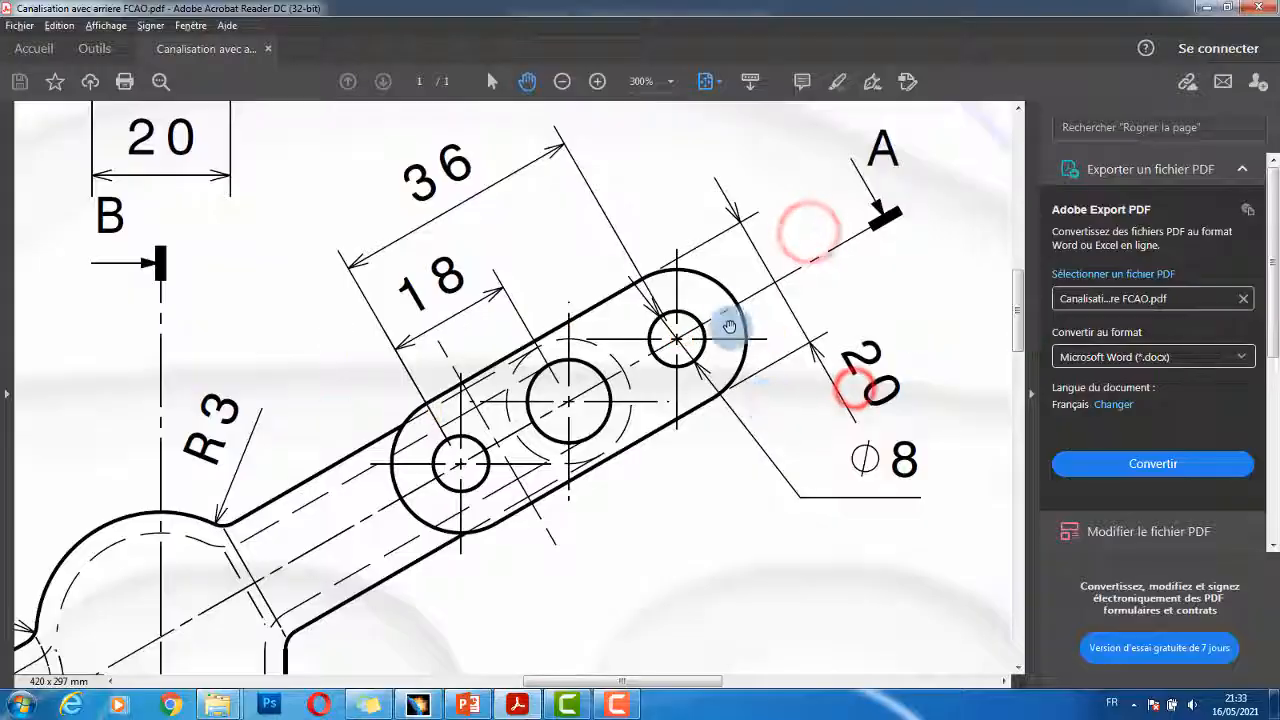
pyautogui.hotkey('alt', 'Tab')
pyautogui.click(835, 387)
pyautogui.doubleClick(852, 380)
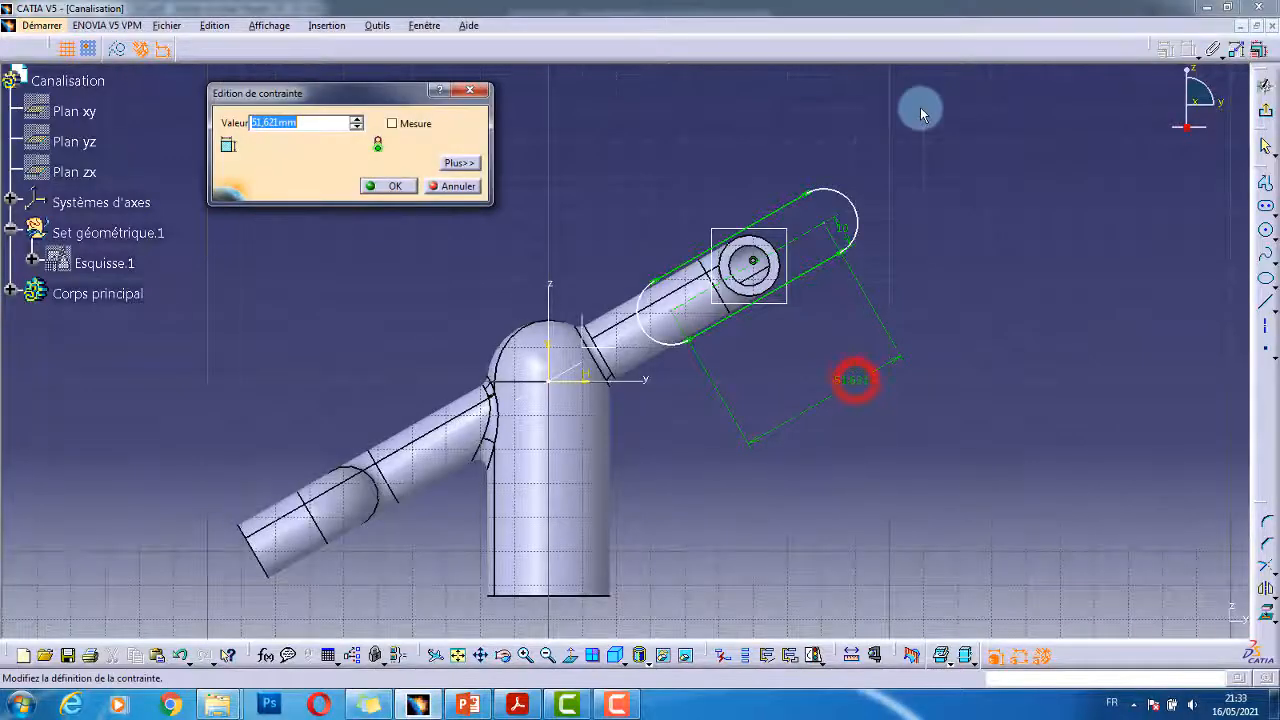
pyautogui.write('36mm')
pyautogui.press('Return')
pyautogui.moveTo(937, 280); pyautogui.dragTo(923, 208, button='middle')
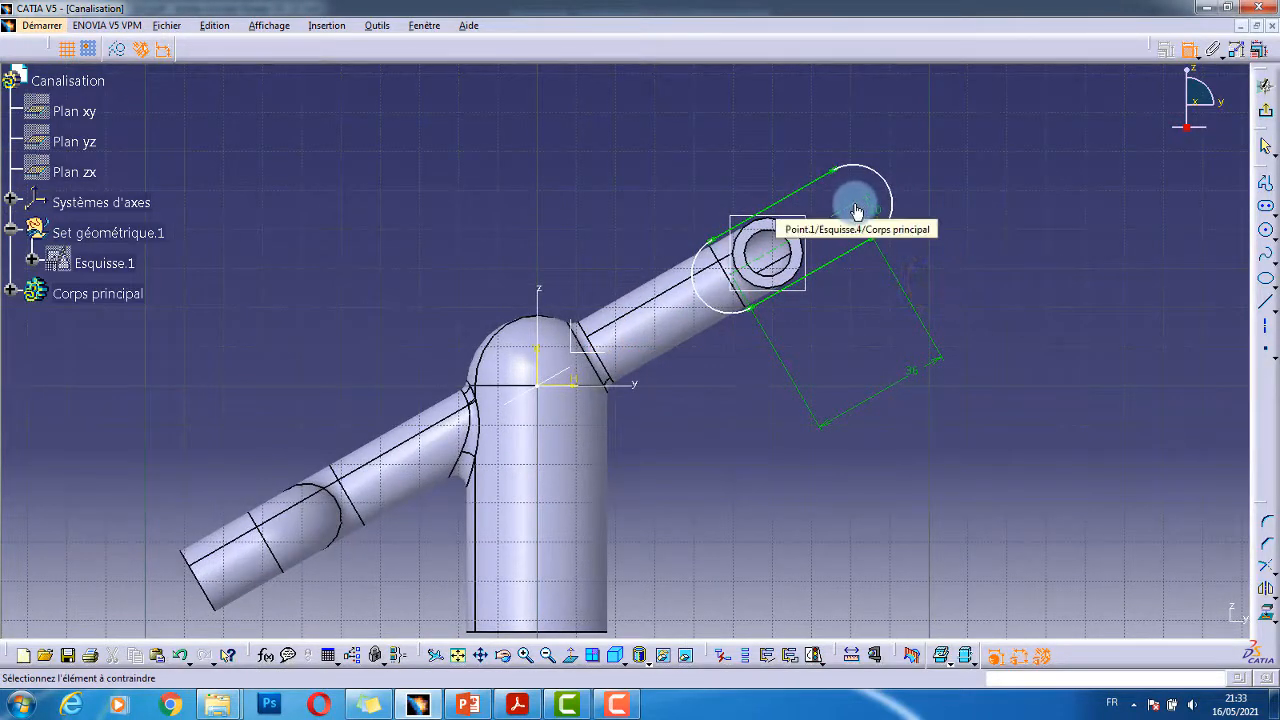
# - Make the slot's end centre point concentric with the pipe's inner circle
pyautogui.click(856, 205)
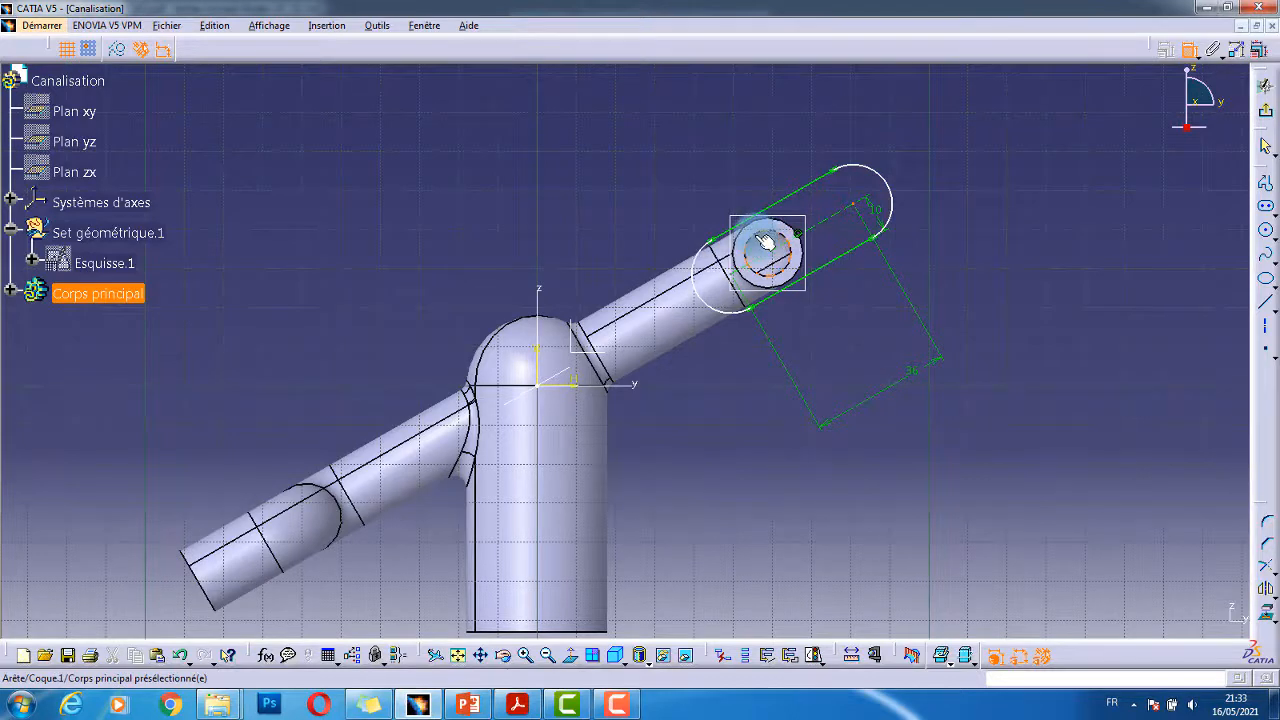
pyautogui.click(766, 241)
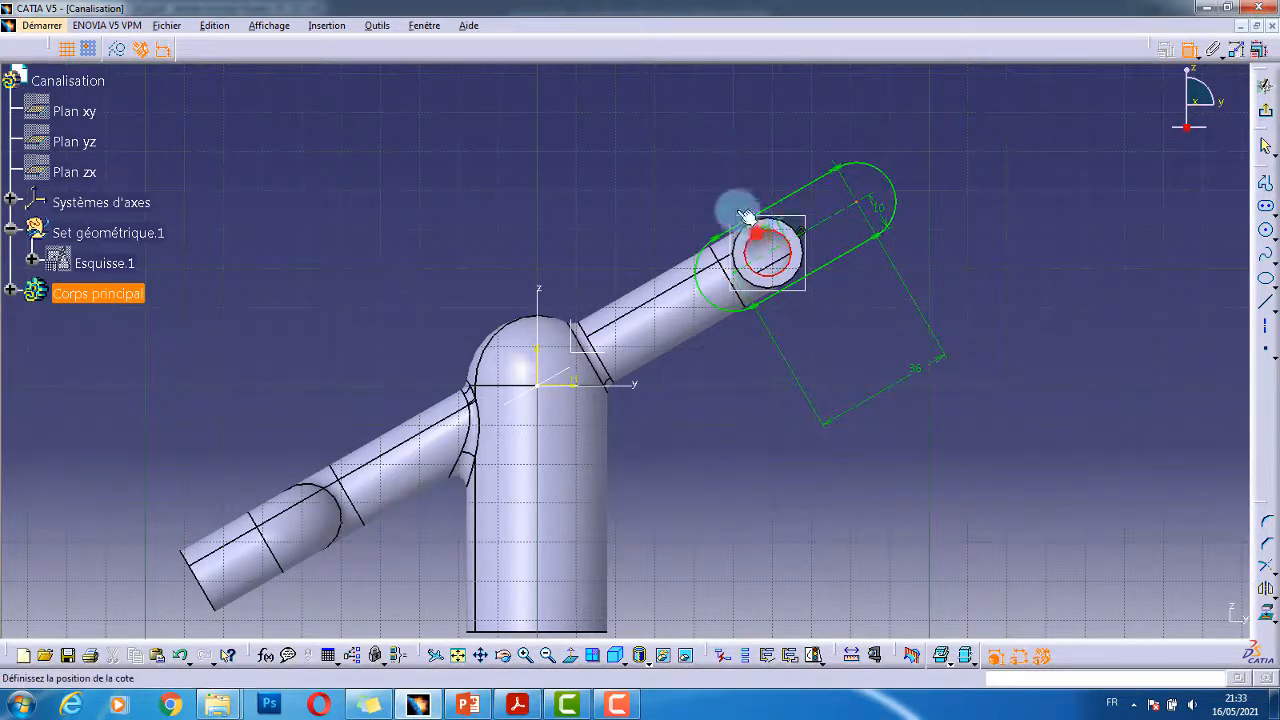
pyautogui.rightClick(724, 170)
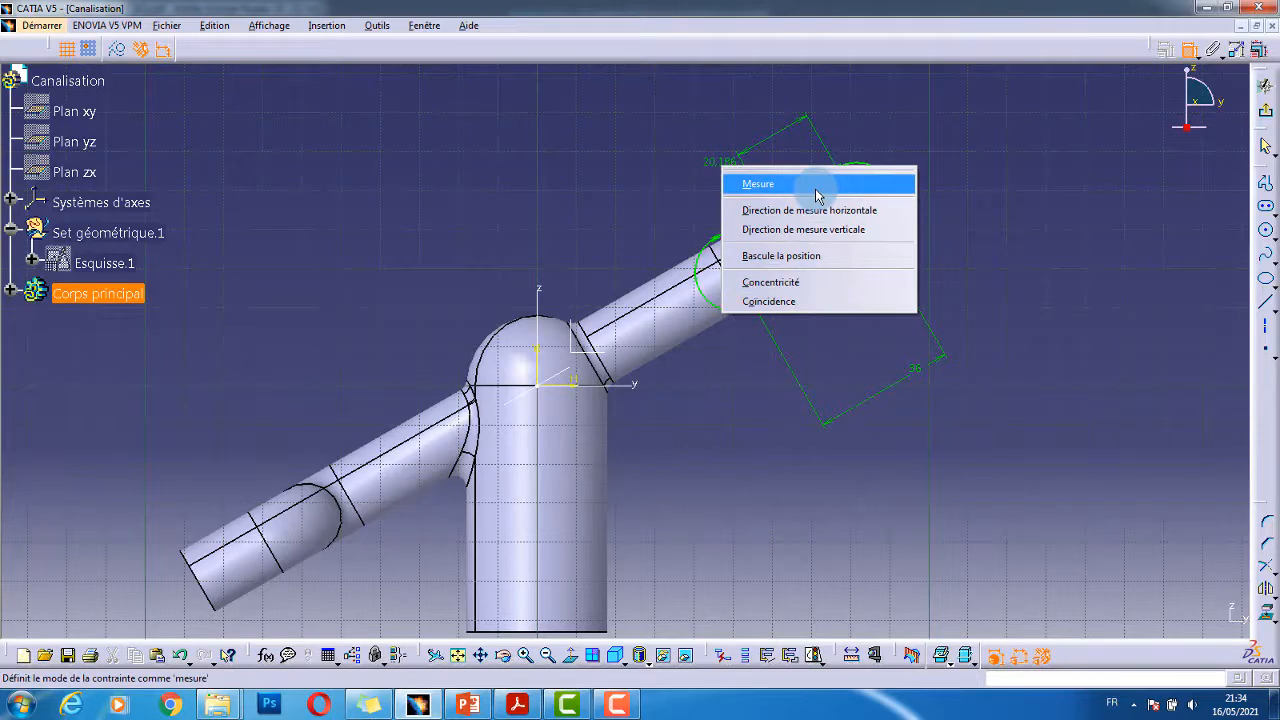
pyautogui.click(815, 283)
pyautogui.click(957, 249)
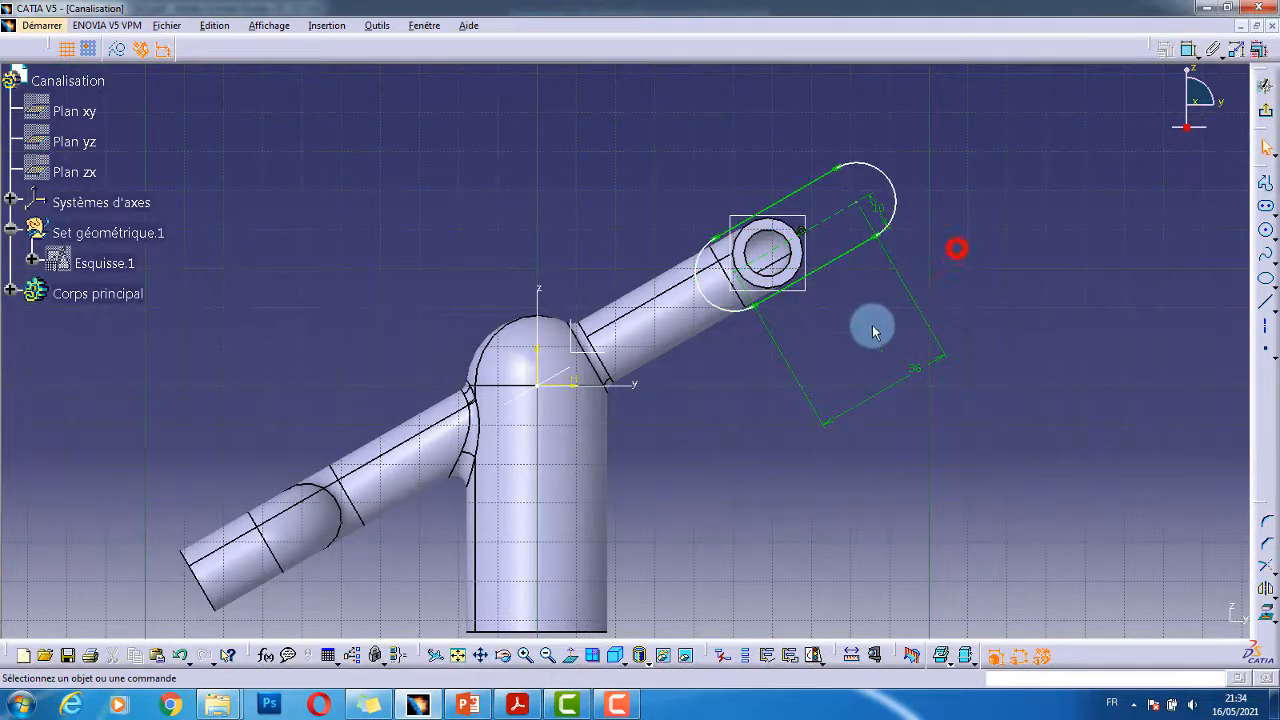
pyautogui.moveTo(872, 328)
pyautogui.mouseDown(button='middle')
pyautogui.moveTo(871, 288)
pyautogui.moveTo(846, 309)
pyautogui.mouseUp(button='middle')
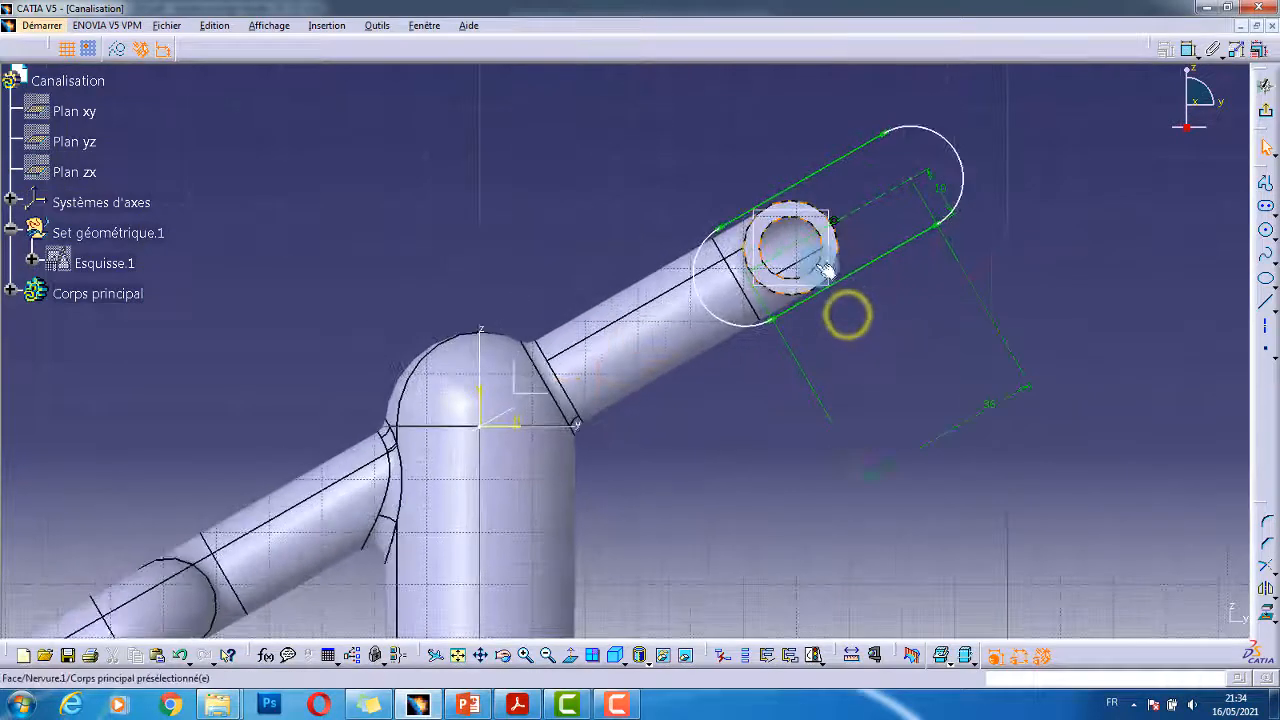
# - Make the sketch point concentric with the pipe's inner circle via the constraints dialog
pyautogui.click(1266, 352)
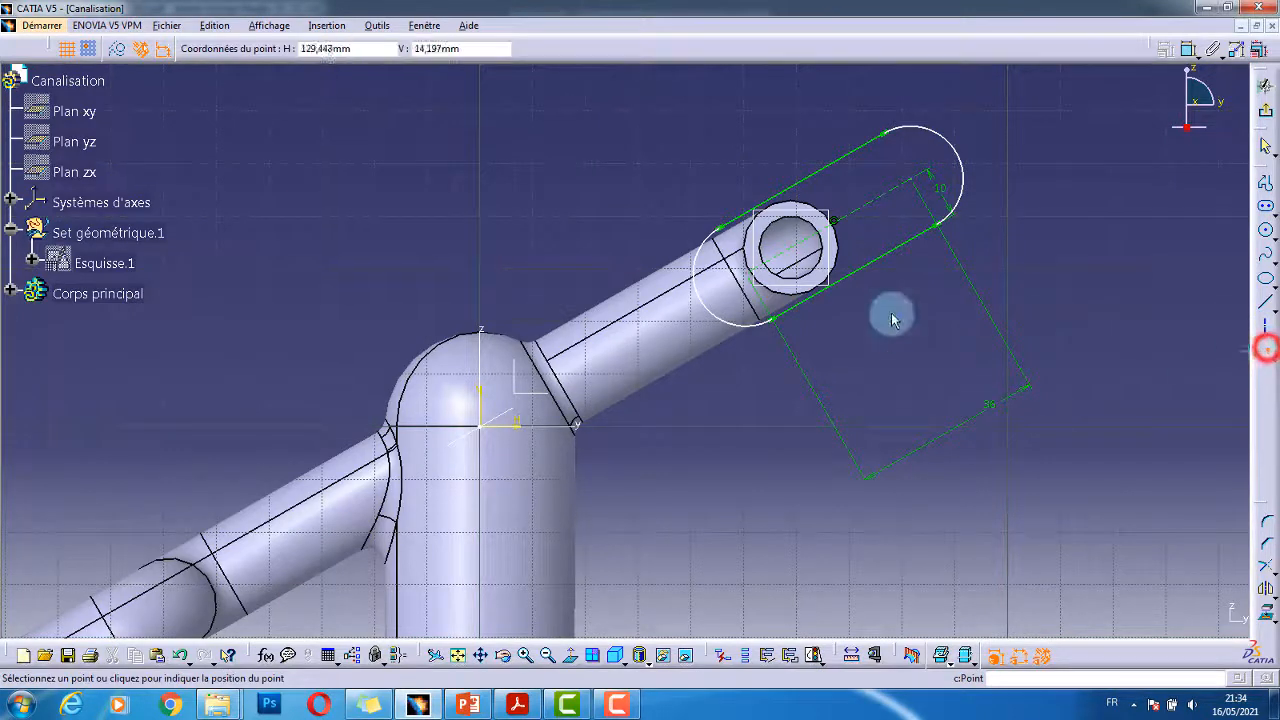
pyautogui.click(118, 50)
pyautogui.click(610, 183)
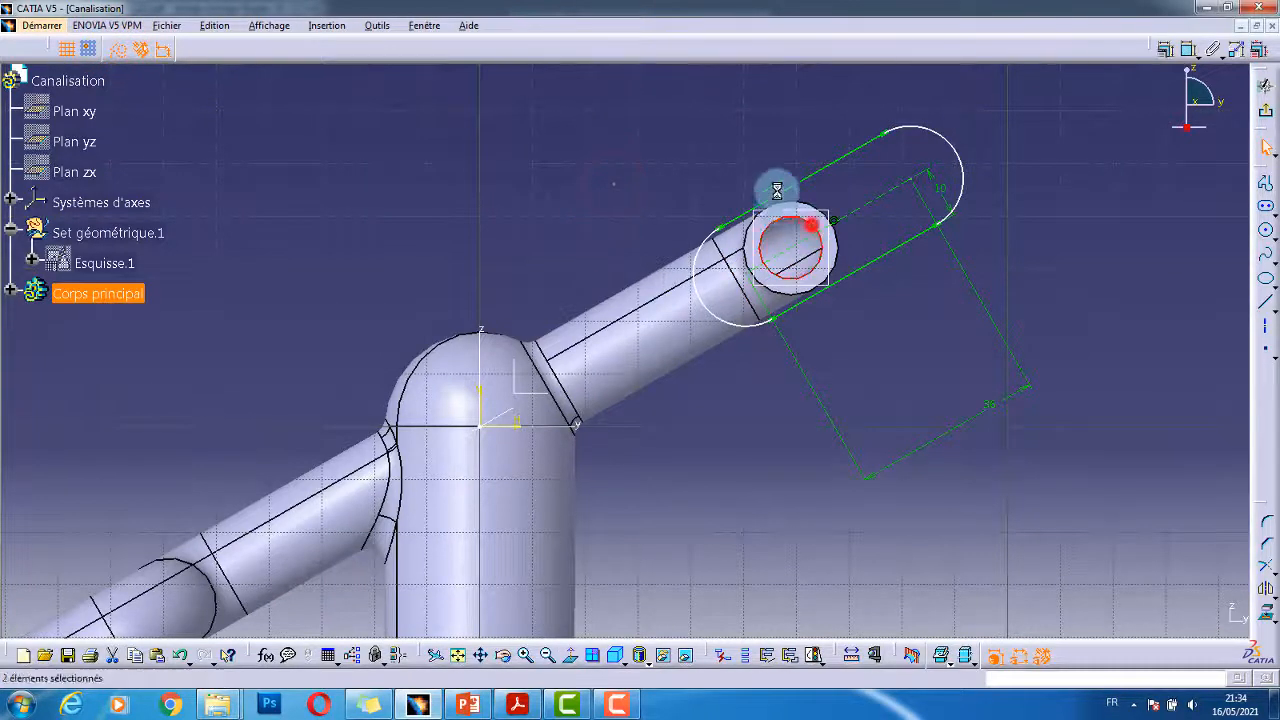
pyautogui.click(1166, 52)
pyautogui.click(1167, 52)
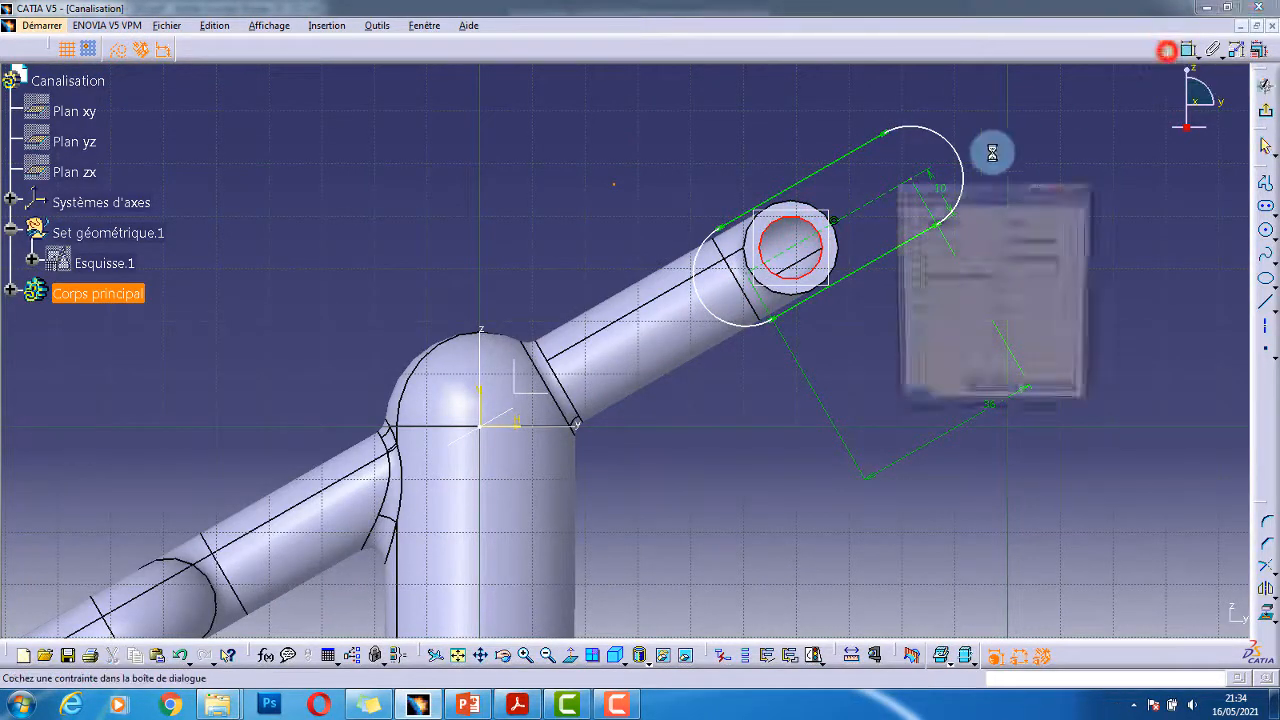
pyautogui.click(1043, 258)
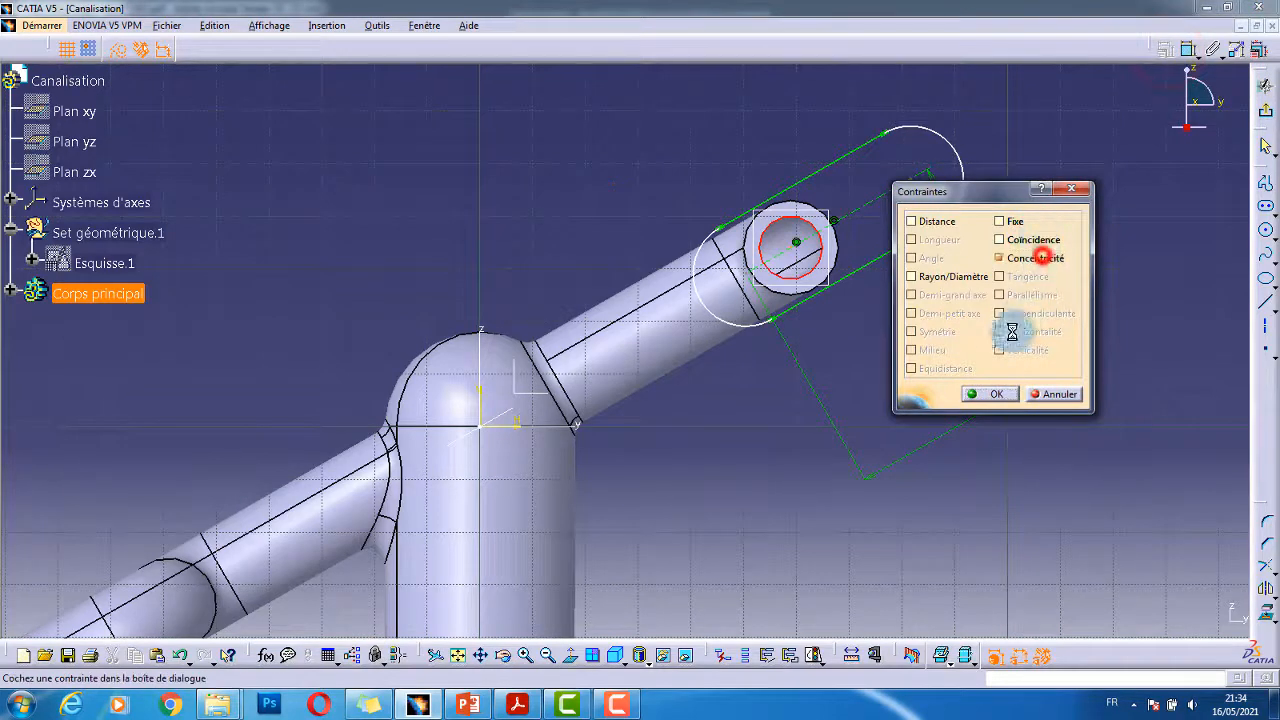
pyautogui.click(990, 393)
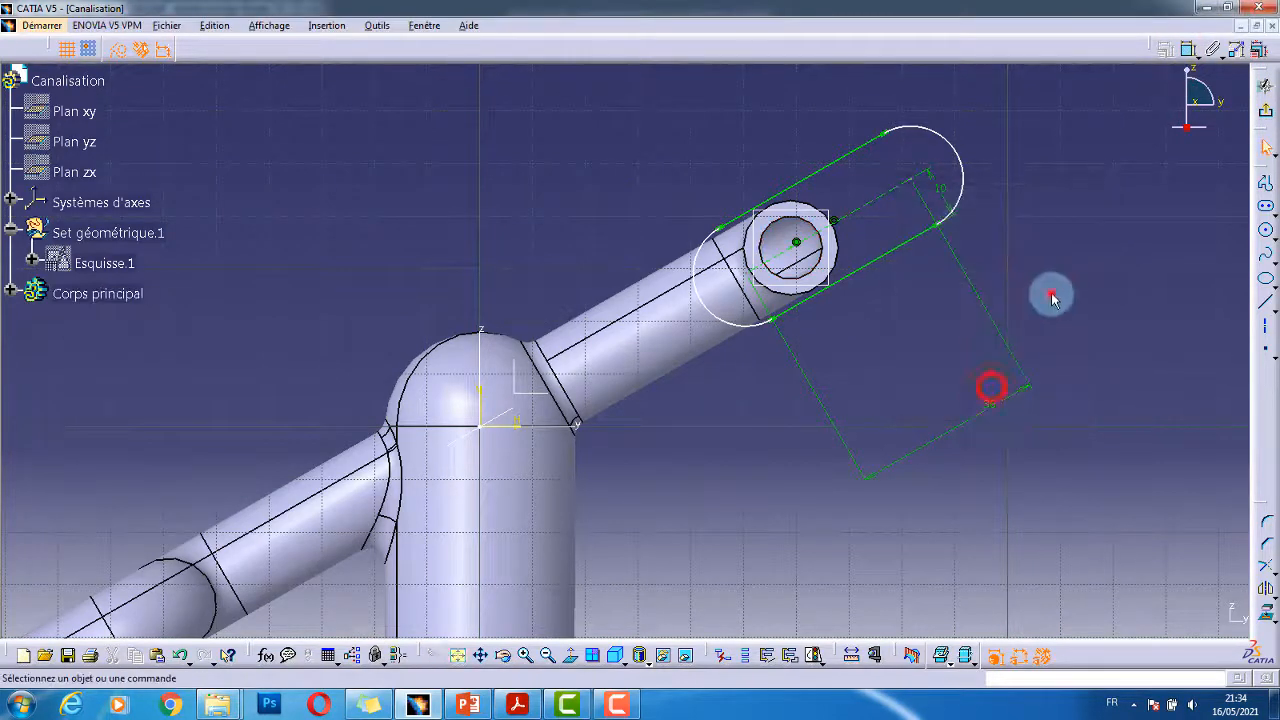
# - Dimension the distance from the slot's end centre to the pipe centre as 18 mm
pyautogui.click(1188, 50)
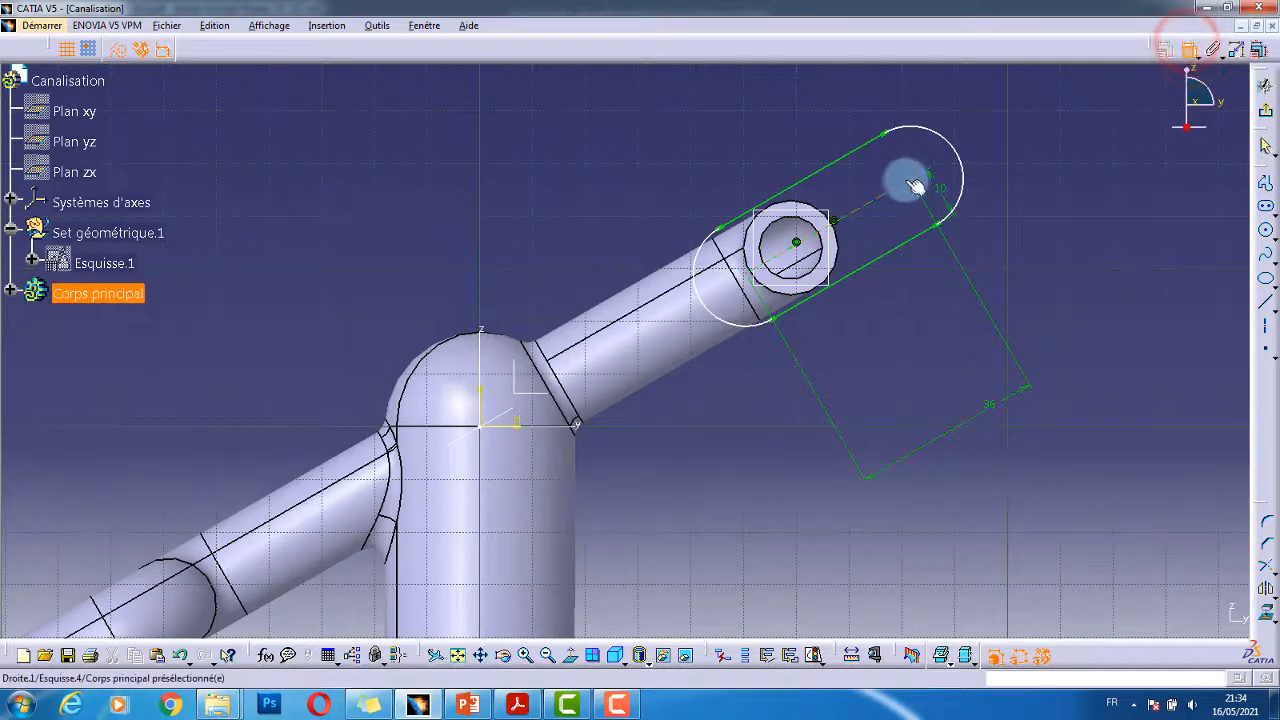
pyautogui.click(910, 178)
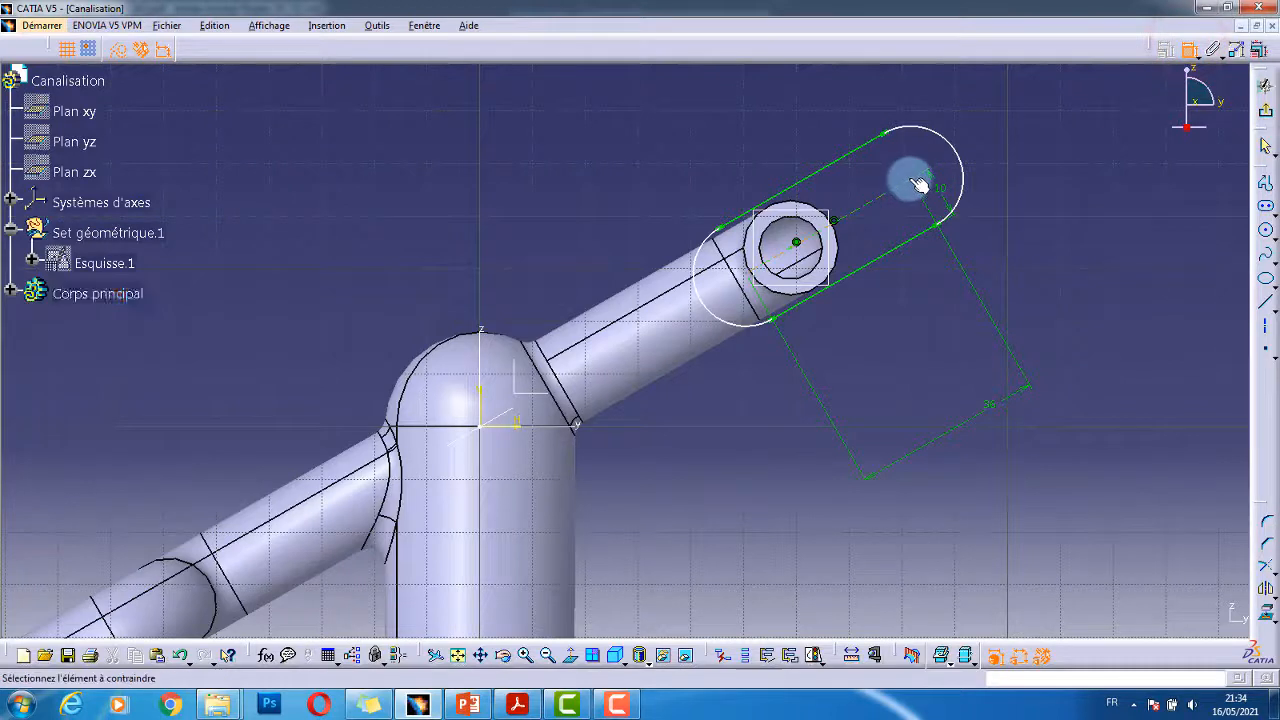
pyautogui.click(796, 251)
pyautogui.click(909, 357)
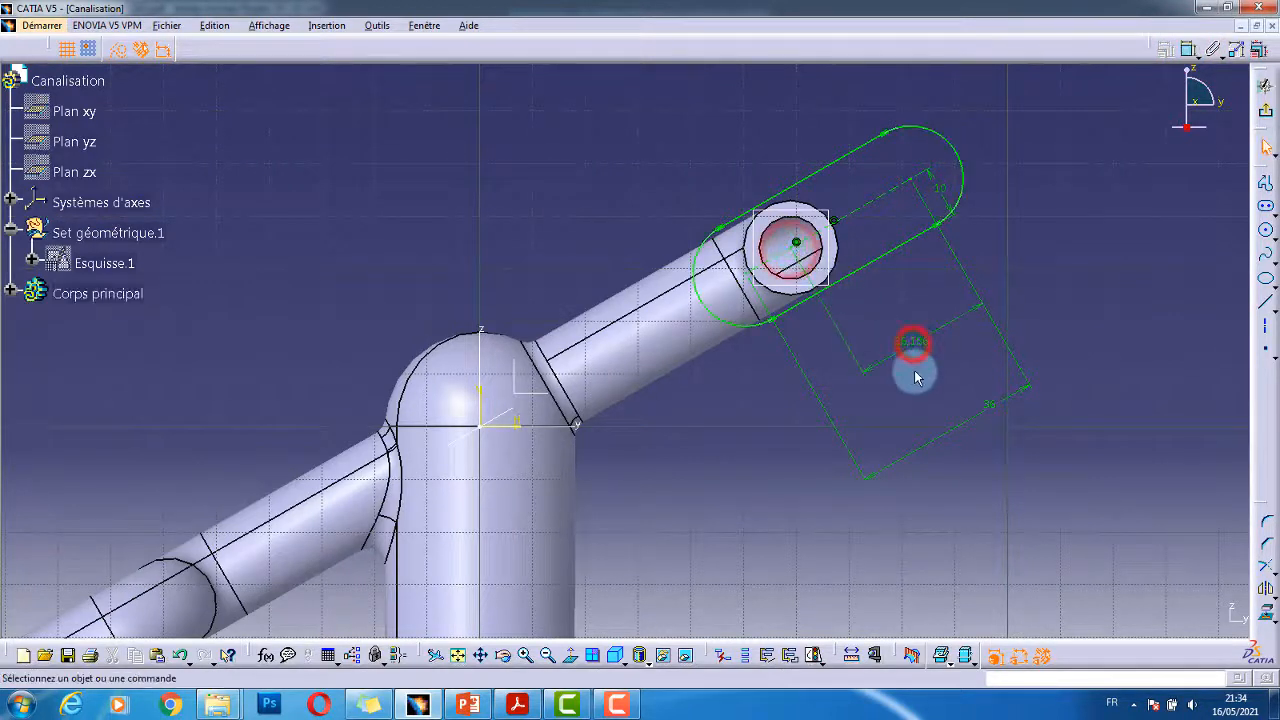
pyautogui.hotkey('alt', 'Tab')
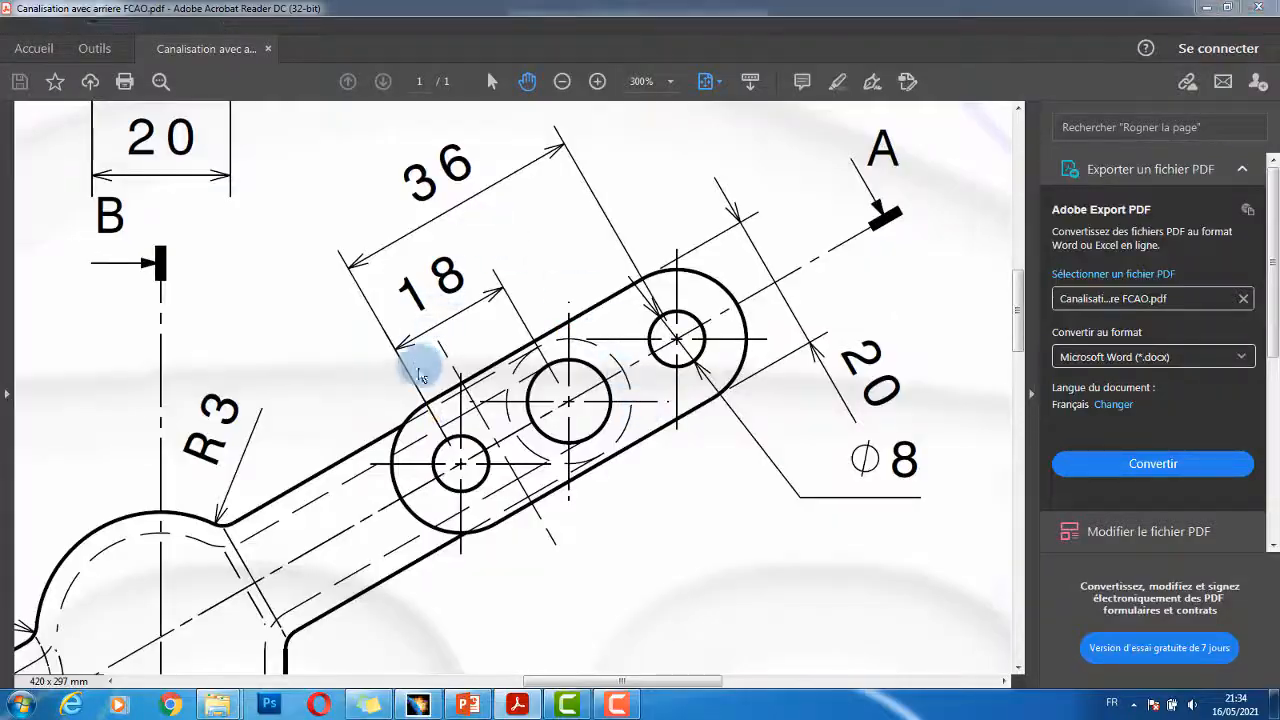
pyautogui.hotkey('alt', 'Tab')
pyautogui.doubleClick(903, 349)
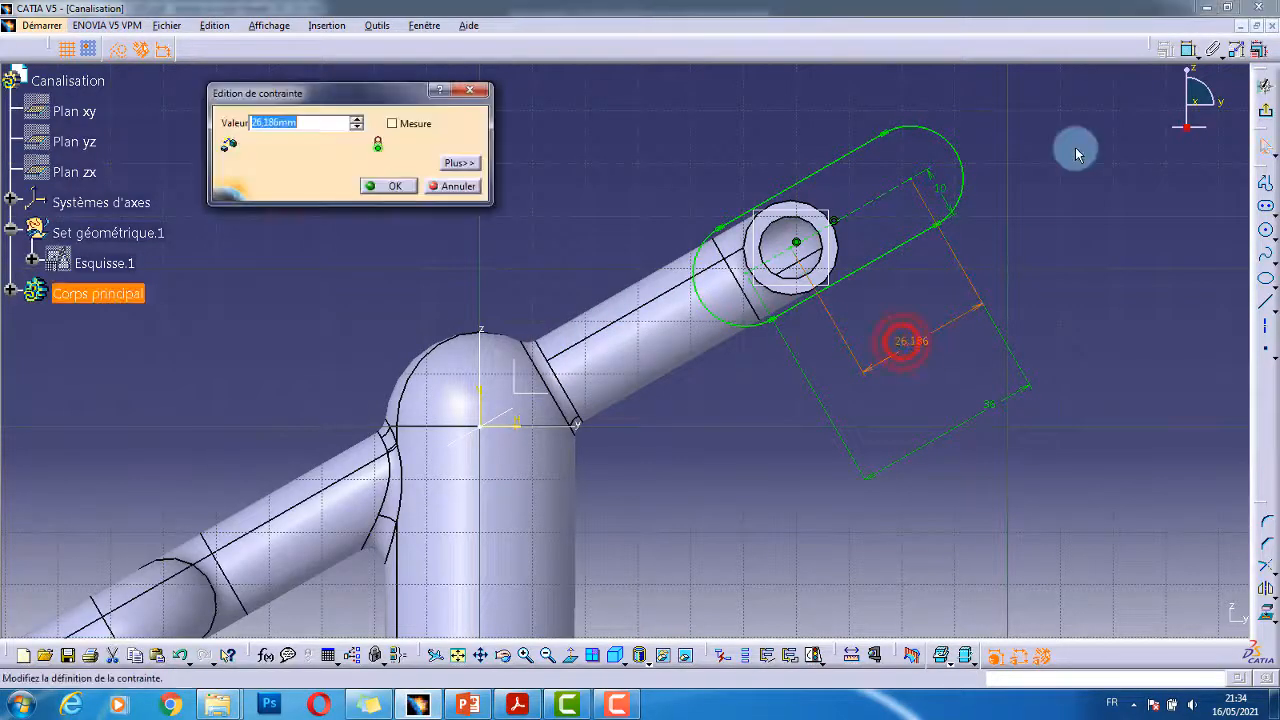
pyautogui.write('18')
pyautogui.press('Return')
pyautogui.click(1091, 223)
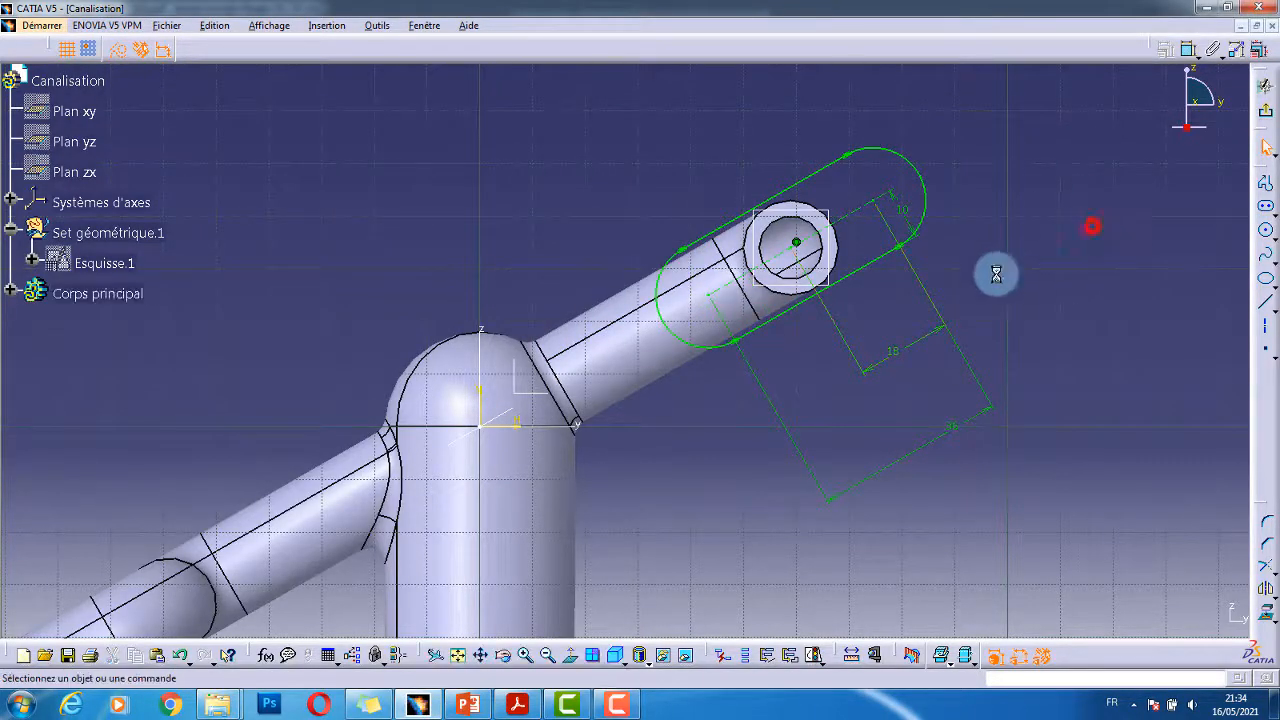
pyautogui.moveTo(994, 274)
pyautogui.mouseDown(button='middle')
pyautogui.moveTo(943, 360)
pyautogui.moveTo(878, 313)
pyautogui.moveTo(840, 343)
pyautogui.moveTo(799, 453)
pyautogui.mouseUp(button='middle')
pyautogui.click(994, 262)
# - Draw two hole circles at the ends of the oblong flange outline
pyautogui.click(1265, 230)
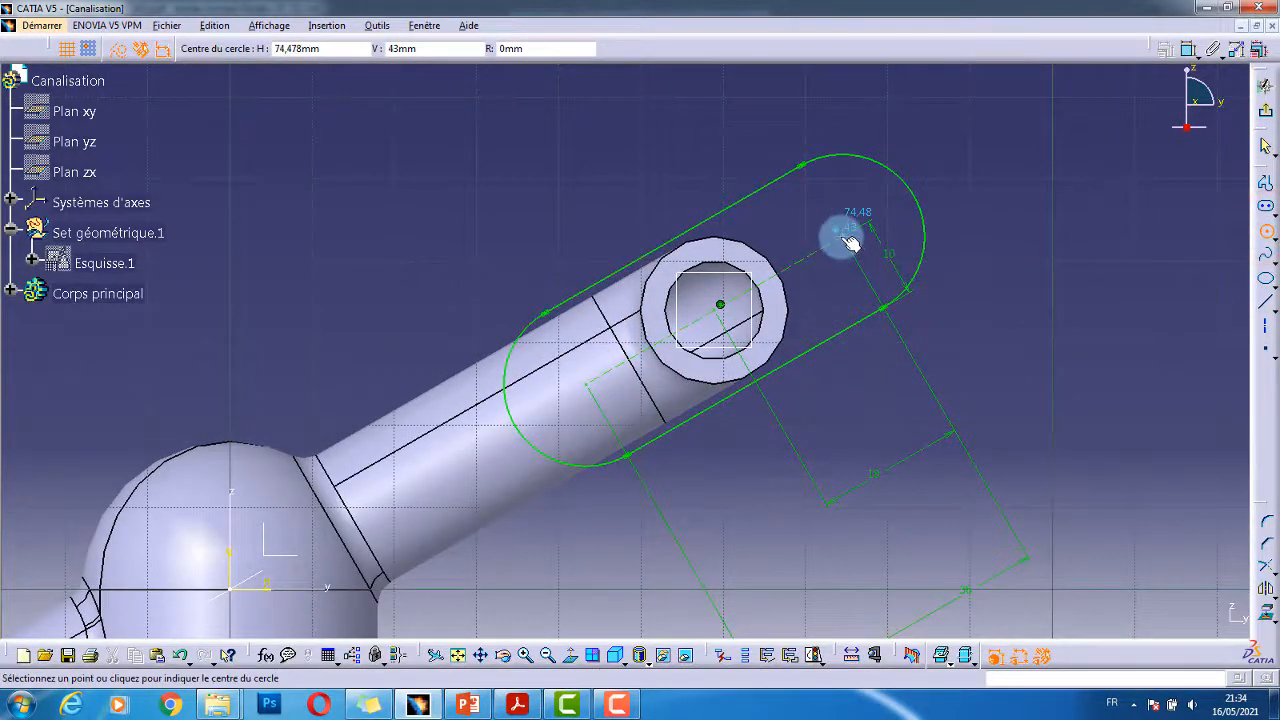
pyautogui.click(841, 237)
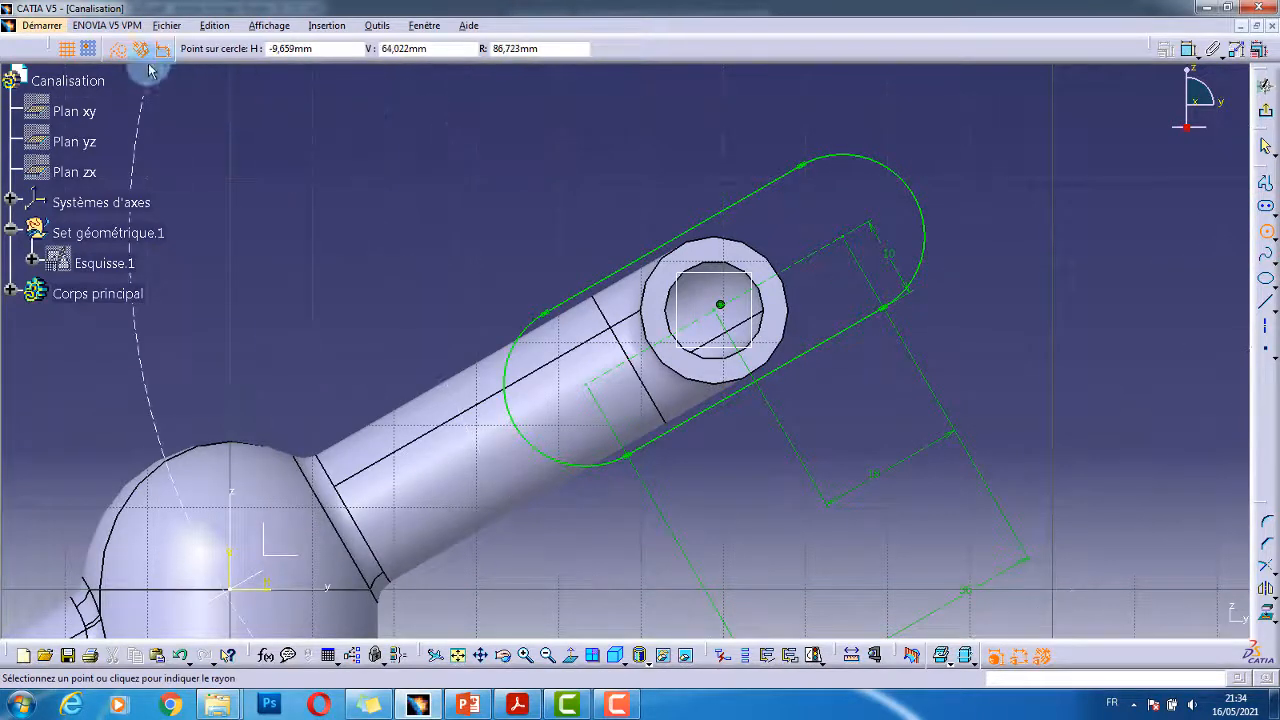
pyautogui.click(118, 48)
pyautogui.click(826, 213)
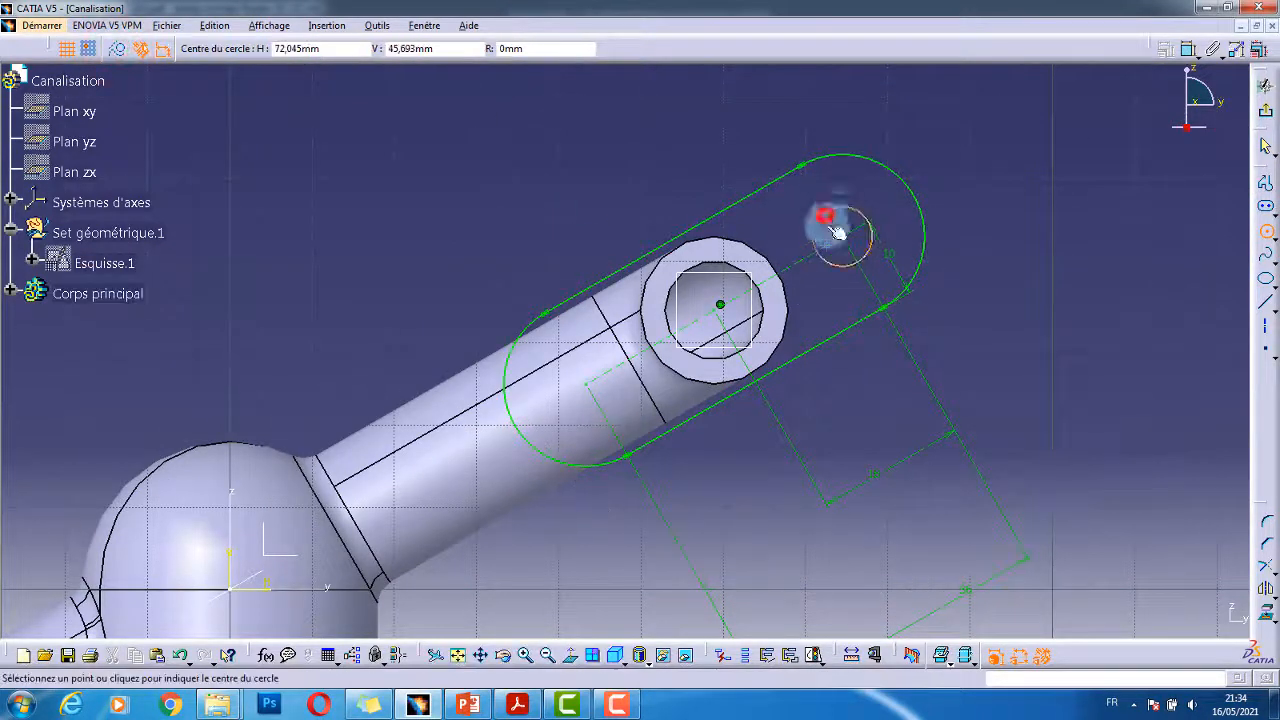
pyautogui.click(587, 384)
pyautogui.click(598, 357)
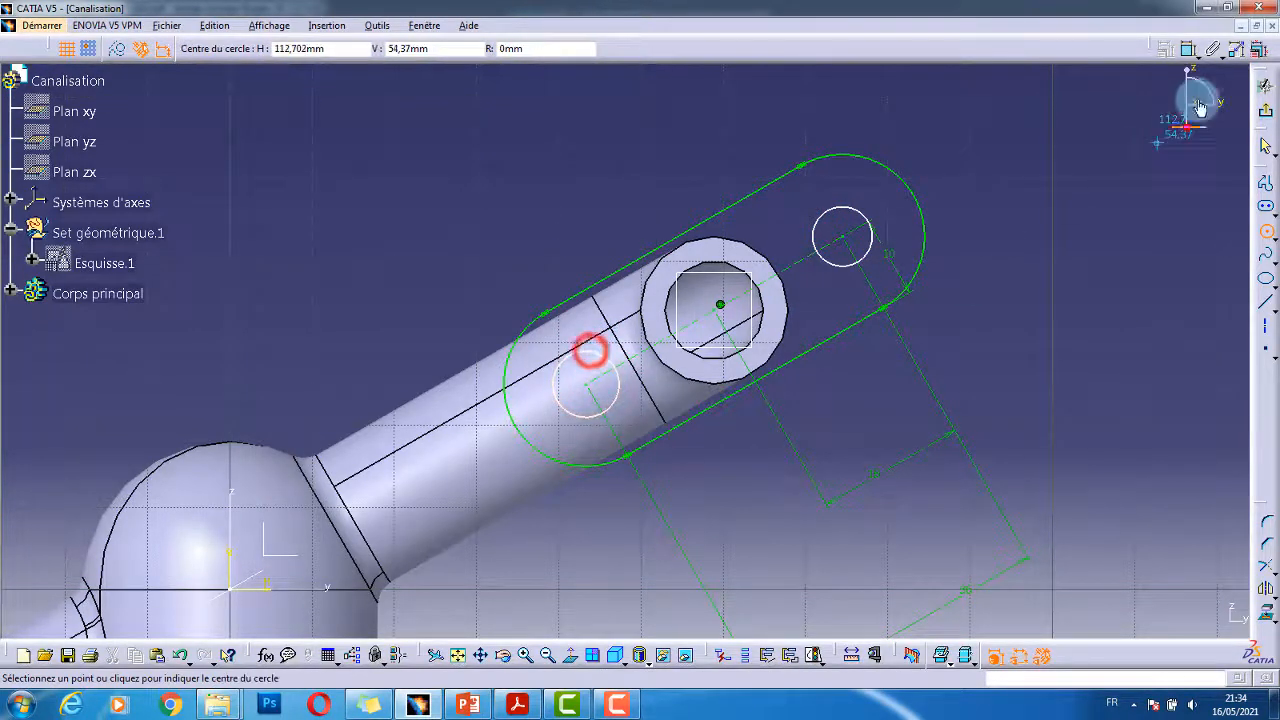
# - Dimension both hole circles to an 8 mm diameter
pyautogui.click(1188, 50)
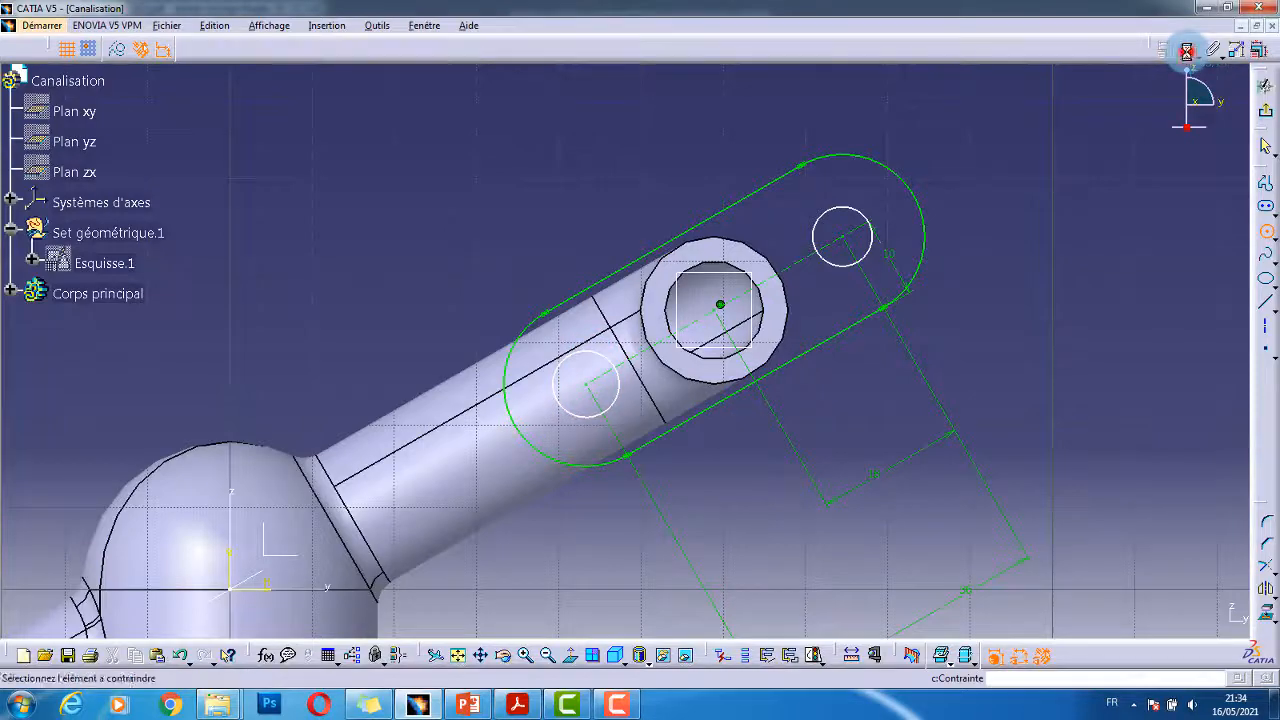
pyautogui.click(843, 207)
pyautogui.hotkey('alt', 'Tab')
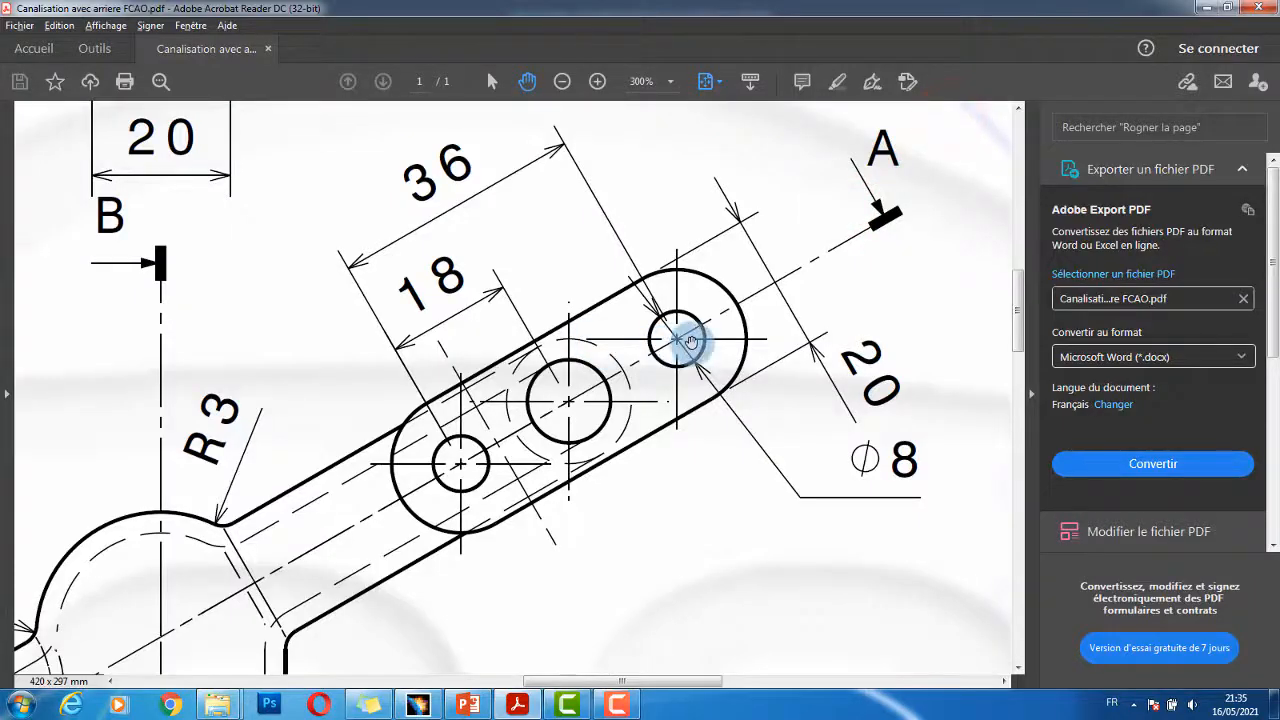
pyautogui.hotkey('alt', 'Tab')
pyautogui.doubleClick(946, 118)
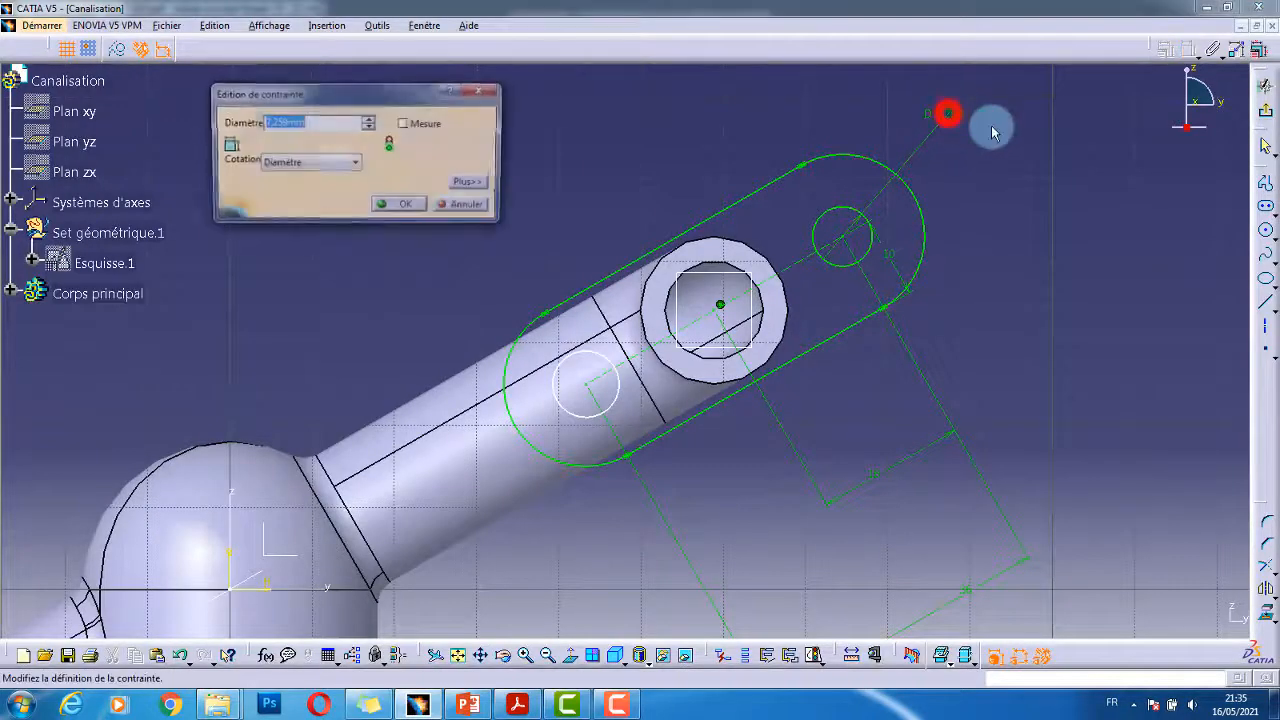
pyautogui.write('8')
pyautogui.press('Return')
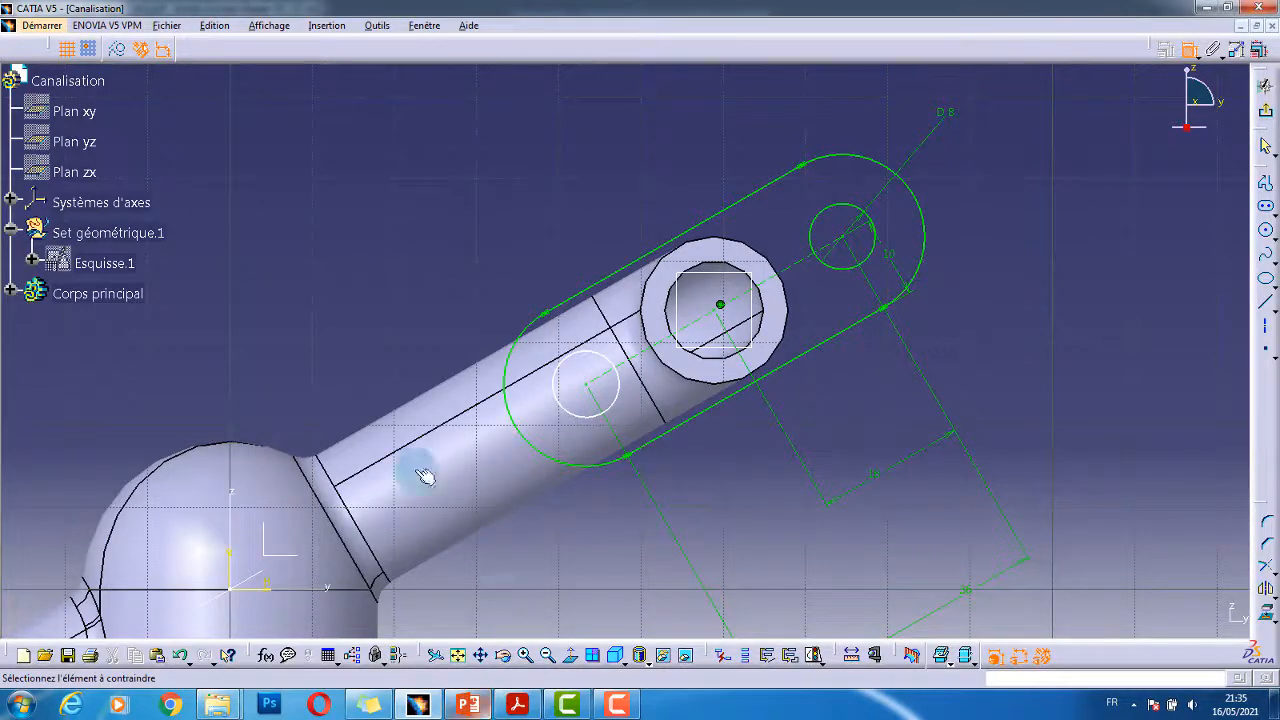
pyautogui.click(556, 365)
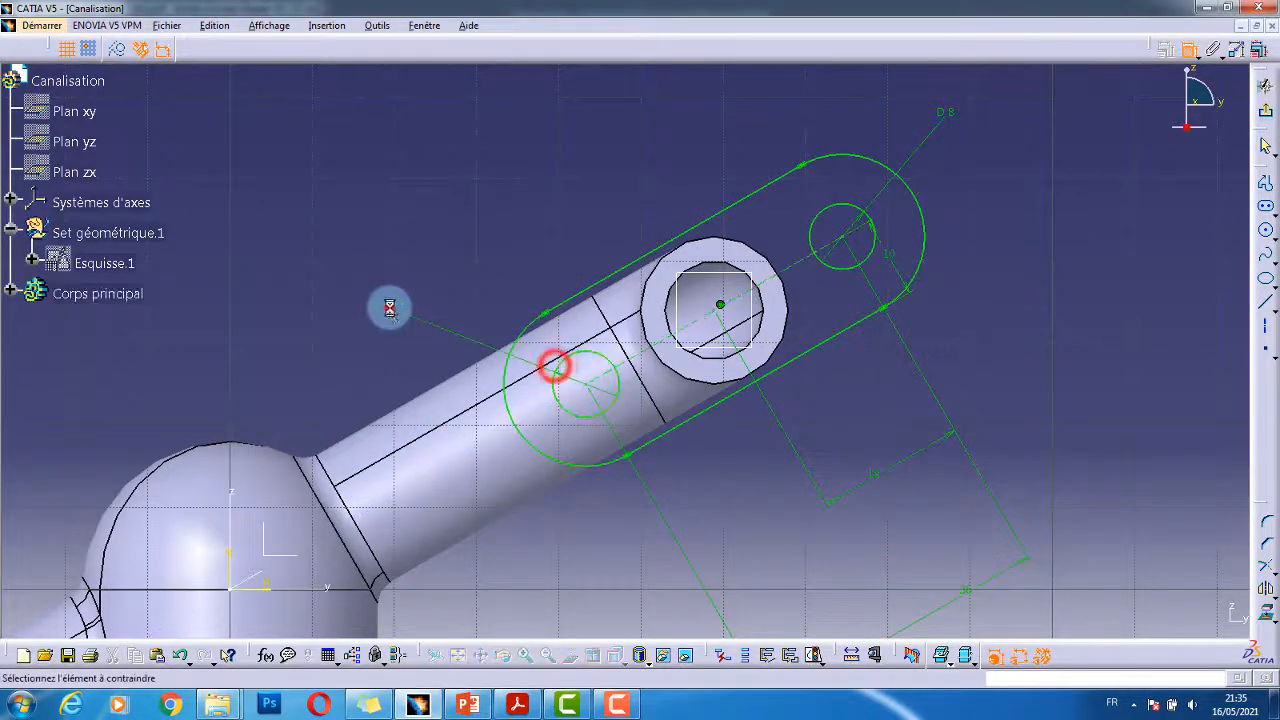
pyautogui.doubleClick(386, 306)
pyautogui.doubleClick(278, 122)
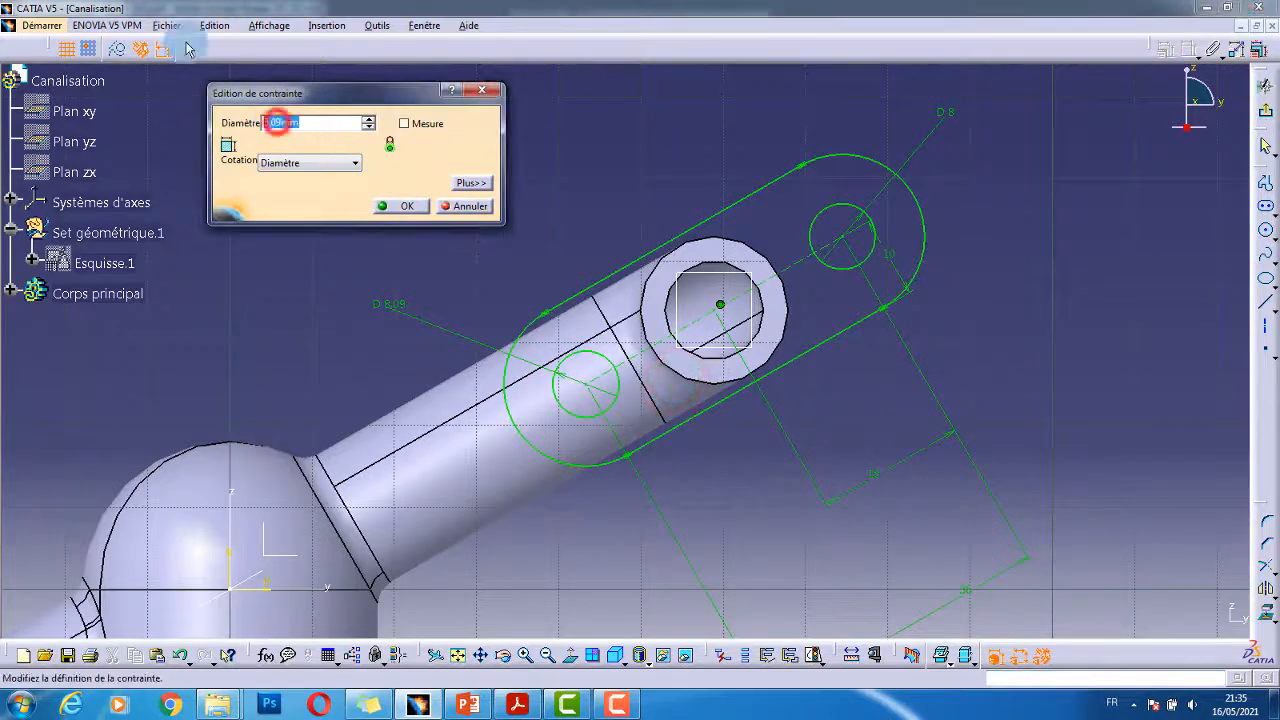
pyautogui.press('Return')
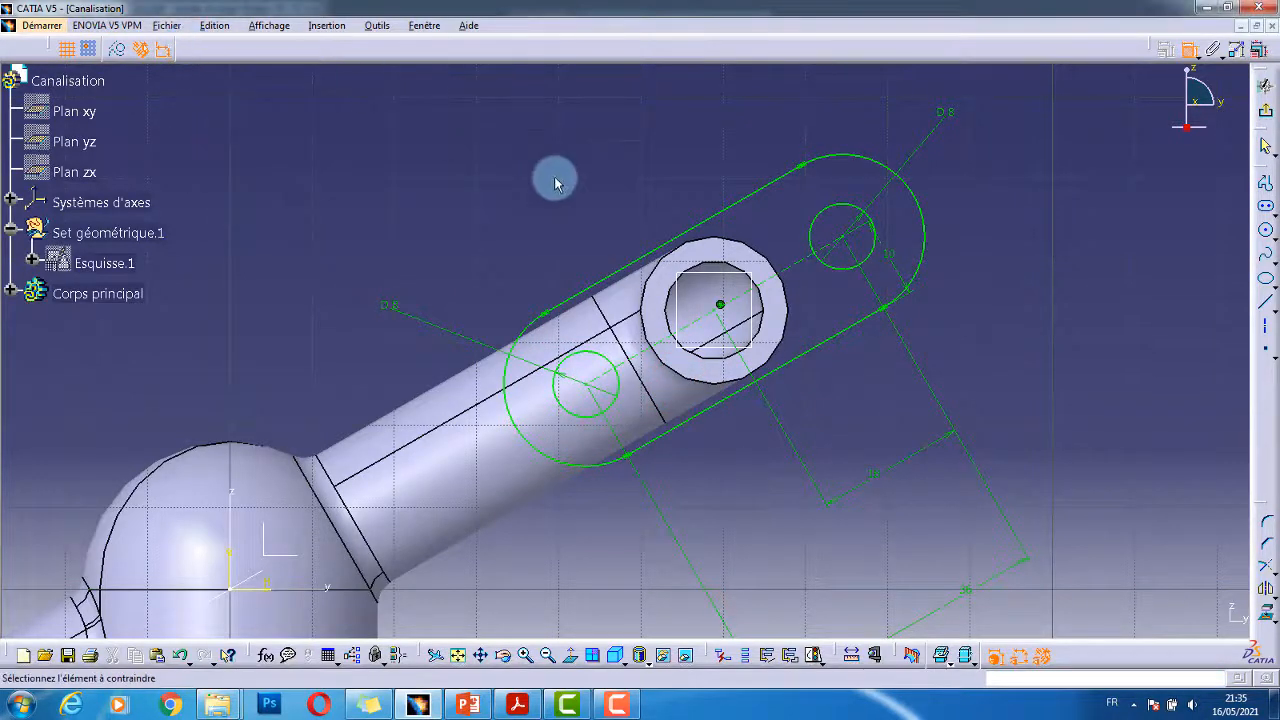
# - Project the pipe end's outer edge into the flange sketch with Projection des éléments 3D
pyautogui.moveTo(824, 353)
pyautogui.mouseDown(button='middle')
pyautogui.moveTo(828, 299)
pyautogui.moveTo(783, 343)
pyautogui.moveTo(765, 311)
pyautogui.moveTo(758, 363)
pyautogui.moveTo(644, 299)
pyautogui.moveTo(700, 362)
pyautogui.moveTo(663, 357)
pyautogui.moveTo(775, 302)
pyautogui.moveTo(737, 314)
pyautogui.moveTo(734, 252)
pyautogui.mouseUp(button='middle')
pyautogui.click(1055, 301)
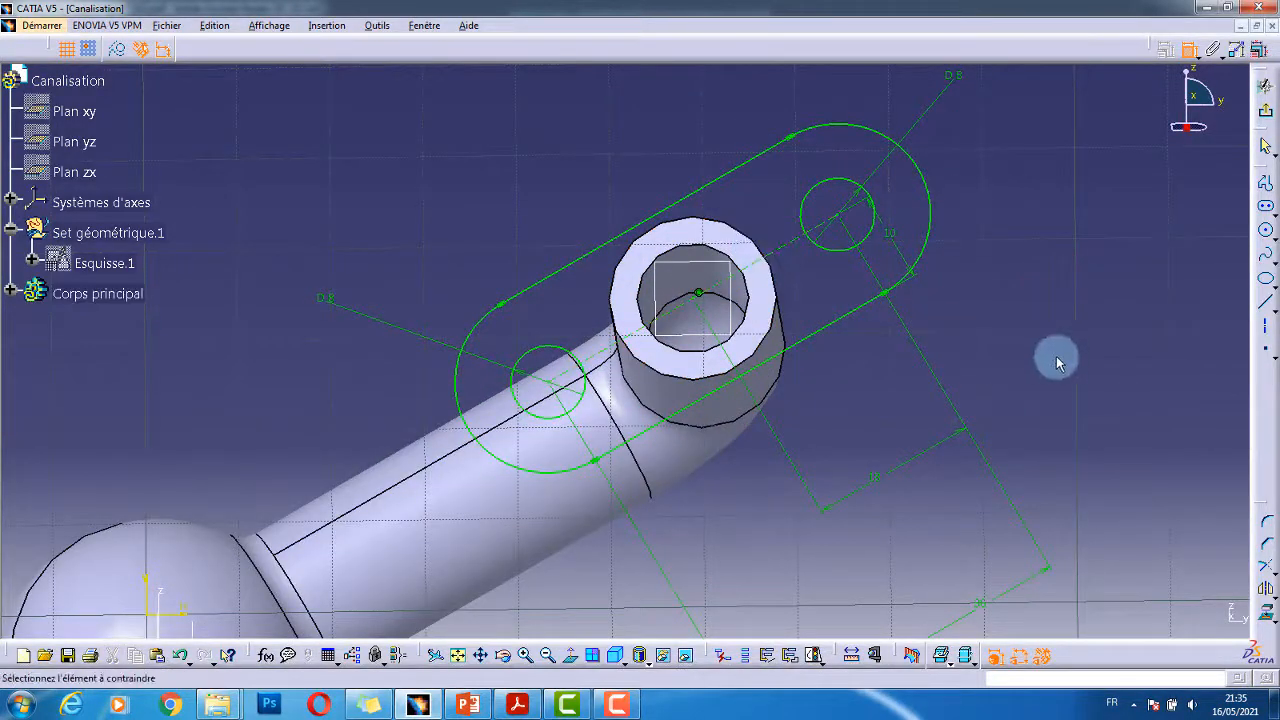
pyautogui.click(1265, 615)
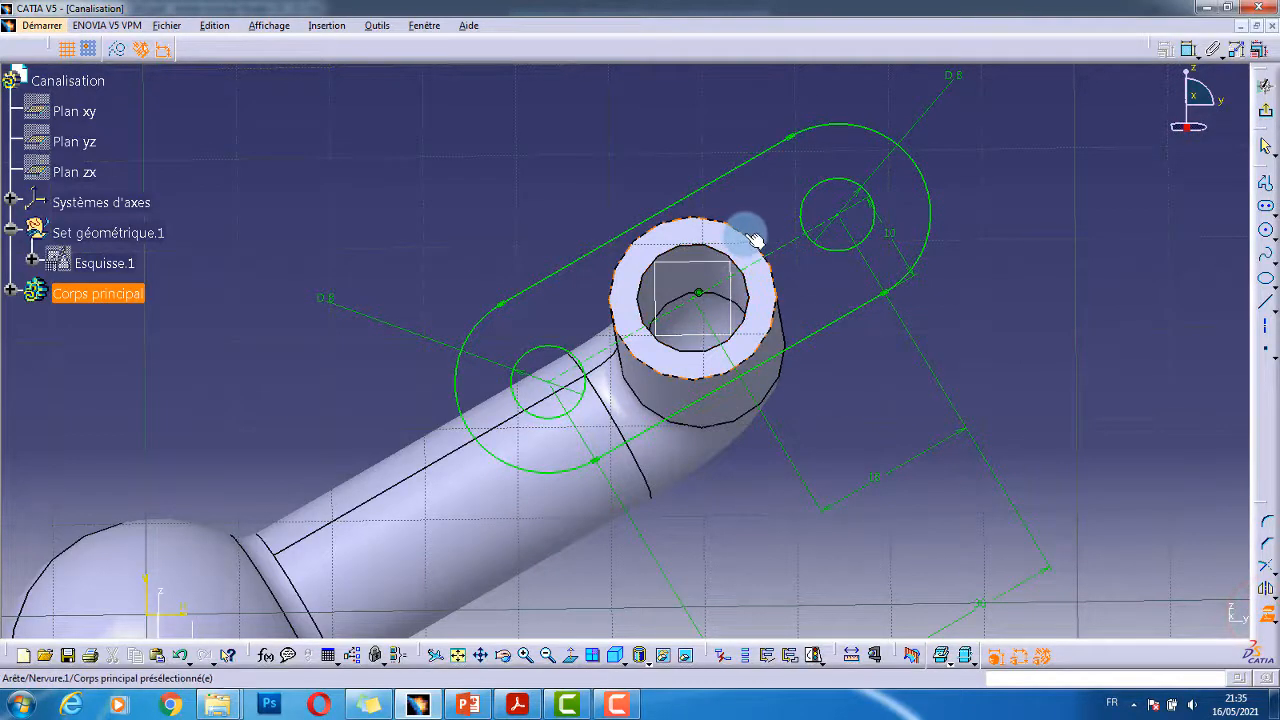
pyautogui.click(749, 229)
pyautogui.click(1097, 288)
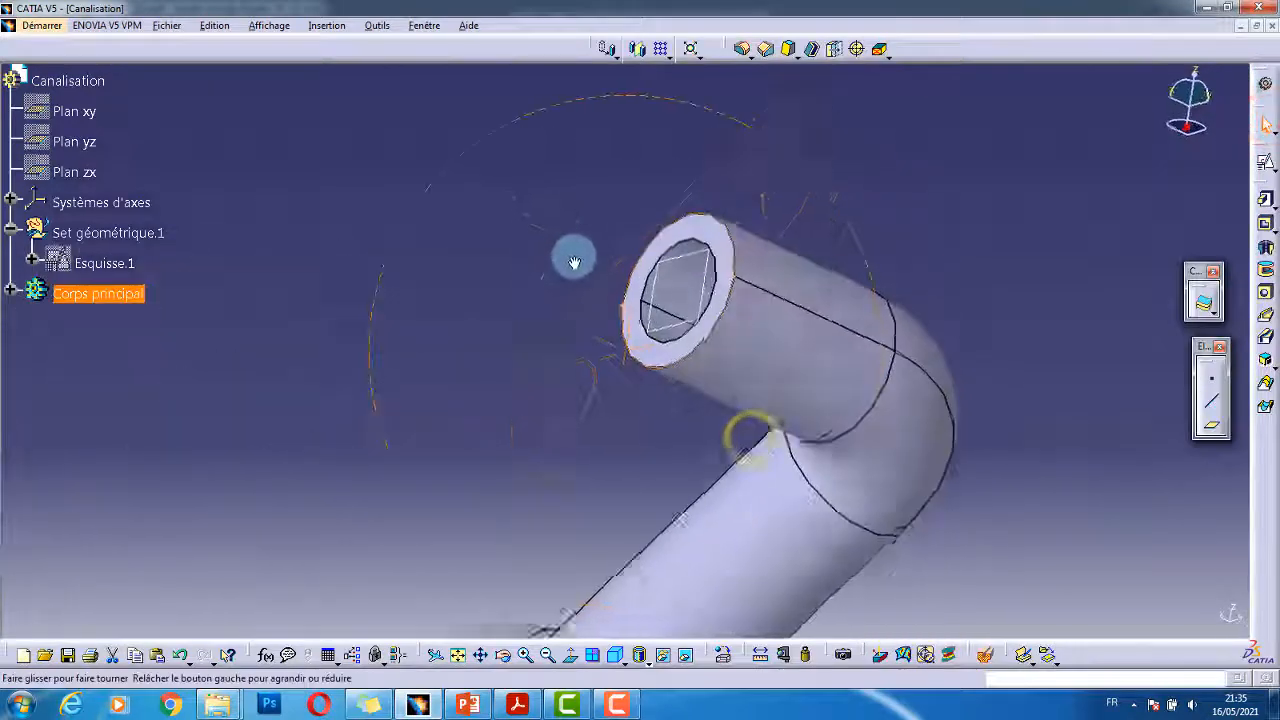
# - Leave the sketch and begin a 20 mm pad of the oblong Esquisse.4 profile
pyautogui.click(1266, 203)
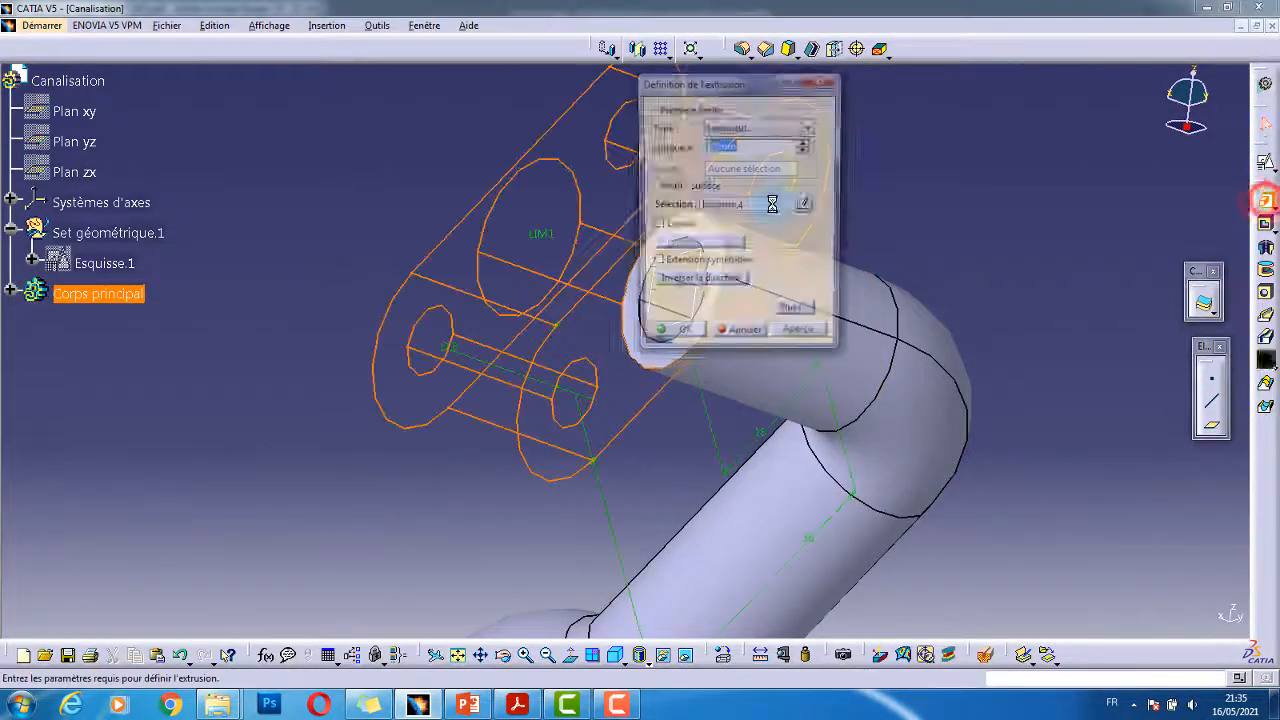
pyautogui.moveTo(586, 311)
pyautogui.mouseDown(button='middle')
pyautogui.moveTo(389, 334)
pyautogui.moveTo(361, 379)
pyautogui.moveTo(400, 380)
pyautogui.mouseUp(button='middle')
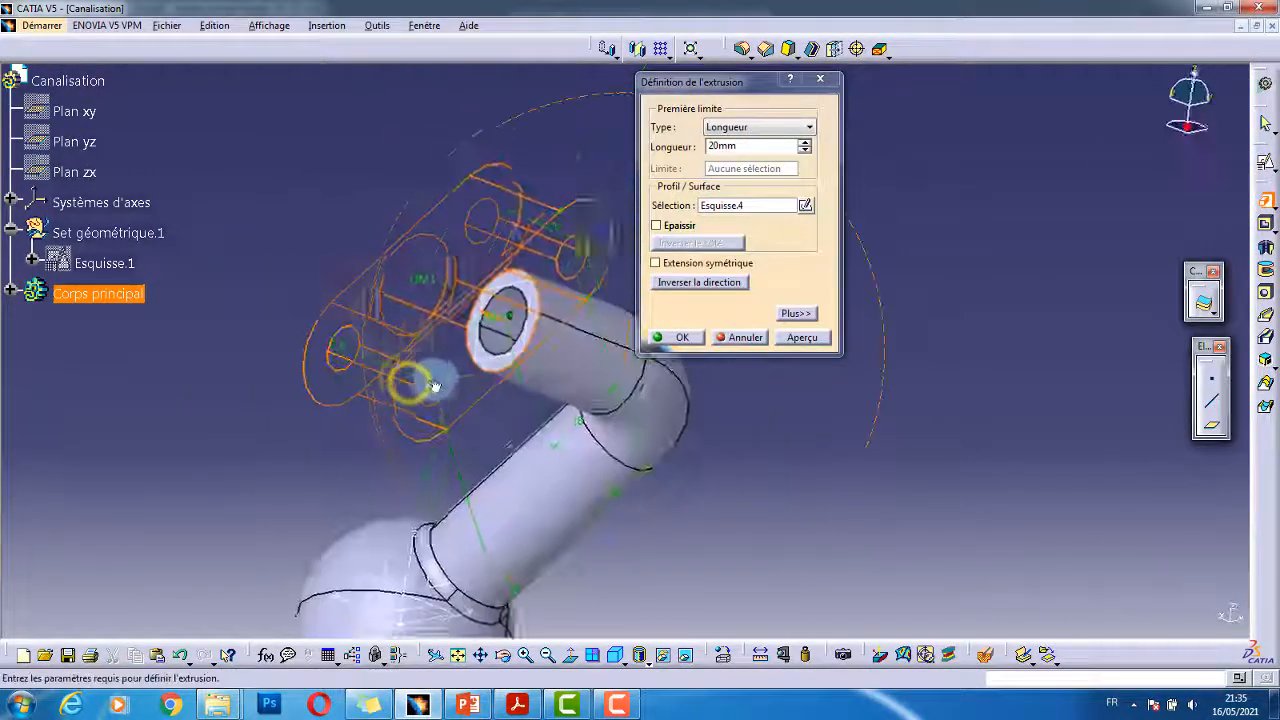
pyautogui.hotkey('alt', 'Tab')
# - Read the 4 mm flange thickness from the drawing's Coupe A-A section
pyautogui.keyDown('ctrl'); pyautogui.scroll(-5, 705, 411); pyautogui.keyUp('ctrl')
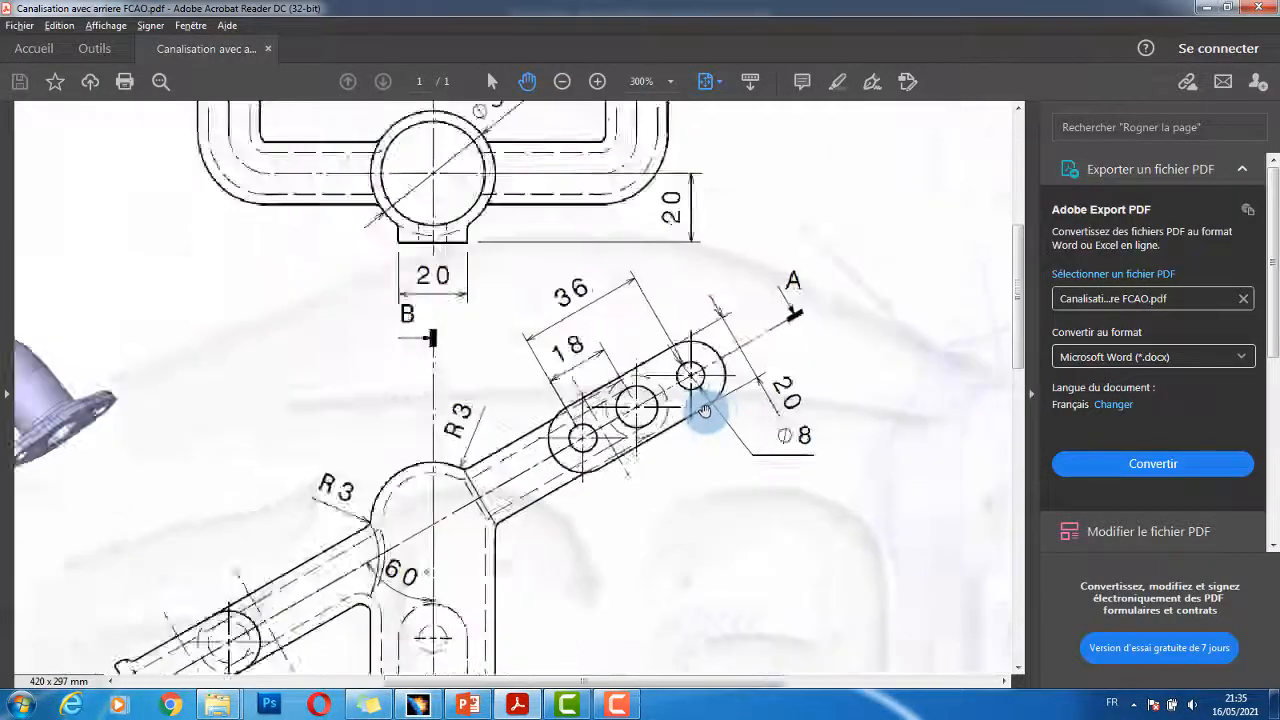
pyautogui.scroll(-4, 708, 450)
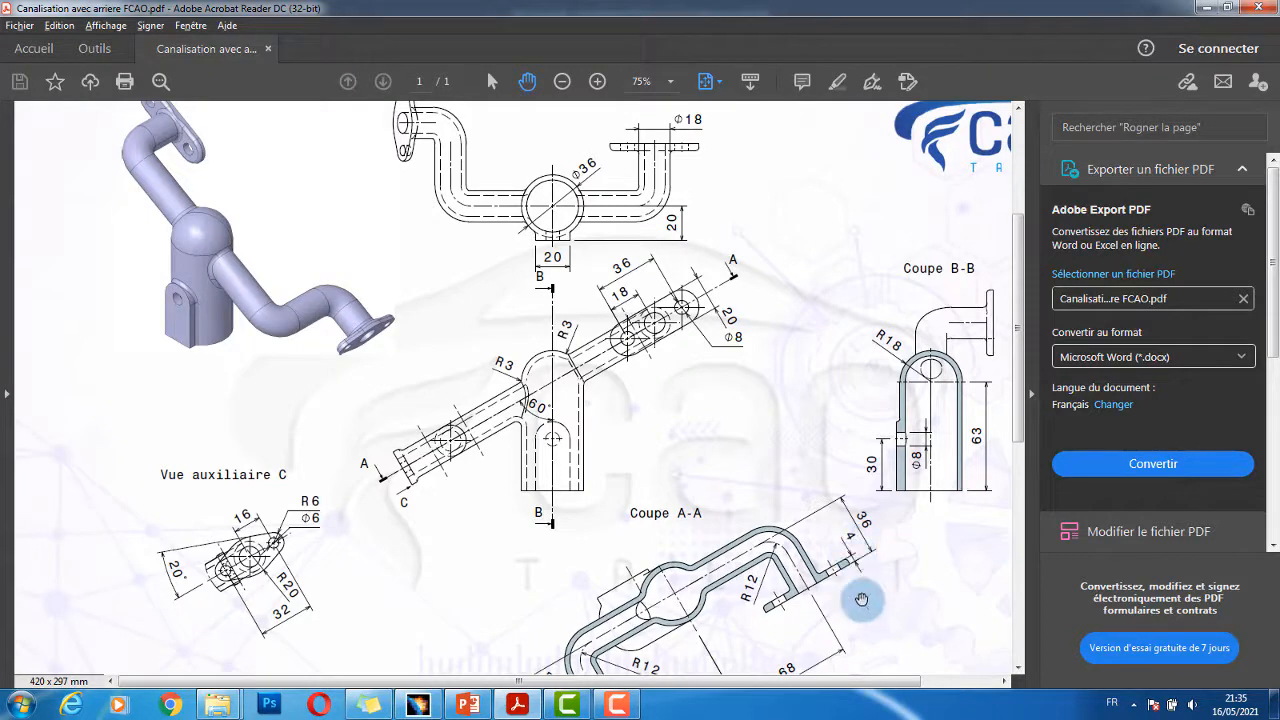
pyautogui.scroll(-3, 755, 456)
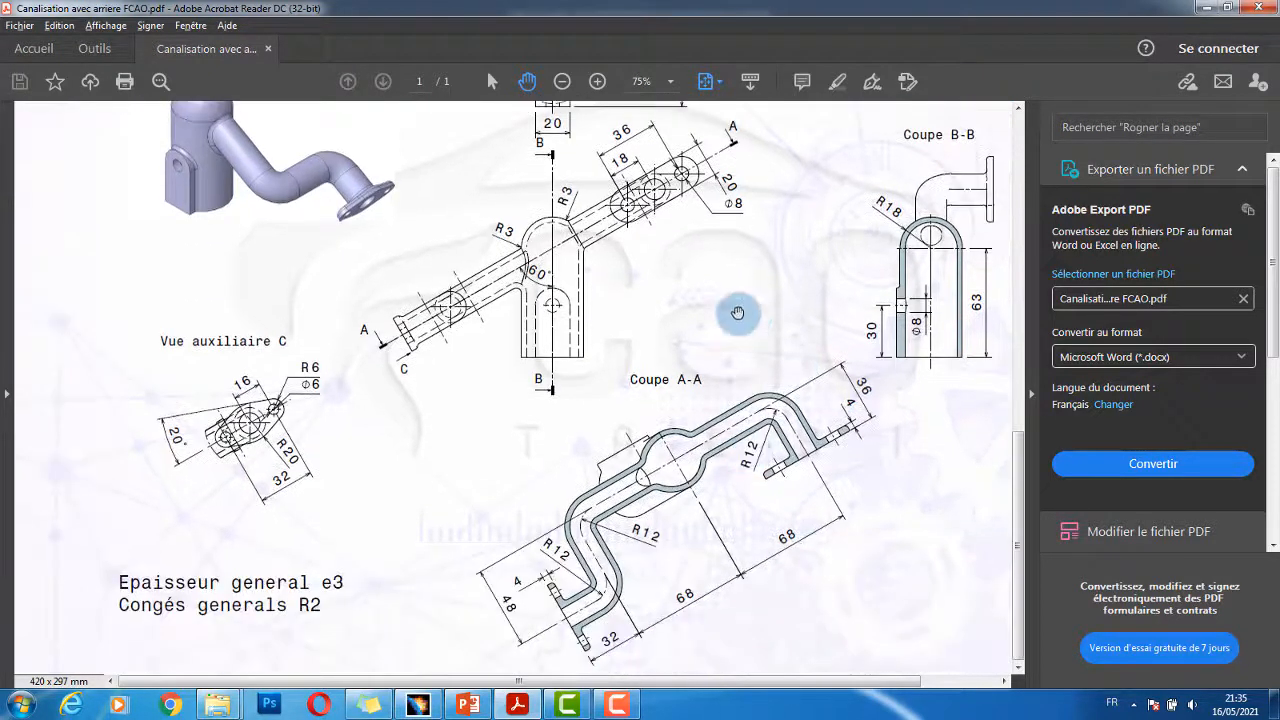
pyautogui.keyDown('ctrl'); pyautogui.scroll(4, 837, 363); pyautogui.keyUp('ctrl')
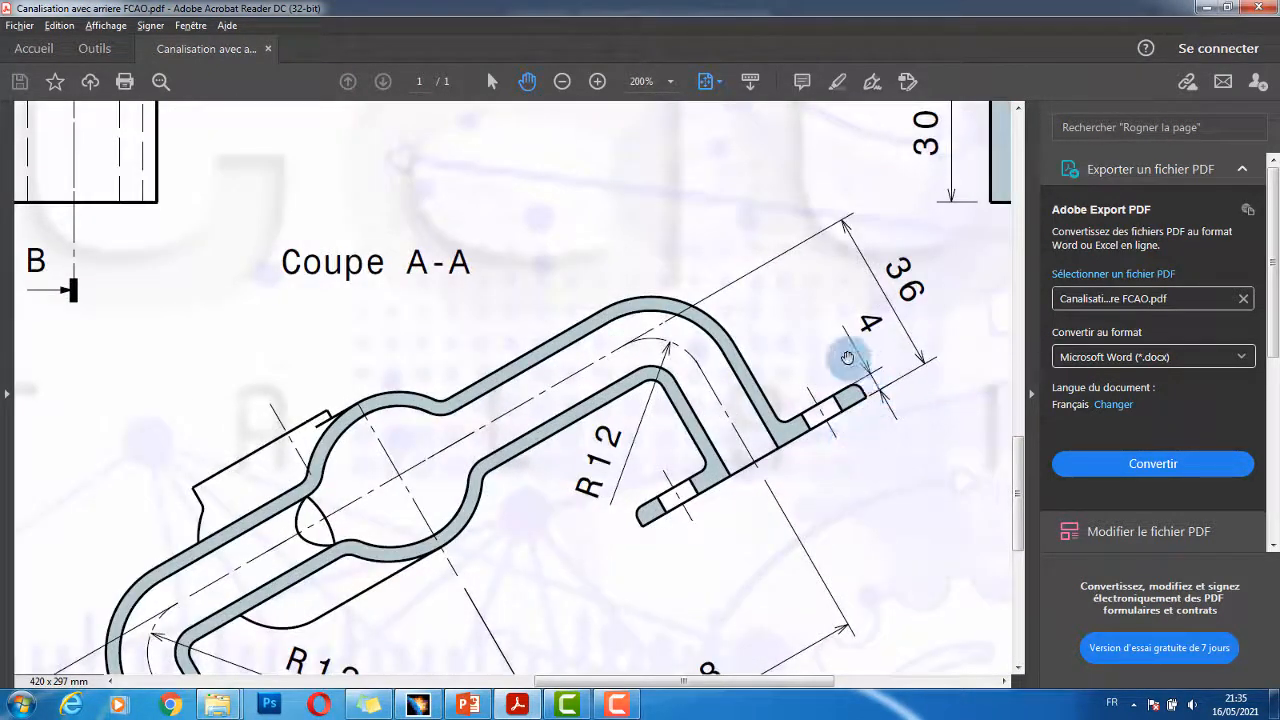
pyautogui.hotkey('alt', 'Tab')
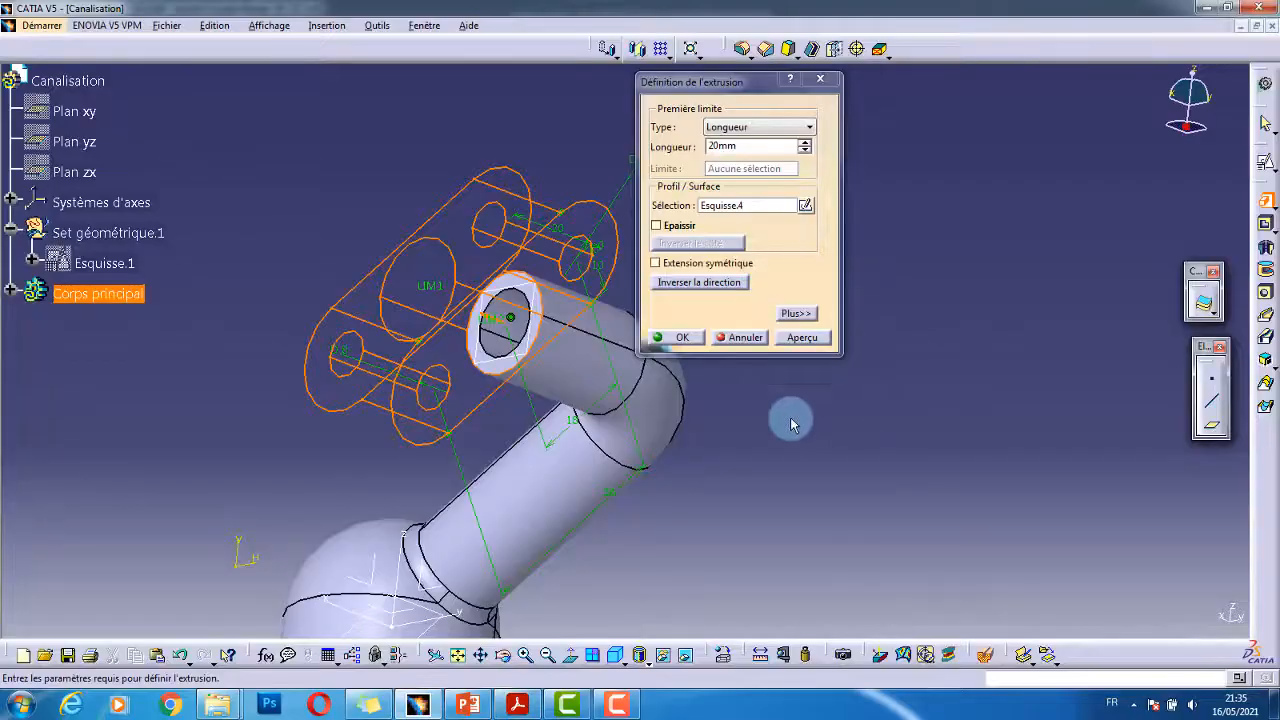
# - Reverse the pad direction and pad the oblong flange 5 mm thick onto the pipe end
pyautogui.moveTo(535, 335); pyautogui.dragTo(608, 318, button='middle')
pyautogui.click(701, 283)
pyautogui.doubleClick(730, 146)
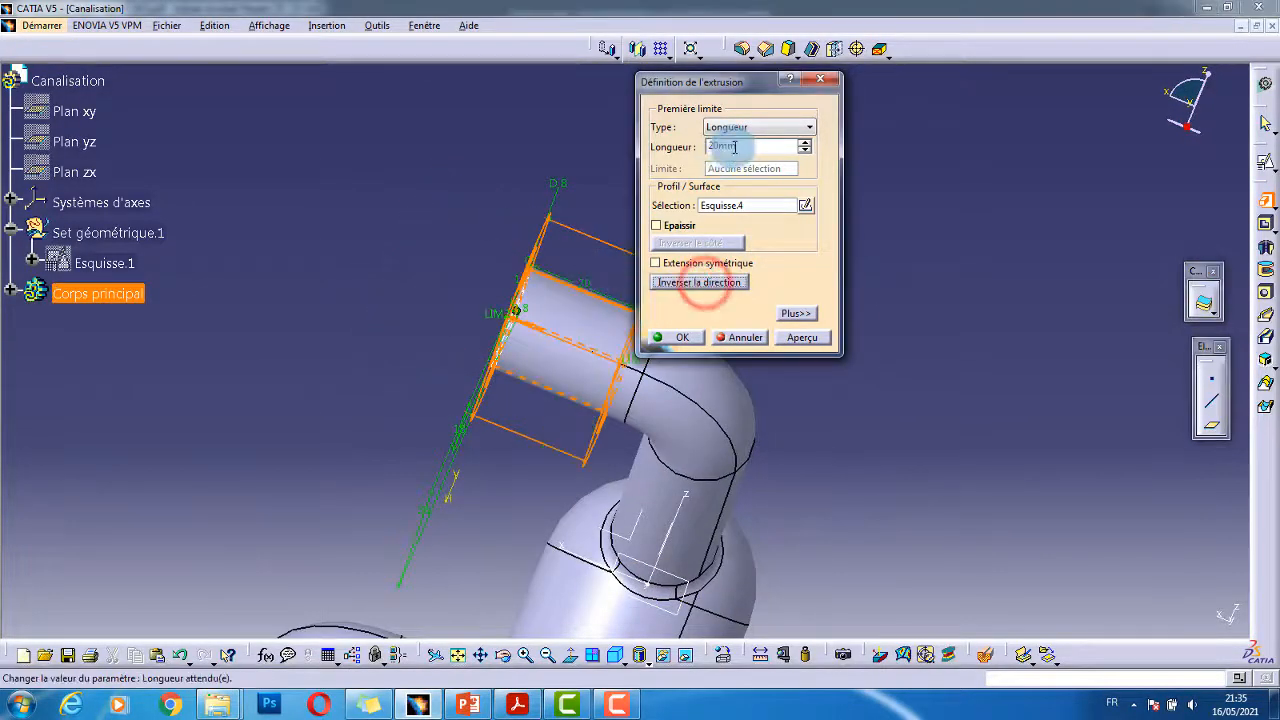
pyautogui.write('5')
pyautogui.press('Return')
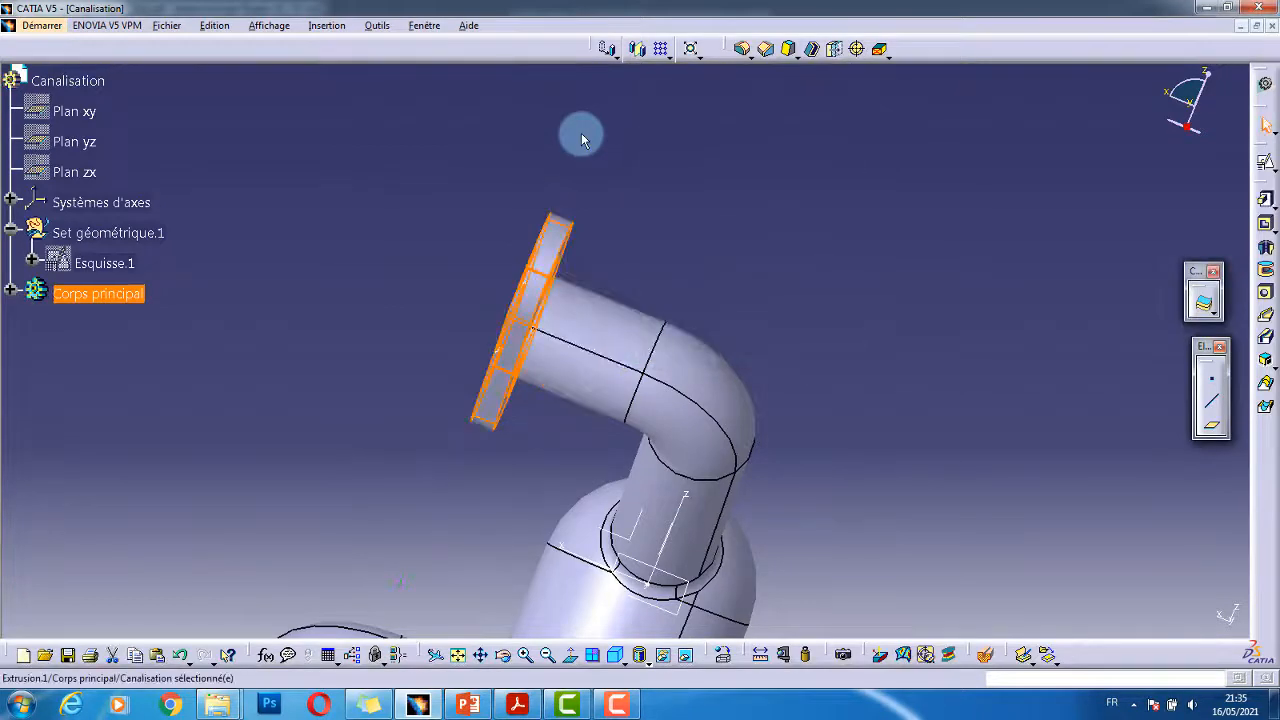
pyautogui.click(673, 200)
pyautogui.moveTo(512, 391); pyautogui.dragTo(429, 650, button='middle')
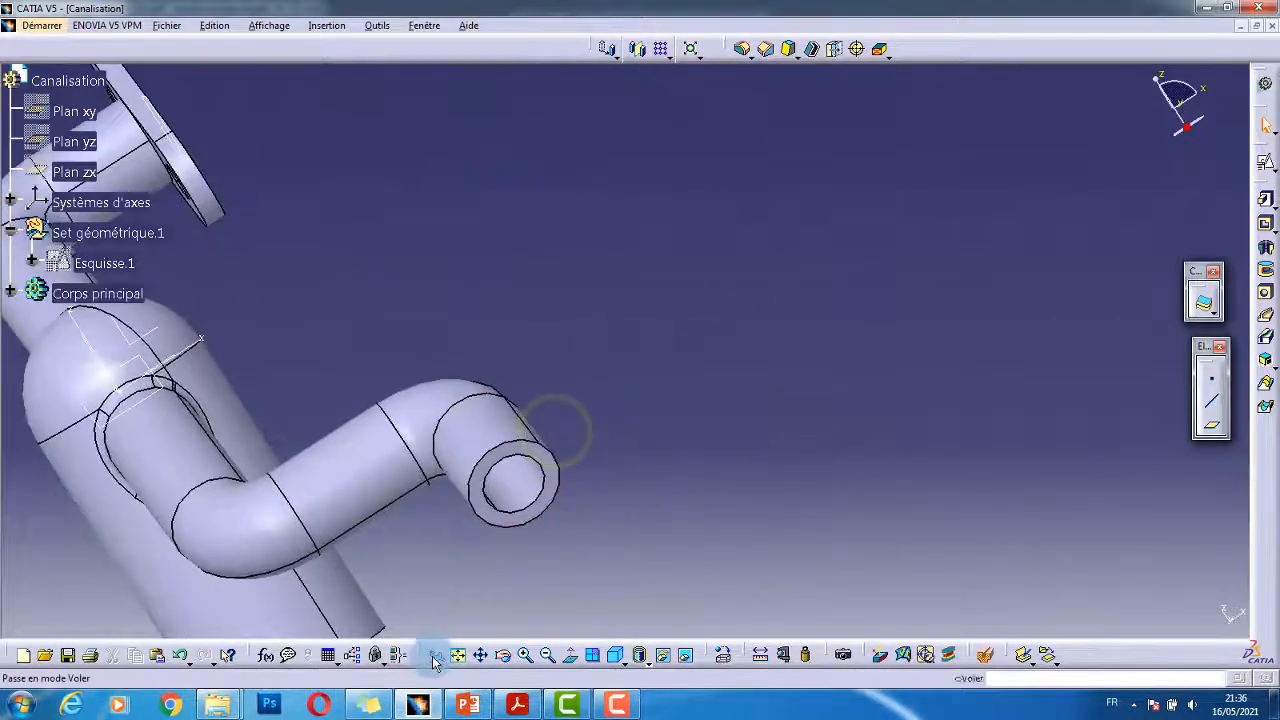
# - Open a positioned sketch on the pipe's opposite open end face
pyautogui.moveTo(181, 503); pyautogui.dragTo(435, 402, button='middle')
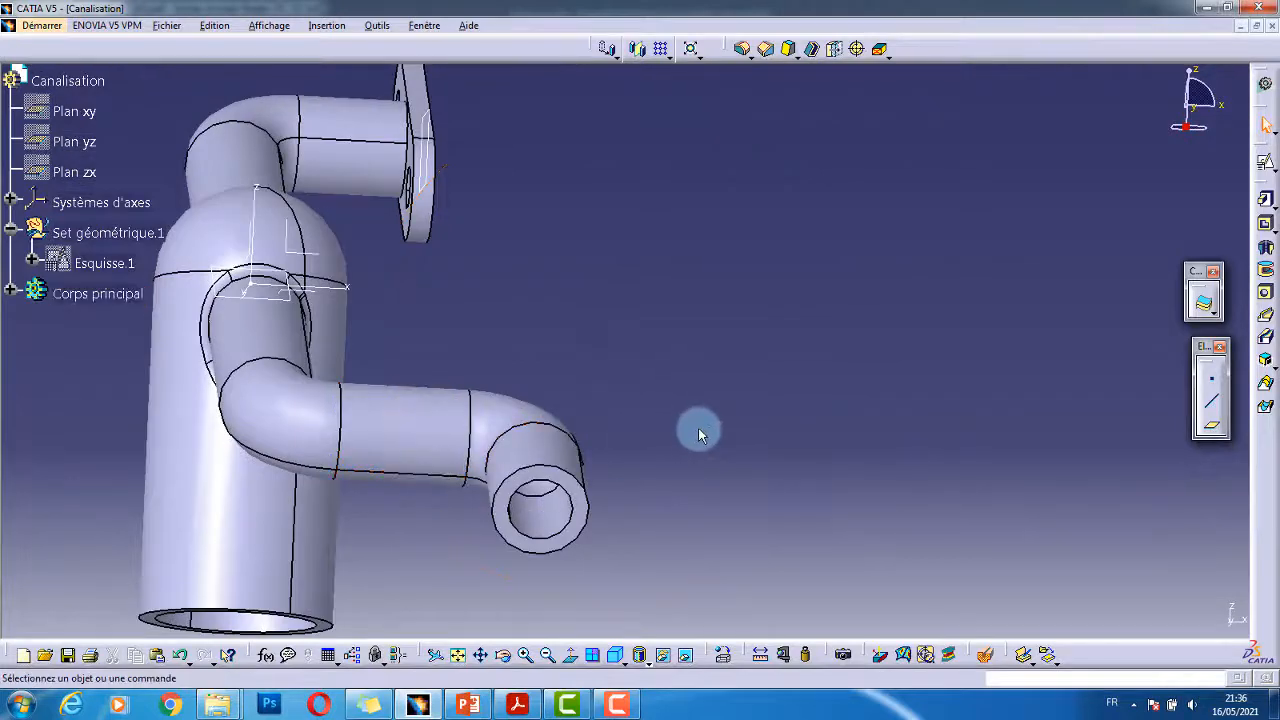
pyautogui.moveTo(700, 434); pyautogui.dragTo(663, 399, button='middle')
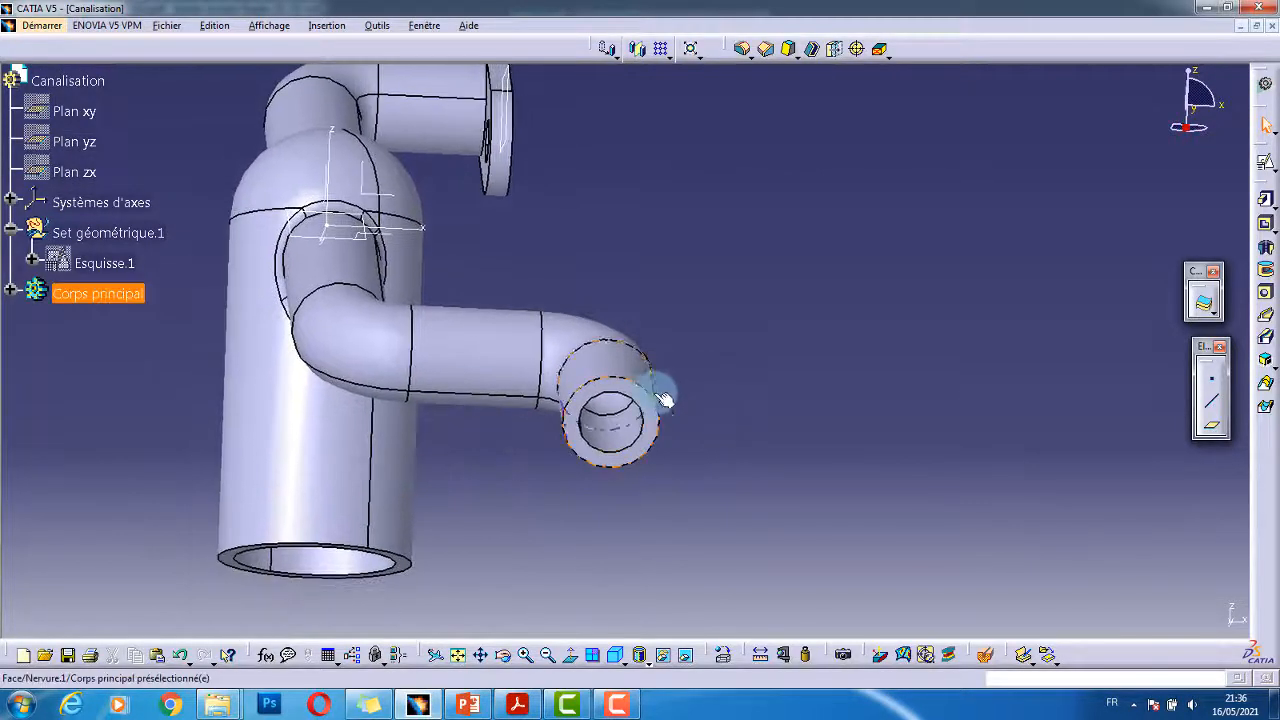
pyautogui.click(1263, 170)
pyautogui.moveTo(723, 369)
pyautogui.mouseDown(button='middle')
pyautogui.moveTo(709, 417)
pyautogui.moveTo(830, 372)
pyautogui.mouseUp(button='middle')
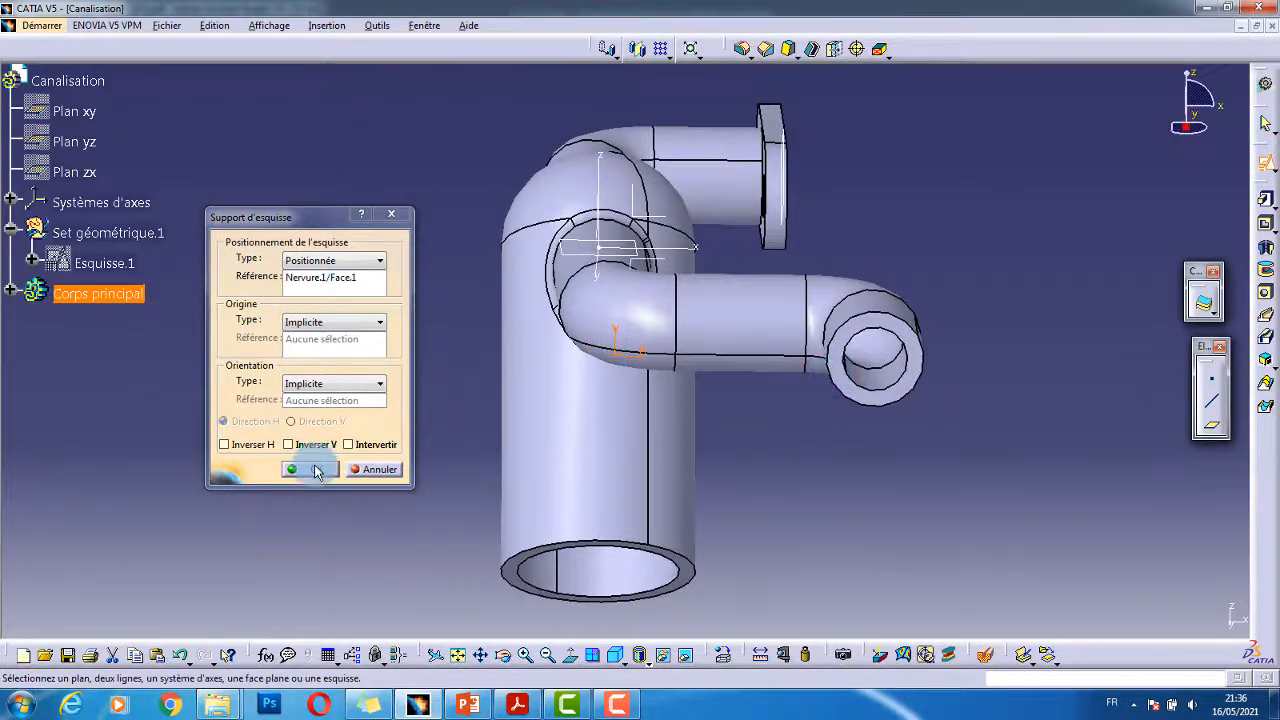
pyautogui.click(316, 471)
pyautogui.hotkey('alt', 'Tab')
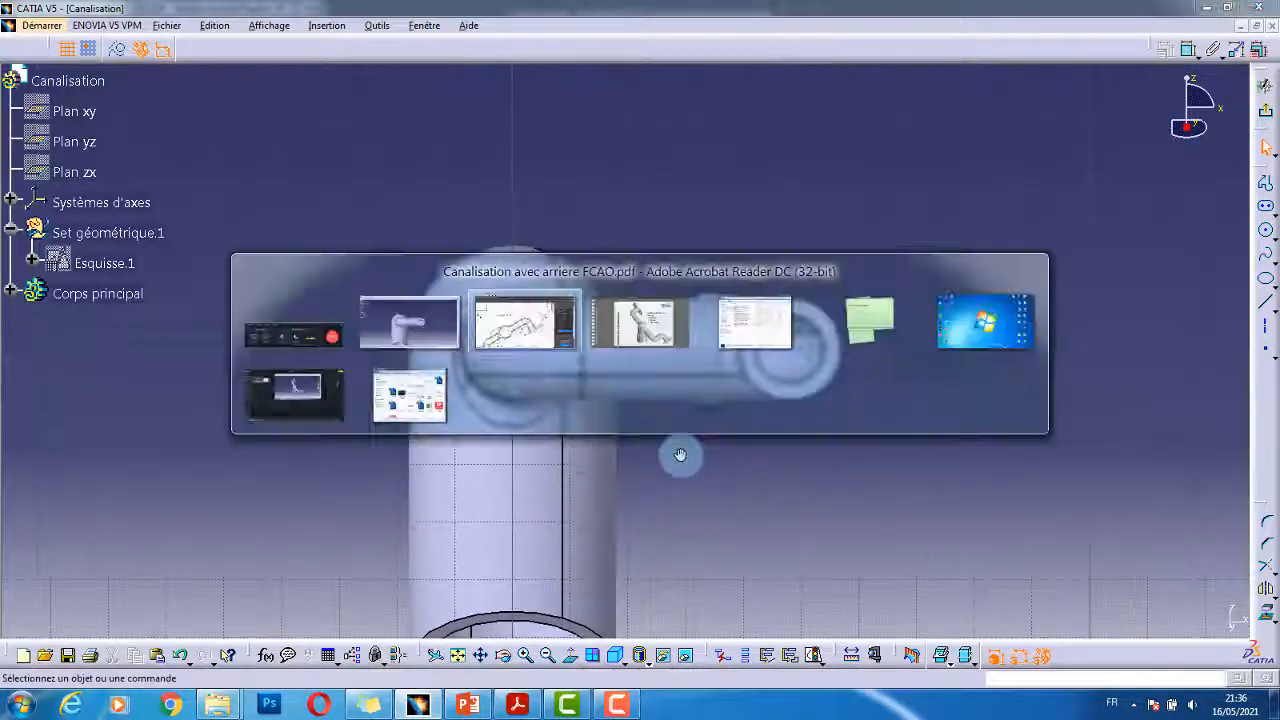
# - Read the second flange's R20, 32, 16 and Ø6 dimensions in Vue auxiliaire C
pyautogui.keyDown('ctrl'); pyautogui.scroll(-5, 349, 531); pyautogui.keyUp('ctrl')
pyautogui.moveTo(386, 523); pyautogui.dragTo(775, 252)
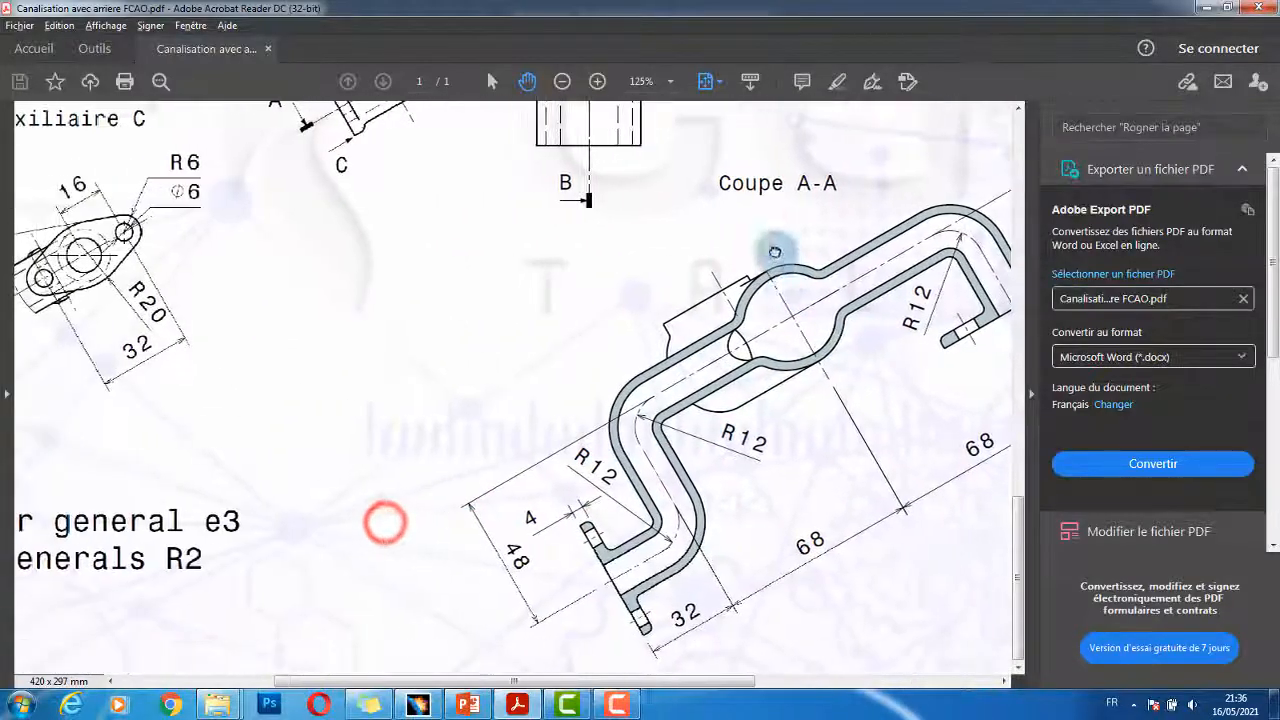
pyautogui.moveTo(449, 517)
pyautogui.mouseDown()
pyautogui.moveTo(540, 477)
pyautogui.moveTo(708, 472)
pyautogui.mouseUp()
pyautogui.moveTo(443, 403); pyautogui.dragTo(510, 496)
pyautogui.keyDown('ctrl'); pyautogui.scroll(2, 433, 347); pyautogui.keyUp('ctrl')
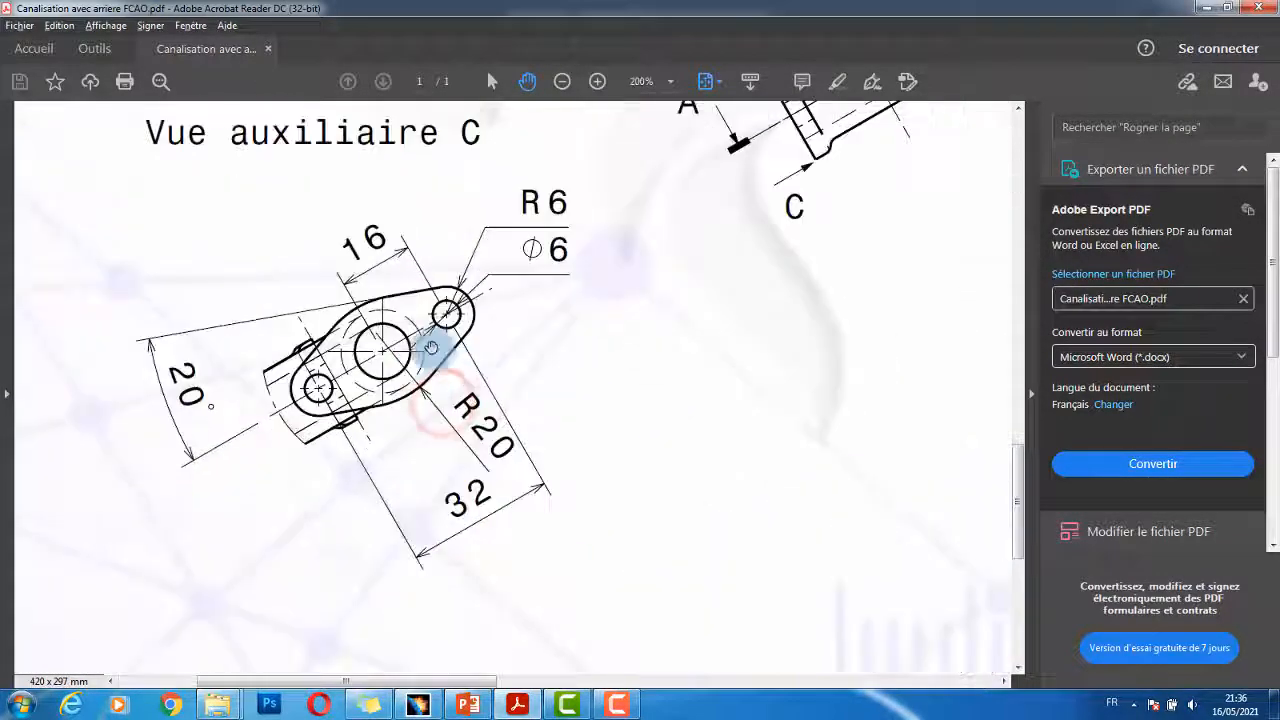
pyautogui.moveTo(371, 333); pyautogui.dragTo(409, 357)
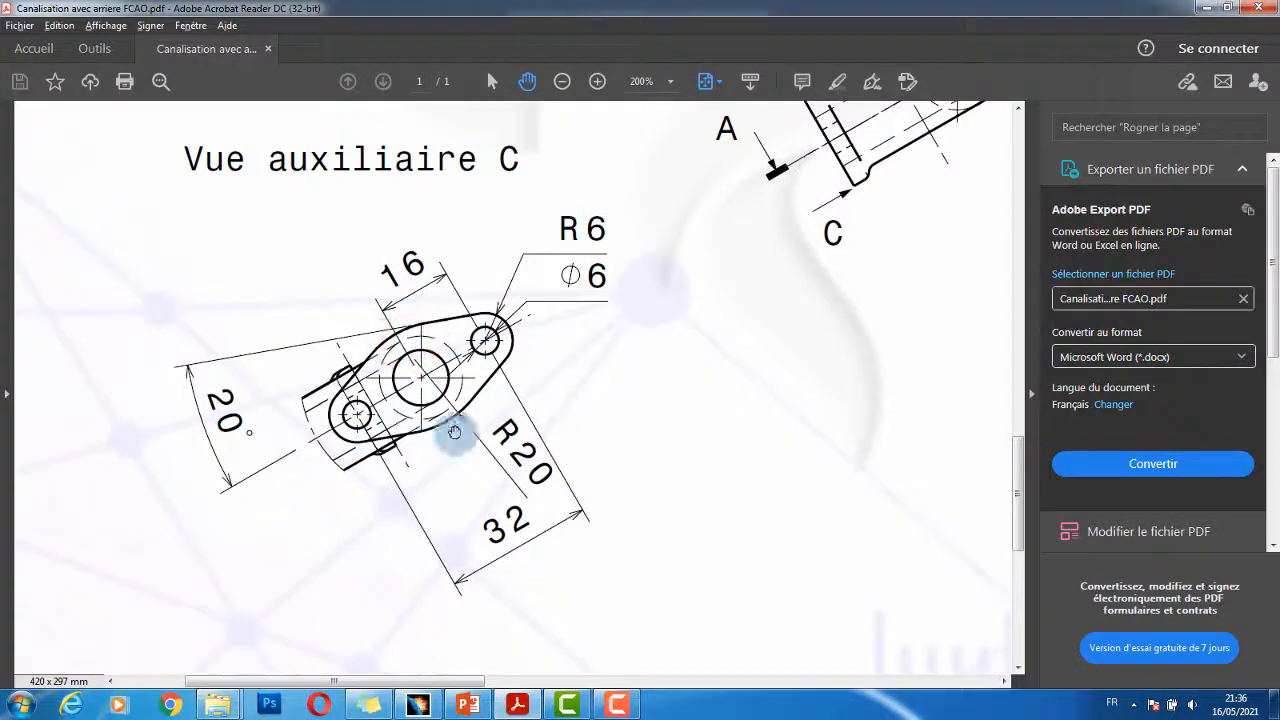
pyautogui.hotkey('alt', 'Tab')
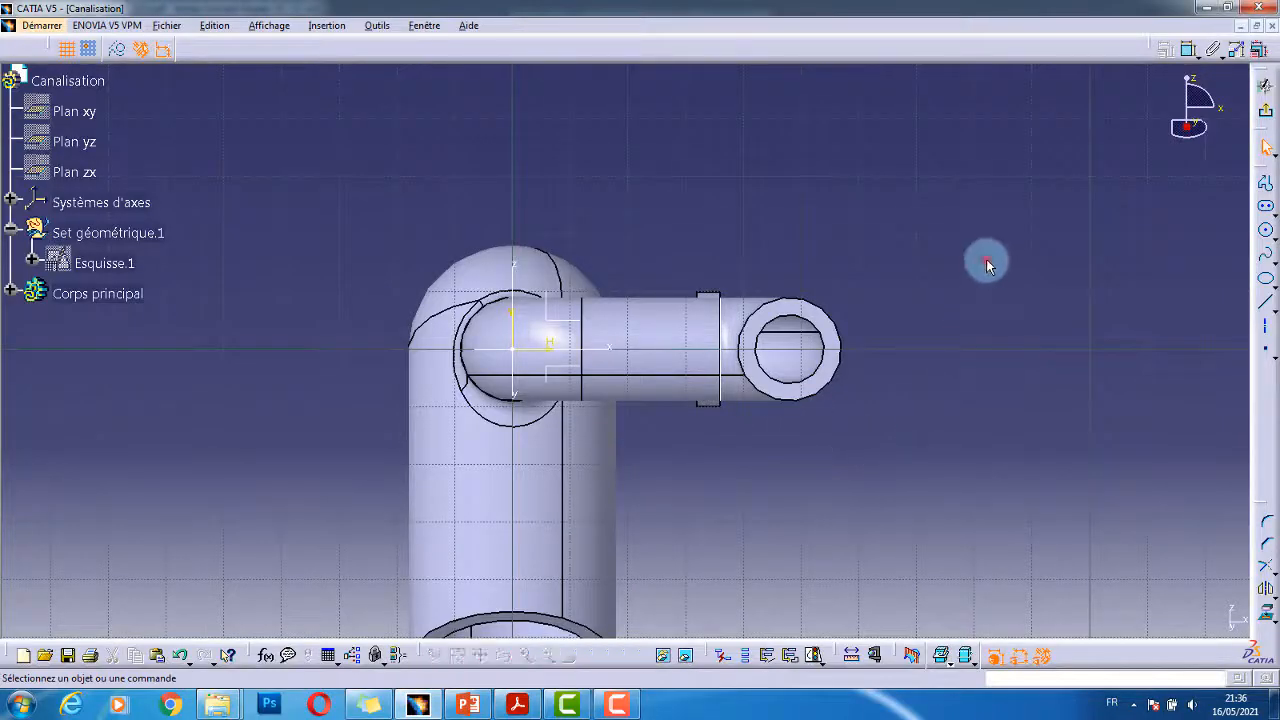
pyautogui.click(986, 259)
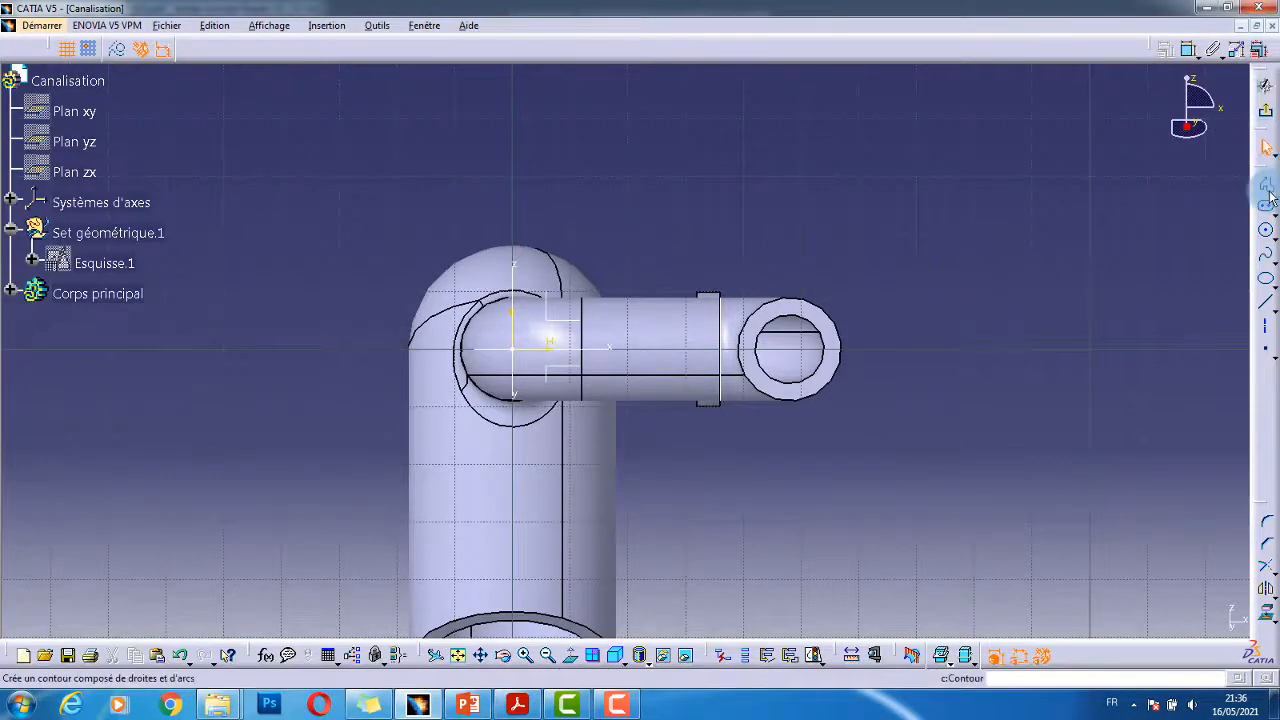
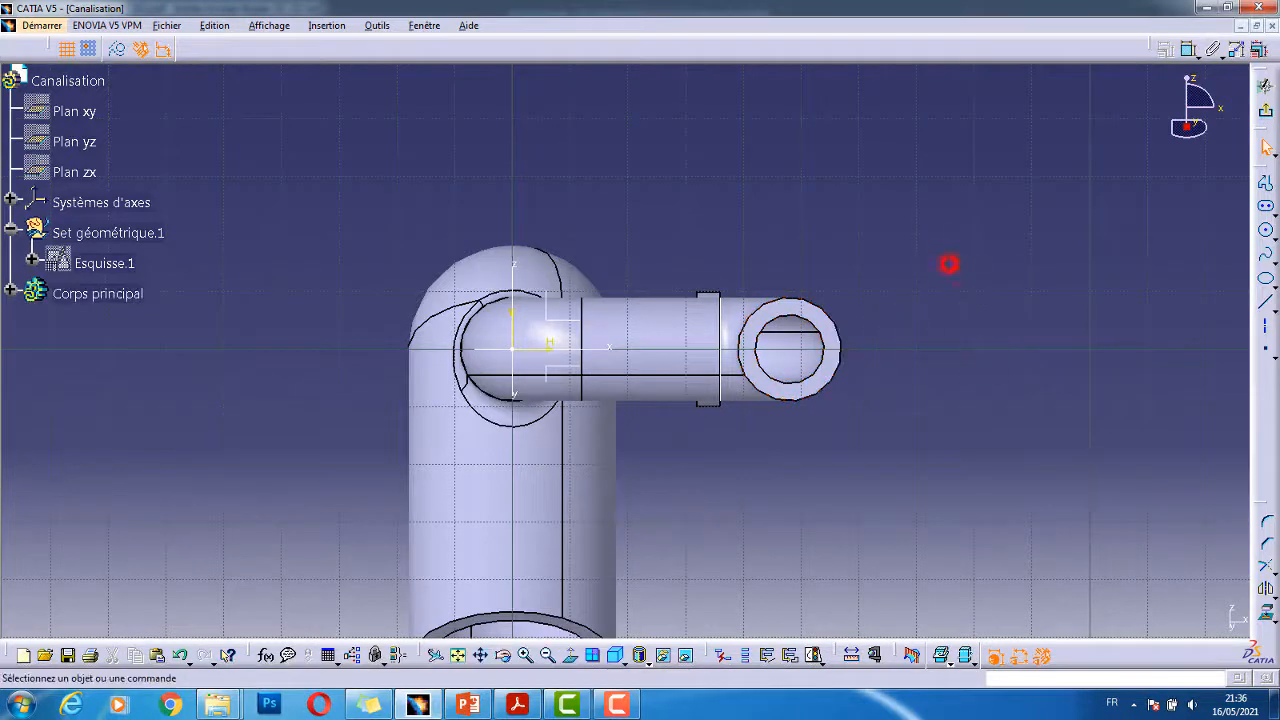
# - Draw a vertical axis through the pipe-end circle in the sketch
pyautogui.click(1263, 337)
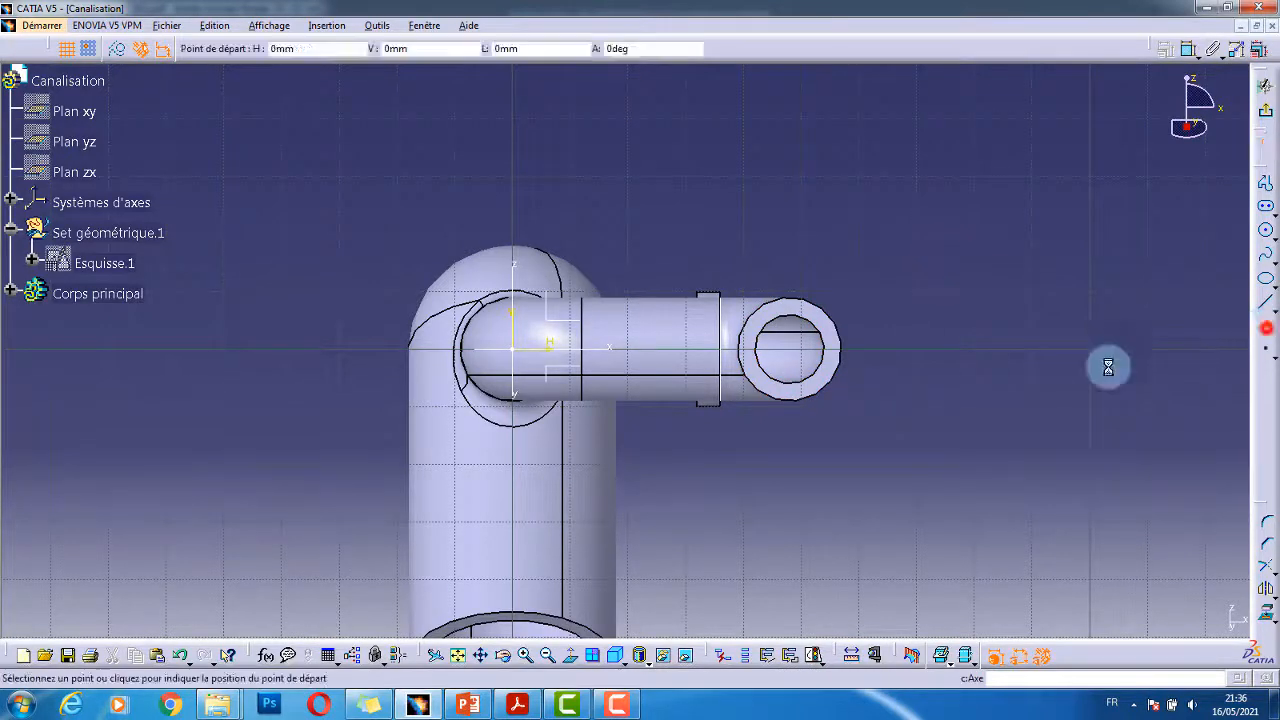
pyautogui.click(796, 202)
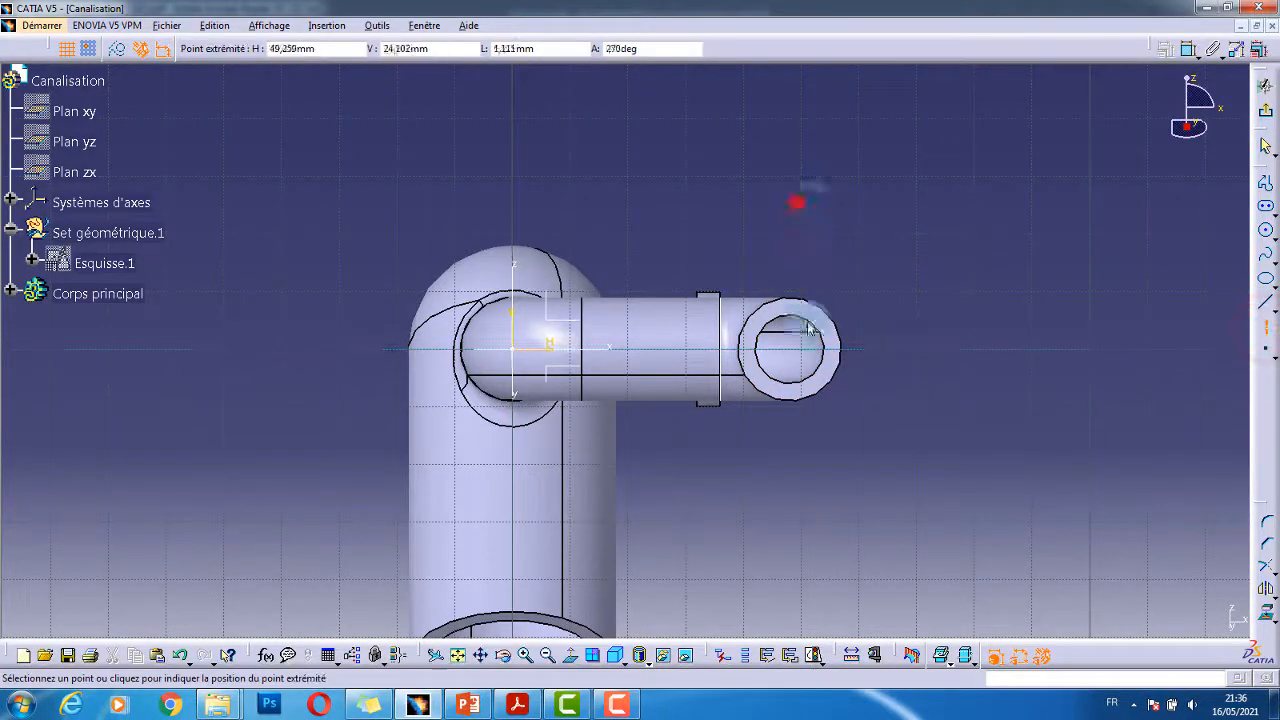
pyautogui.click(794, 486)
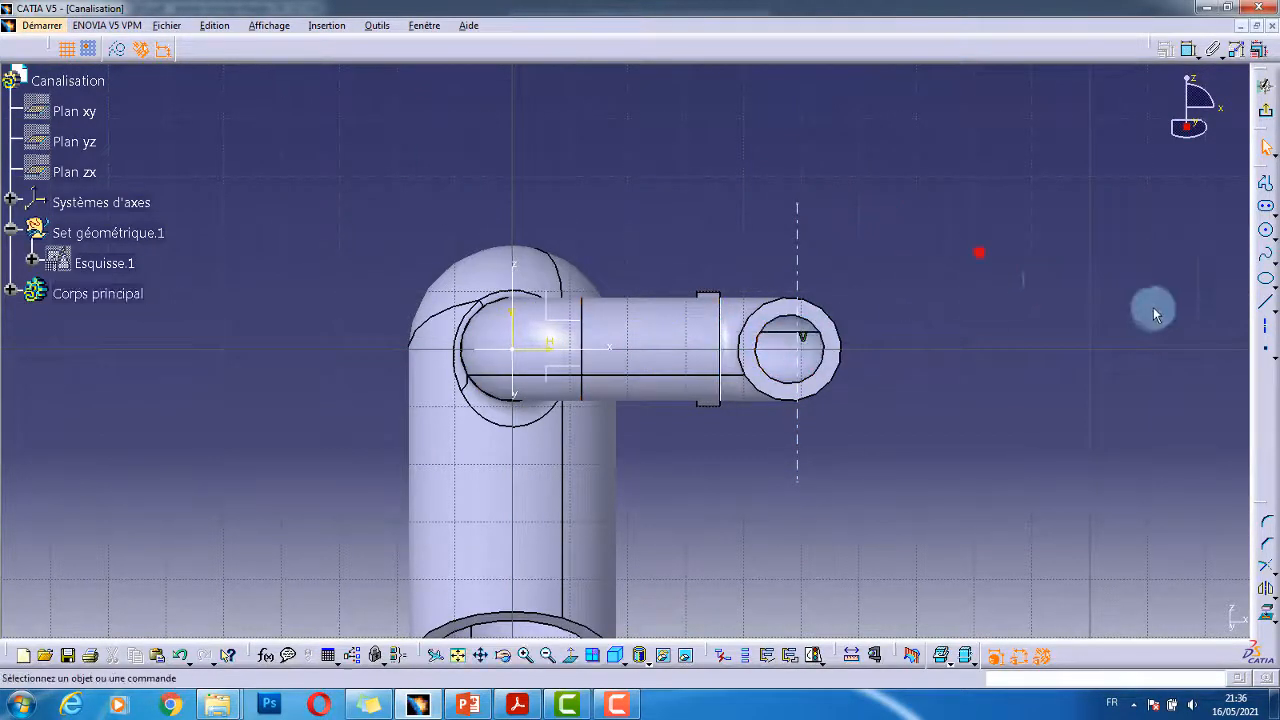
# - Place a point inside the pipe-end circle and make it concentric with the inner circle
pyautogui.click(1267, 349)
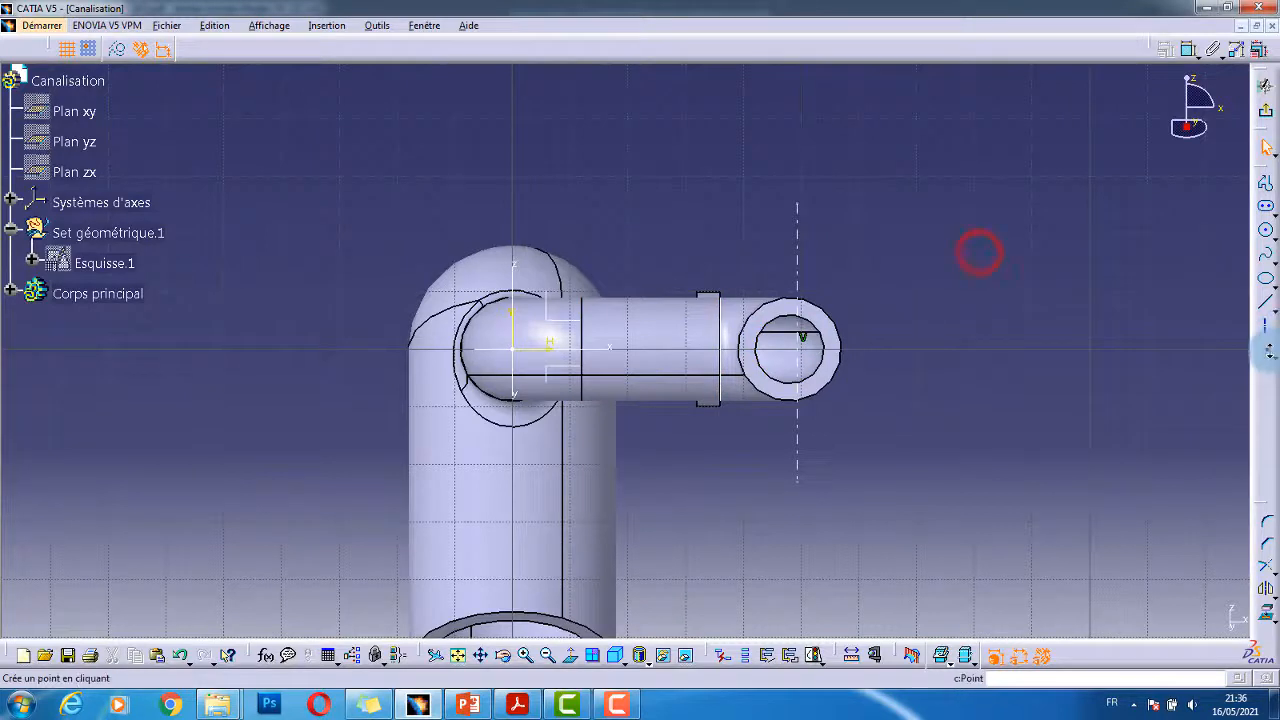
pyautogui.click(118, 50)
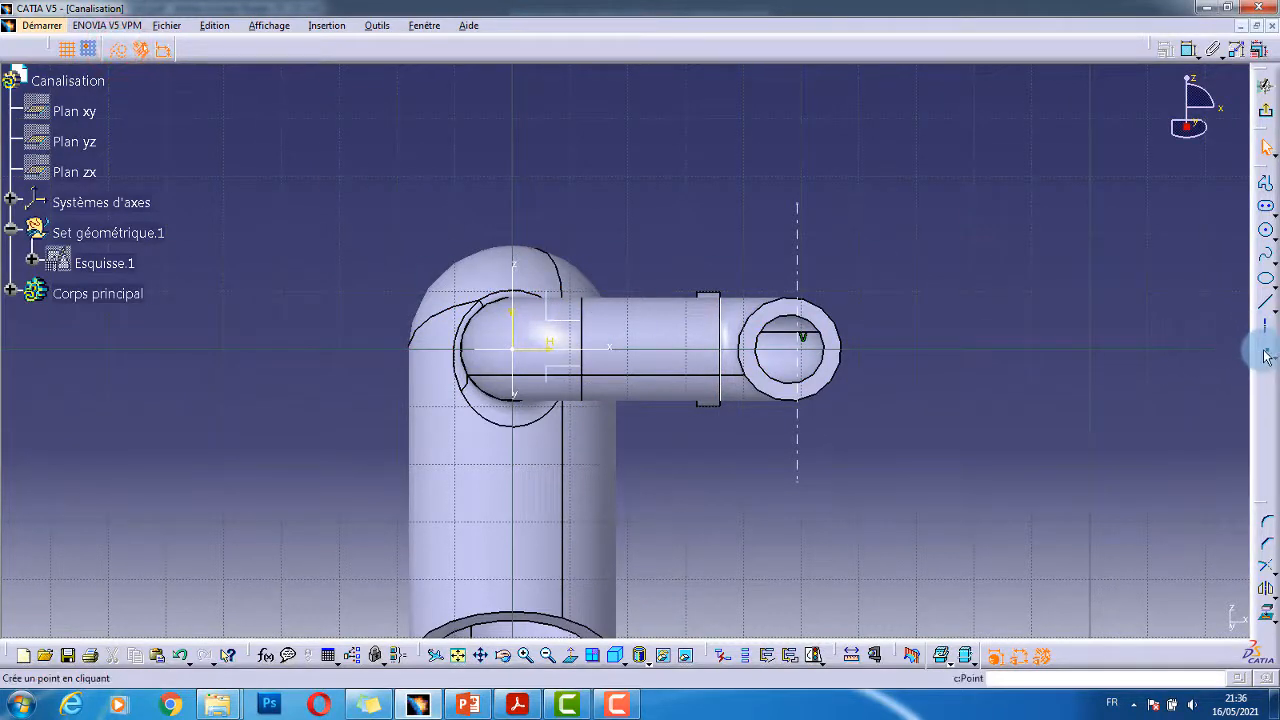
pyautogui.click(1267, 350)
pyautogui.click(993, 271)
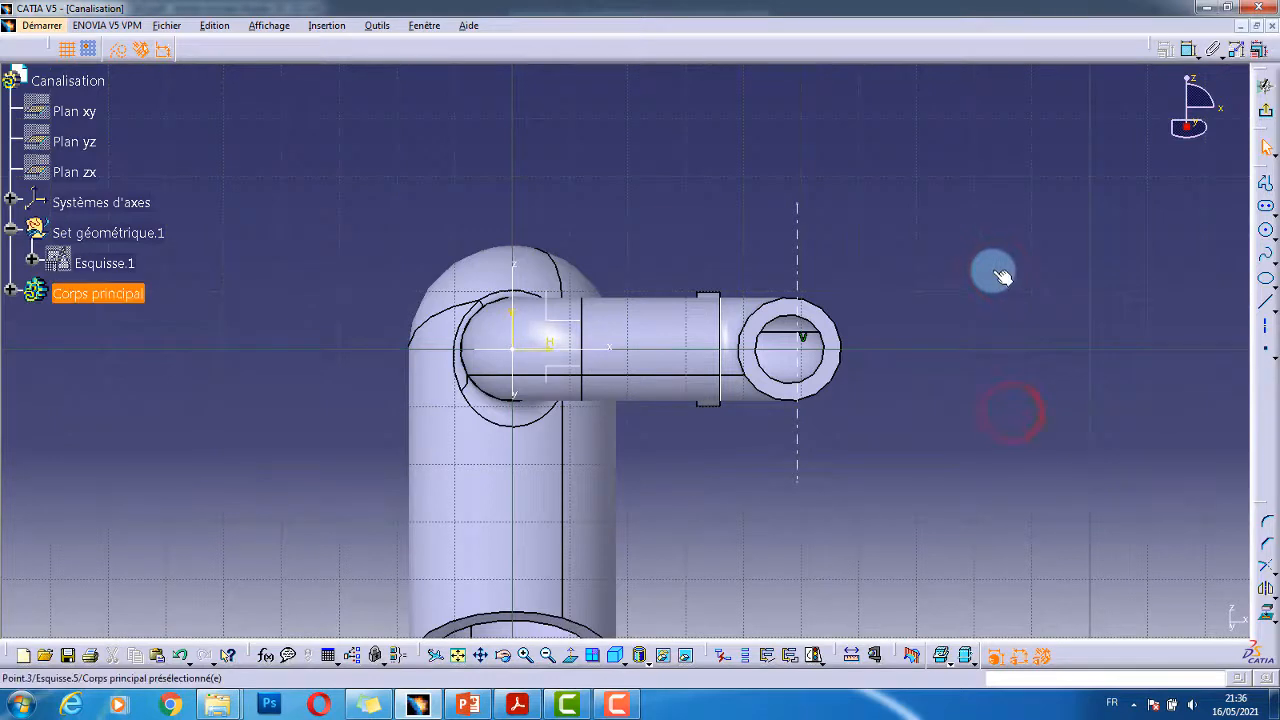
pyautogui.click(993, 275)
pyautogui.keyDown('ctrl'); pyautogui.click(828, 340); pyautogui.keyUp('ctrl')
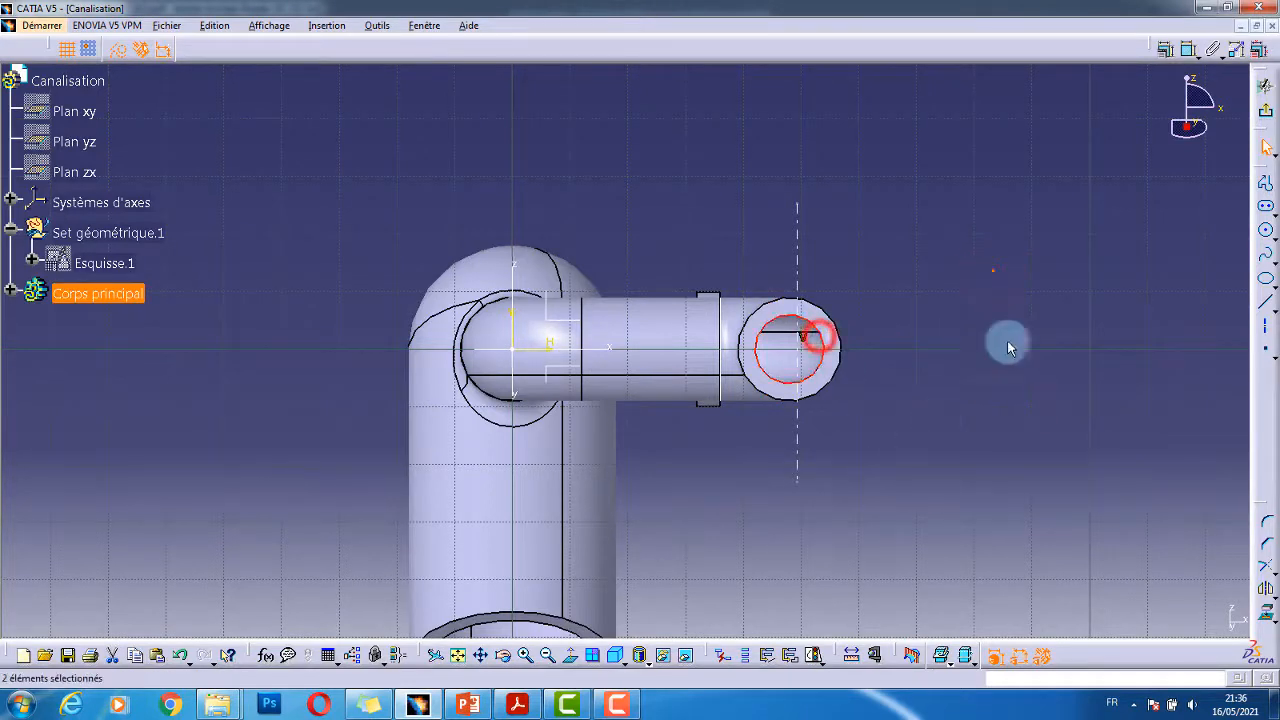
pyautogui.click(1168, 50)
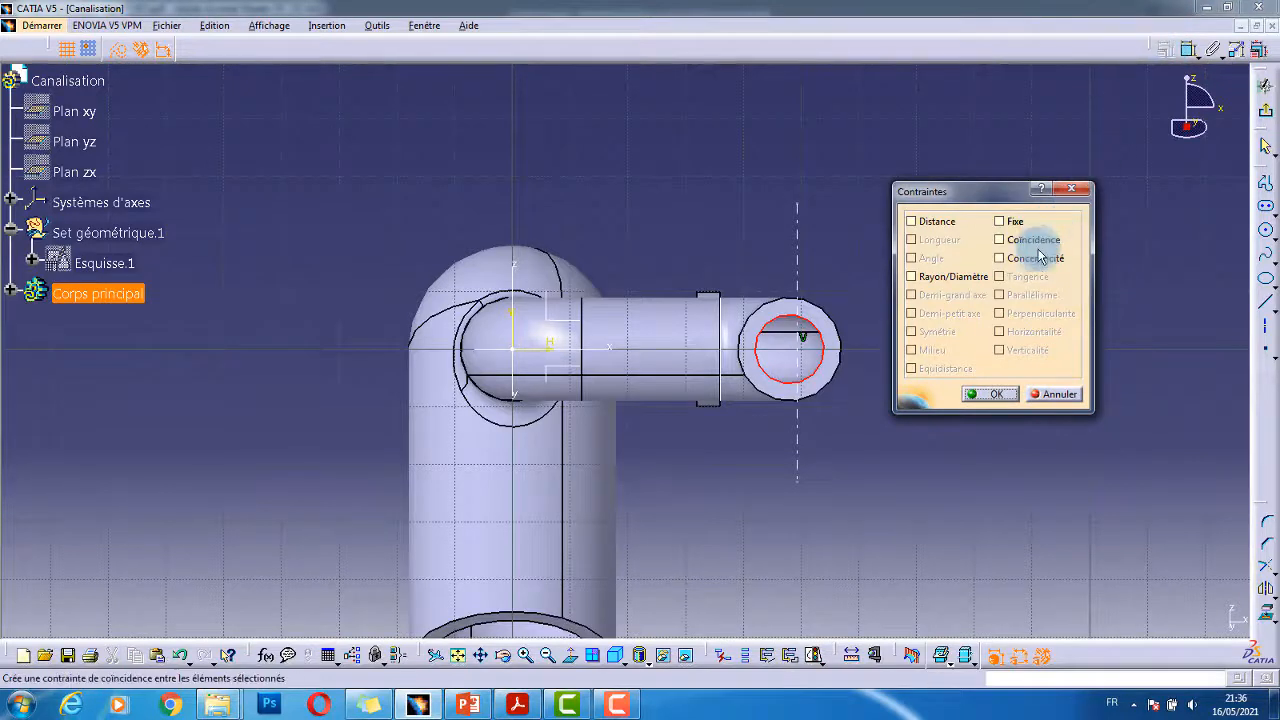
pyautogui.click(984, 393)
pyautogui.click(933, 486)
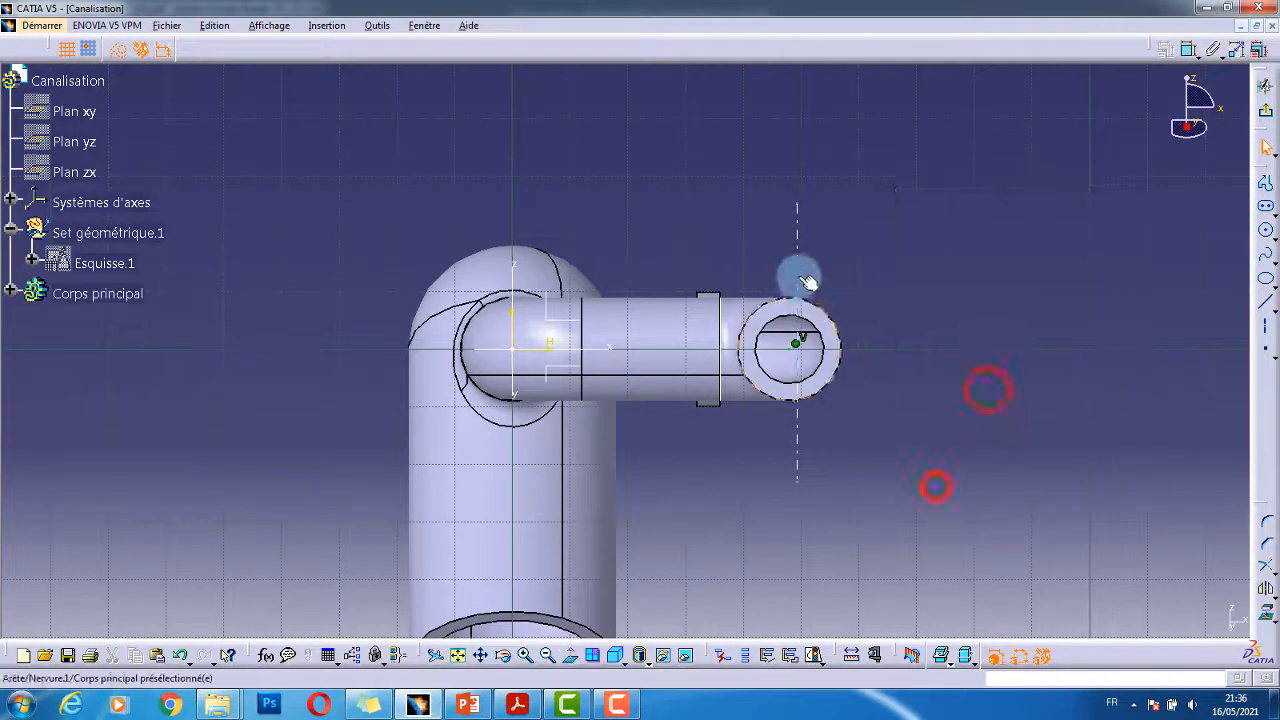
# - Constrain the centre point to coincide with the vertical axis
pyautogui.keyDown('ctrl'); pyautogui.click(790, 350); pyautogui.keyUp('ctrl')
pyautogui.click(1165, 51)
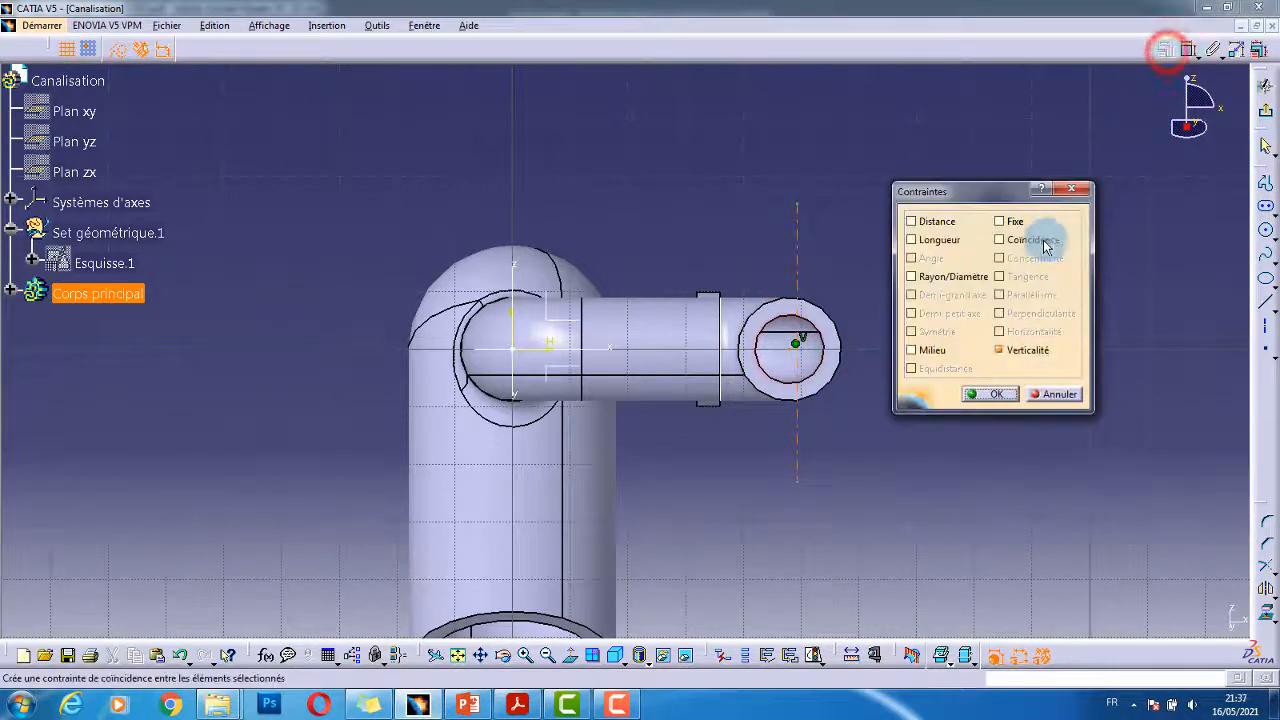
pyautogui.click(1041, 241)
pyautogui.click(986, 393)
pyautogui.click(900, 208)
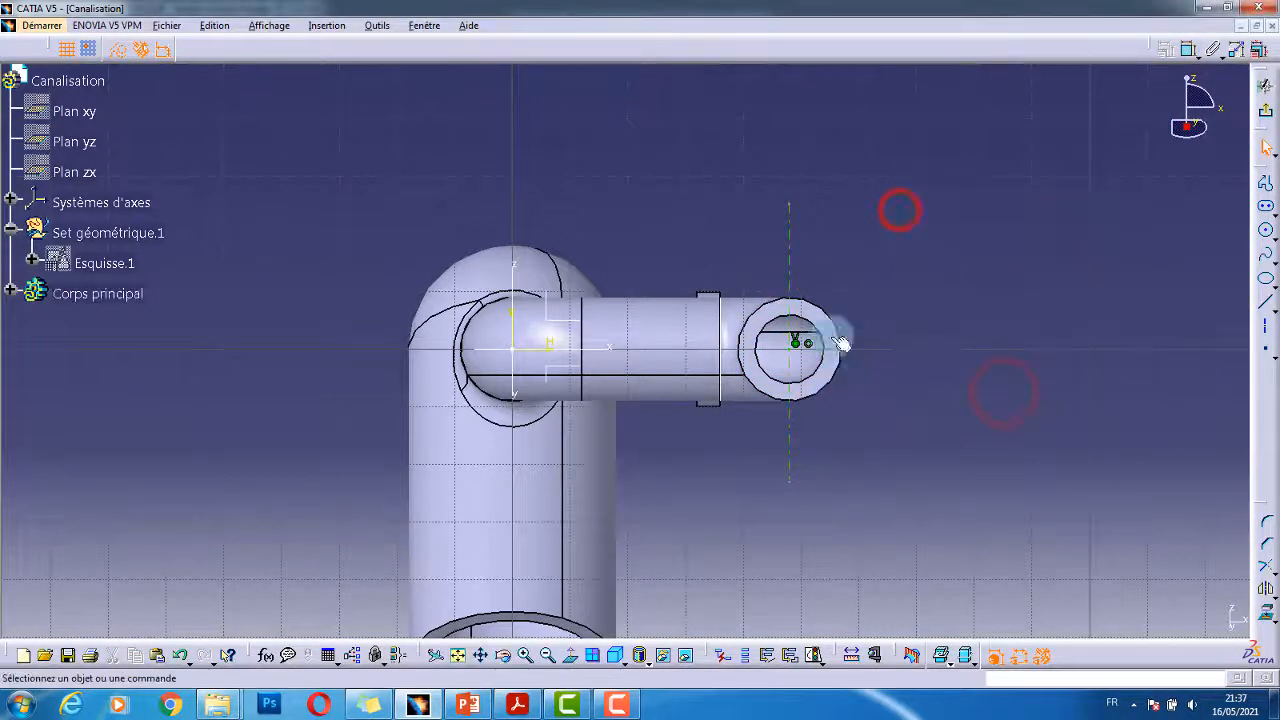
pyautogui.hotkey('alt', 'Tab')
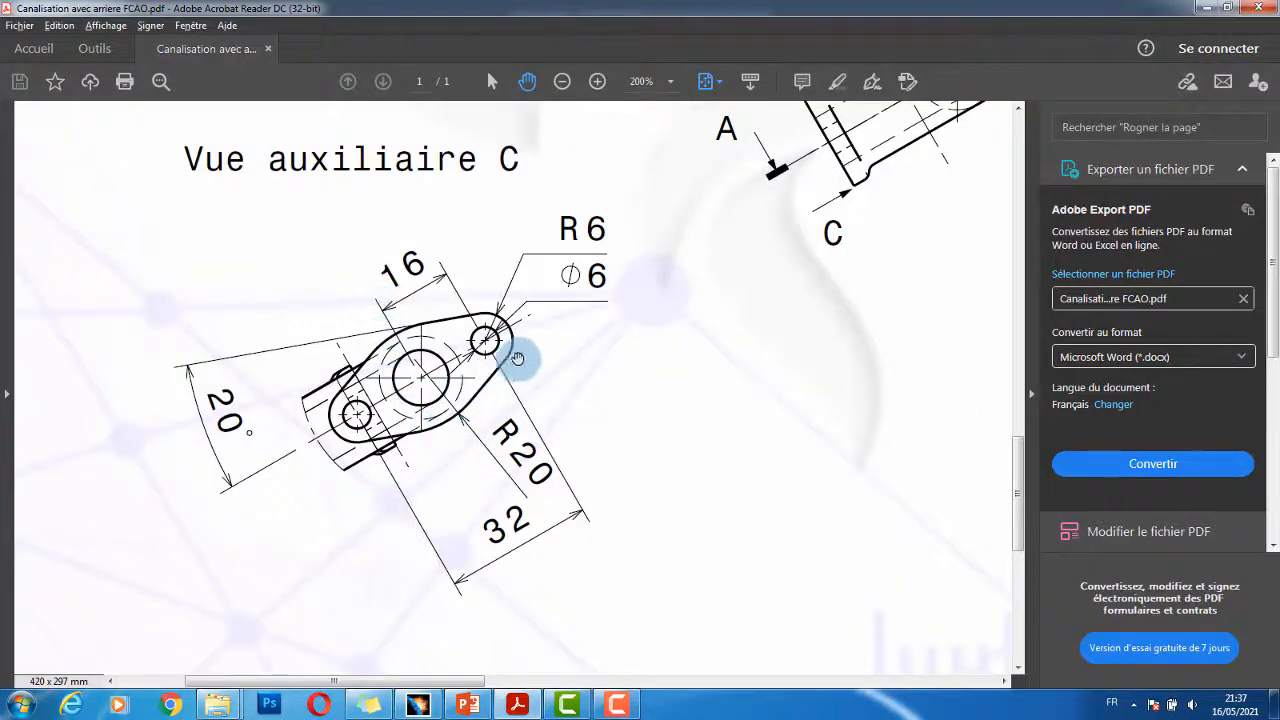
# - Start a standard profile with a three-point arc from the vertical axis above the pipe end
pyautogui.hotkey('alt', 'Tab')
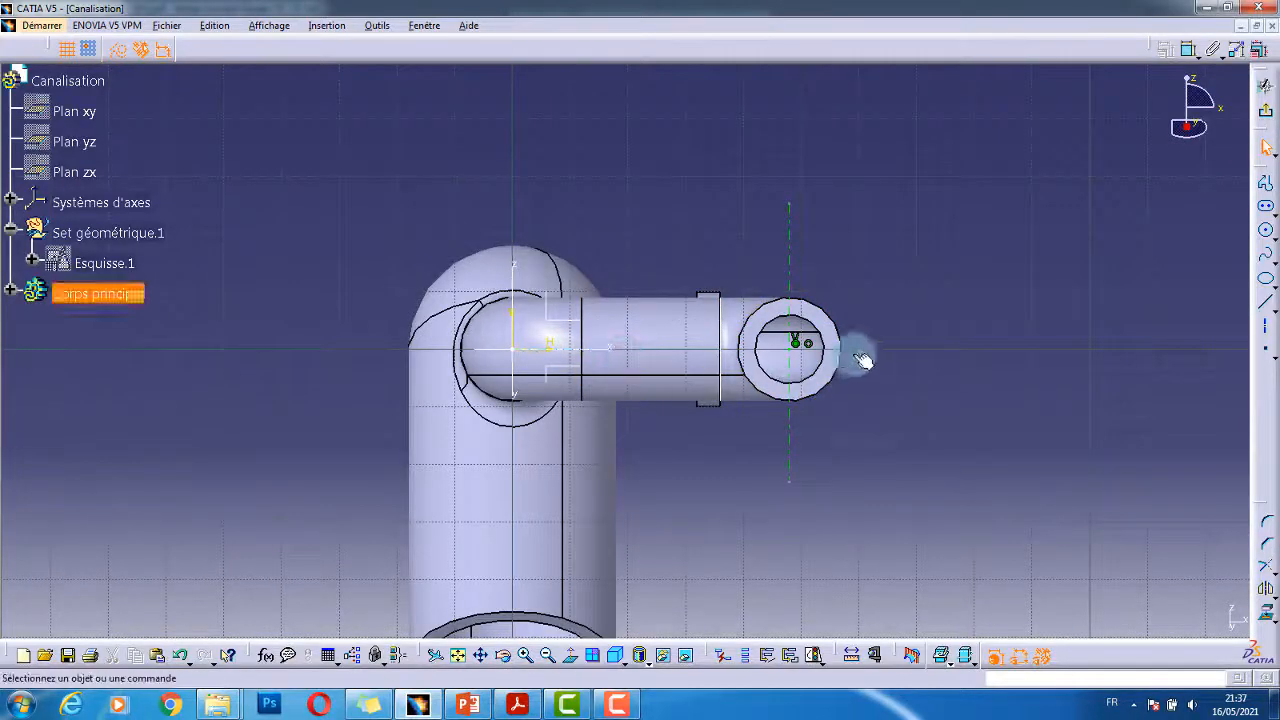
pyautogui.click(918, 290)
pyautogui.click(1265, 229)
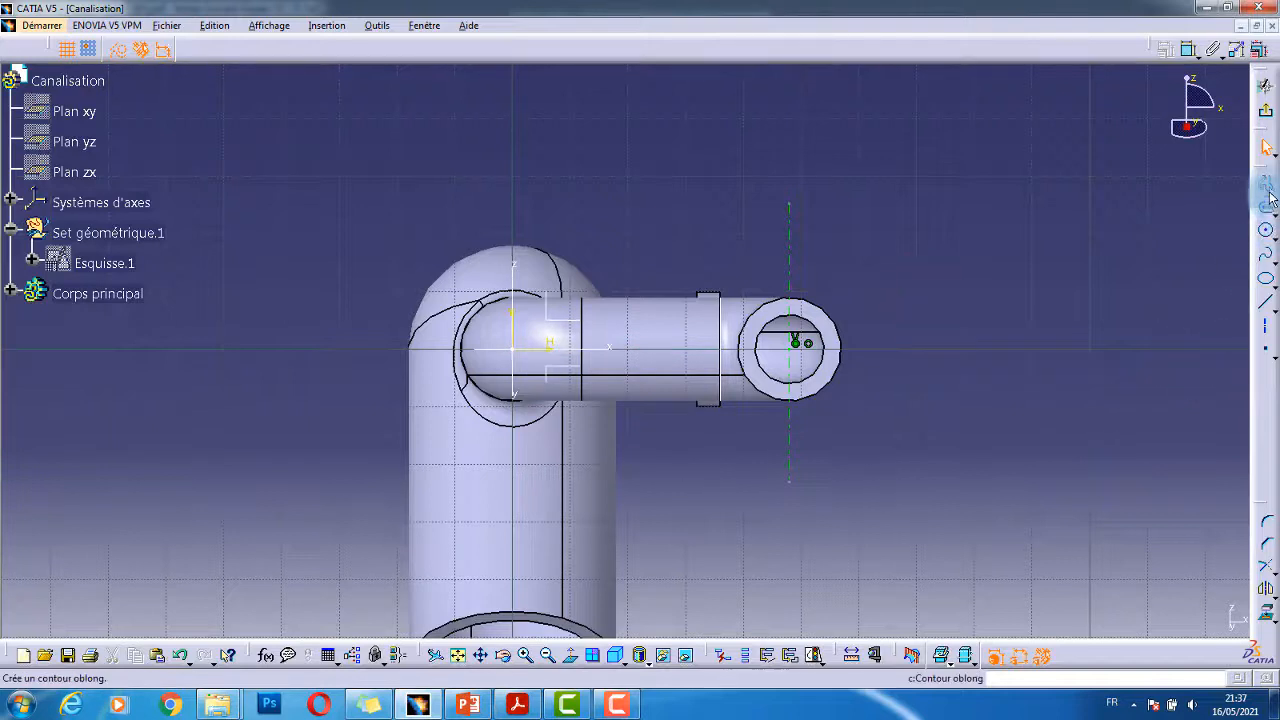
pyautogui.click(1267, 188)
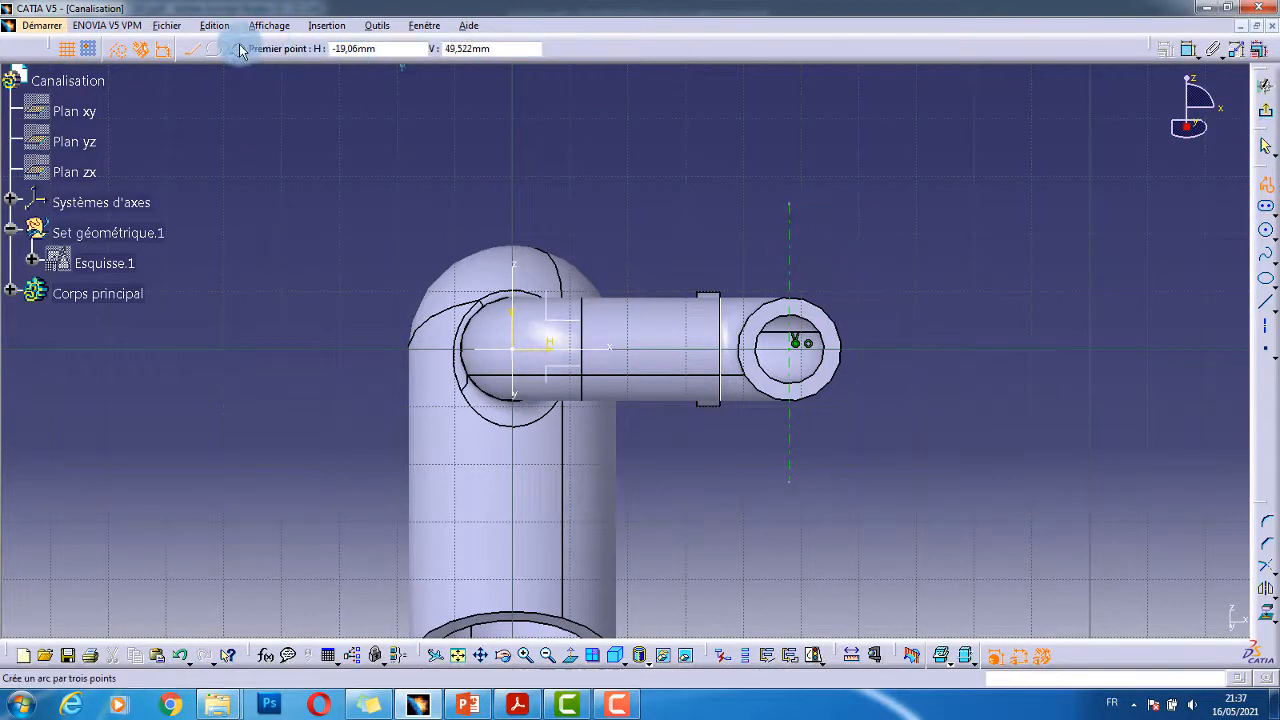
pyautogui.hotkey('alt', 'Tab')
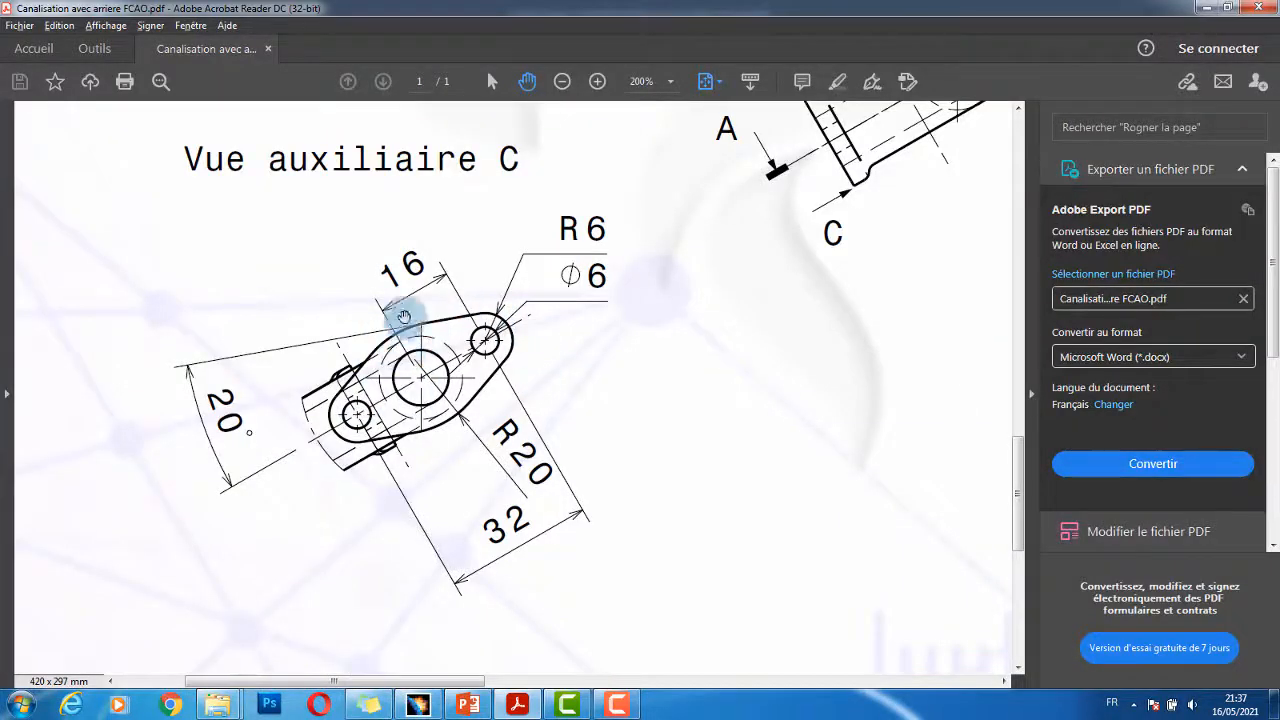
pyautogui.hotkey('alt', 'Tab')
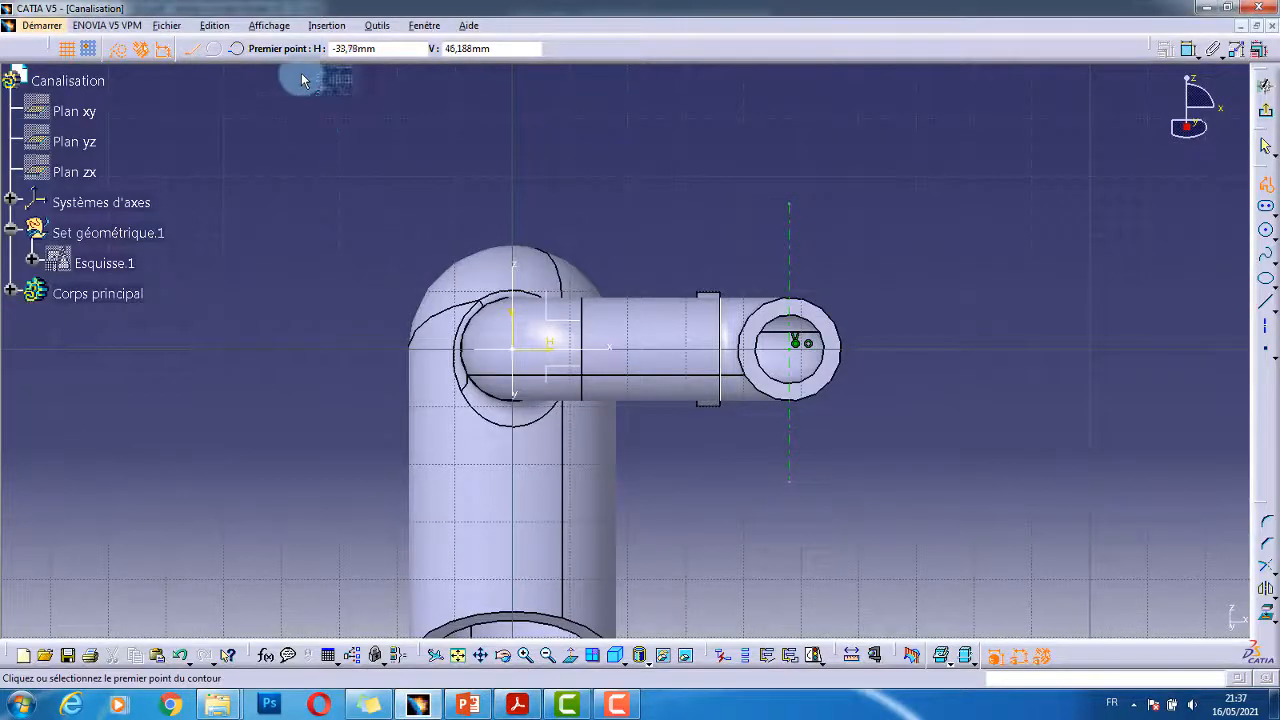
pyautogui.click(239, 52)
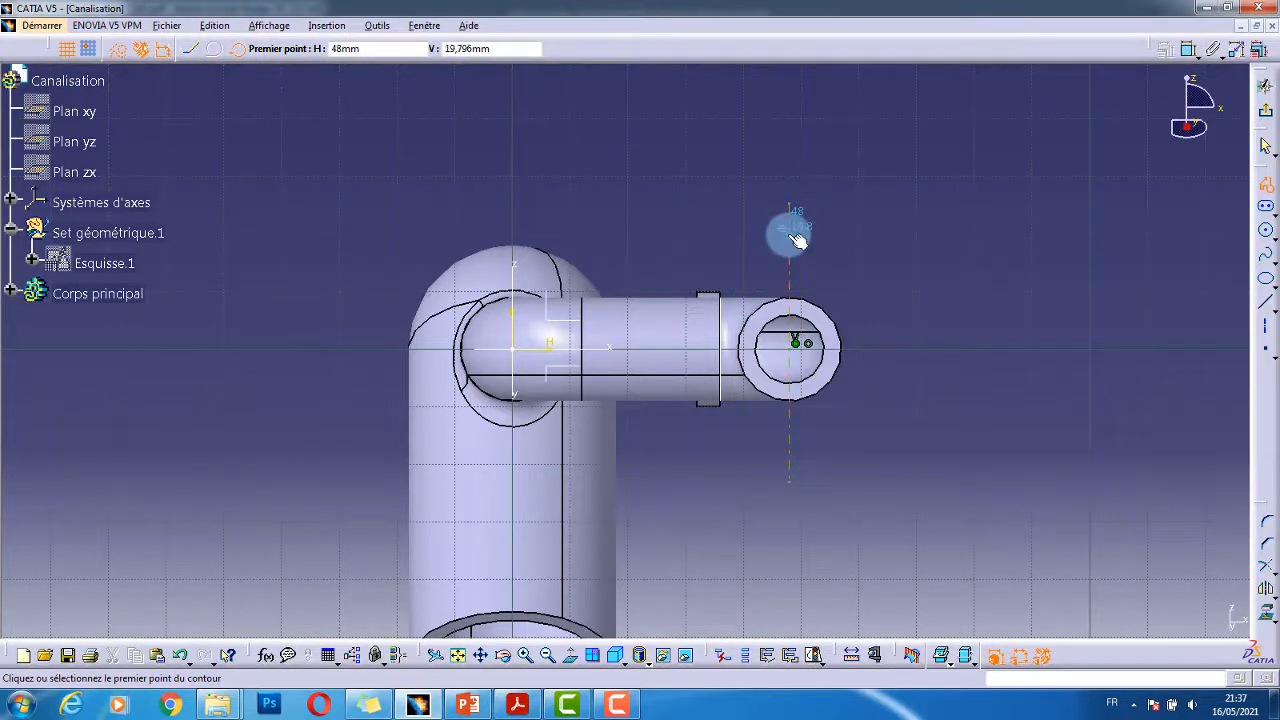
pyautogui.click(790, 234)
pyautogui.click(834, 245)
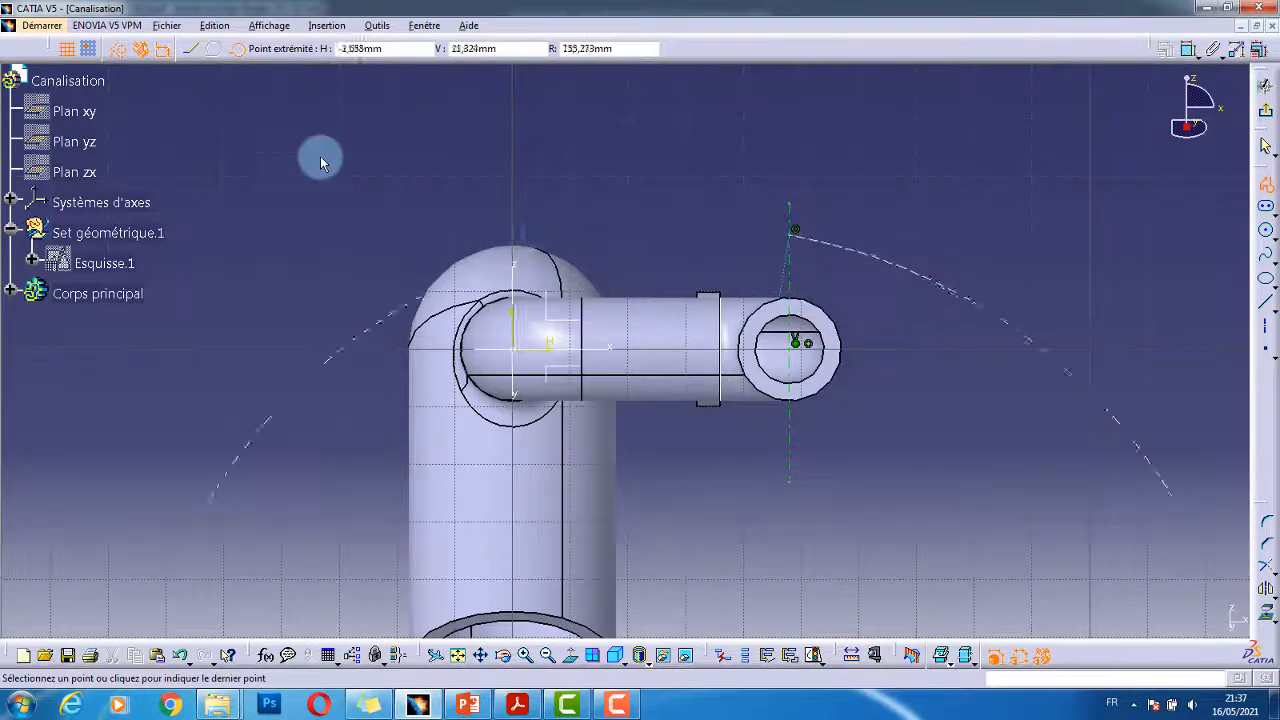
pyautogui.click(118, 49)
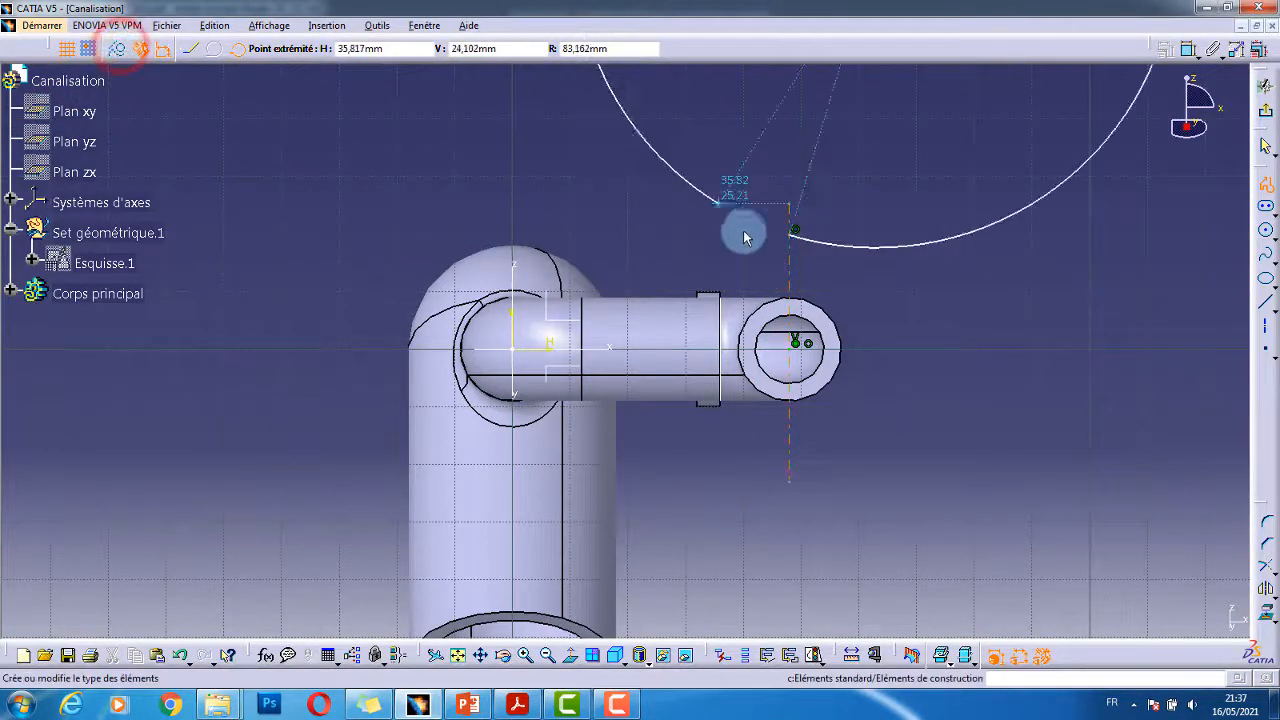
# - Finish the first arc and continue with a tangent arc ending on the horizontal axis
pyautogui.click(866, 263)
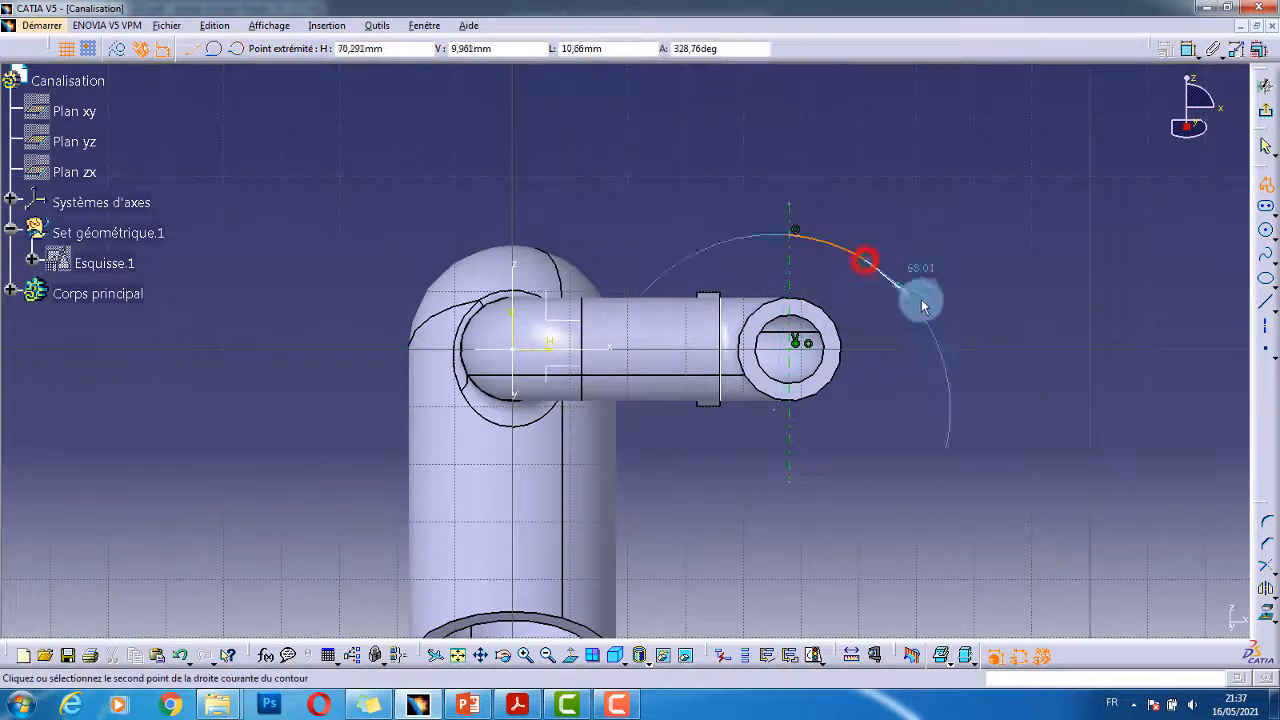
pyautogui.moveTo(925, 302); pyautogui.dragTo(968, 366)
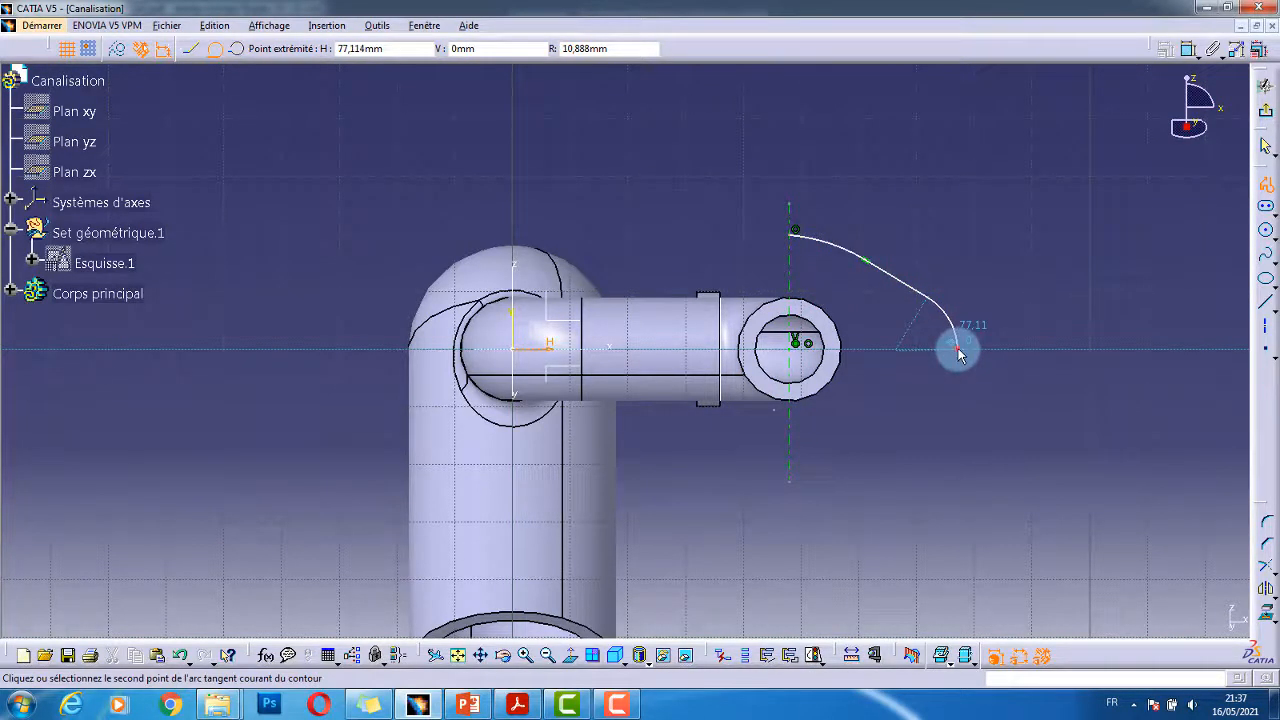
pyautogui.click(958, 350)
pyautogui.press('Escape')
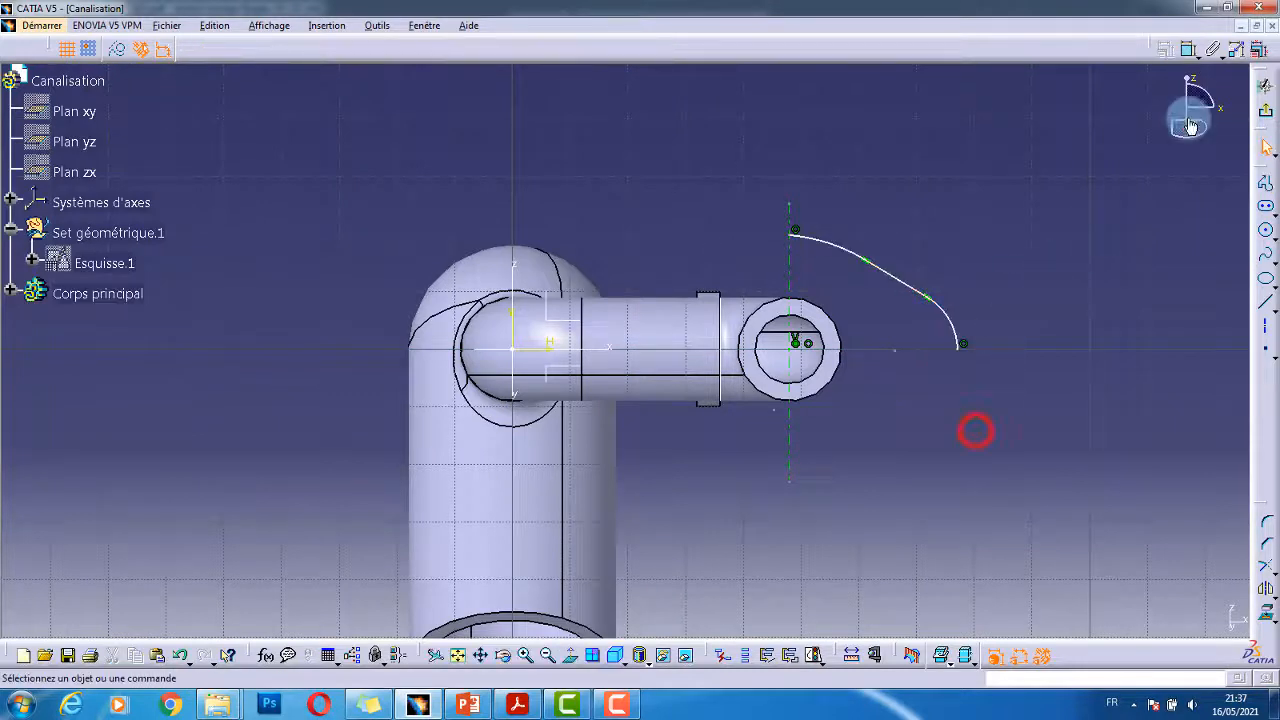
# - Dimension the tangent arc's radius to 6
pyautogui.click(1188, 57)
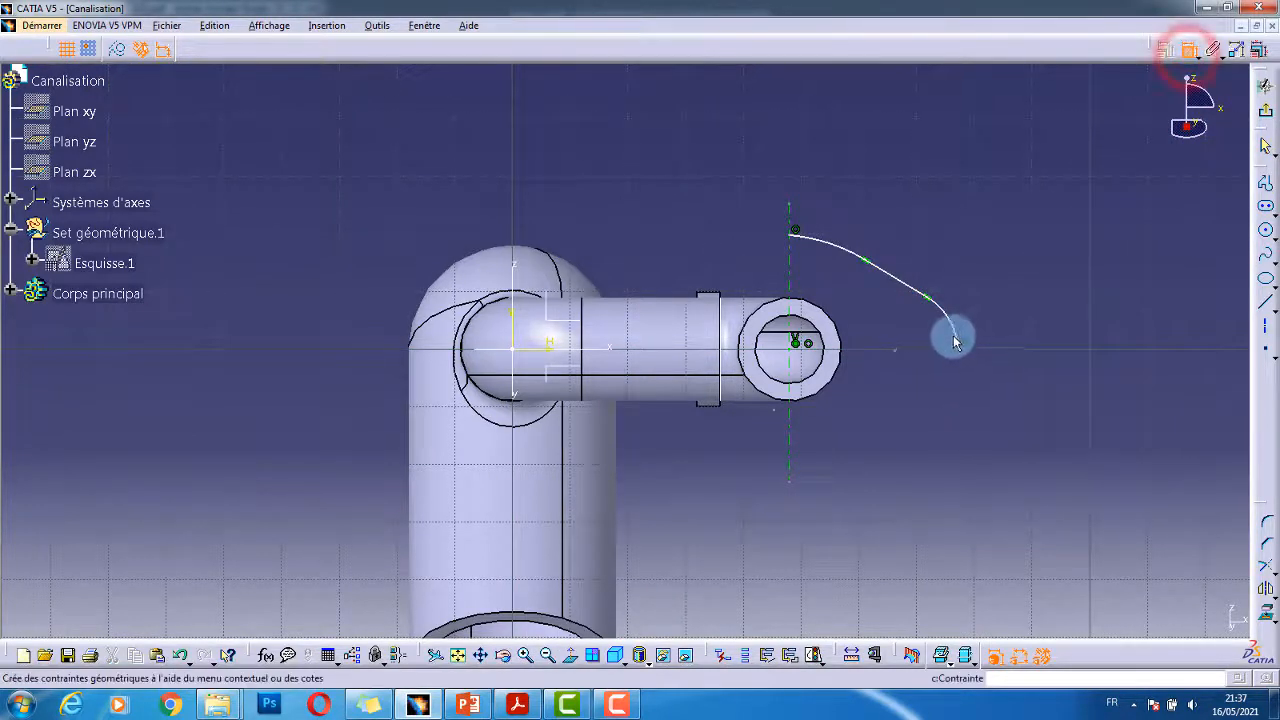
pyautogui.click(950, 335)
pyautogui.click(1007, 303)
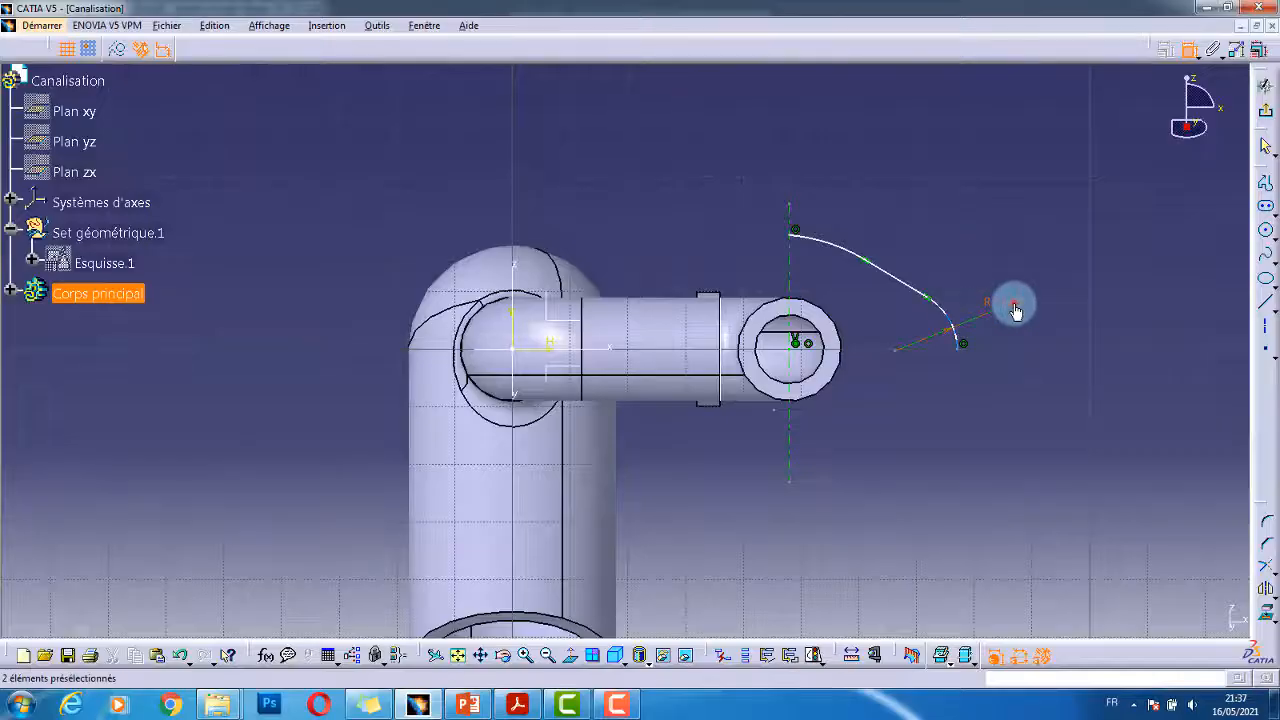
pyautogui.doubleClick(1015, 308)
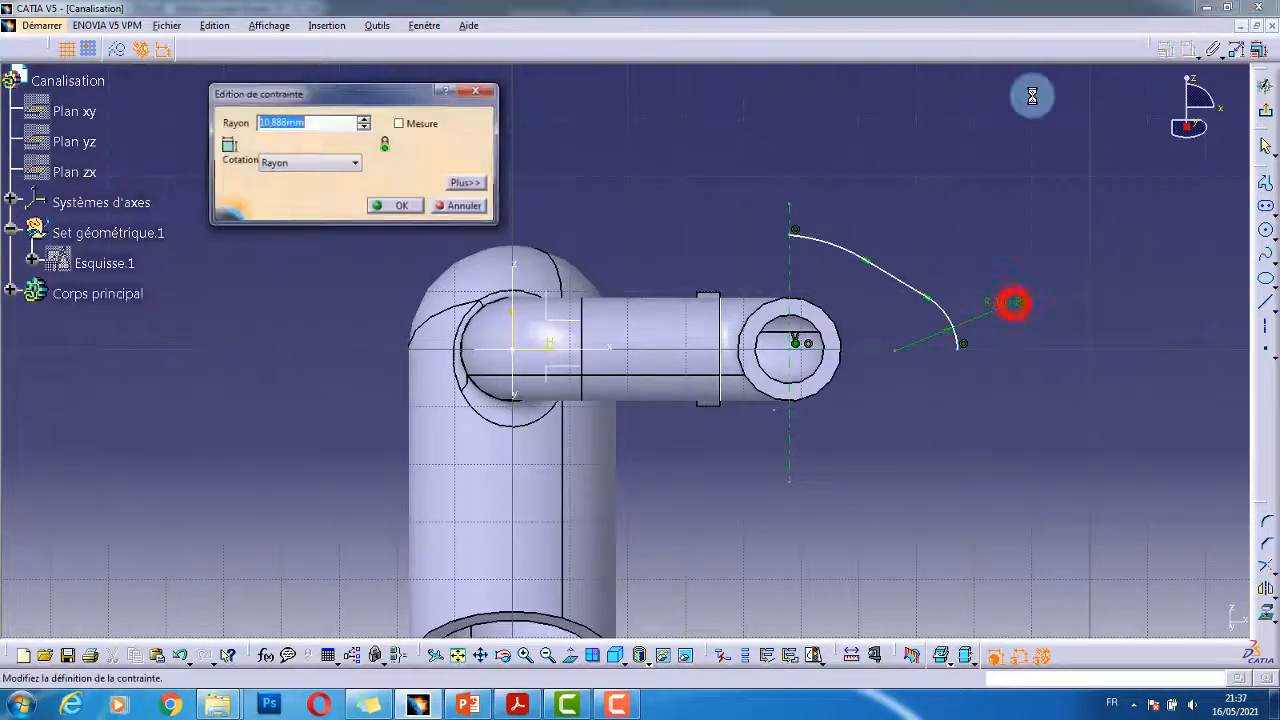
pyautogui.write('6')
pyautogui.press('Return')
# - Make the profile's end point coincident with the horizontal axis
pyautogui.moveTo(1047, 363); pyautogui.dragTo(985, 285, button='middle')
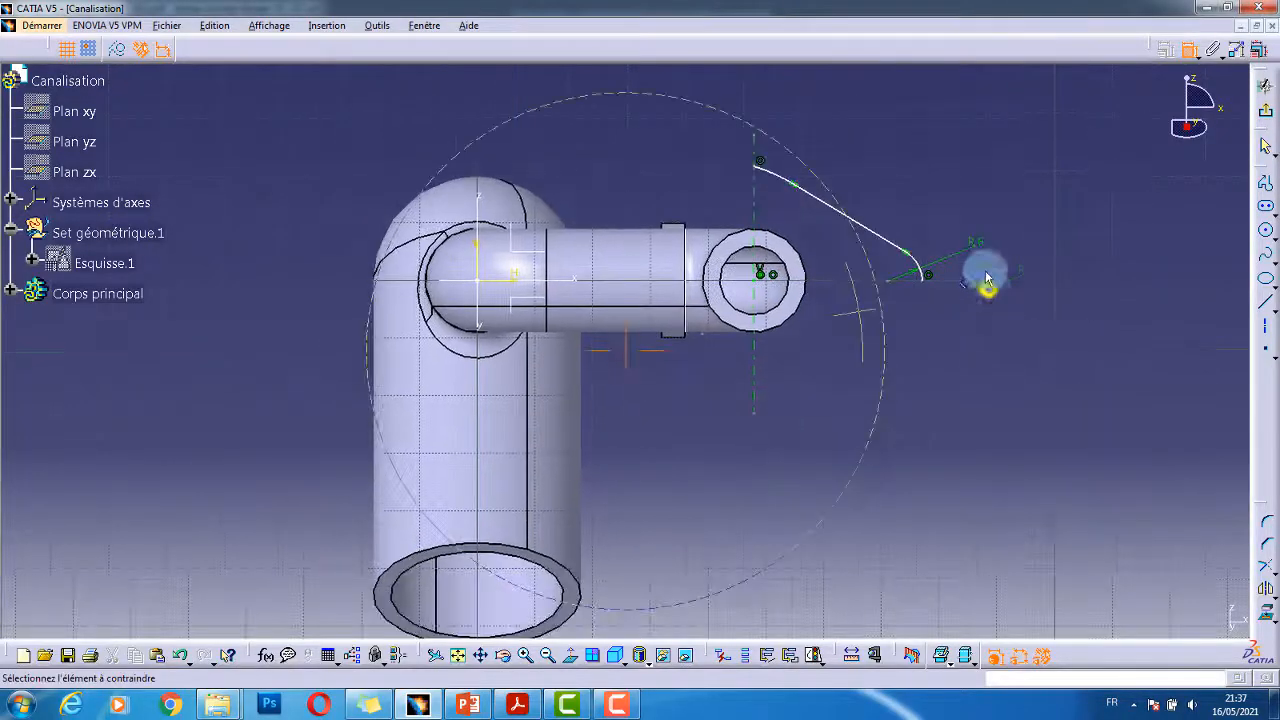
pyautogui.click(897, 288)
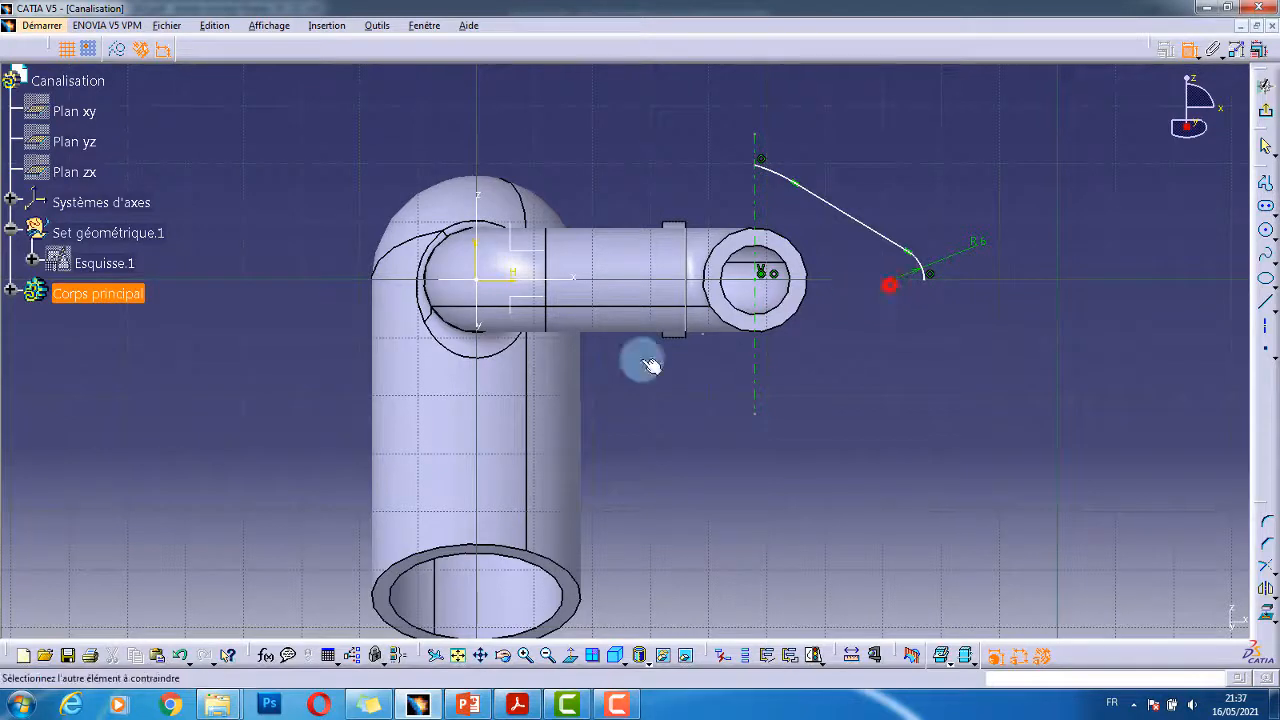
pyautogui.click(563, 279)
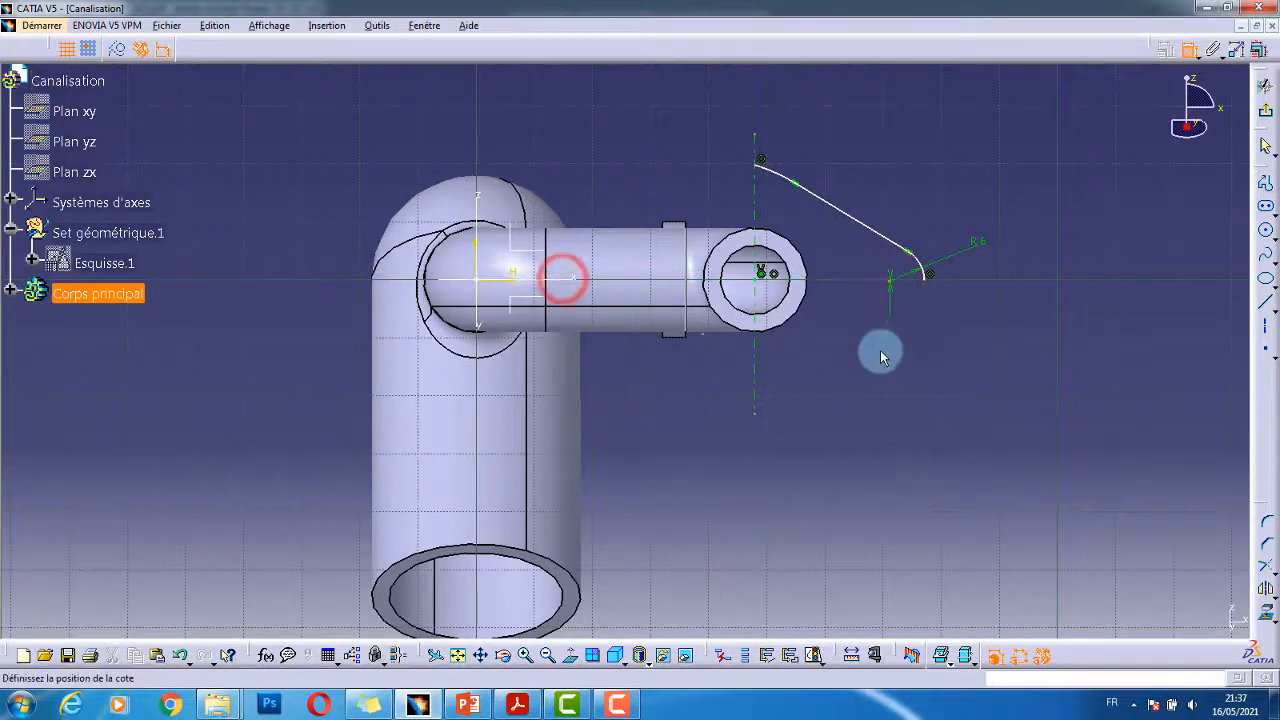
pyautogui.rightClick(855, 348)
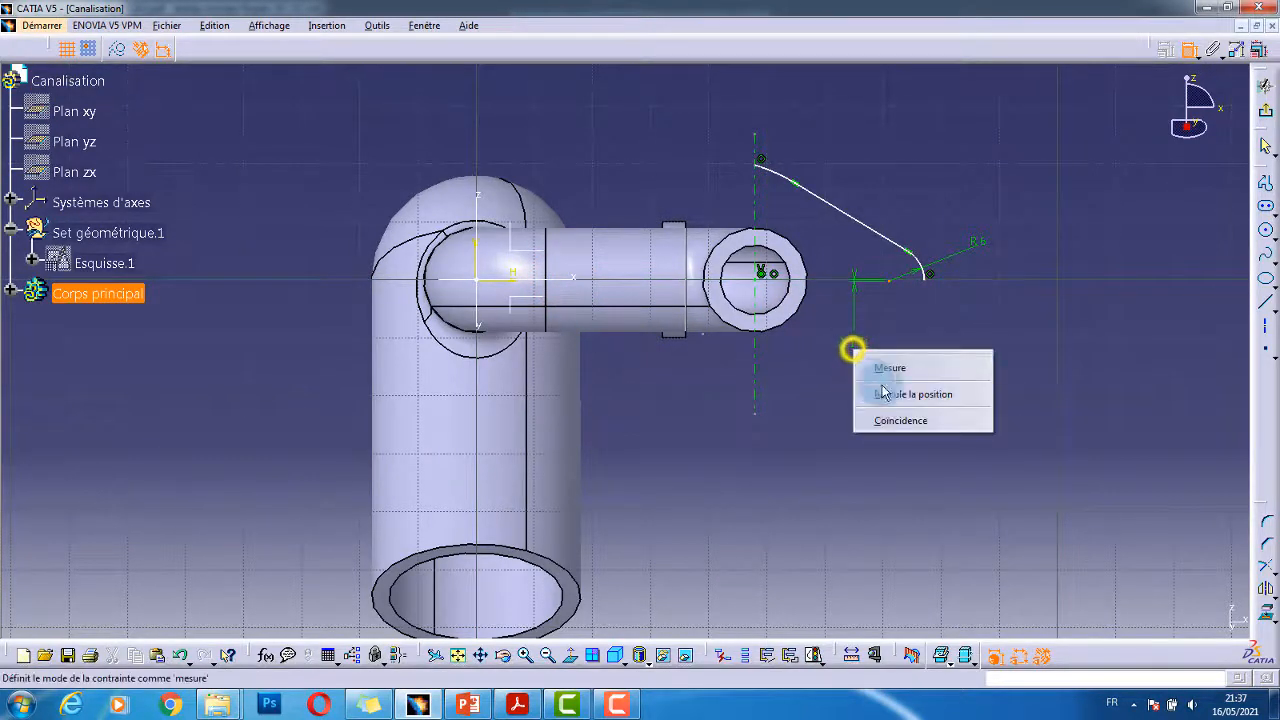
pyautogui.click(907, 420)
pyautogui.moveTo(907, 392)
pyautogui.mouseDown(button='middle')
pyautogui.moveTo(906, 406)
pyautogui.moveTo(909, 361)
pyautogui.moveTo(891, 411)
pyautogui.mouseUp(button='middle')
pyautogui.rightClick(906, 406)
# - Make the large arc coincident with the axis and set its radius to 20
pyautogui.click(805, 243)
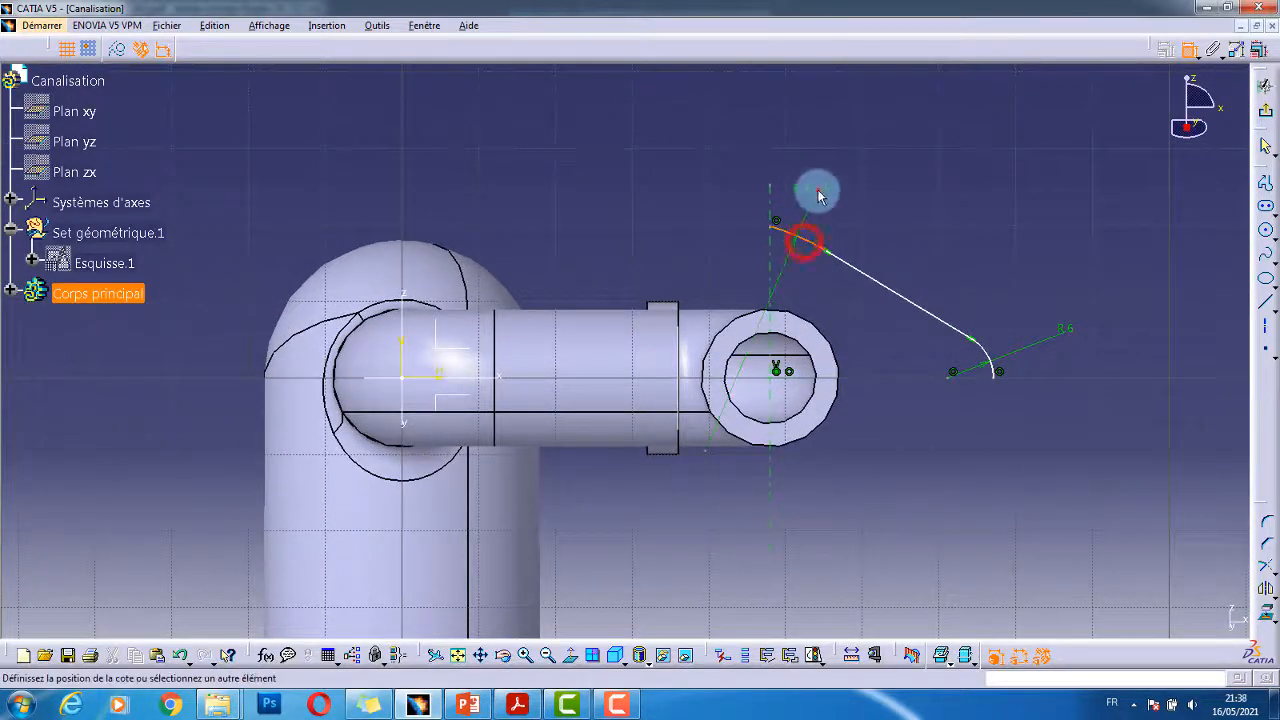
pyautogui.click(817, 190)
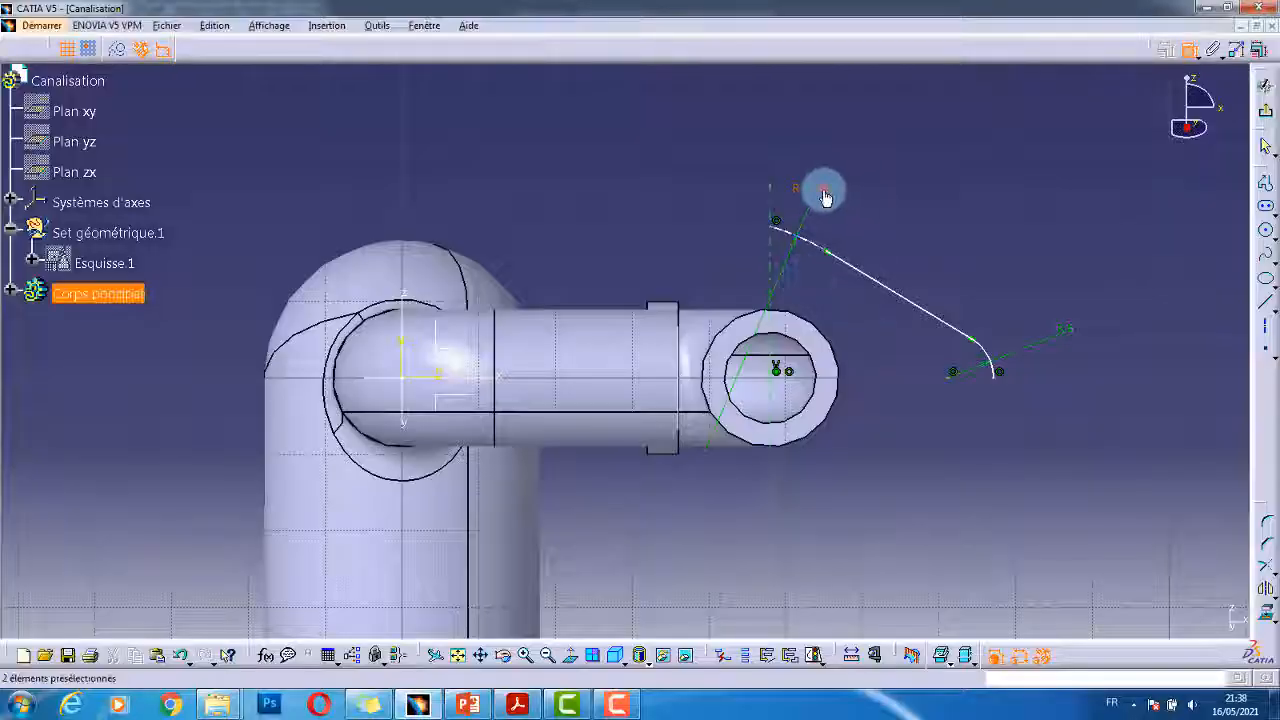
pyautogui.doubleClick(825, 197)
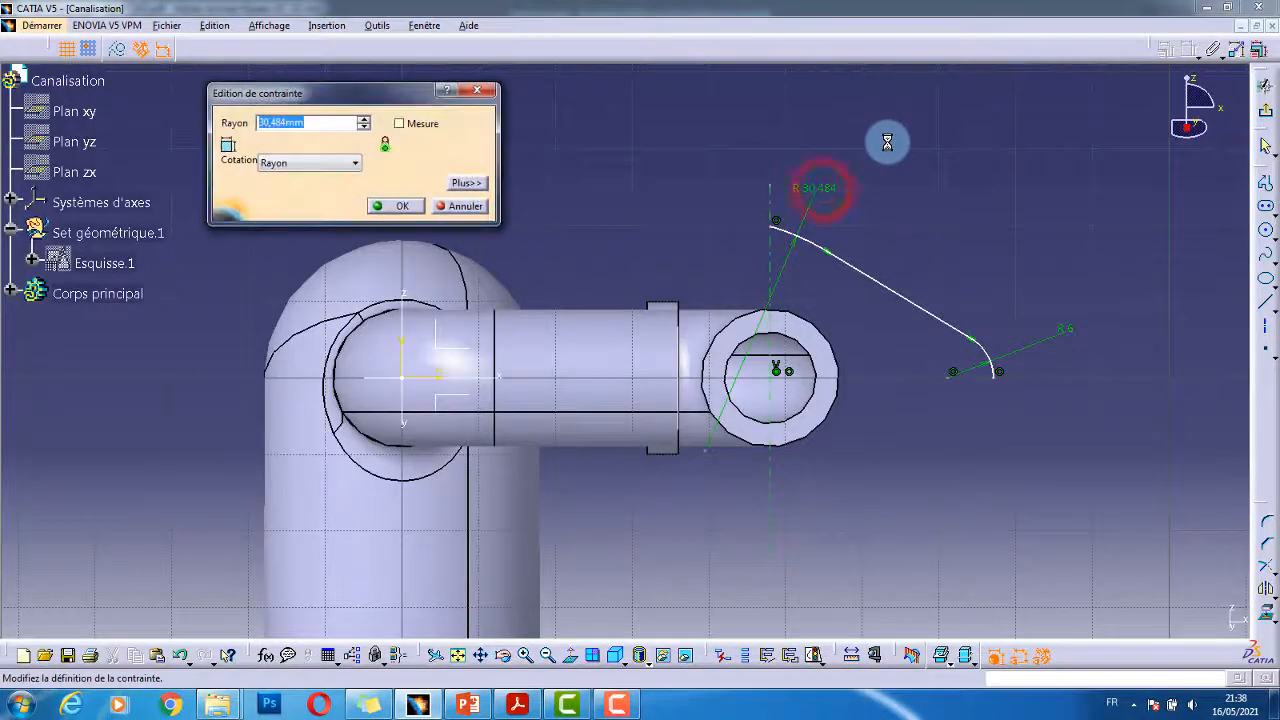
pyautogui.write('20')
pyautogui.press('Return')
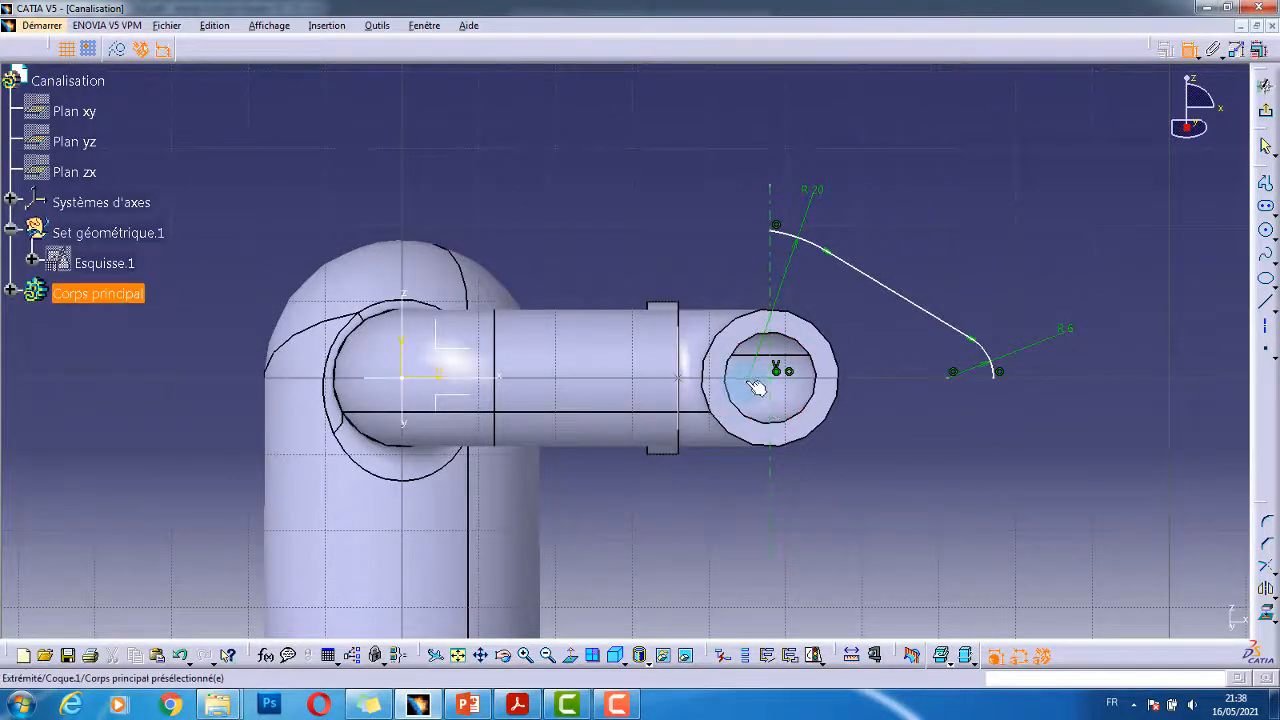
# - Make the profile coincident with the vertical line
pyautogui.click(768, 488)
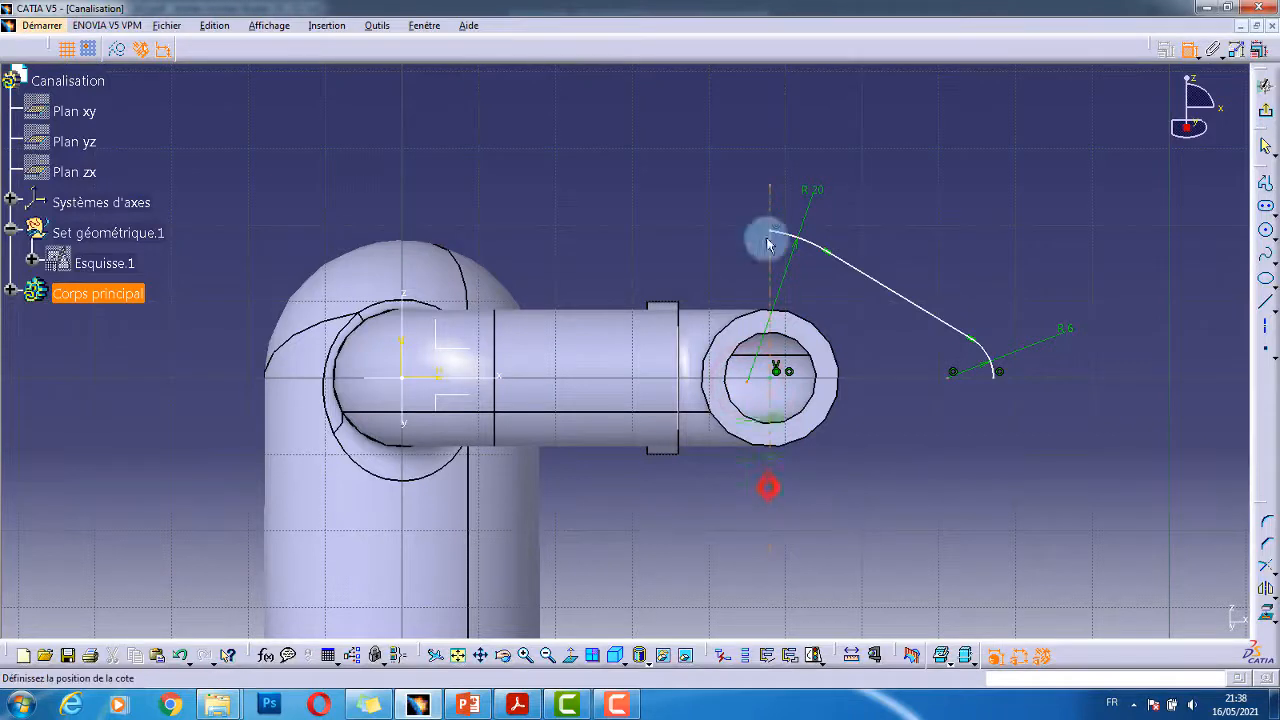
pyautogui.rightClick(843, 484)
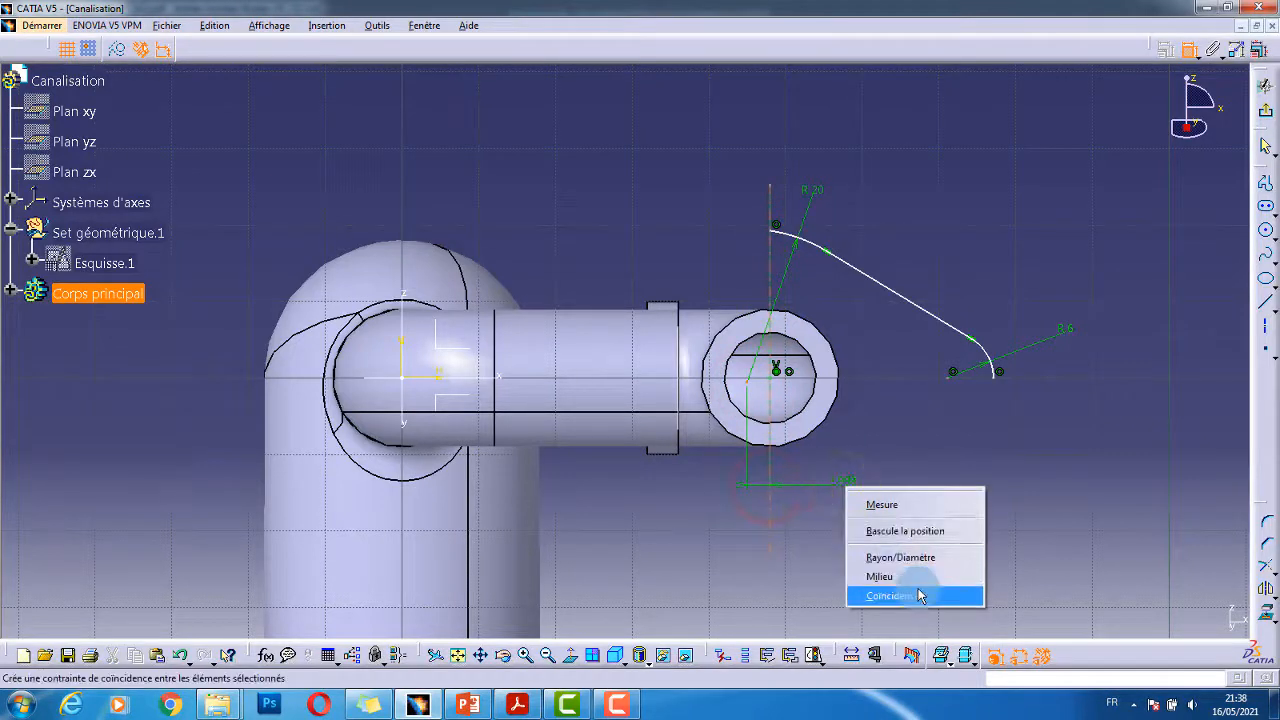
pyautogui.click(918, 590)
pyautogui.click(944, 471)
pyautogui.rightClick(936, 407)
pyautogui.moveTo(921, 424); pyautogui.dragTo(977, 257, button='middle')
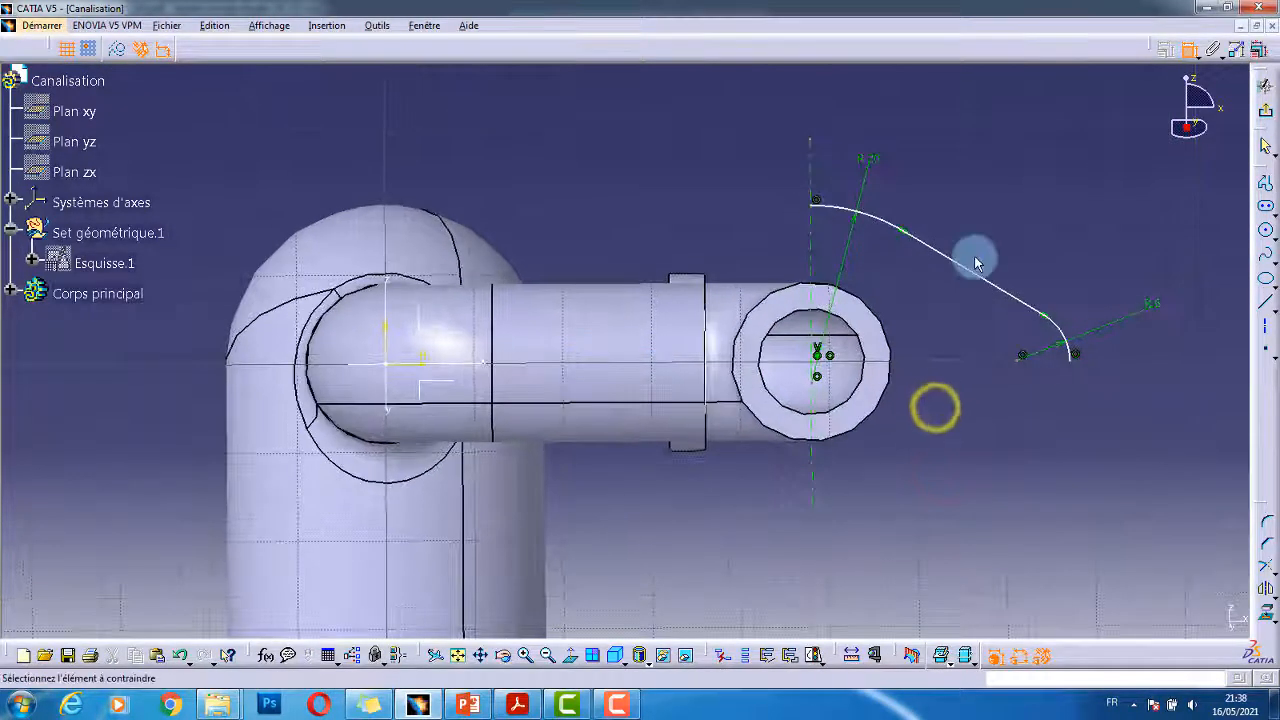
# - Add a horizontal distance to the small arc's centre, correcting it from 110 to 16
pyautogui.click(812, 245)
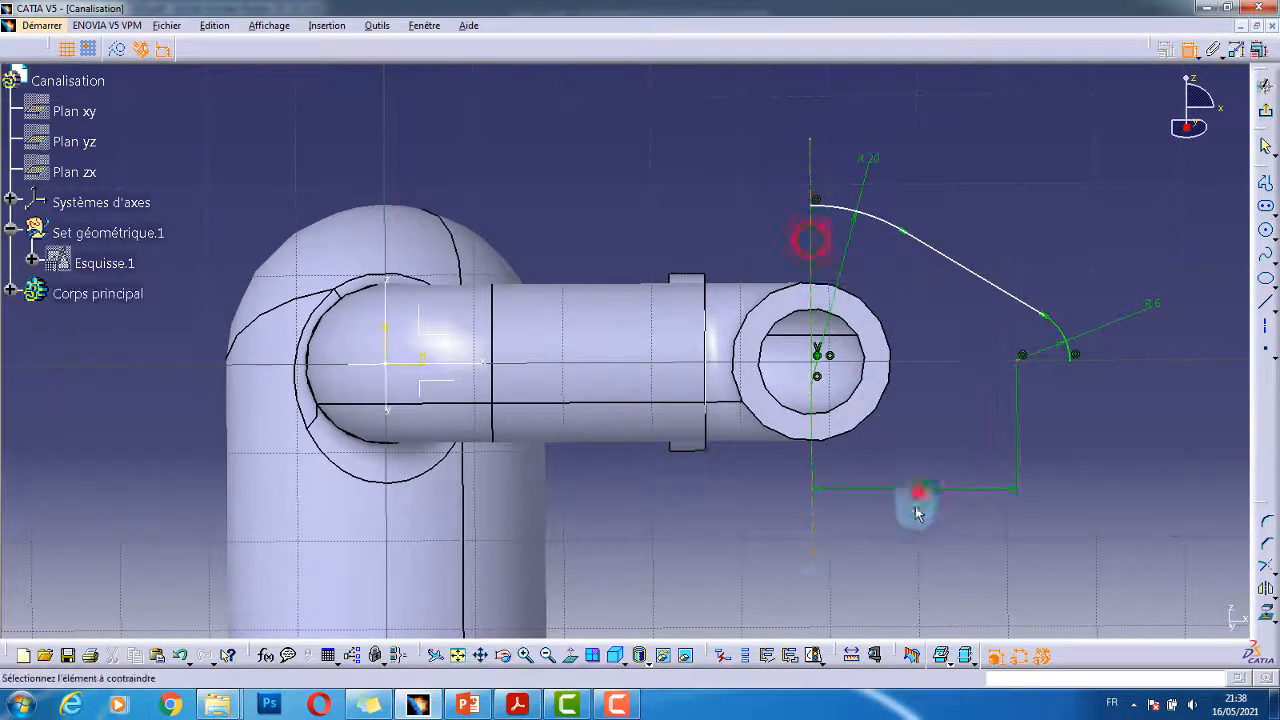
pyautogui.hotkey('alt', 'Tab')
pyautogui.hotkey('alt', 'Tab')
pyautogui.click(899, 483)
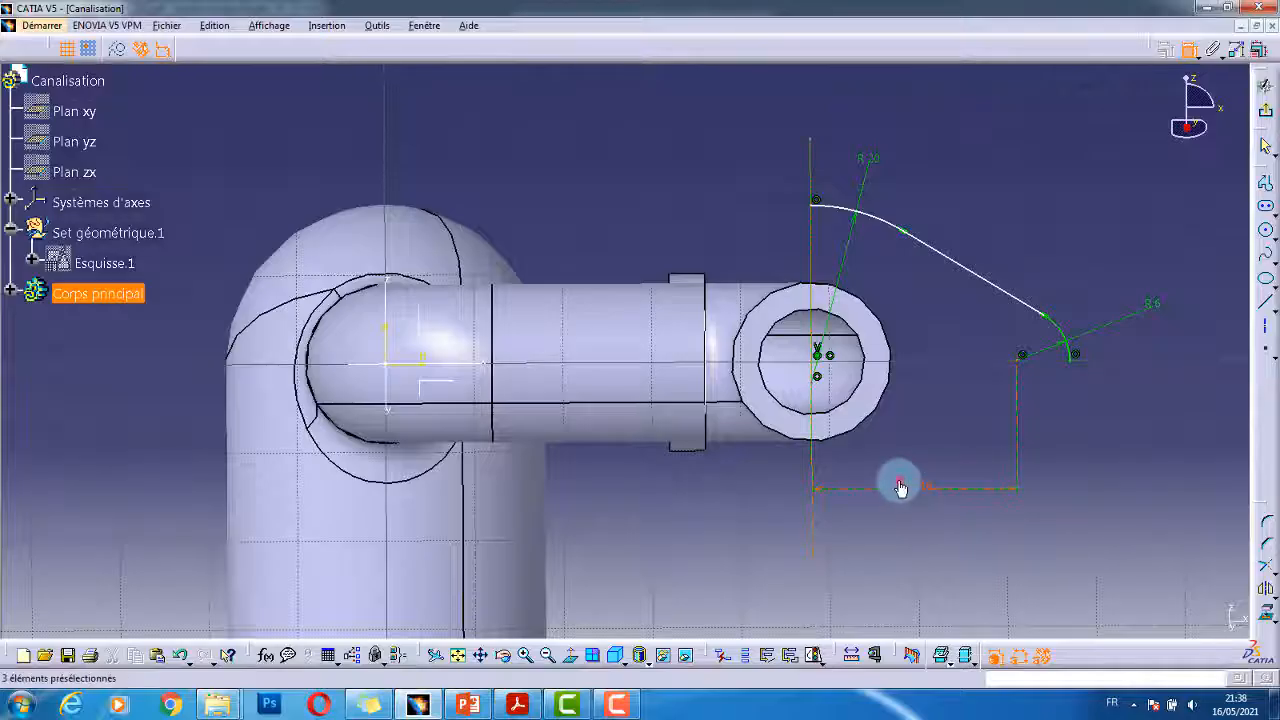
pyautogui.doubleClick(899, 483)
pyautogui.write('110')
pyautogui.press('Return')
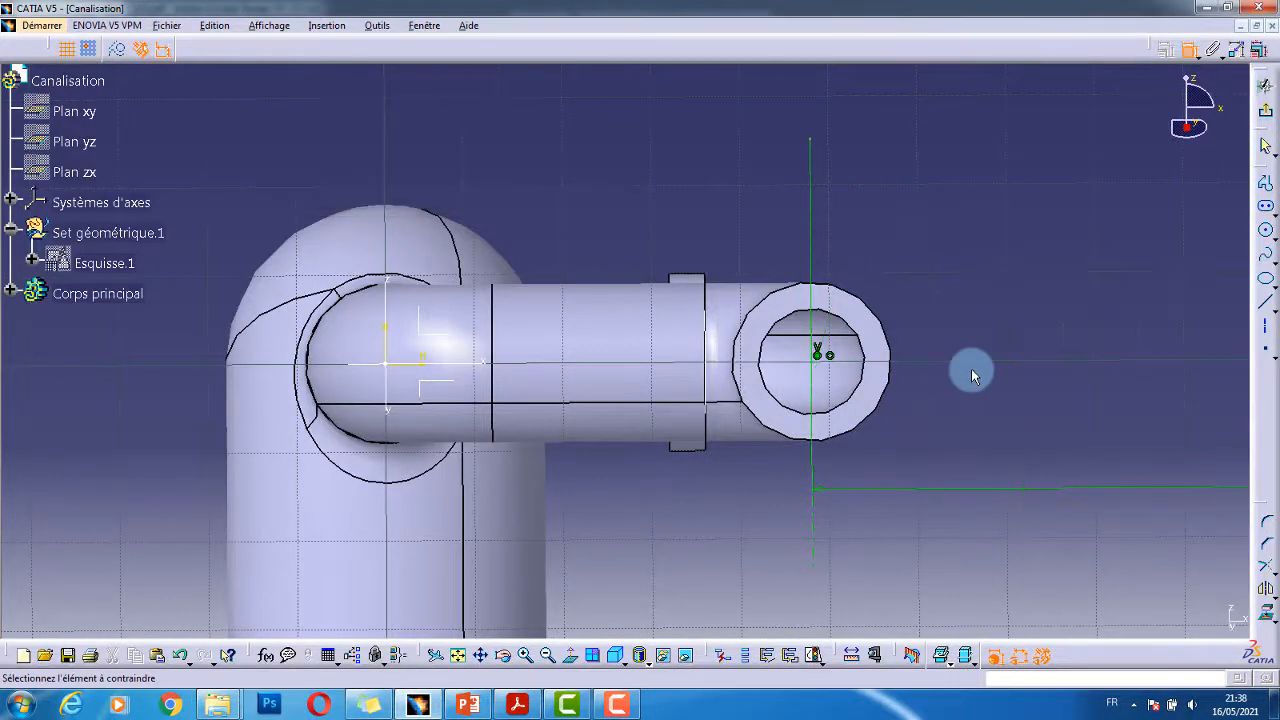
pyautogui.moveTo(993, 384); pyautogui.dragTo(1037, 543, button='middle')
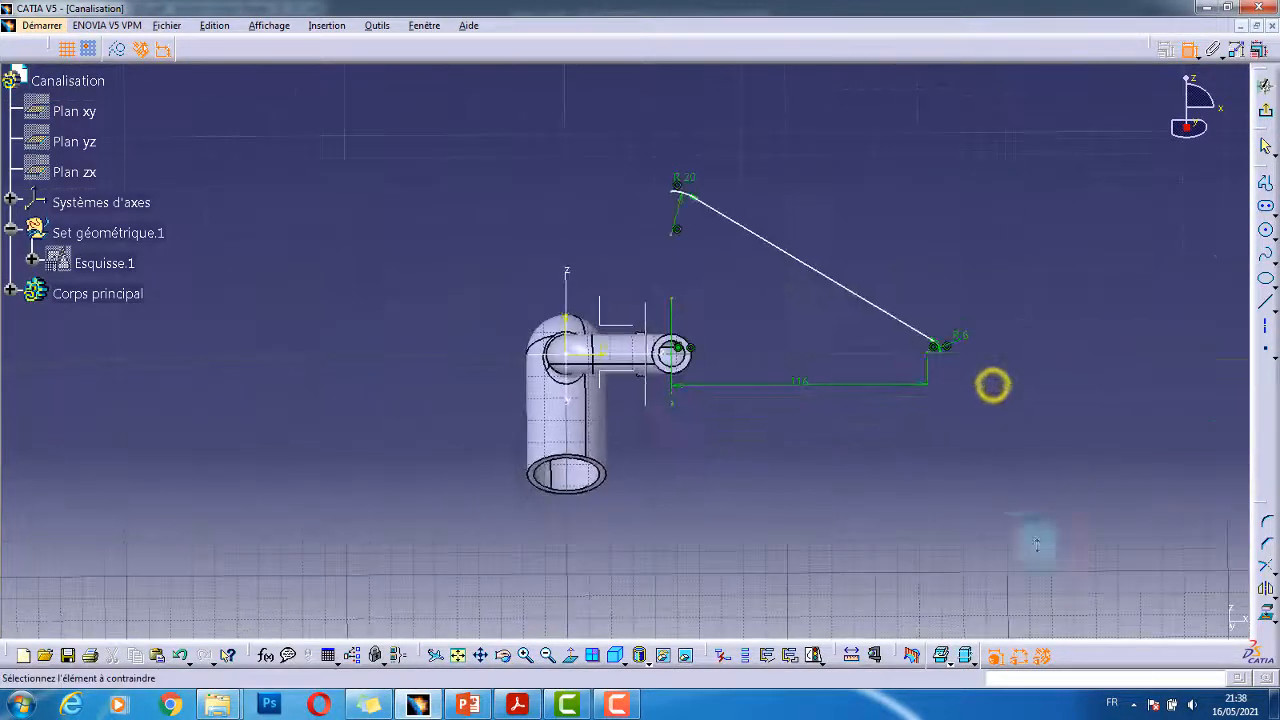
pyautogui.click(790, 384)
pyautogui.doubleClick(790, 384)
pyautogui.write('16')
pyautogui.press('Return')
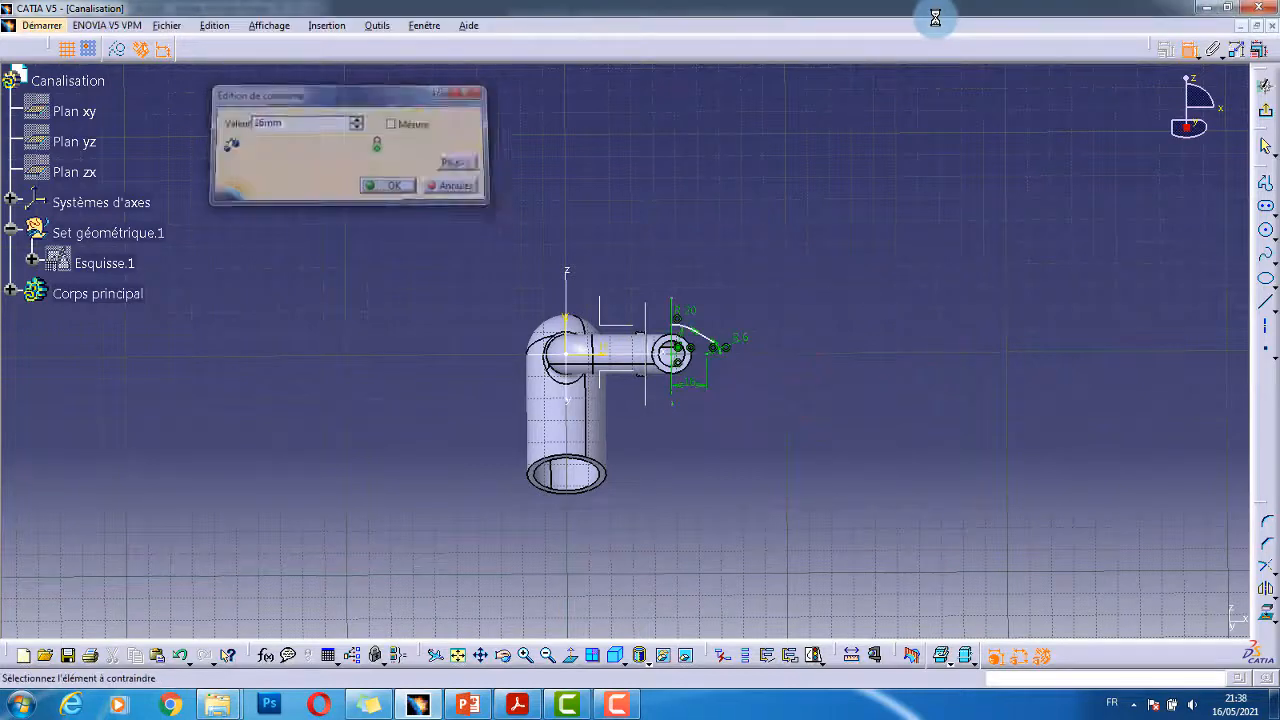
# - Set the angle between the straight line and the horizontal axis to 20°
pyautogui.moveTo(747, 361); pyautogui.dragTo(773, 240, button='middle')
pyautogui.moveTo(845, 218); pyautogui.dragTo(728, 286, button='middle')
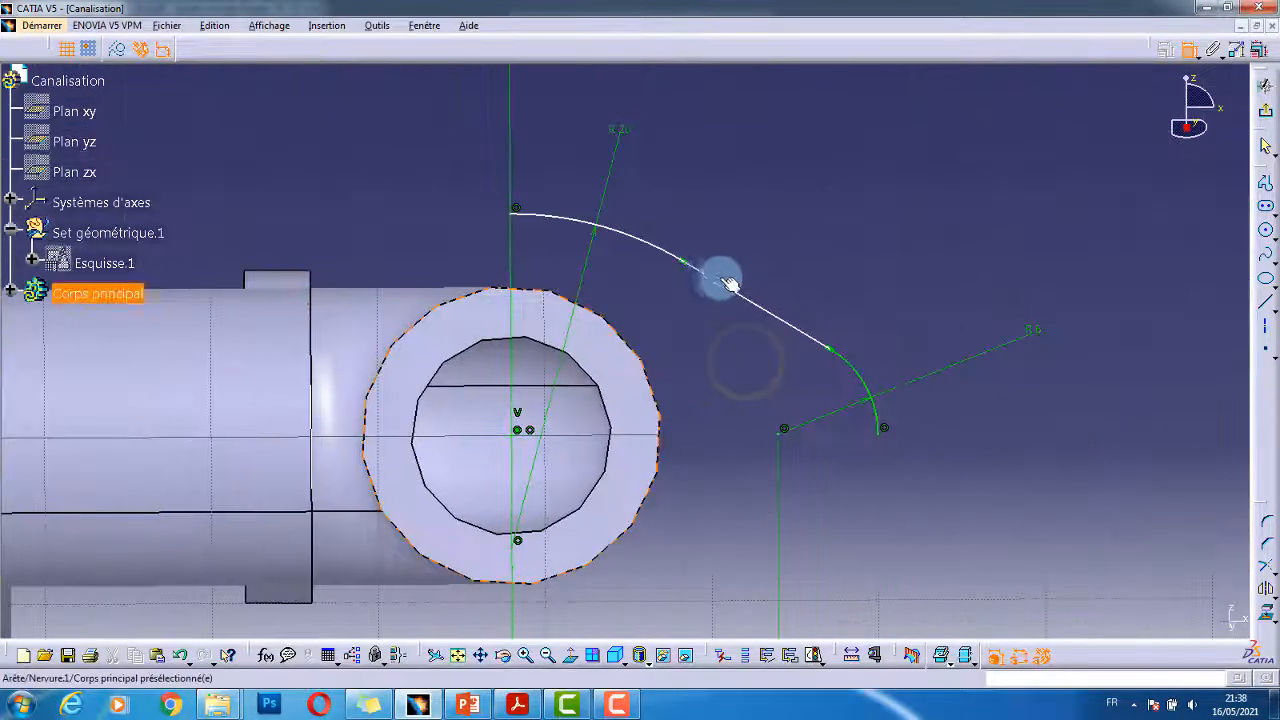
pyautogui.click(735, 290)
pyautogui.moveTo(508, 447); pyautogui.dragTo(745, 368, button='middle')
pyautogui.click(362, 333)
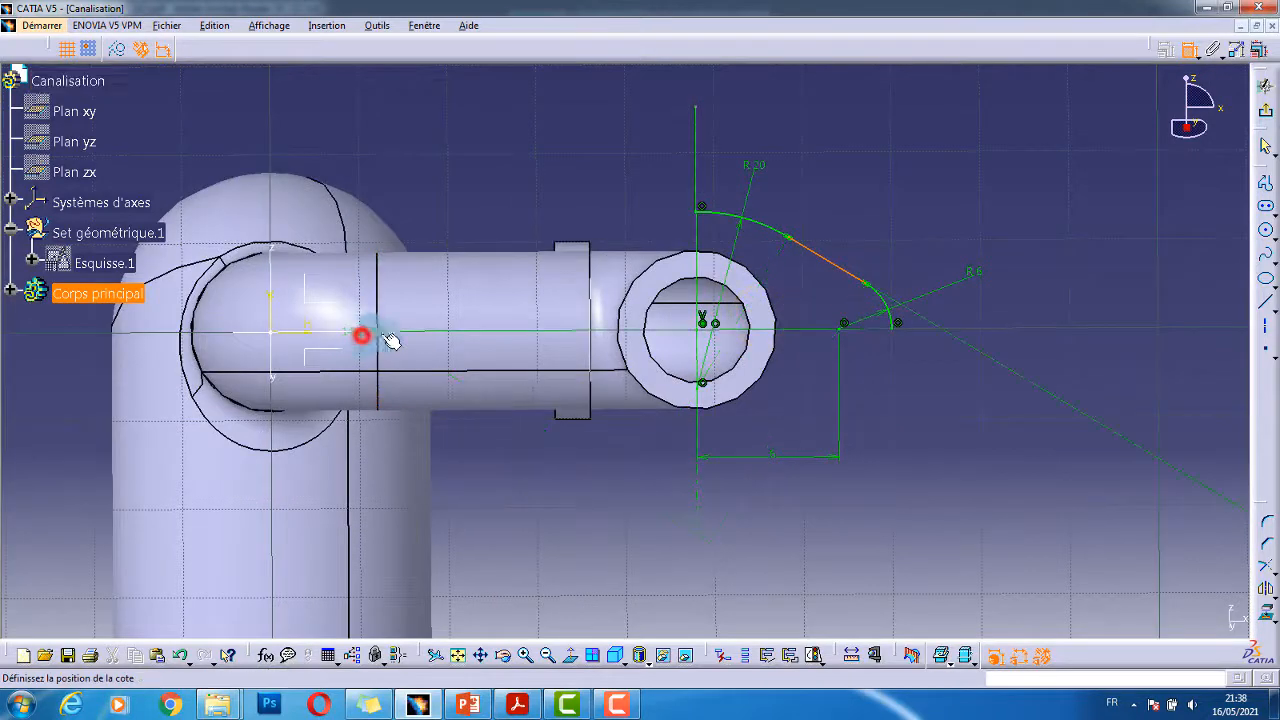
pyautogui.click(793, 296)
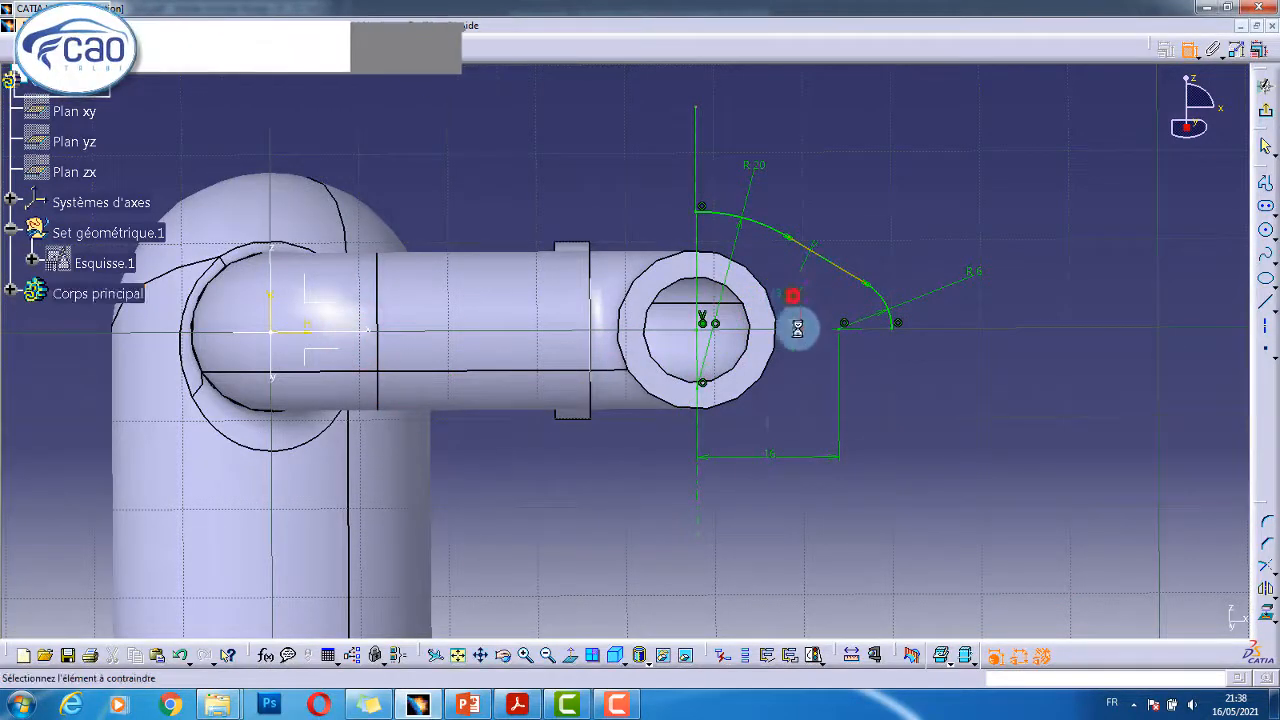
pyautogui.hotkey('alt', 'Tab')
pyautogui.hotkey('alt', 'Tab')
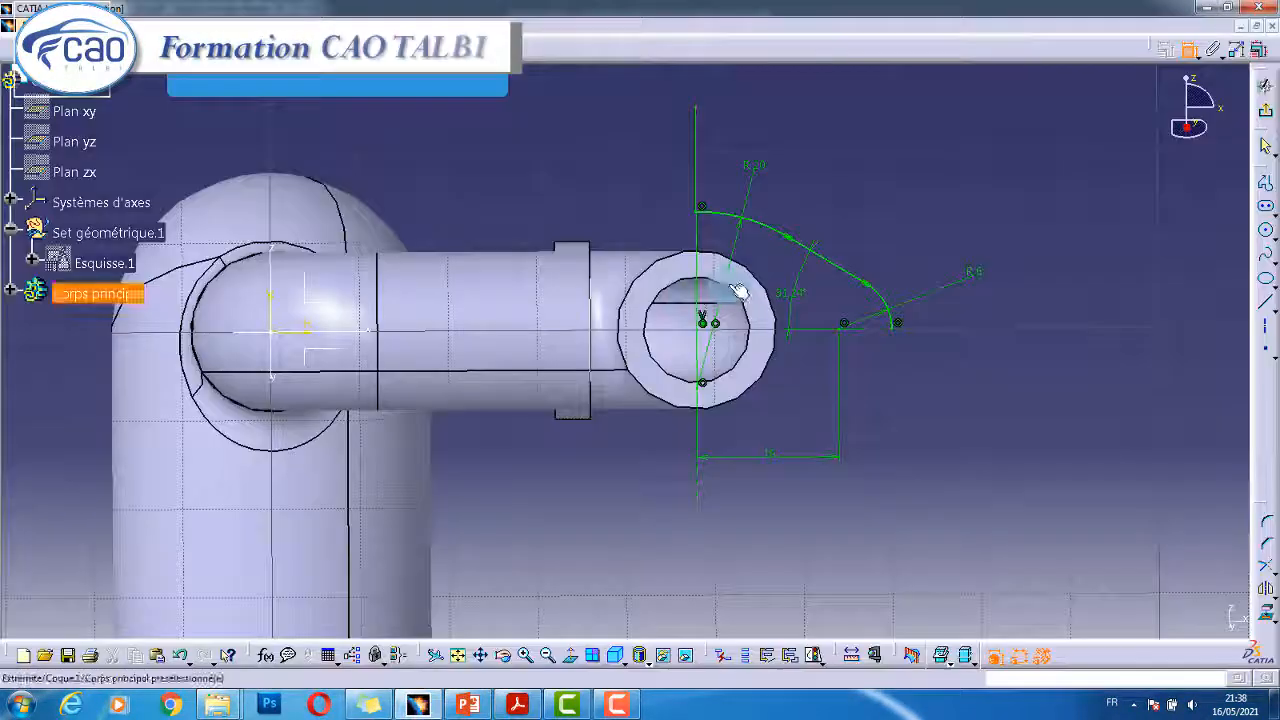
pyautogui.doubleClick(800, 288)
pyautogui.write('20')
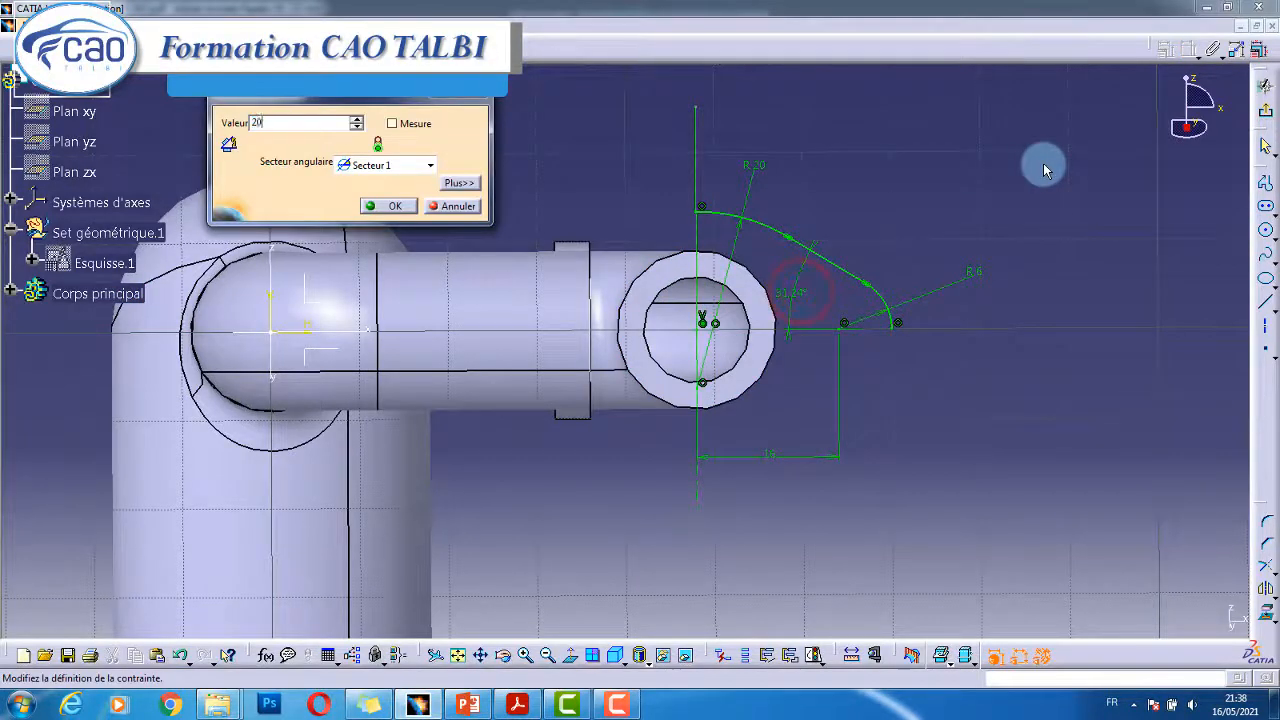
pyautogui.press('Return')
# - Select the profile's straight line and R20 arc
pyautogui.click(862, 191)
pyautogui.moveTo(875, 305)
pyautogui.mouseDown(button='middle')
pyautogui.moveTo(860, 263)
pyautogui.moveTo(777, 266)
pyautogui.moveTo(770, 290)
pyautogui.mouseUp(button='middle')
pyautogui.click(917, 360)
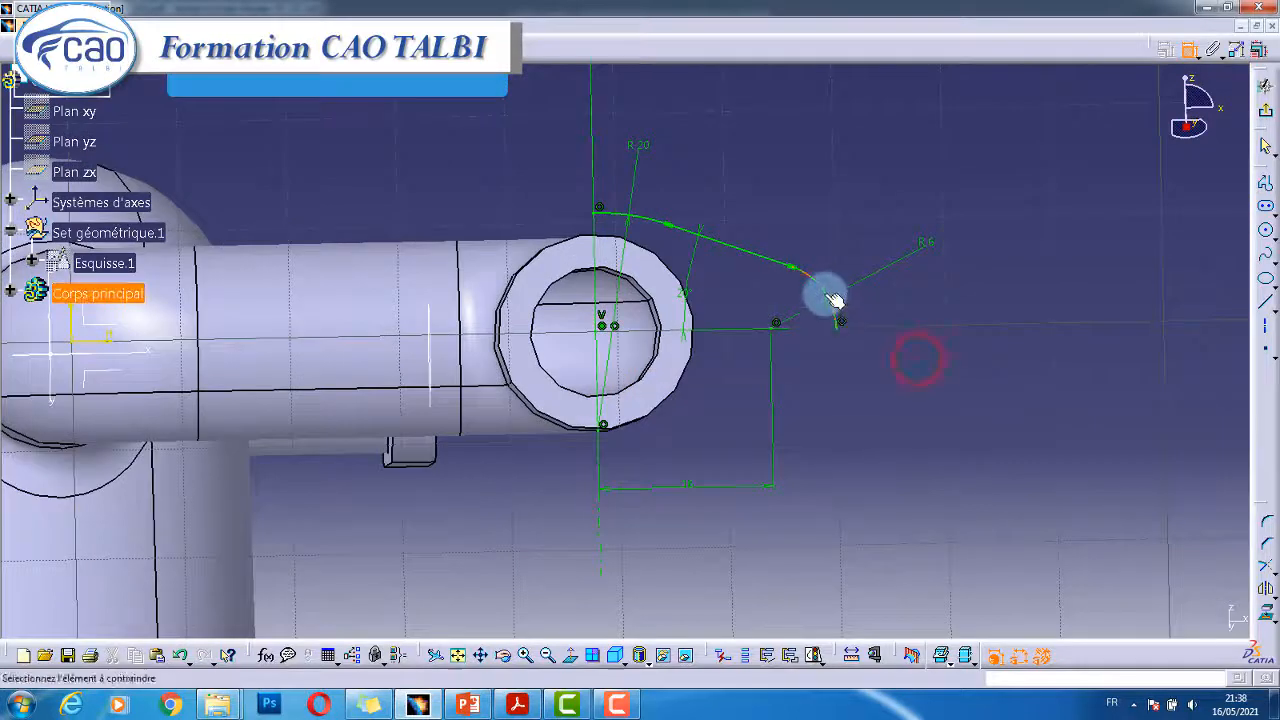
pyautogui.click(730, 254)
pyautogui.click(645, 211)
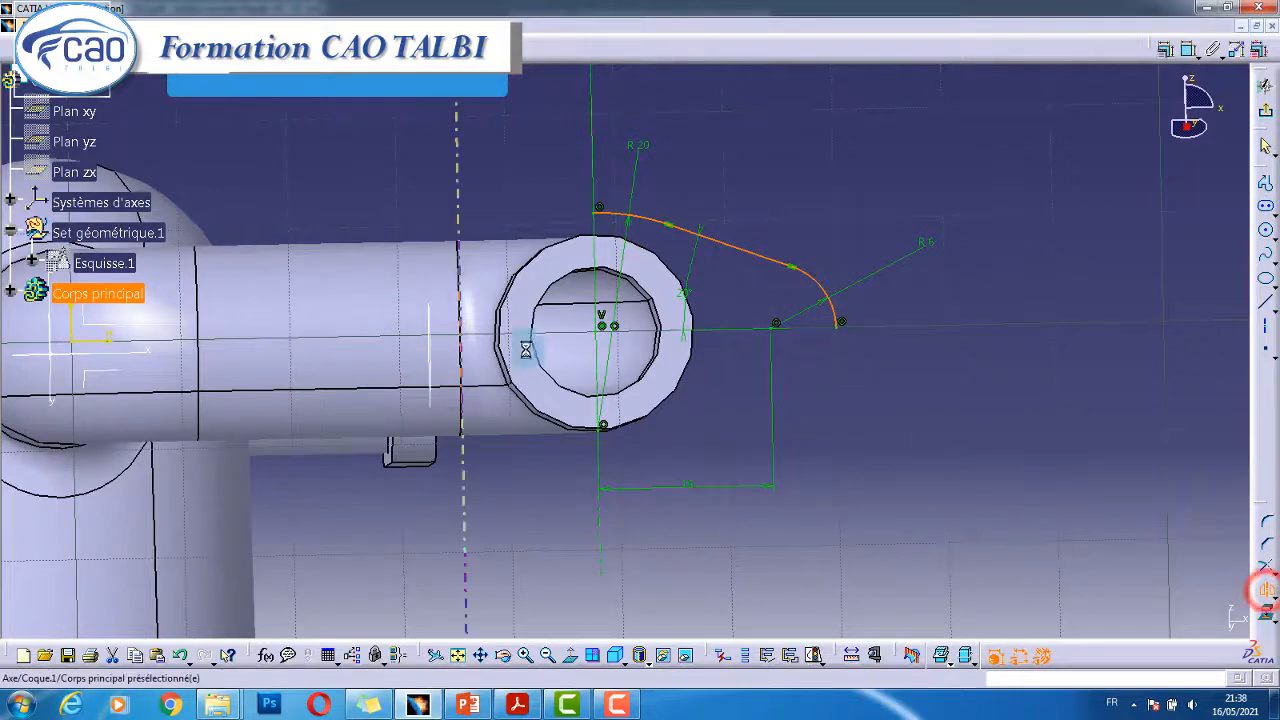
# - Mirror the line and R20 arc across the horizontal axis
pyautogui.moveTo(410, 381); pyautogui.dragTo(578, 347, button='middle')
pyautogui.click(308, 319)
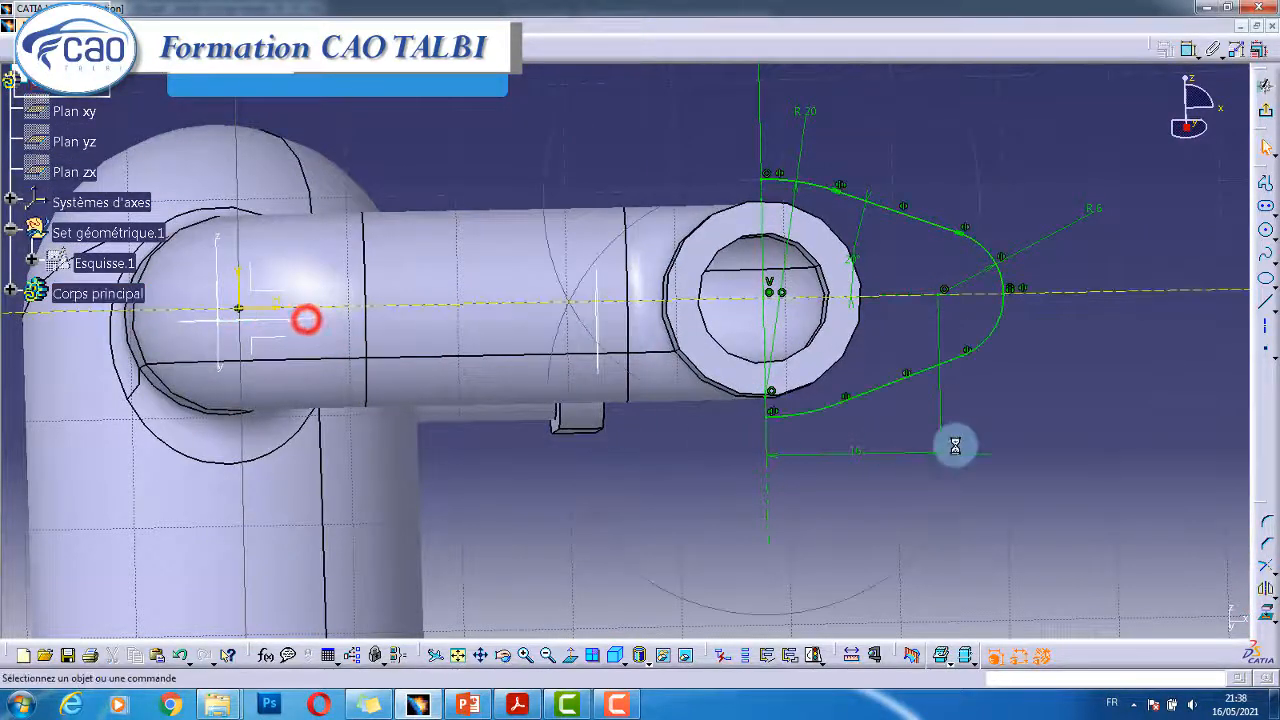
pyautogui.click(1264, 277)
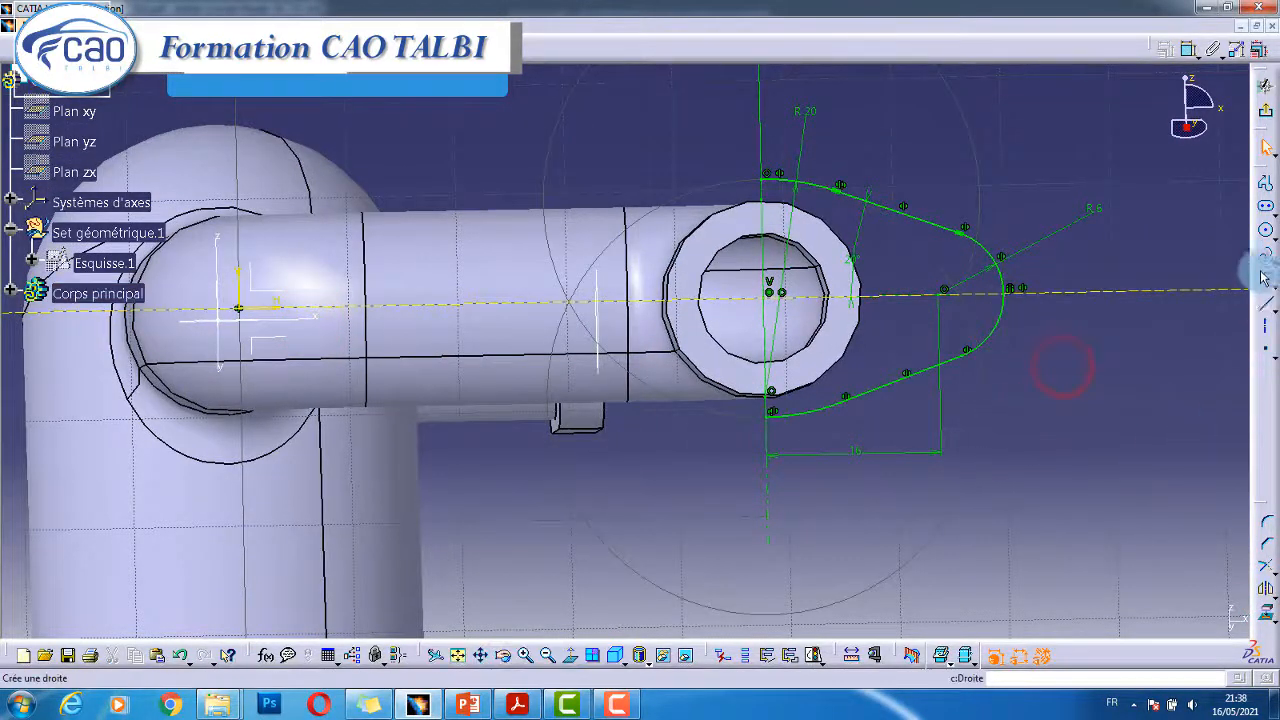
# - Draw a circle at the R6 arc centre and constrain its diameter to 6
pyautogui.click(1265, 235)
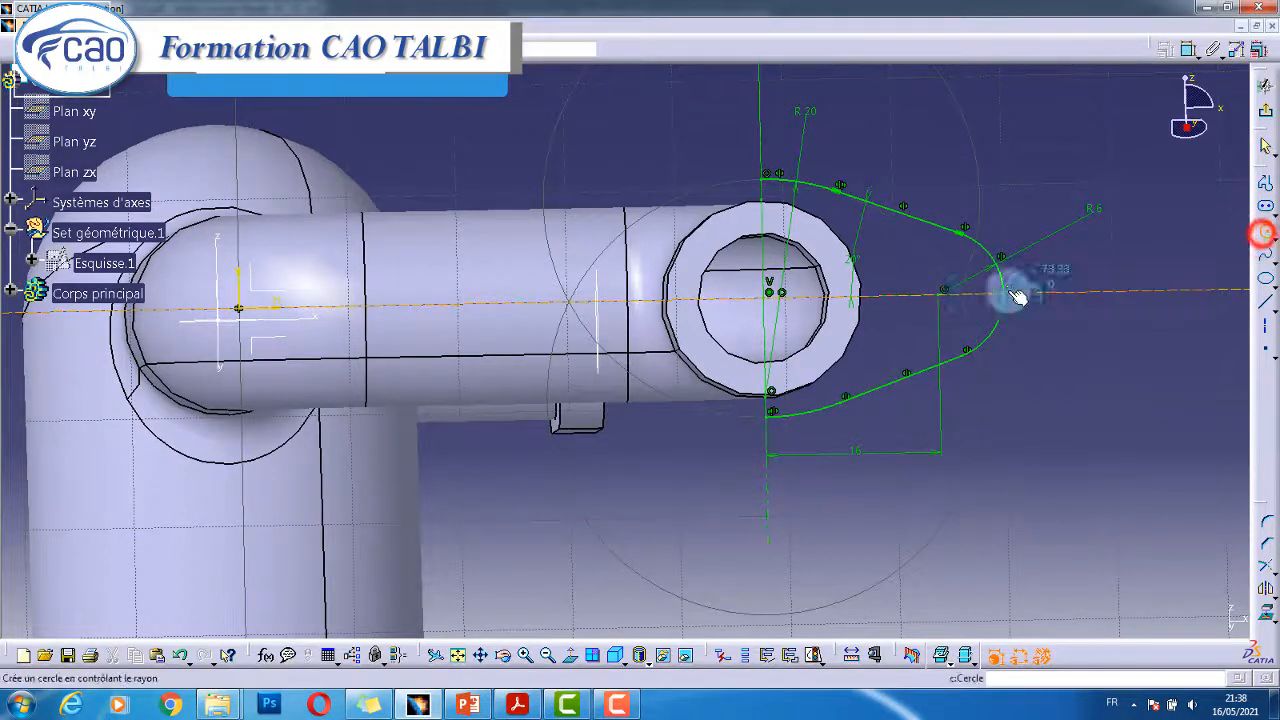
pyautogui.click(940, 296)
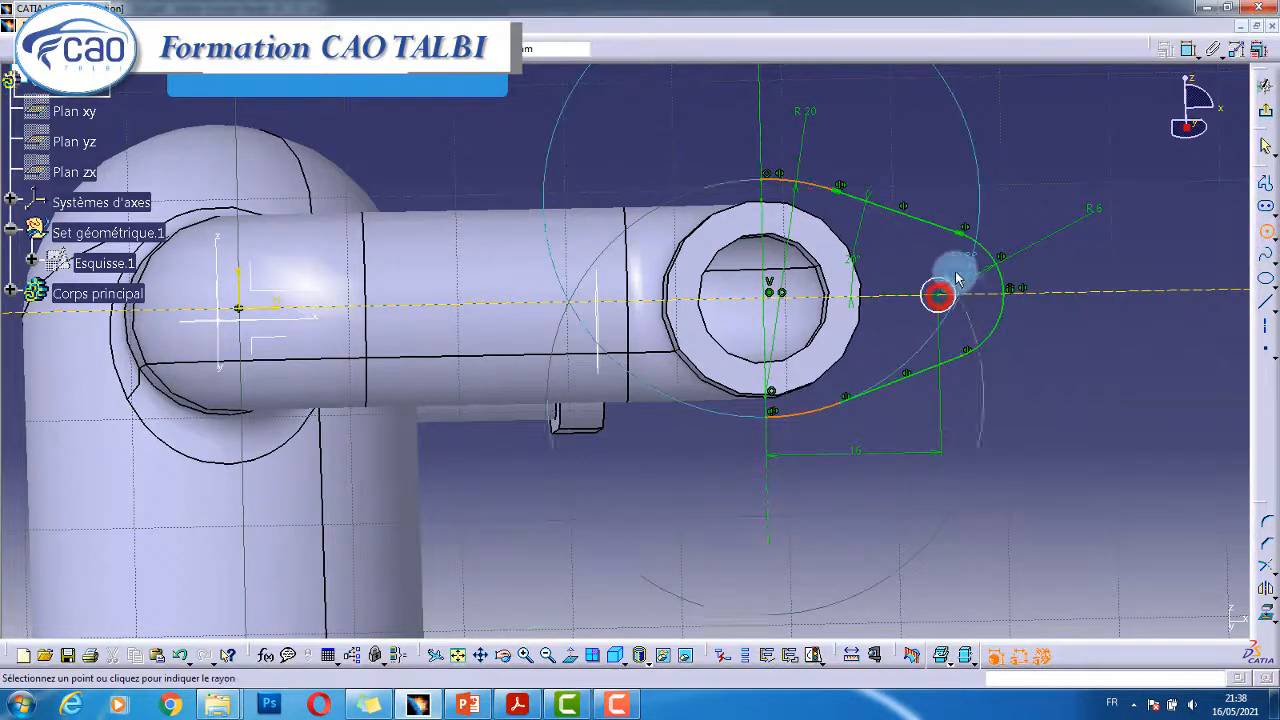
pyautogui.click(950, 270)
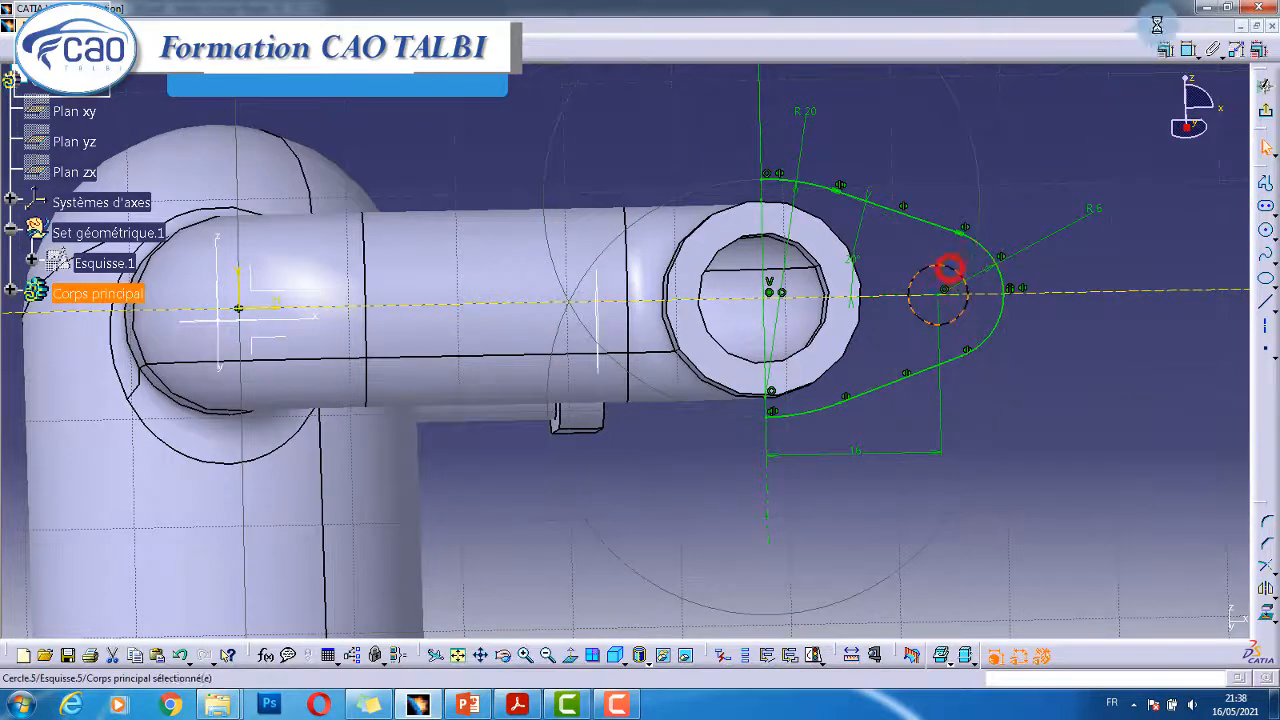
pyautogui.click(1186, 48)
pyautogui.click(1034, 203)
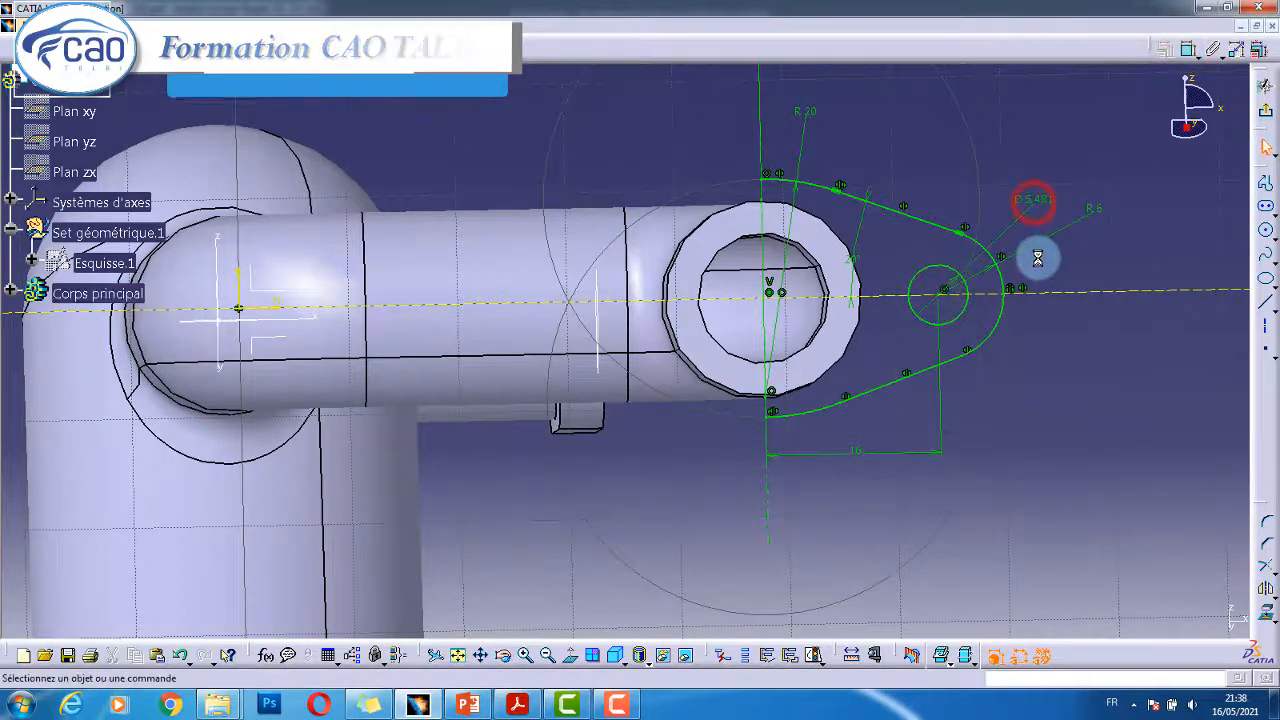
pyautogui.hotkey('alt', 'Tab')
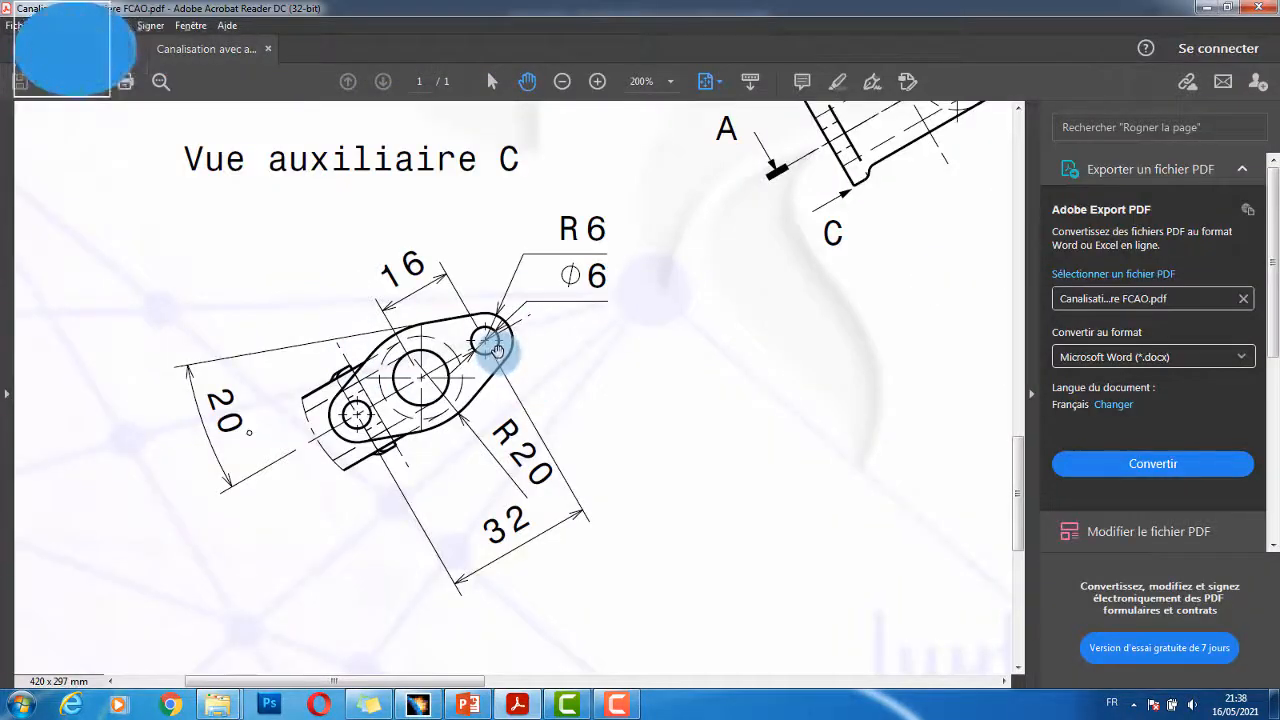
pyautogui.hotkey('alt', 'Tab')
pyautogui.click(670, 311)
pyautogui.doubleClick(1032, 203)
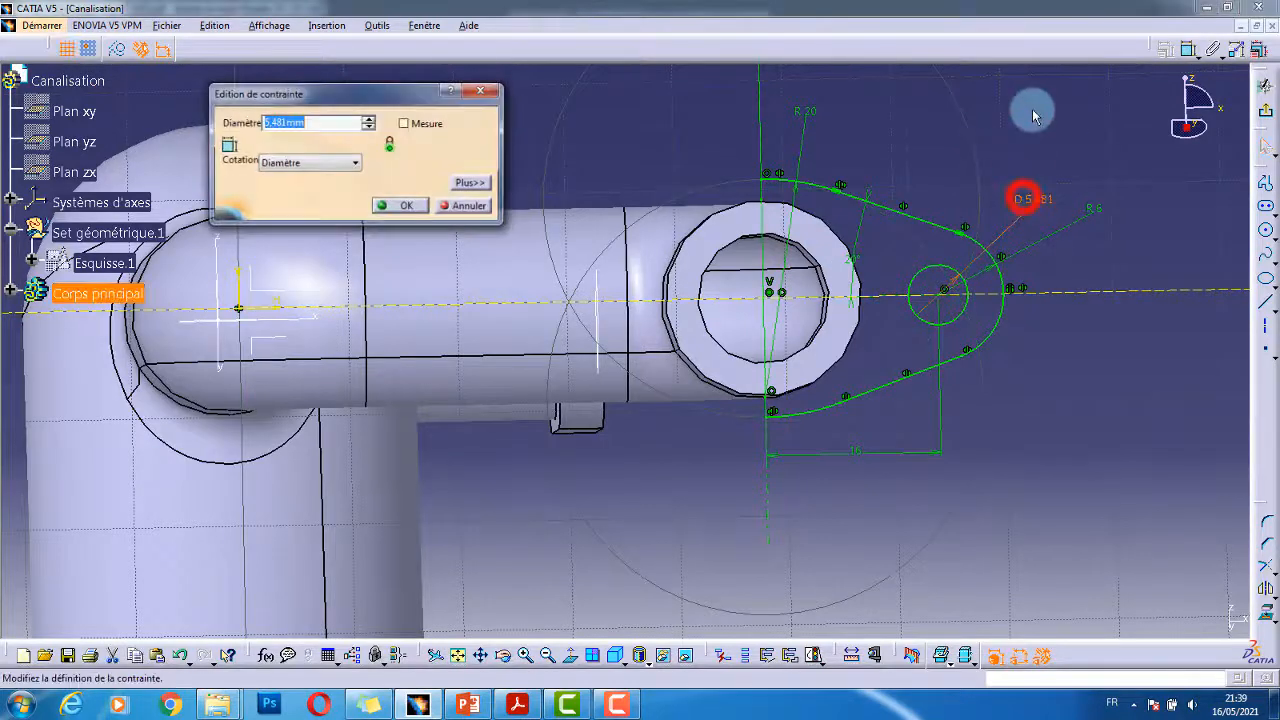
pyautogui.press('Return')
pyautogui.click(1047, 134)
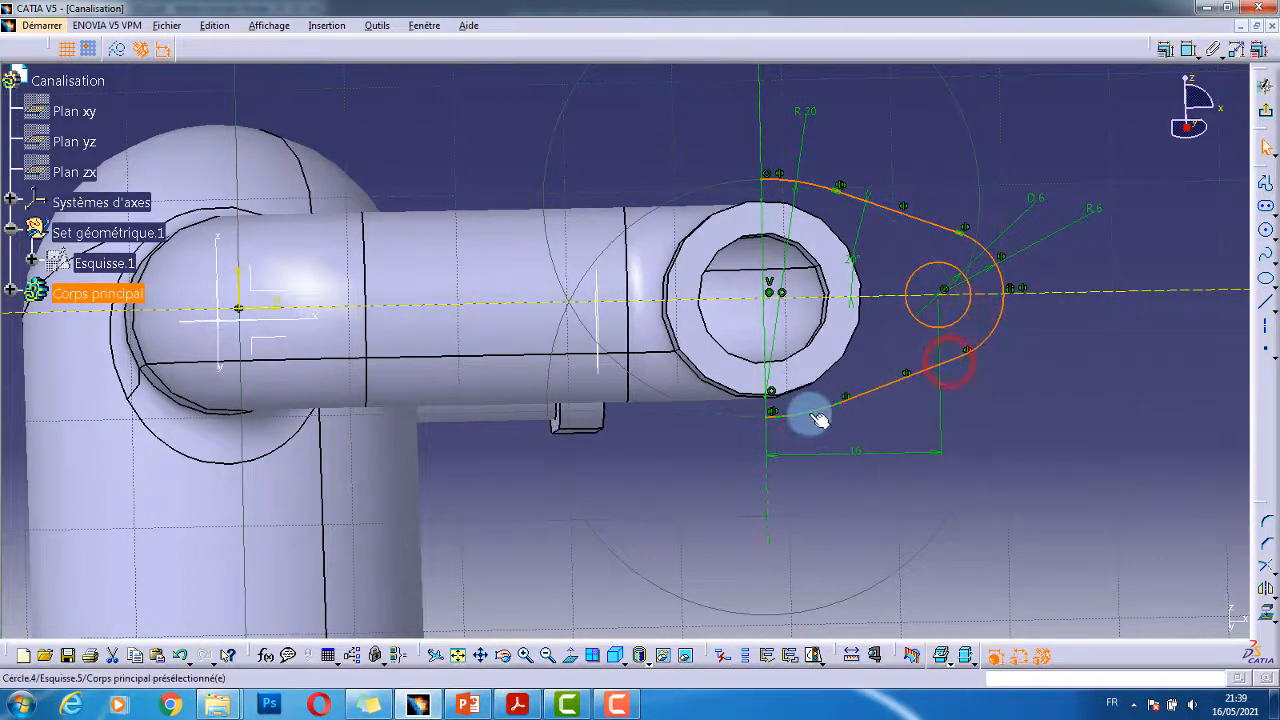
# - Mirror the lug profile across the vertical axis to the other side of the pipe
pyautogui.click(1267, 591)
pyautogui.moveTo(773, 270); pyautogui.dragTo(767, 409, button='middle')
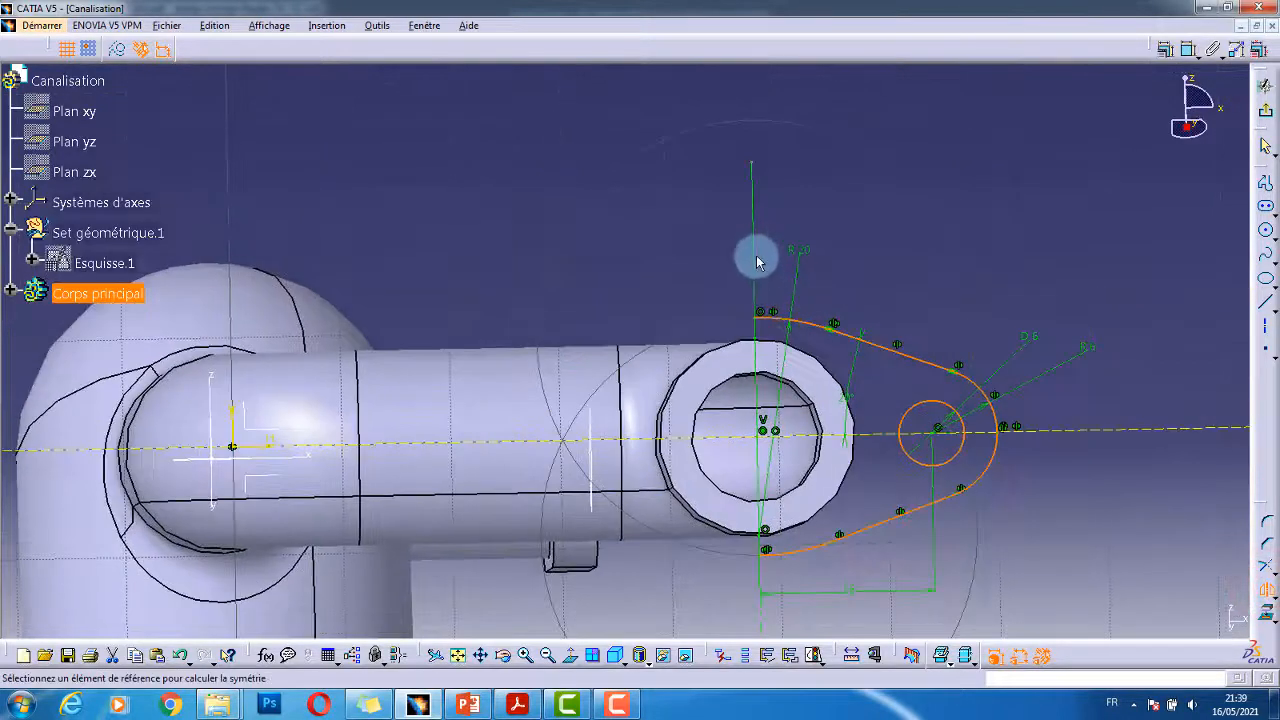
pyautogui.click(754, 248)
pyautogui.moveTo(851, 254)
pyautogui.mouseDown(button='middle')
pyautogui.moveTo(862, 334)
pyautogui.moveTo(852, 440)
pyautogui.mouseUp(button='middle')
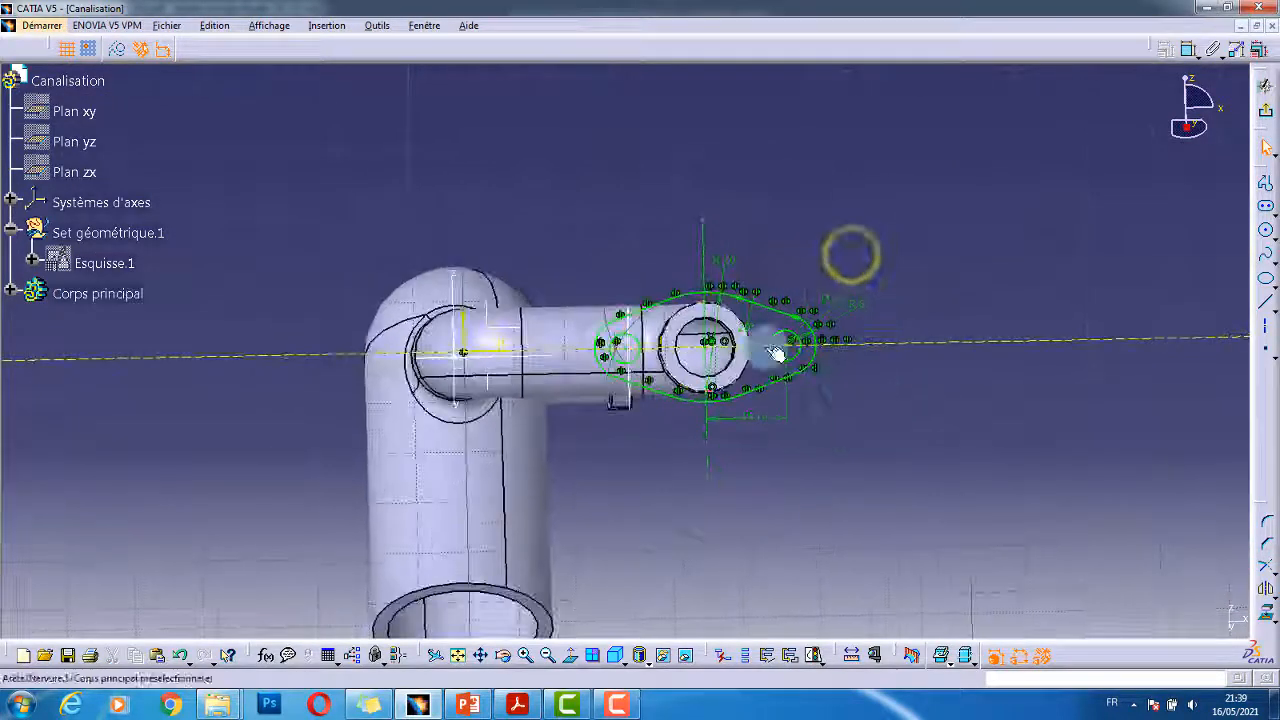
pyautogui.moveTo(857, 366)
pyautogui.mouseDown(button='middle')
pyautogui.moveTo(891, 286)
pyautogui.moveTo(846, 337)
pyautogui.moveTo(774, 349)
pyautogui.moveTo(833, 305)
pyautogui.mouseUp(button='middle')
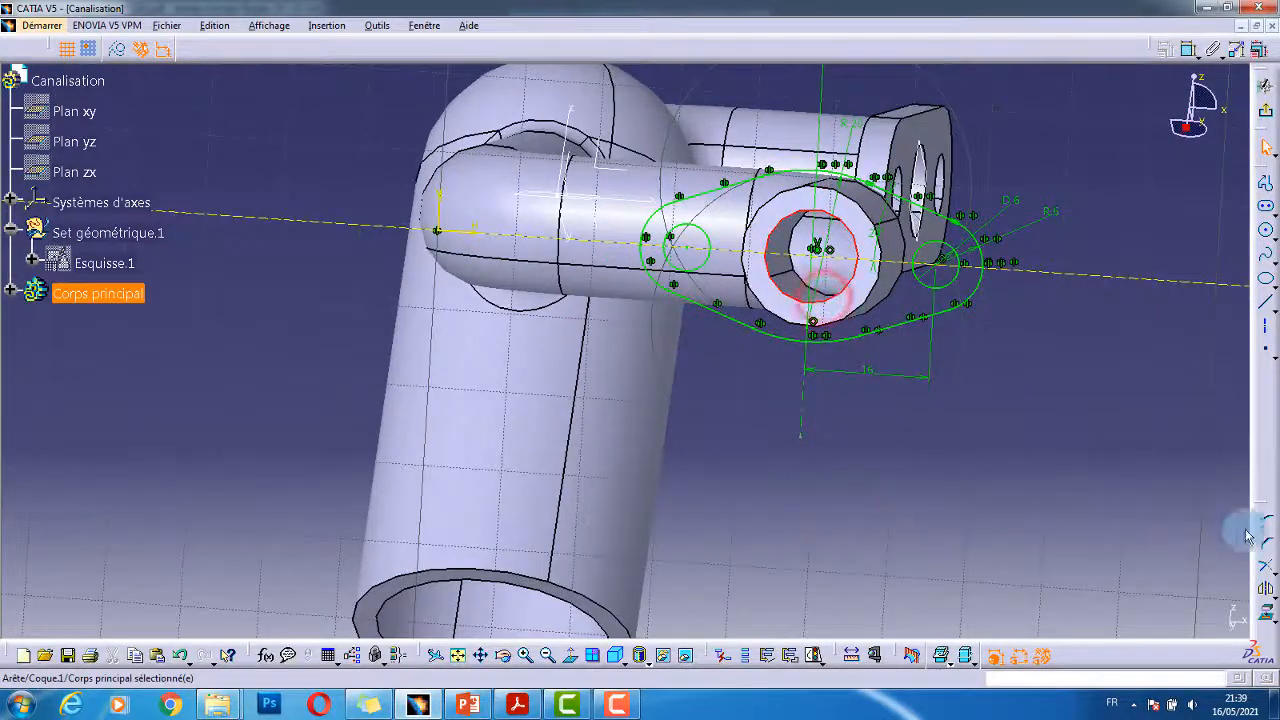
# - Project the pipe's inner hole edge into the sketch and exit to the 3D part
pyautogui.click(1268, 618)
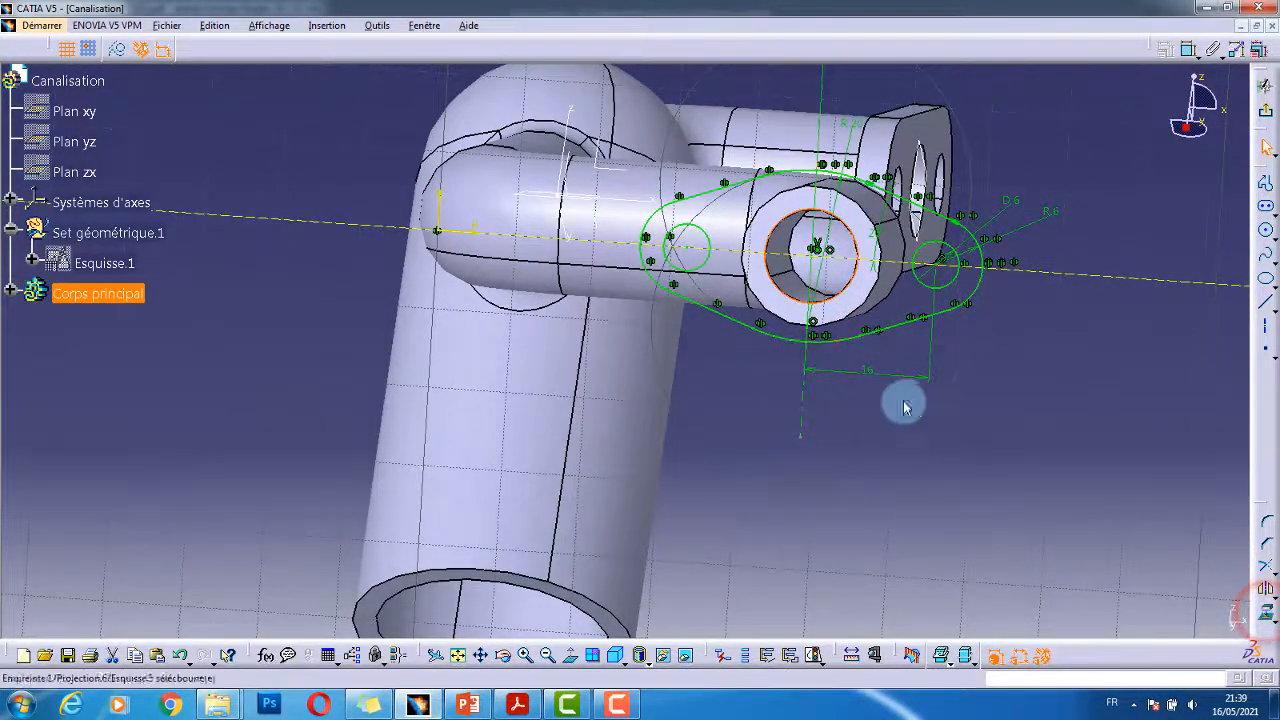
pyautogui.moveTo(843, 437); pyautogui.dragTo(876, 484, button='middle')
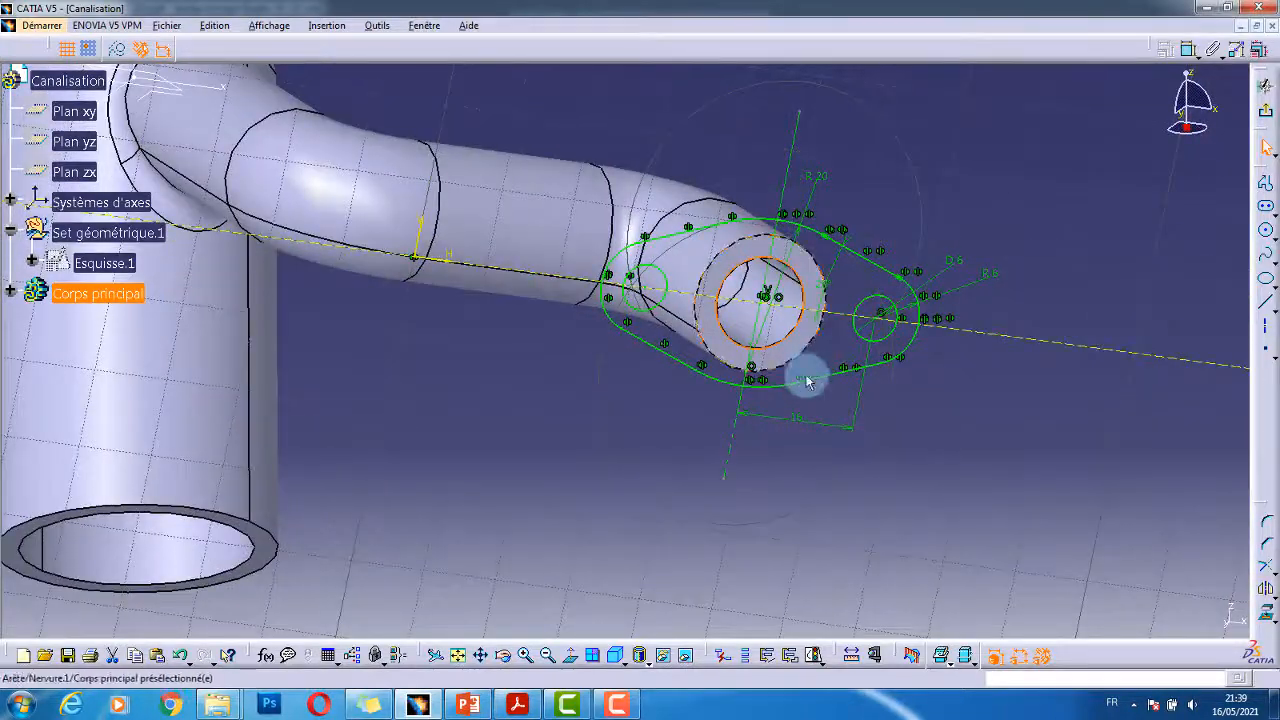
pyautogui.moveTo(808, 380); pyautogui.dragTo(737, 366, button='middle')
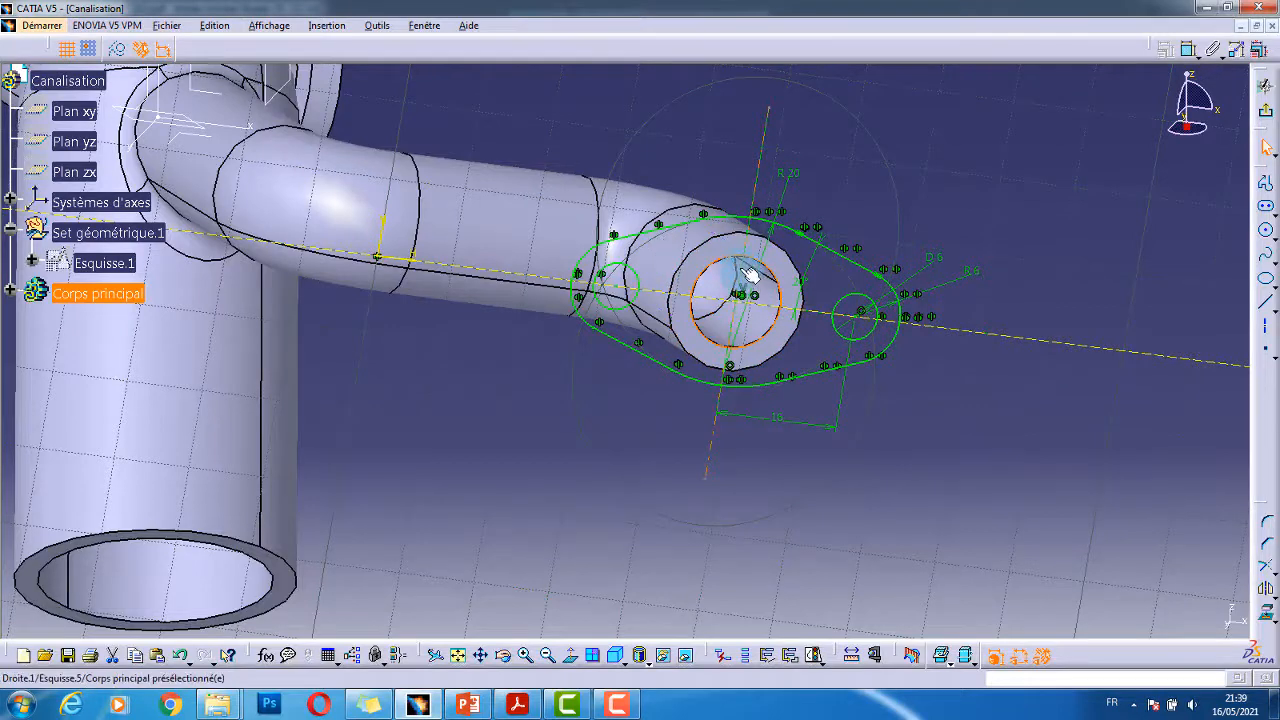
pyautogui.click(1265, 112)
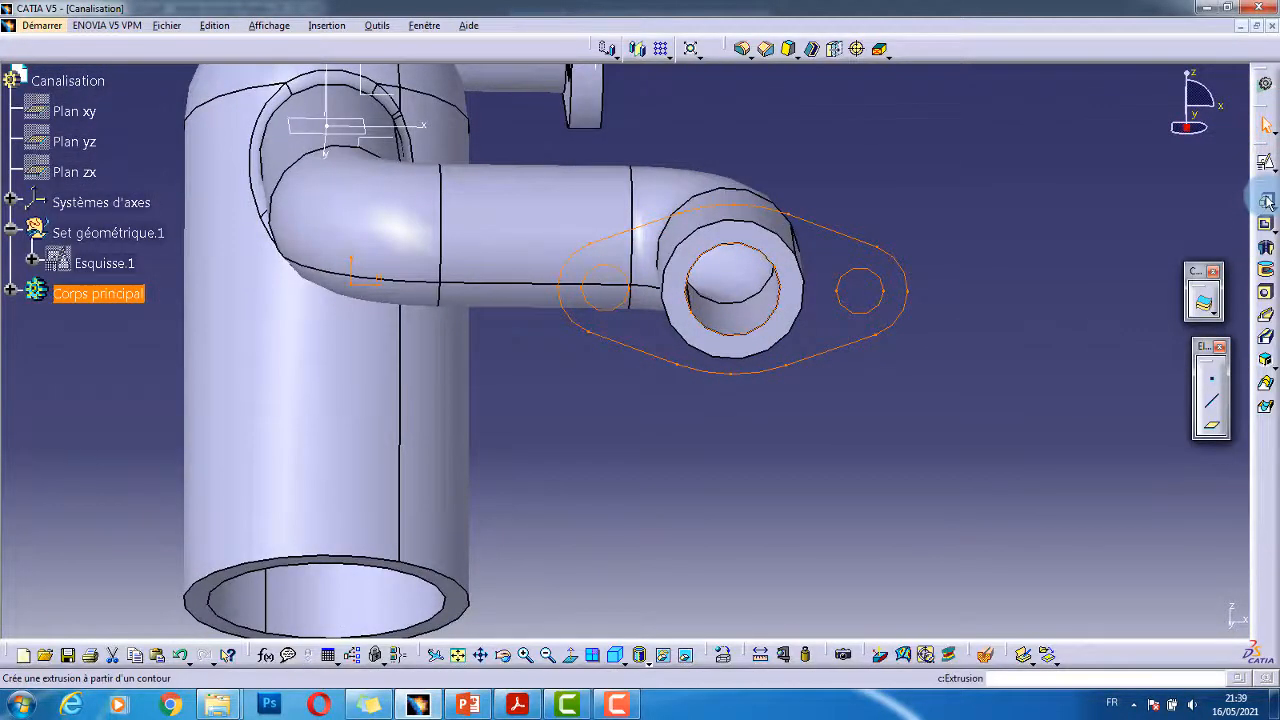
# - Pad Esquisse.5 4 mm with reversed direction to form the two-hole flange
pyautogui.click(1265, 201)
pyautogui.moveTo(868, 400); pyautogui.dragTo(771, 449, button='middle')
pyautogui.click(708, 285)
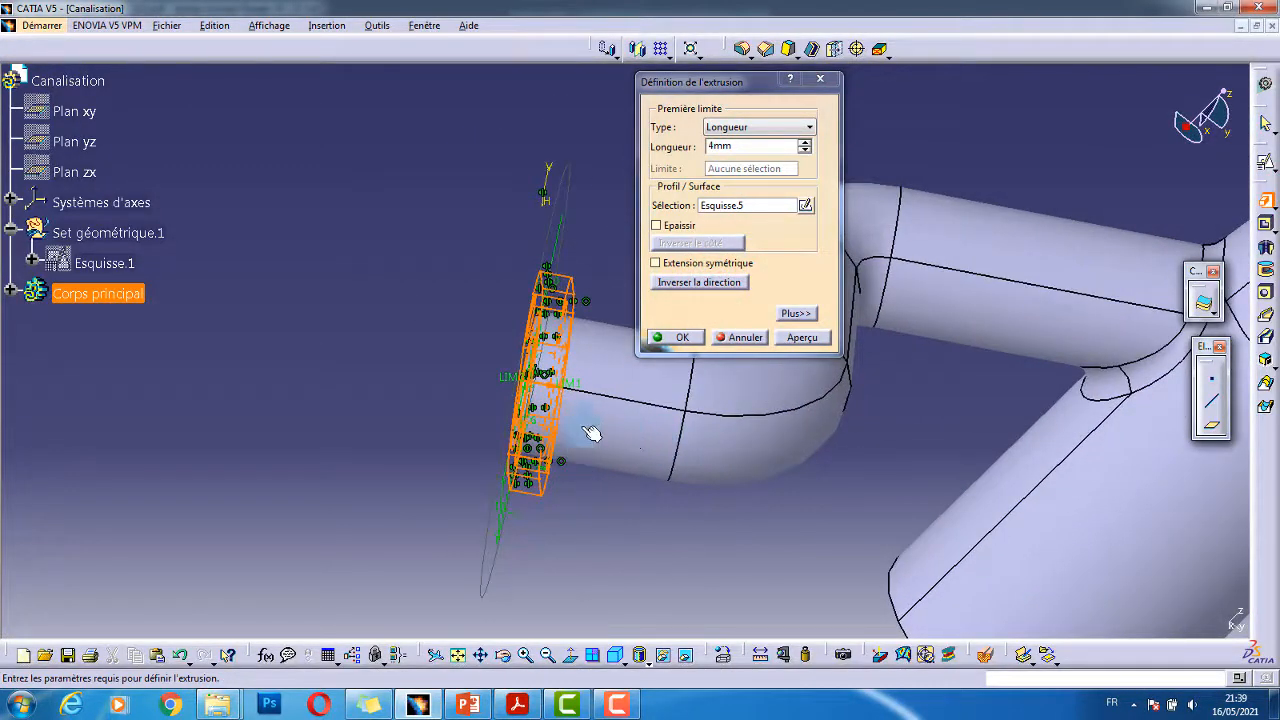
pyautogui.click(525, 698)
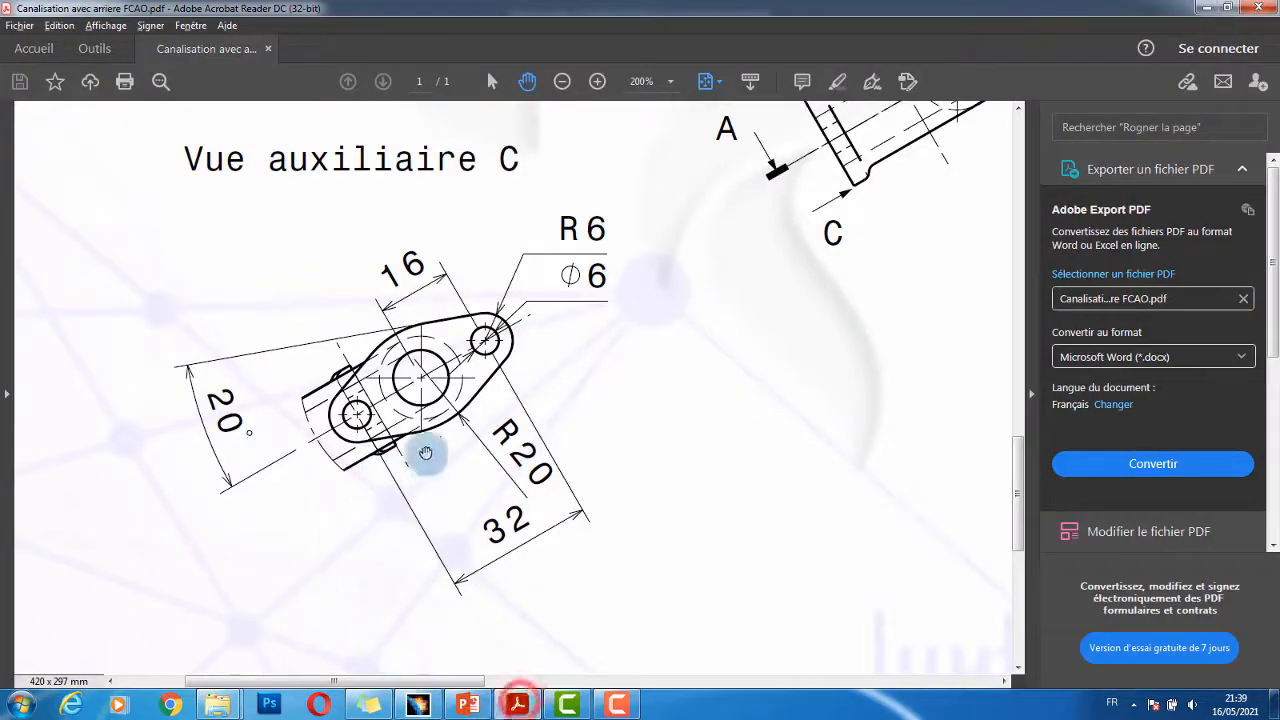
pyautogui.keyDown('ctrl'); pyautogui.scroll(-2, 793, 280); pyautogui.keyUp('ctrl')
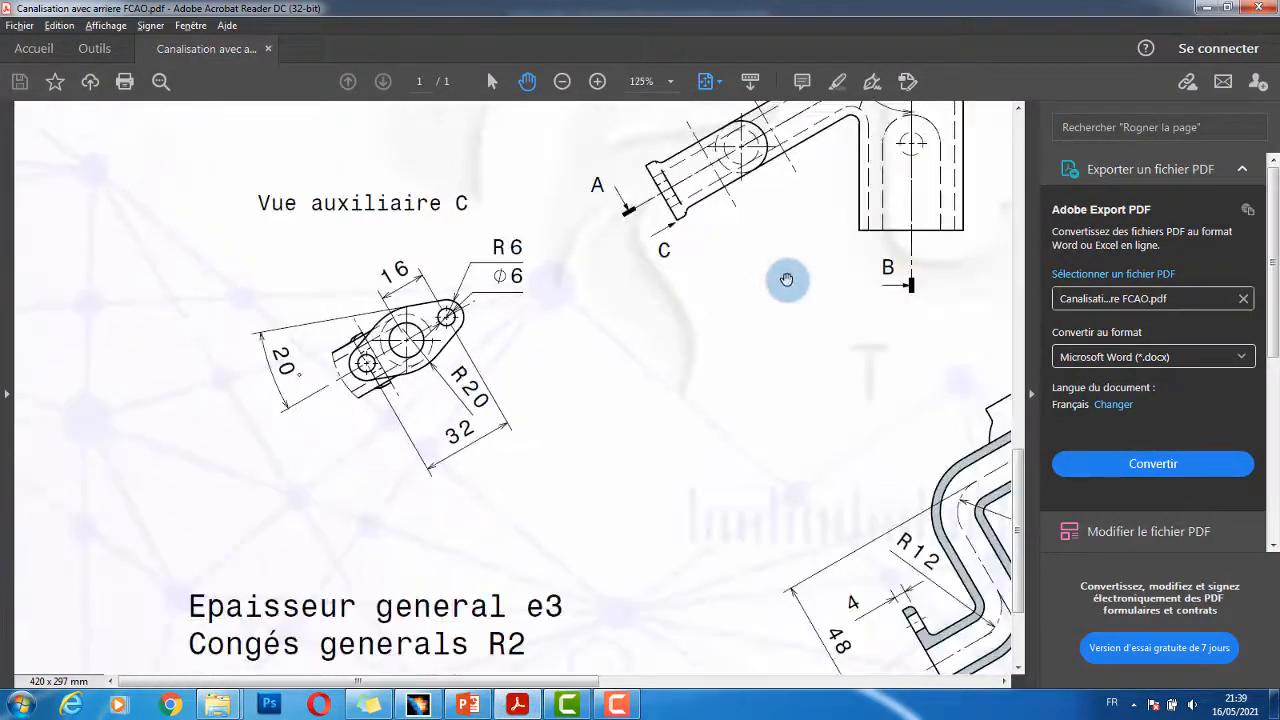
pyautogui.scroll(-2, 803, 391)
pyautogui.scroll(-1, 823, 440)
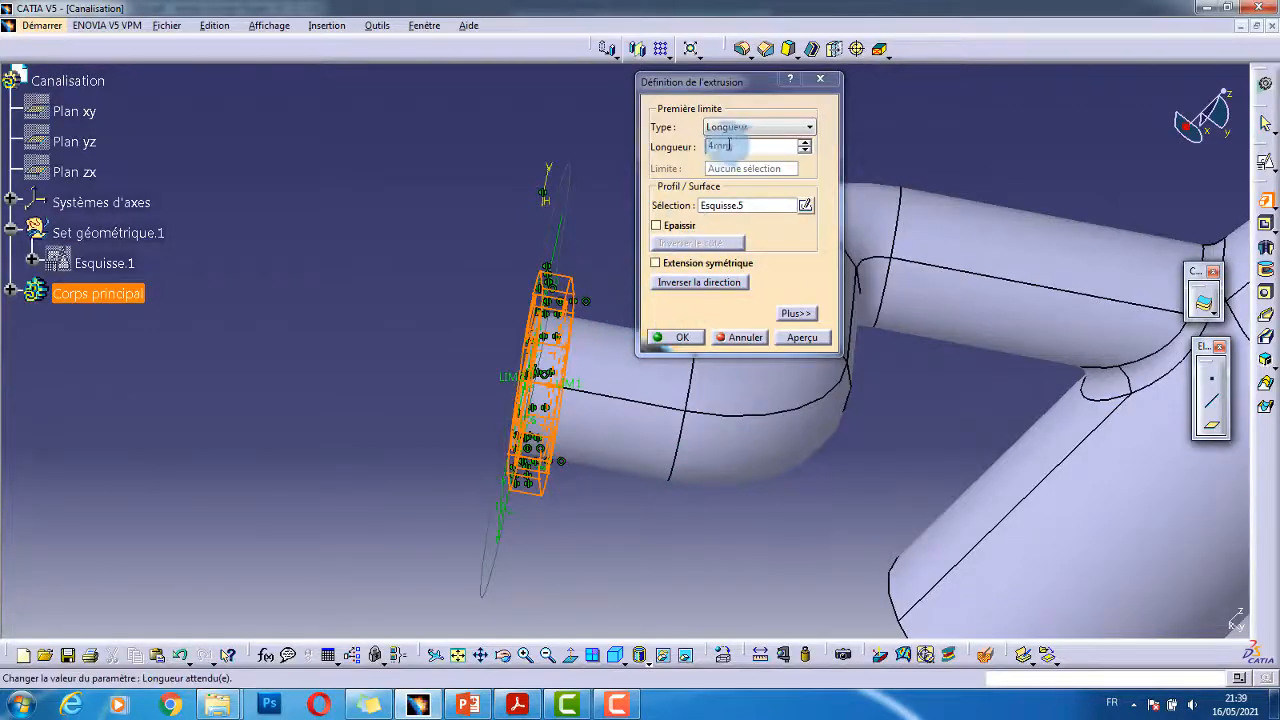
pyautogui.click(729, 147)
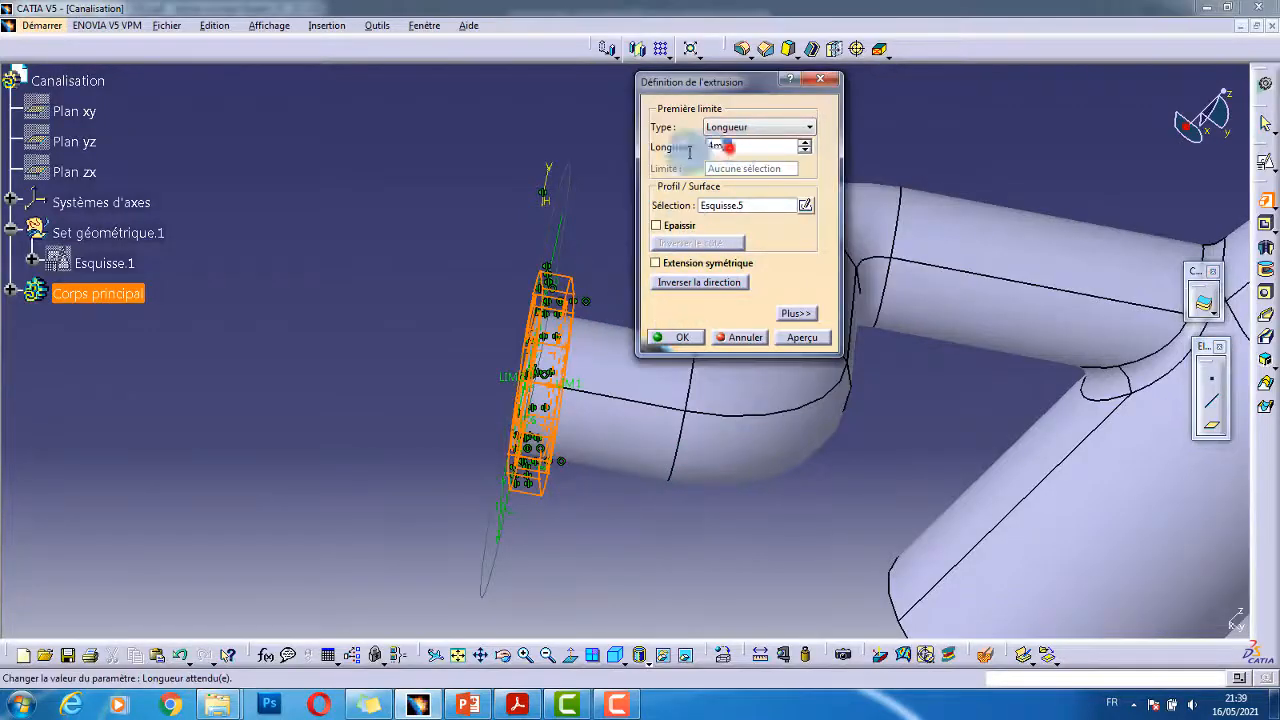
pyautogui.click(676, 337)
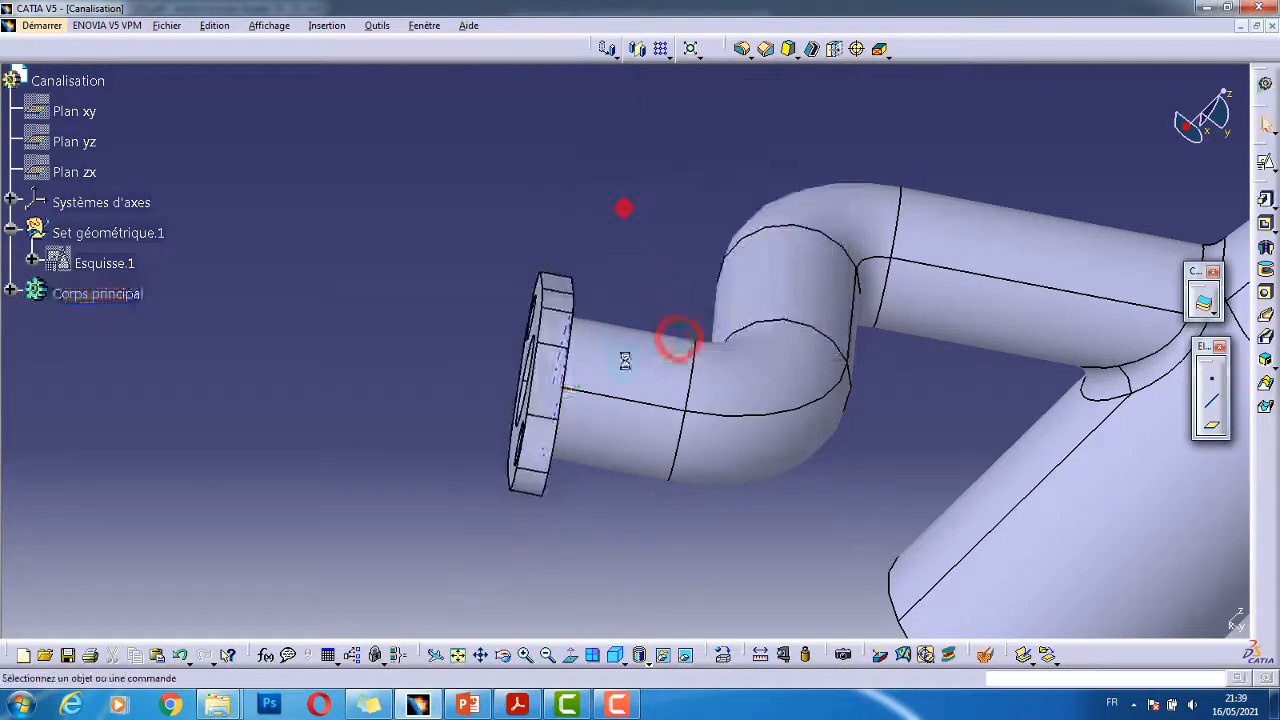
pyautogui.moveTo(600, 374); pyautogui.dragTo(622, 600, button='middle')
pyautogui.moveTo(728, 466); pyautogui.dragTo(429, 446, button='middle')
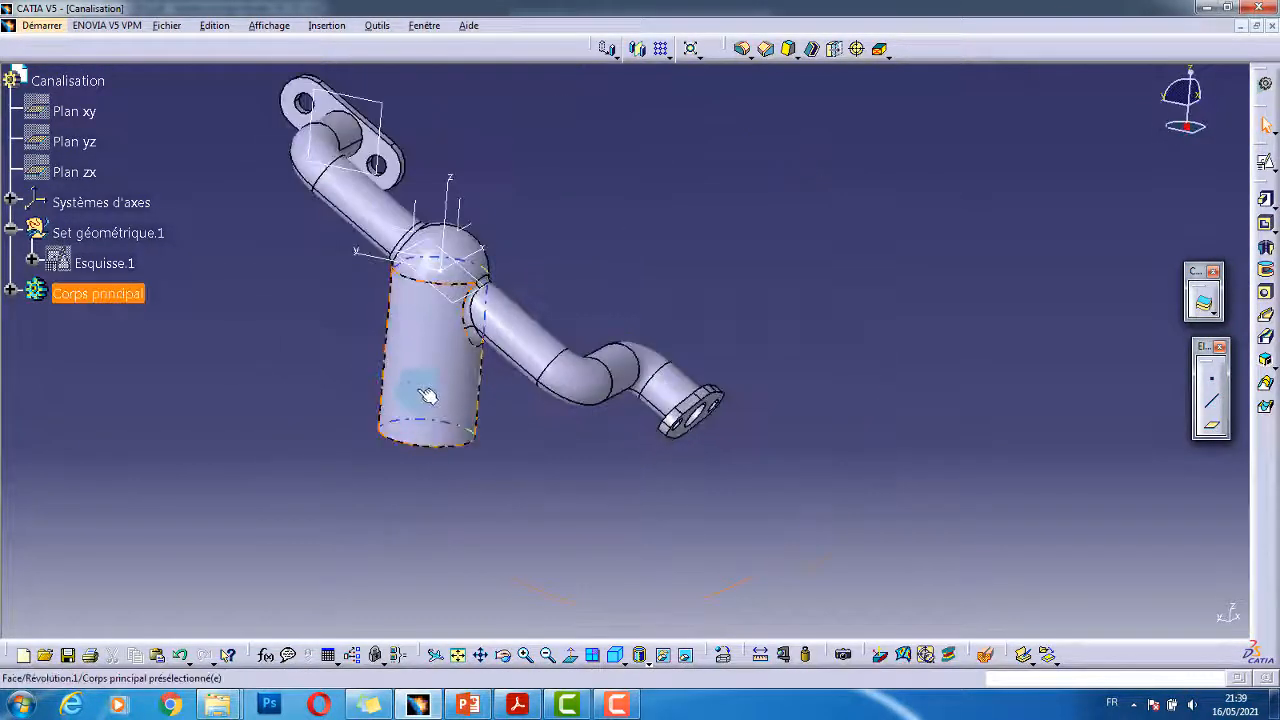
pyautogui.click(517, 704)
pyautogui.keyDown('ctrl'); pyautogui.scroll(-4, 806, 363); pyautogui.keyUp('ctrl')
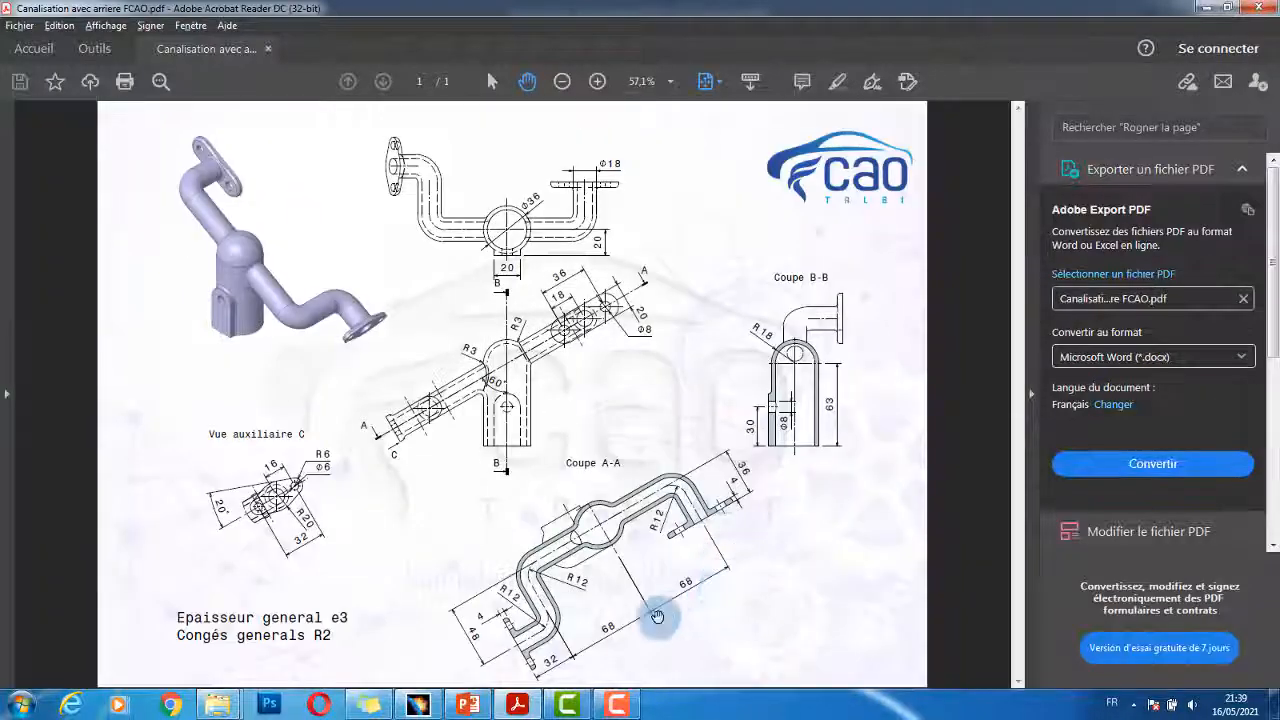
pyautogui.keyDown('ctrl'); pyautogui.scroll(2, 705, 500); pyautogui.keyUp('ctrl')
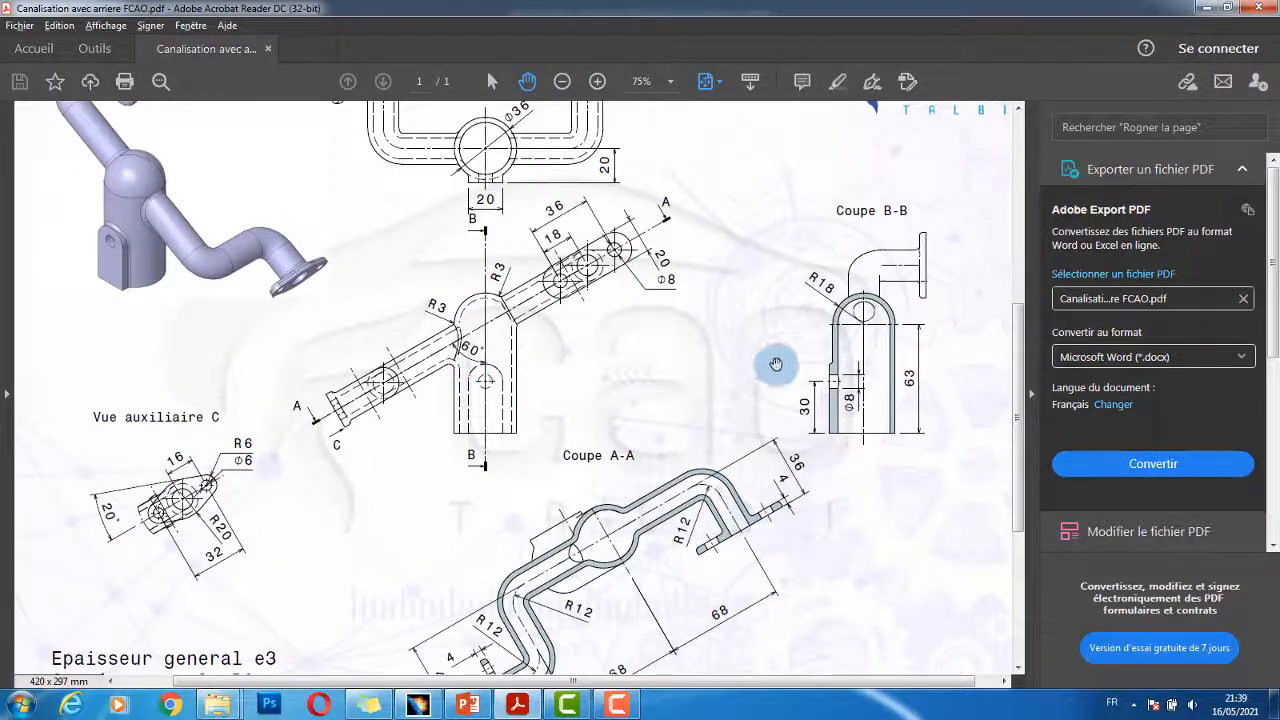
pyautogui.keyDown('ctrl'); pyautogui.scroll(4, 550, 376); pyautogui.keyUp('ctrl')
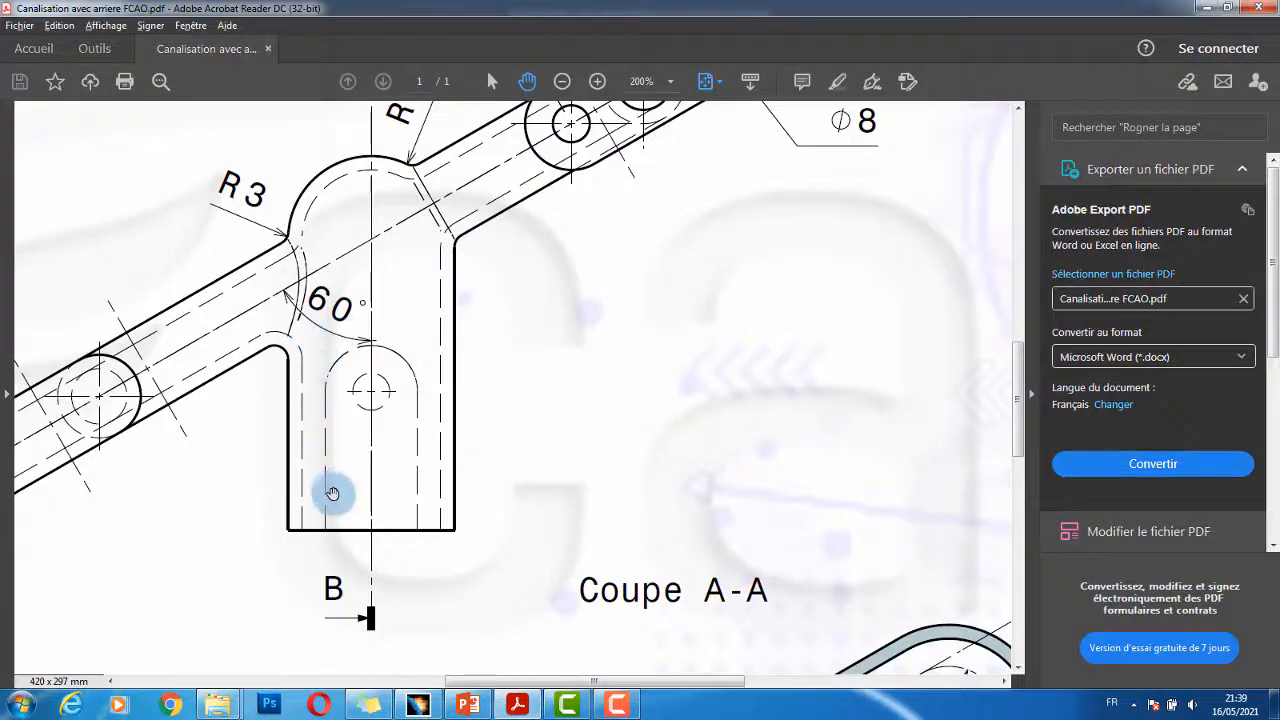
pyautogui.keyDown('ctrl'); pyautogui.scroll(-5, 332, 493); pyautogui.keyUp('ctrl')
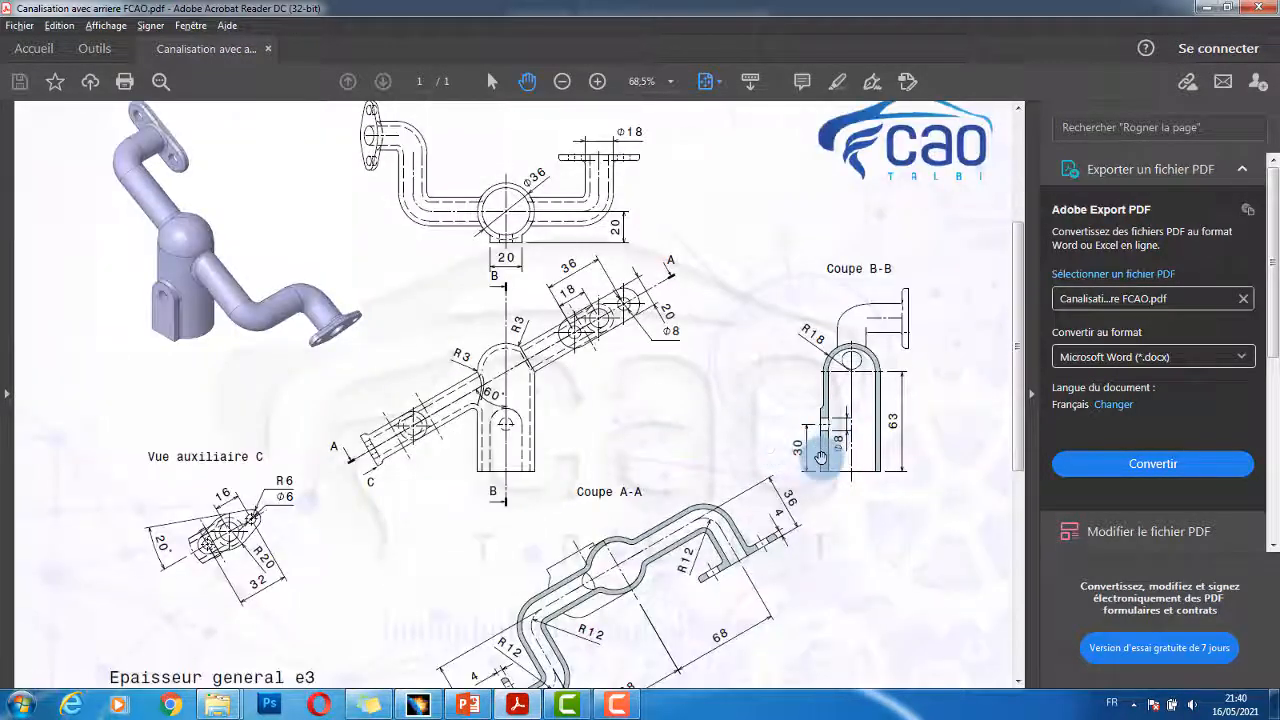
pyautogui.keyDown('ctrl'); pyautogui.scroll(4, 820, 458); pyautogui.keyUp('ctrl')
pyautogui.keyDown('ctrl'); pyautogui.scroll(-2, 485, 362); pyautogui.keyUp('ctrl')
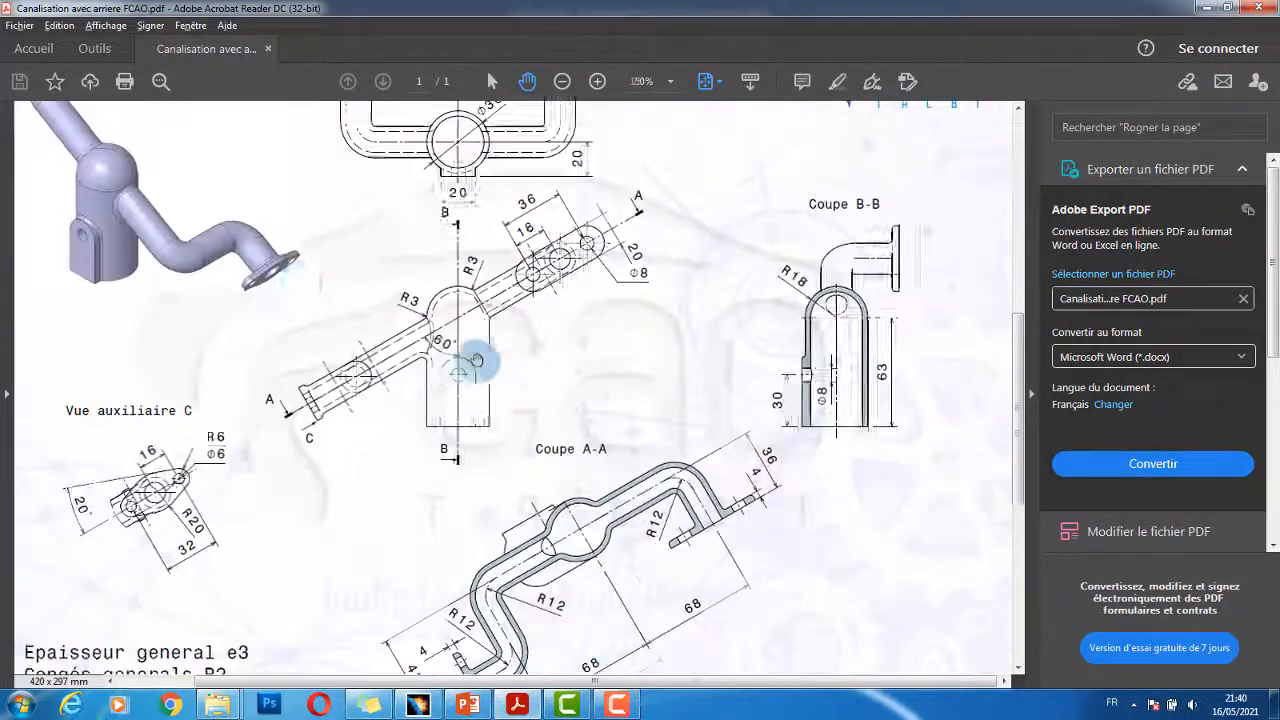
pyautogui.scroll(1, 354, 251)
pyautogui.keyDown('ctrl'); pyautogui.scroll(1, 434, 229); pyautogui.keyUp('ctrl')
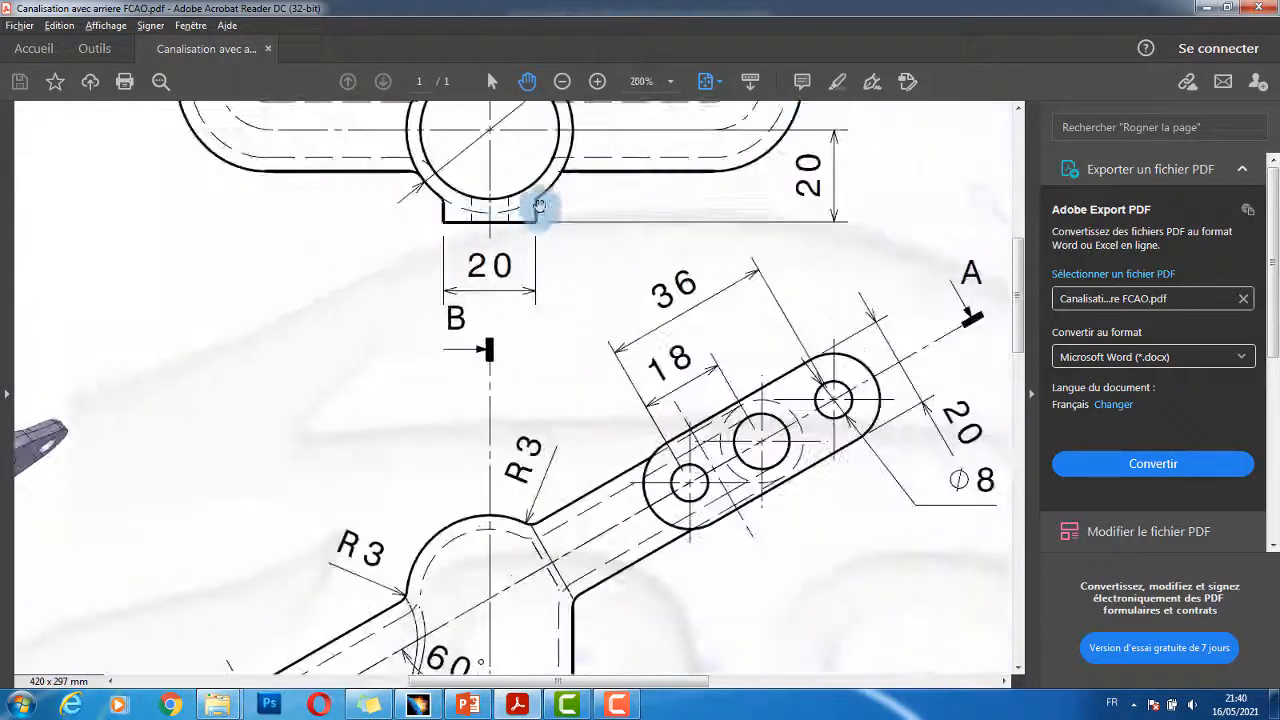
pyautogui.keyDown('ctrl'); pyautogui.scroll(-2, 509, 210); pyautogui.keyUp('ctrl')
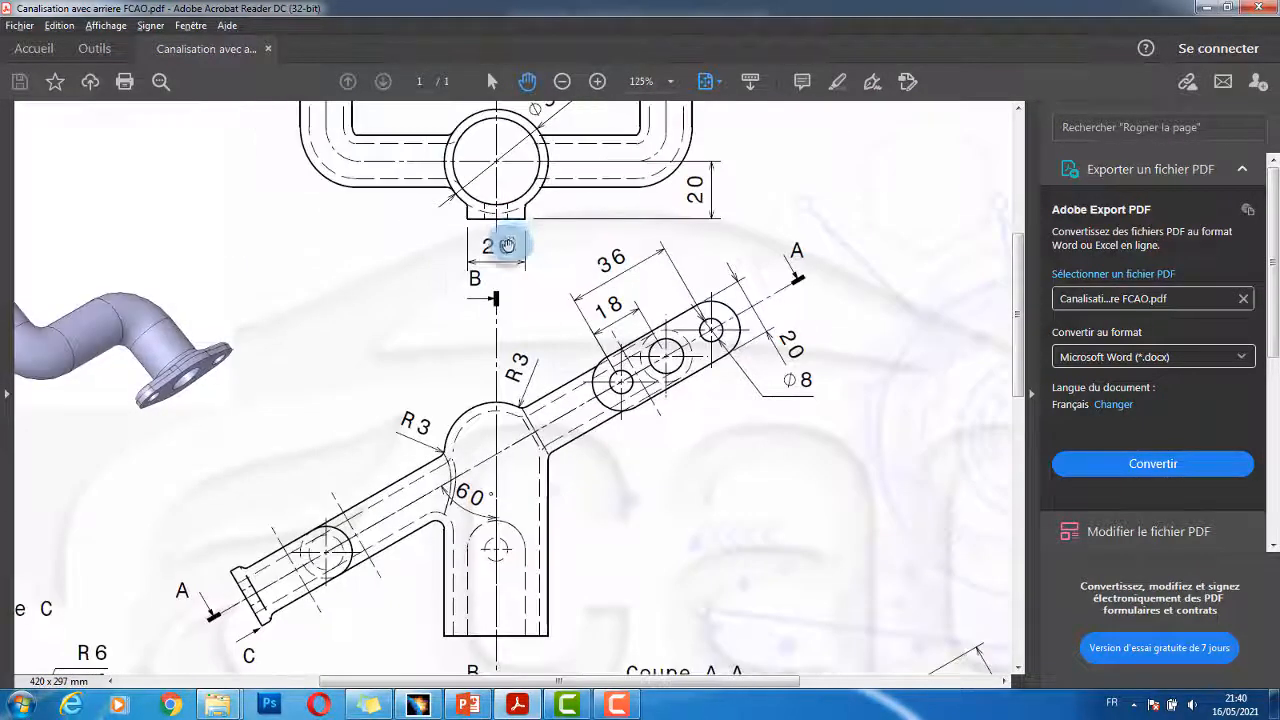
pyautogui.keyDown('ctrl'); pyautogui.scroll(-2, 507, 245); pyautogui.keyUp('ctrl')
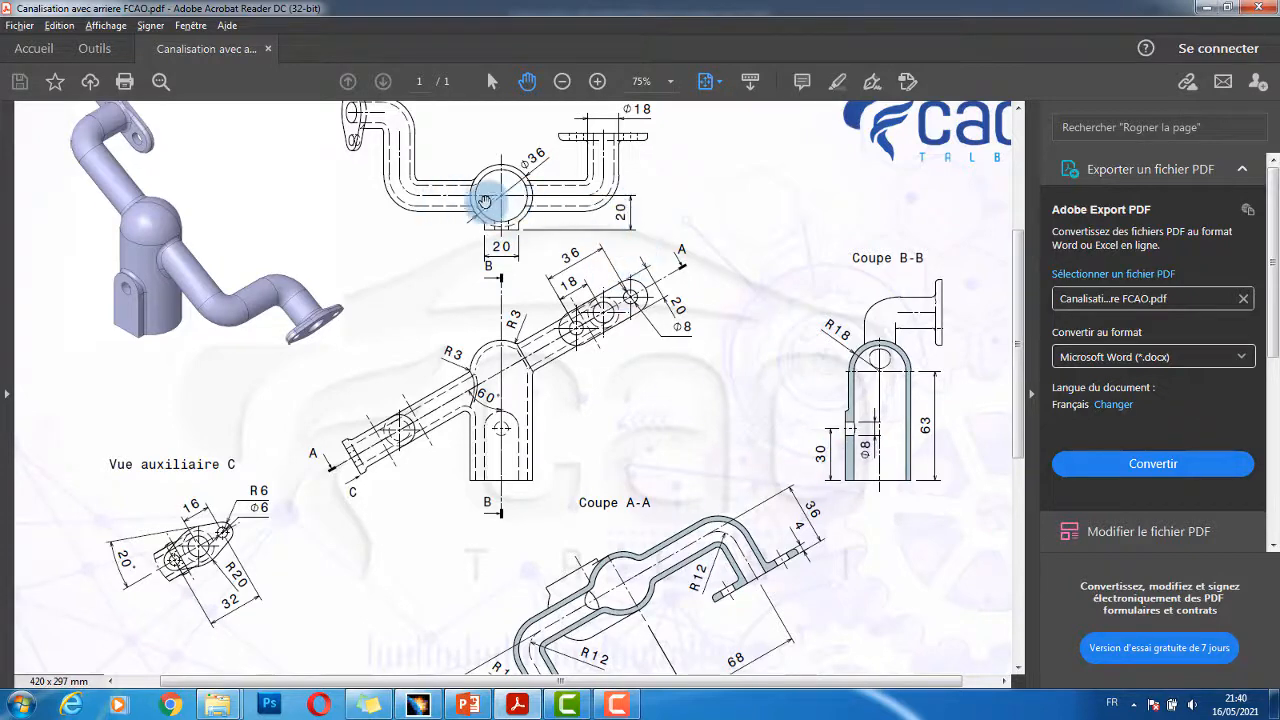
pyautogui.hotkey('alt', 'Tab')
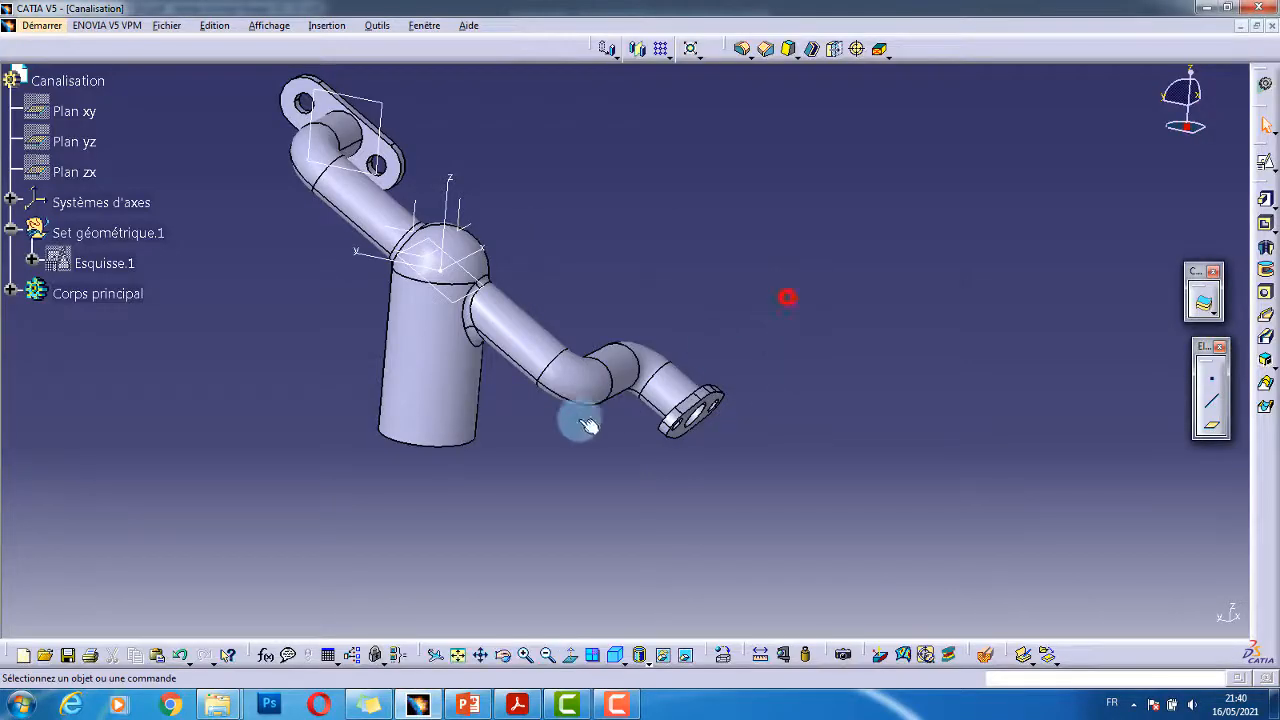
# - Create a plane offset 20 mm from the YZ plane, with direction reversed
pyautogui.moveTo(577, 420); pyautogui.dragTo(514, 257, button='middle')
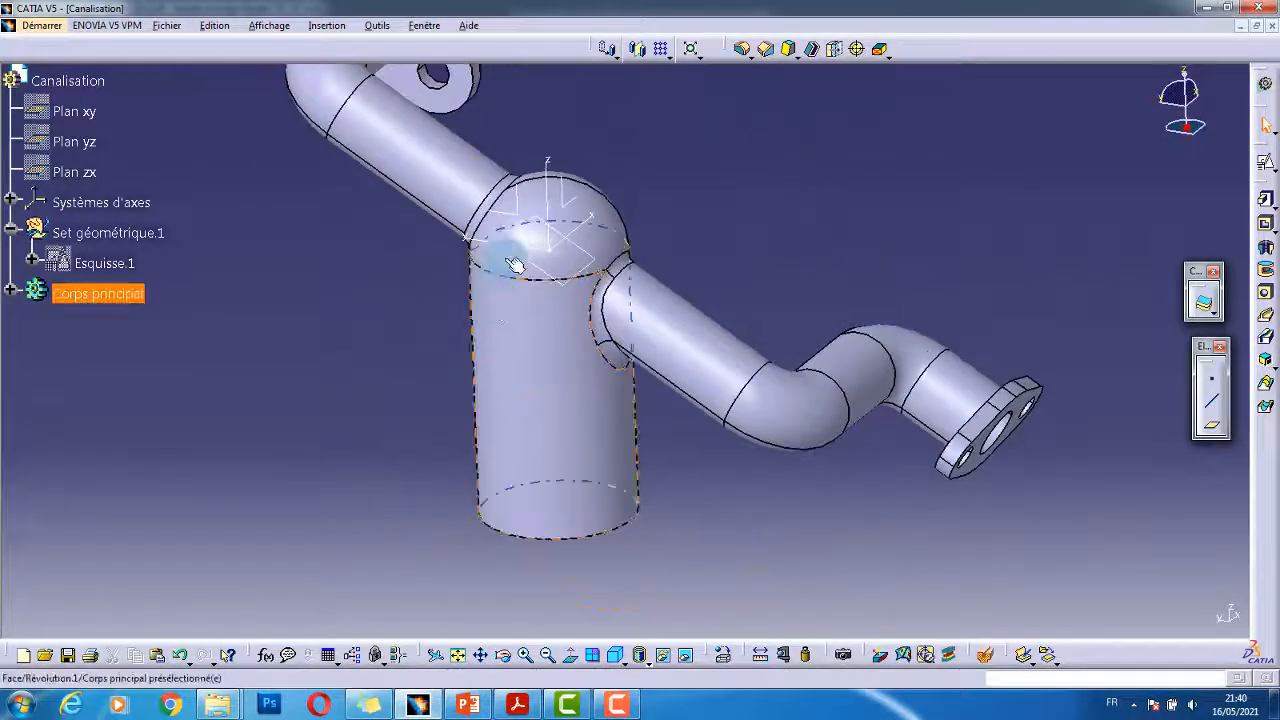
pyautogui.click(520, 195)
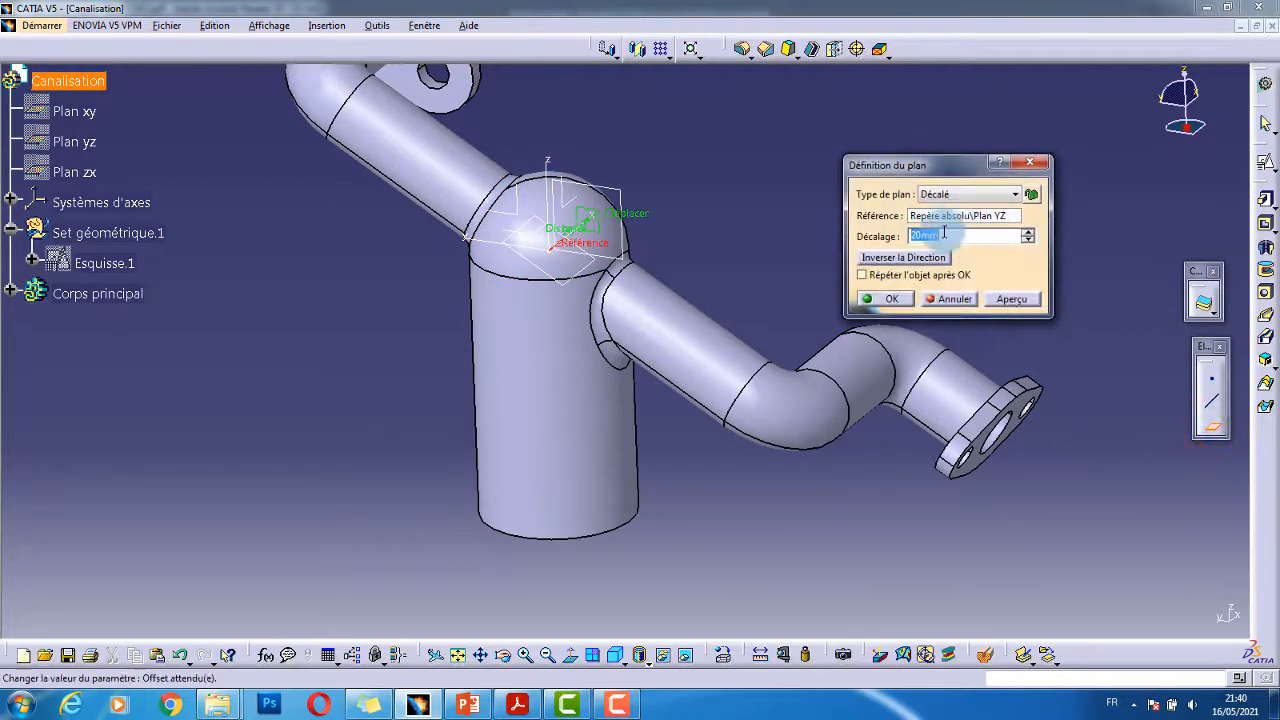
pyautogui.moveTo(748, 320)
pyautogui.mouseDown(button='middle')
pyautogui.moveTo(737, 314)
pyautogui.moveTo(751, 320)
pyautogui.mouseUp(button='middle')
pyautogui.click(925, 257)
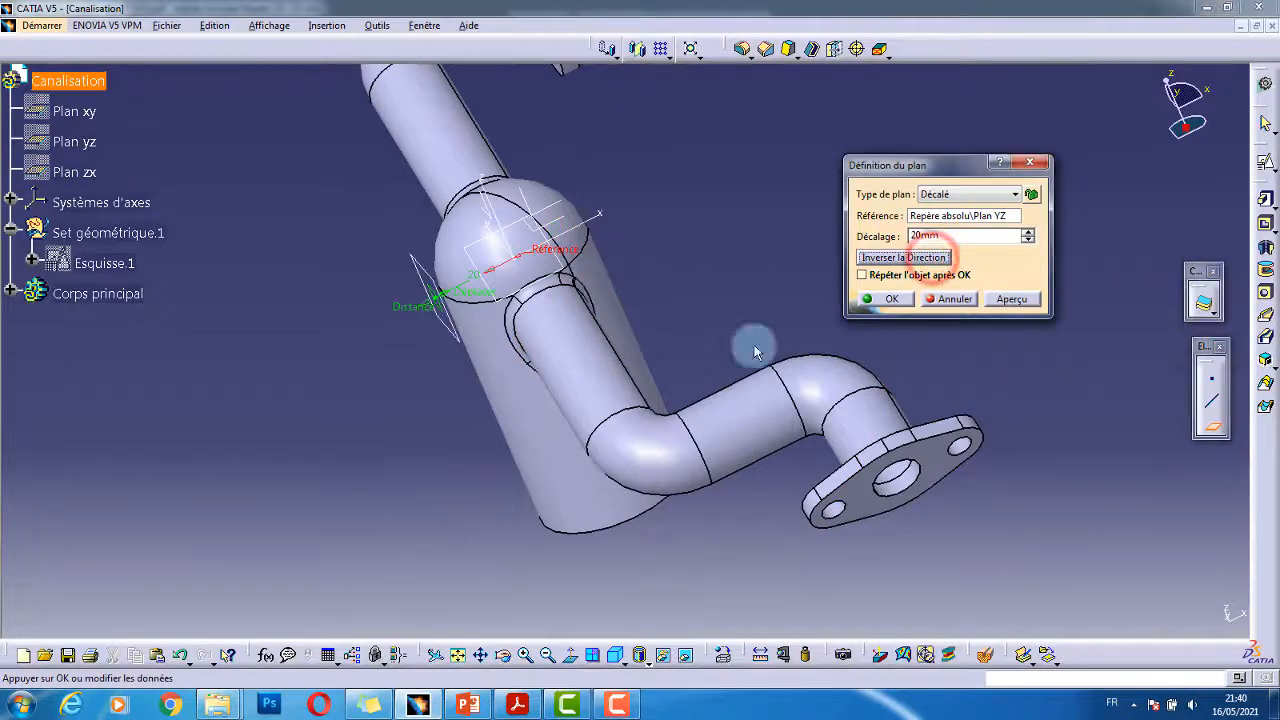
pyautogui.click(891, 298)
# - Start a new sketch on the offset plane Plan.3
pyautogui.moveTo(623, 437); pyautogui.dragTo(745, 432, button='middle')
pyautogui.click(510, 253)
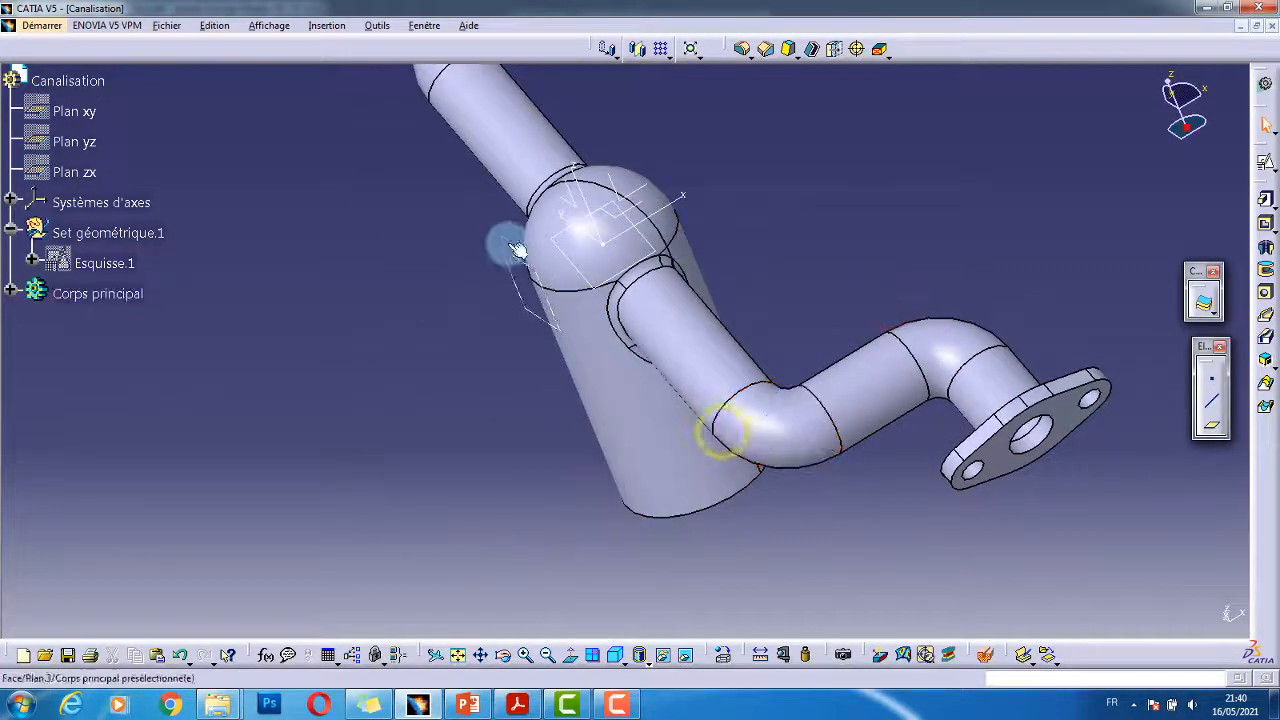
pyautogui.moveTo(652, 320); pyautogui.dragTo(693, 326, button='middle')
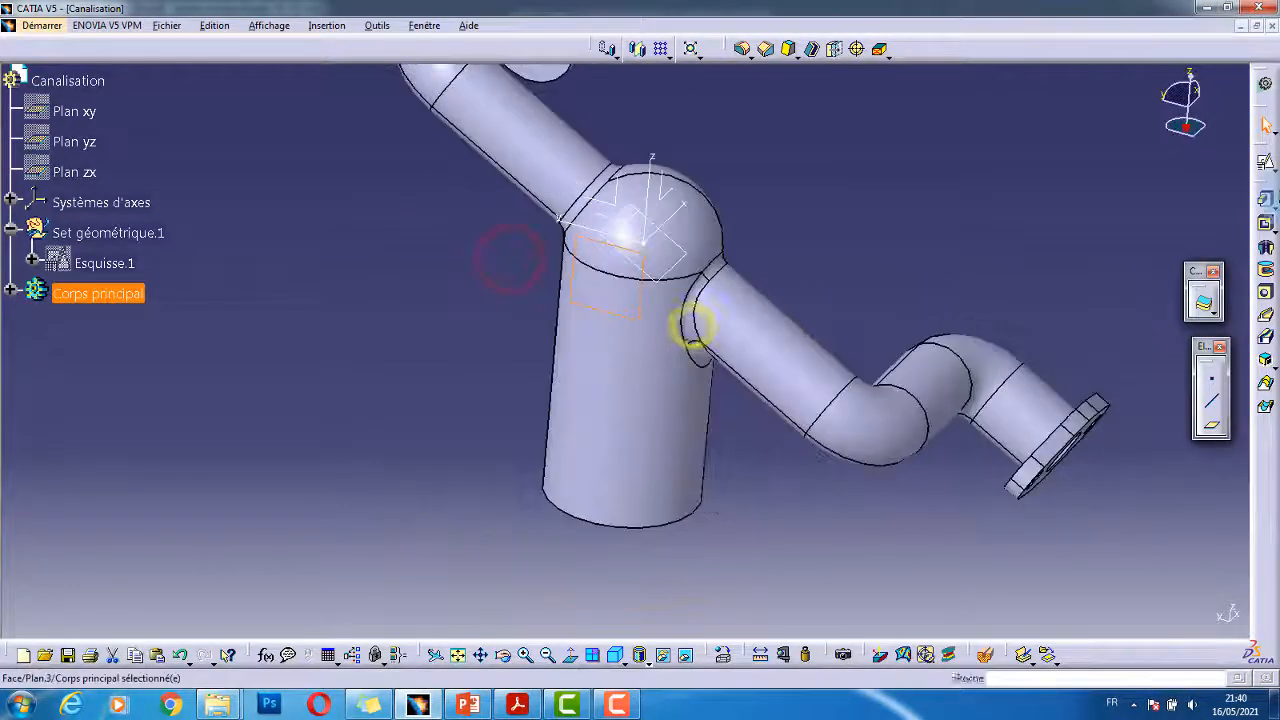
pyautogui.click(1266, 154)
pyautogui.moveTo(748, 414); pyautogui.dragTo(677, 386, button='middle')
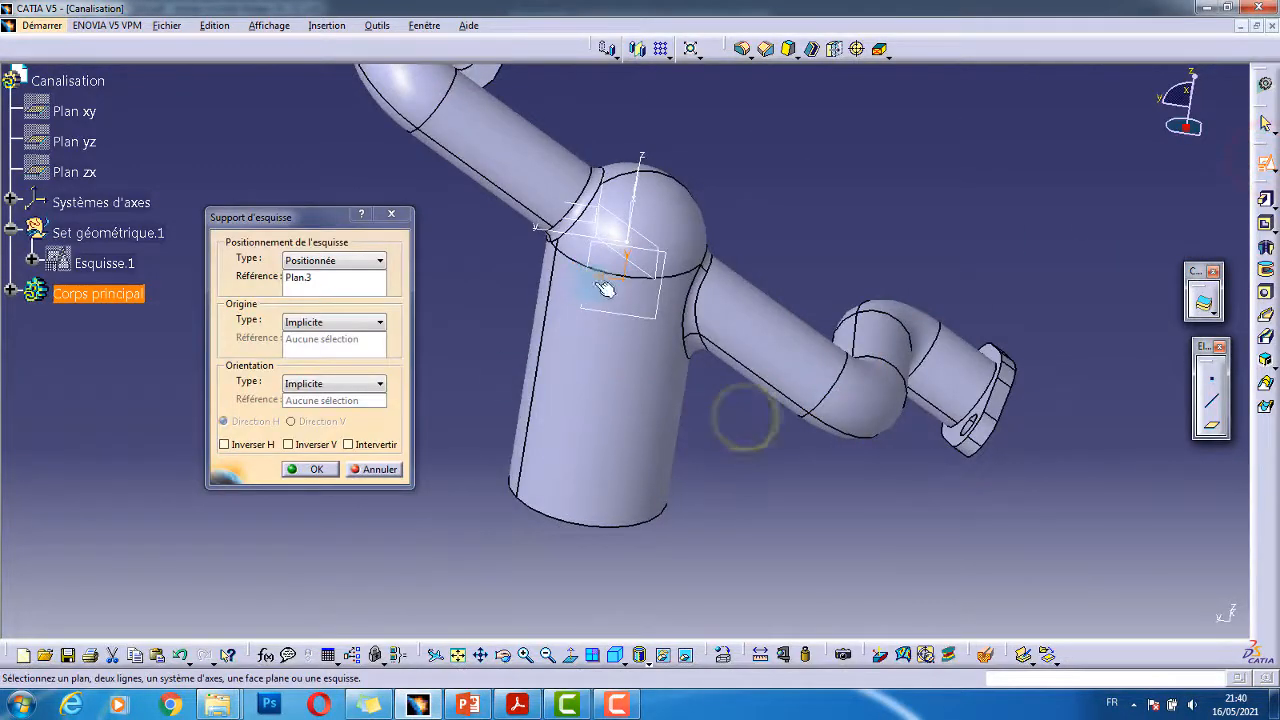
# - Sketch an oblong slot from the cylinder axis down past the cylinder's bottom
pyautogui.click(310, 469)
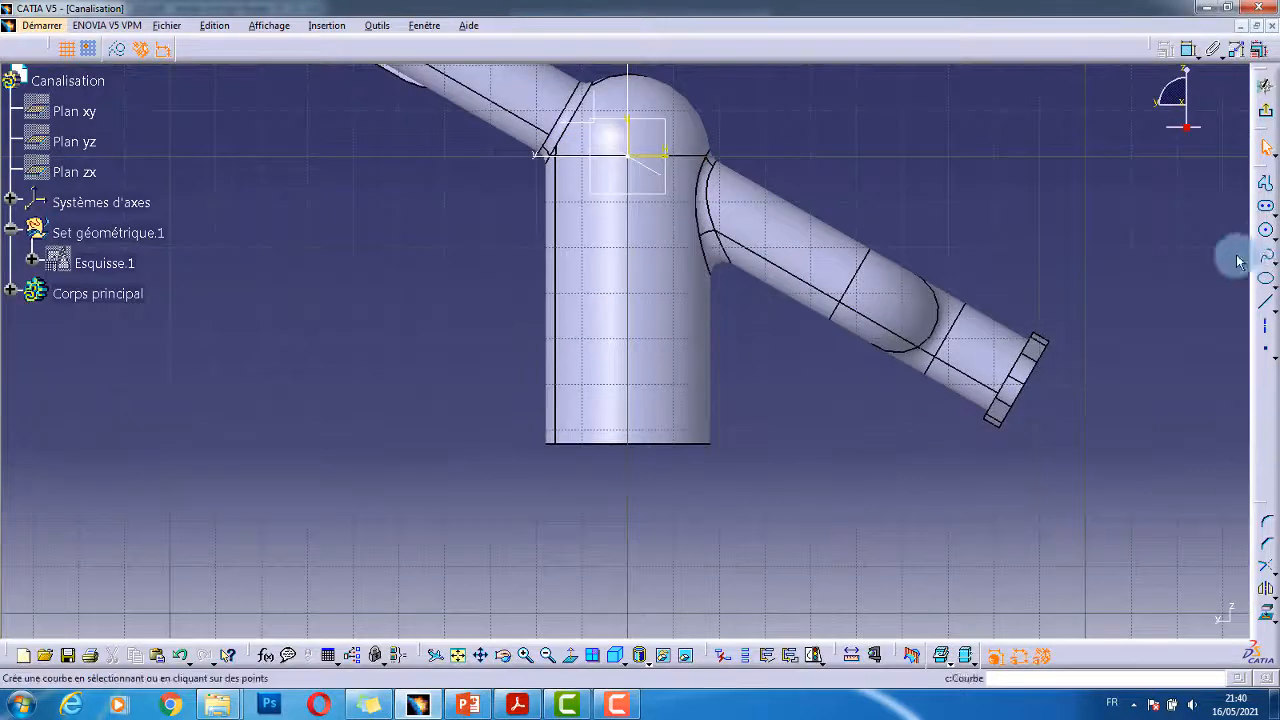
pyautogui.click(1266, 211)
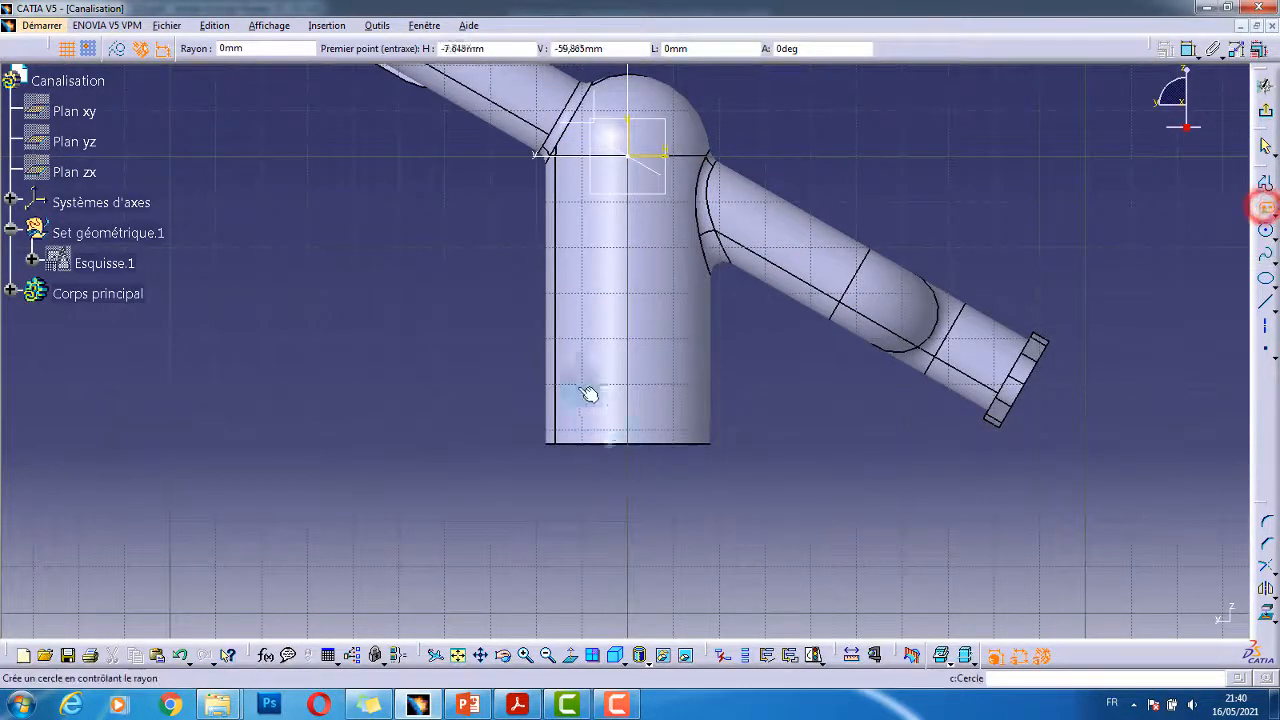
pyautogui.click(632, 338)
pyautogui.click(632, 517)
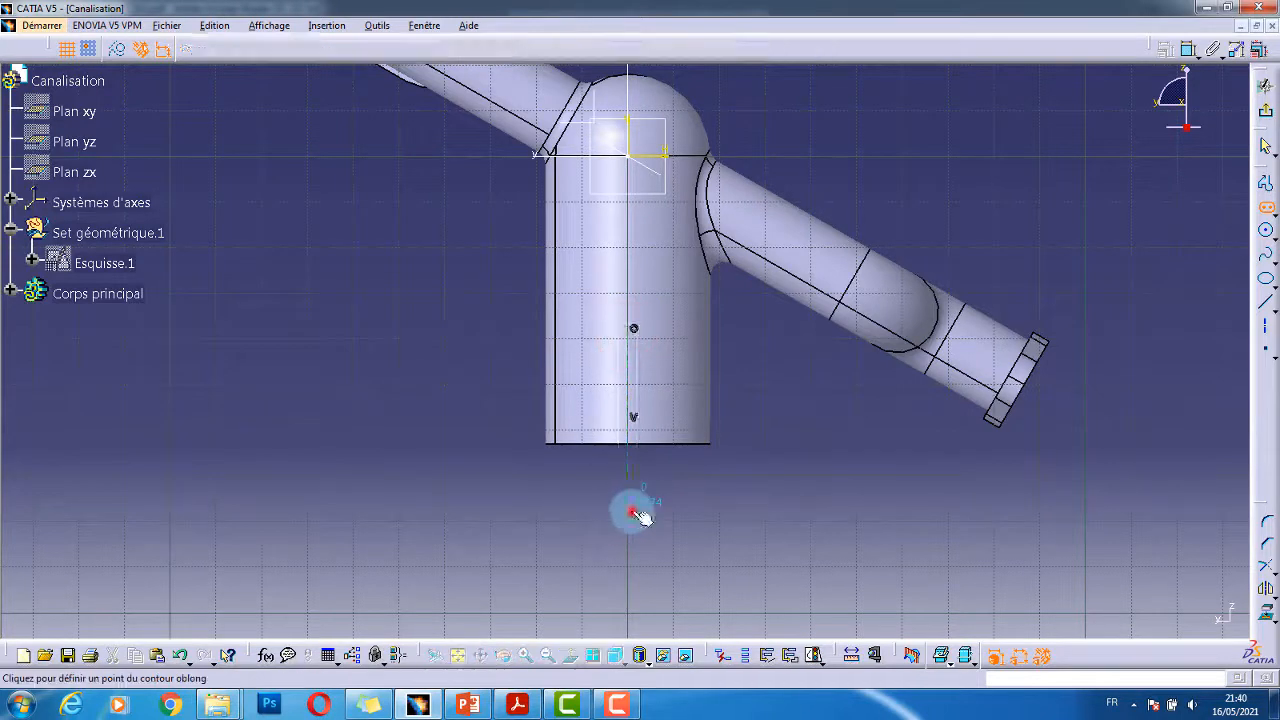
pyautogui.click(666, 521)
pyautogui.click(773, 483)
# - Set the slot's width dimension to 10
pyautogui.moveTo(720, 498); pyautogui.dragTo(731, 434, button='middle')
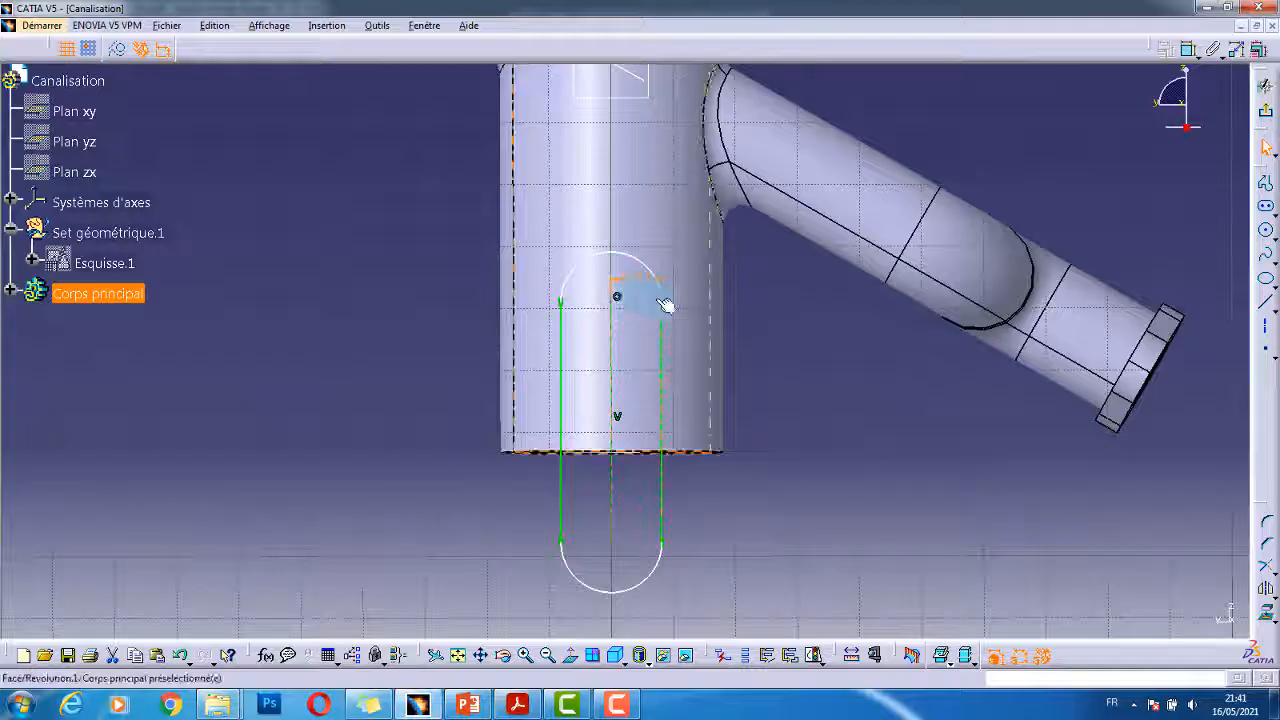
pyautogui.click(632, 287)
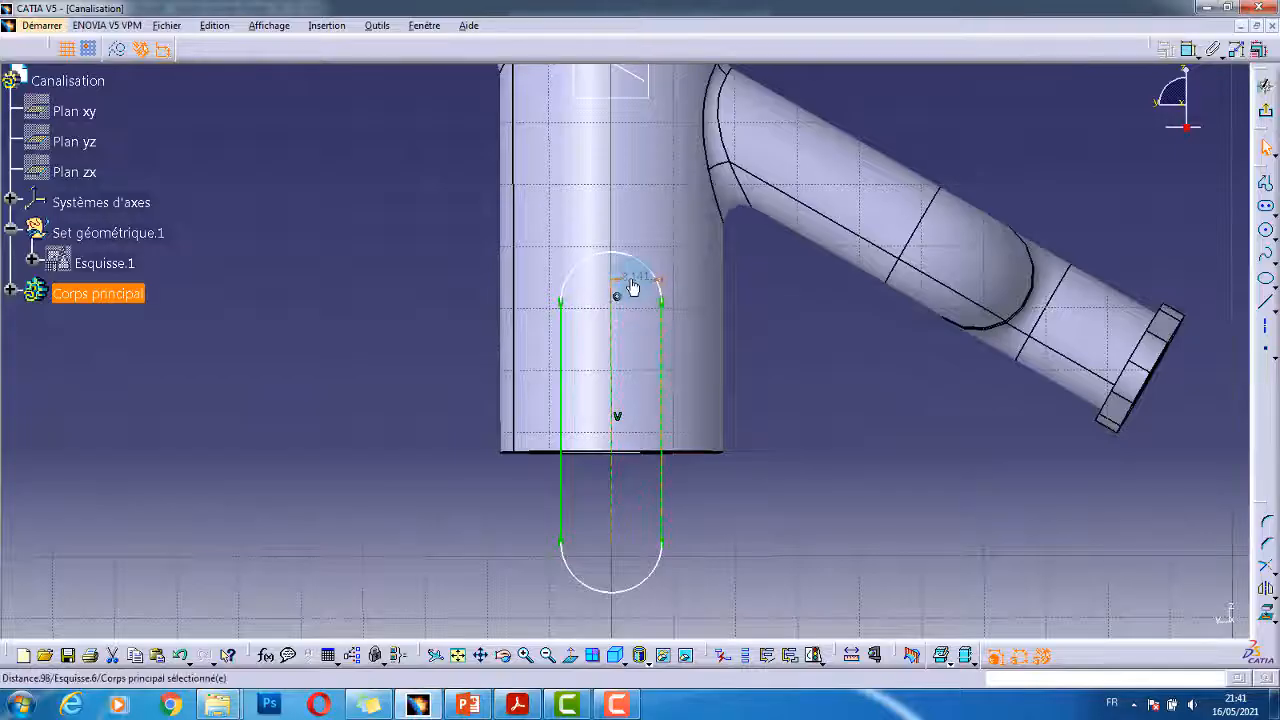
pyautogui.doubleClick(632, 284)
pyautogui.press('Return')
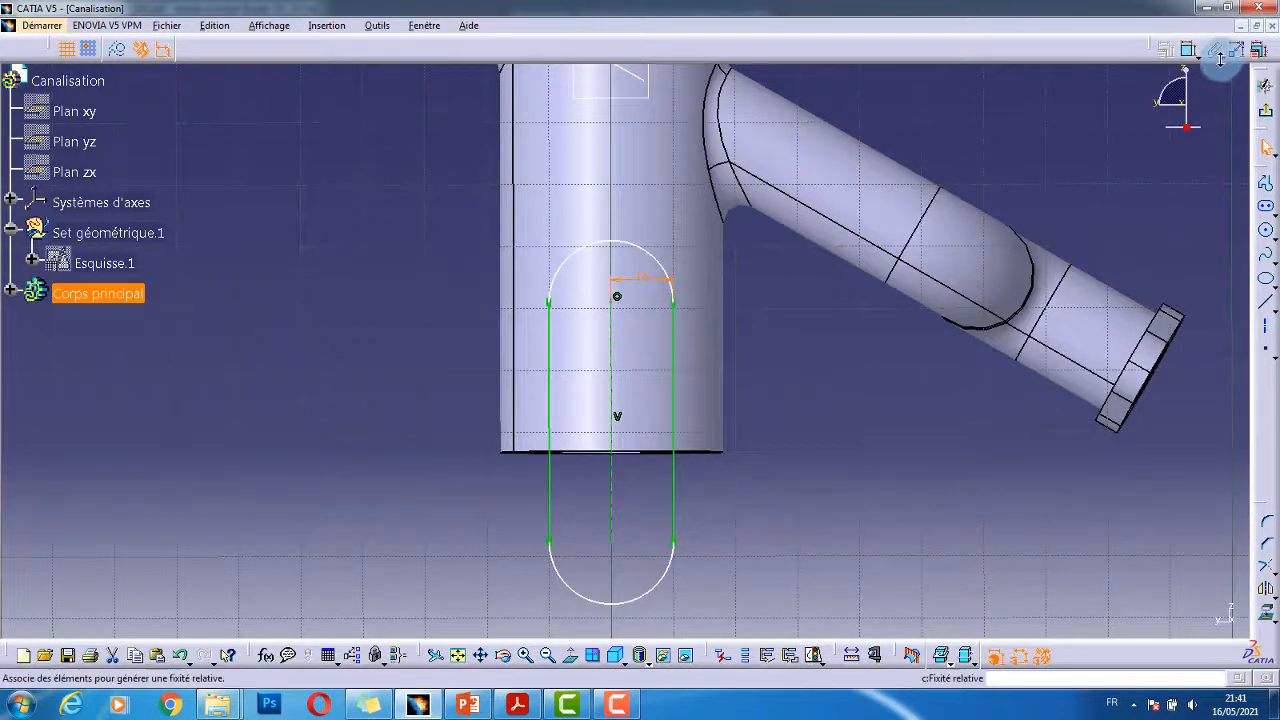
# - Dimension the slot centre's height, check the drawing, and edit the value
pyautogui.click(1189, 50)
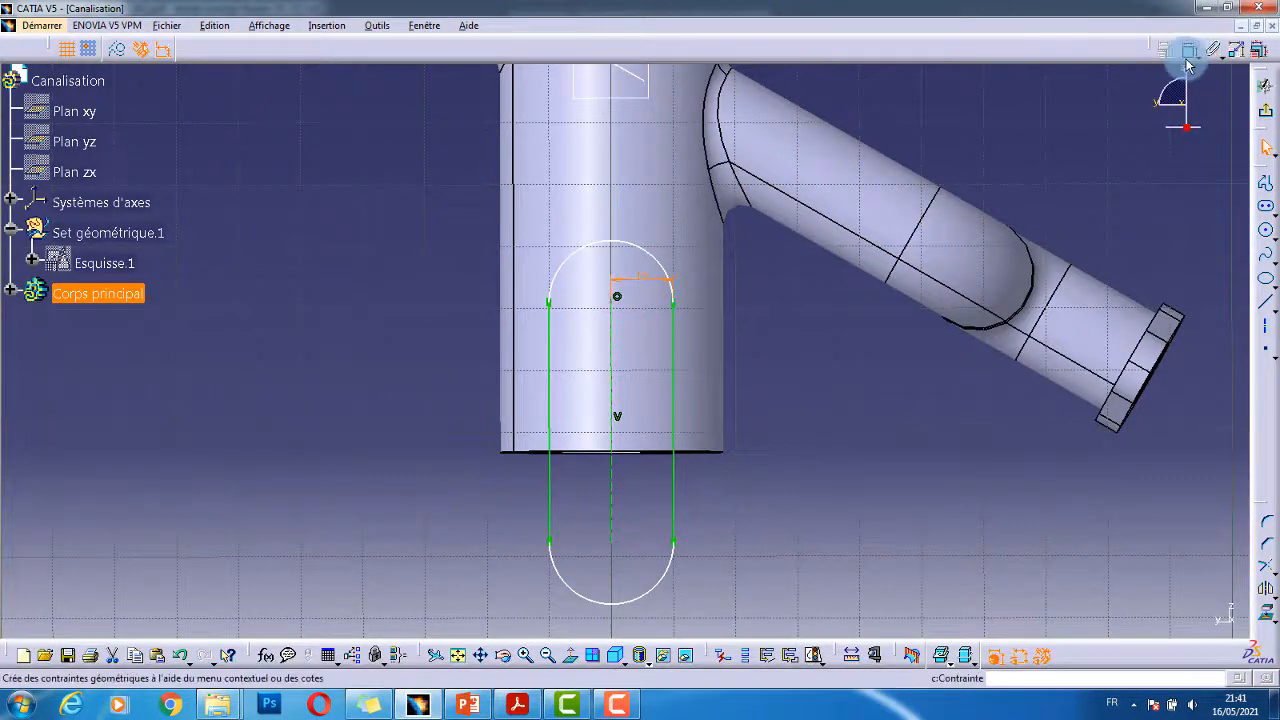
pyautogui.click(615, 300)
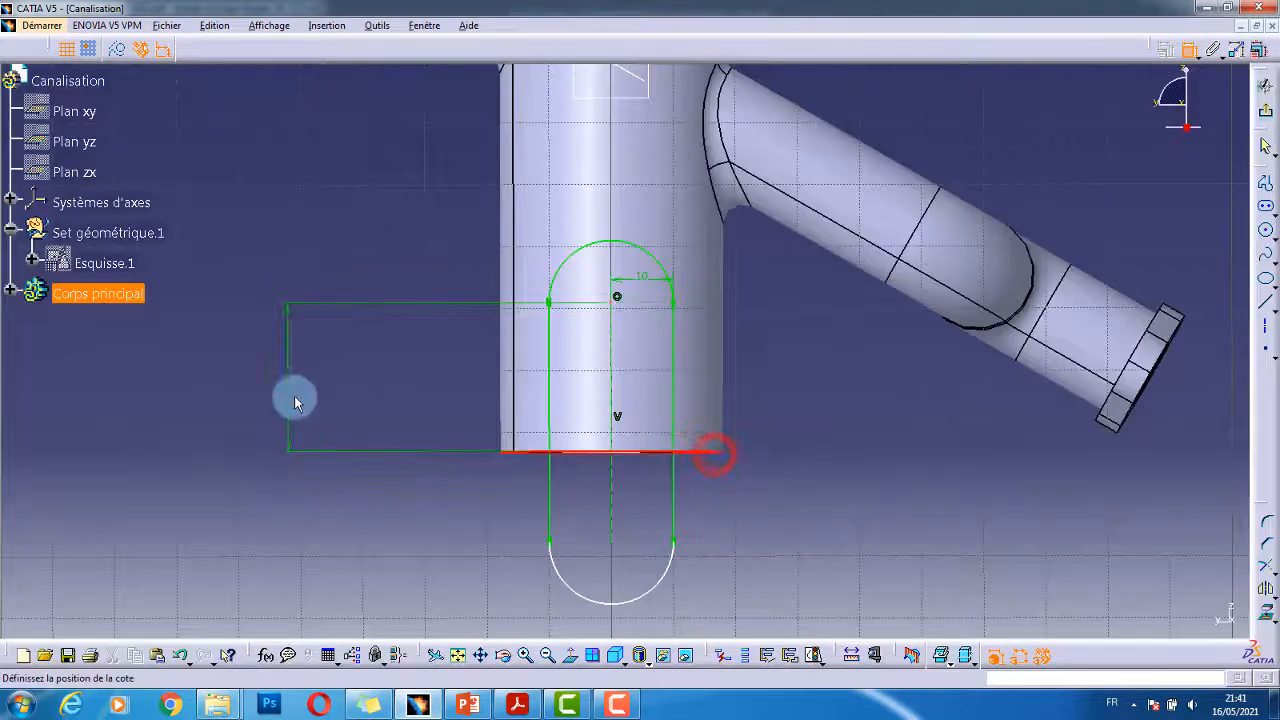
pyautogui.click(365, 377)
pyautogui.hotkey('alt', 'Tab')
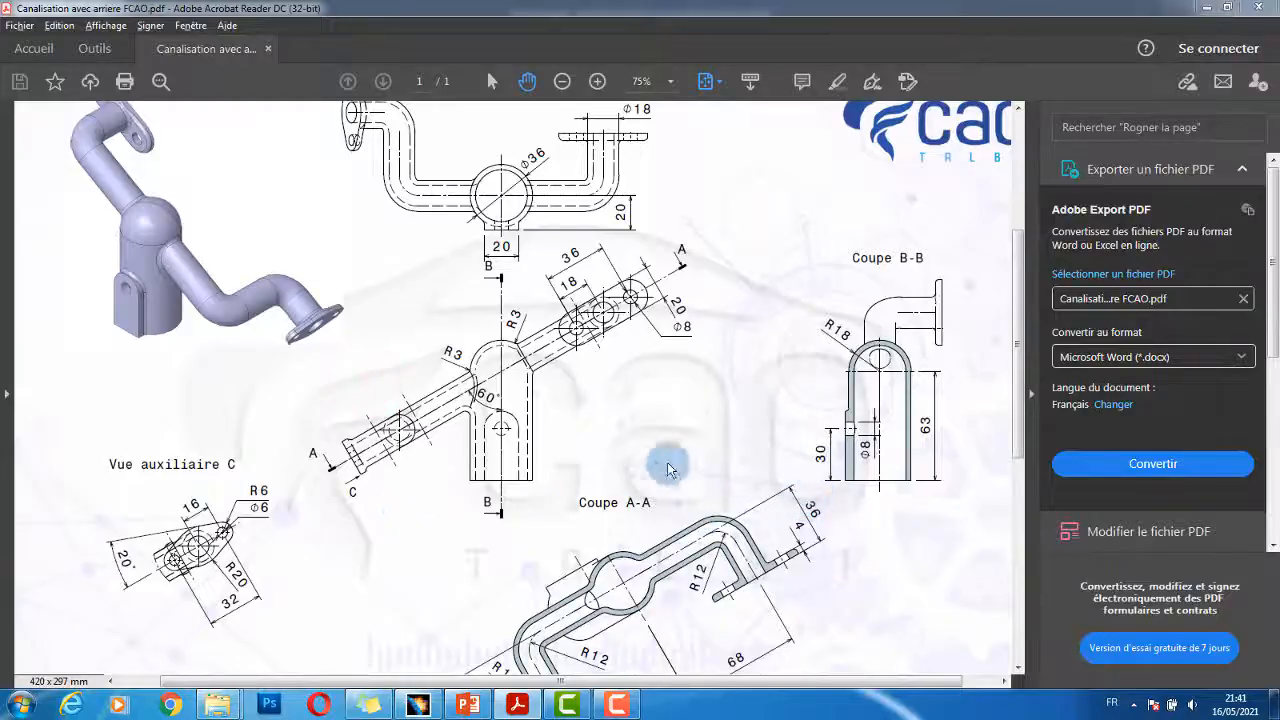
pyautogui.hotkey('alt', 'Tab')
pyautogui.doubleClick(352, 370)
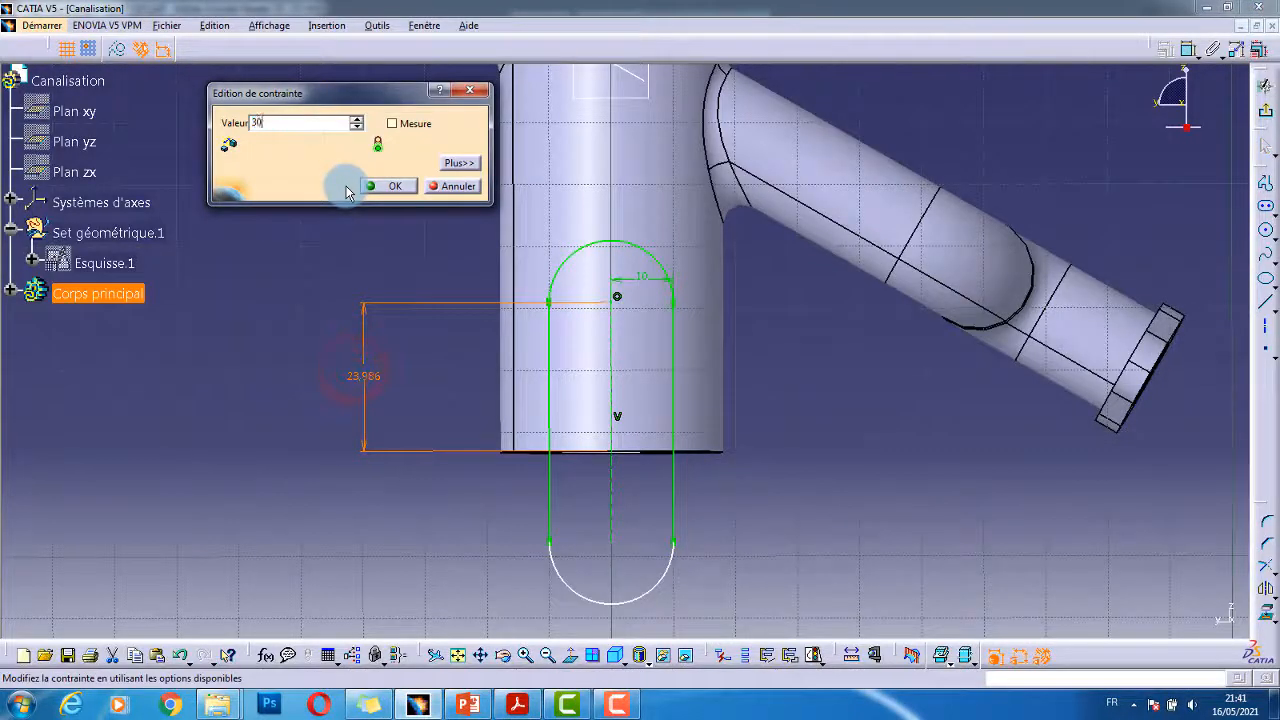
# - Confirm the lug centre height of 30 mm
pyautogui.press('Return')
pyautogui.moveTo(780, 434); pyautogui.dragTo(743, 450, button='middle')
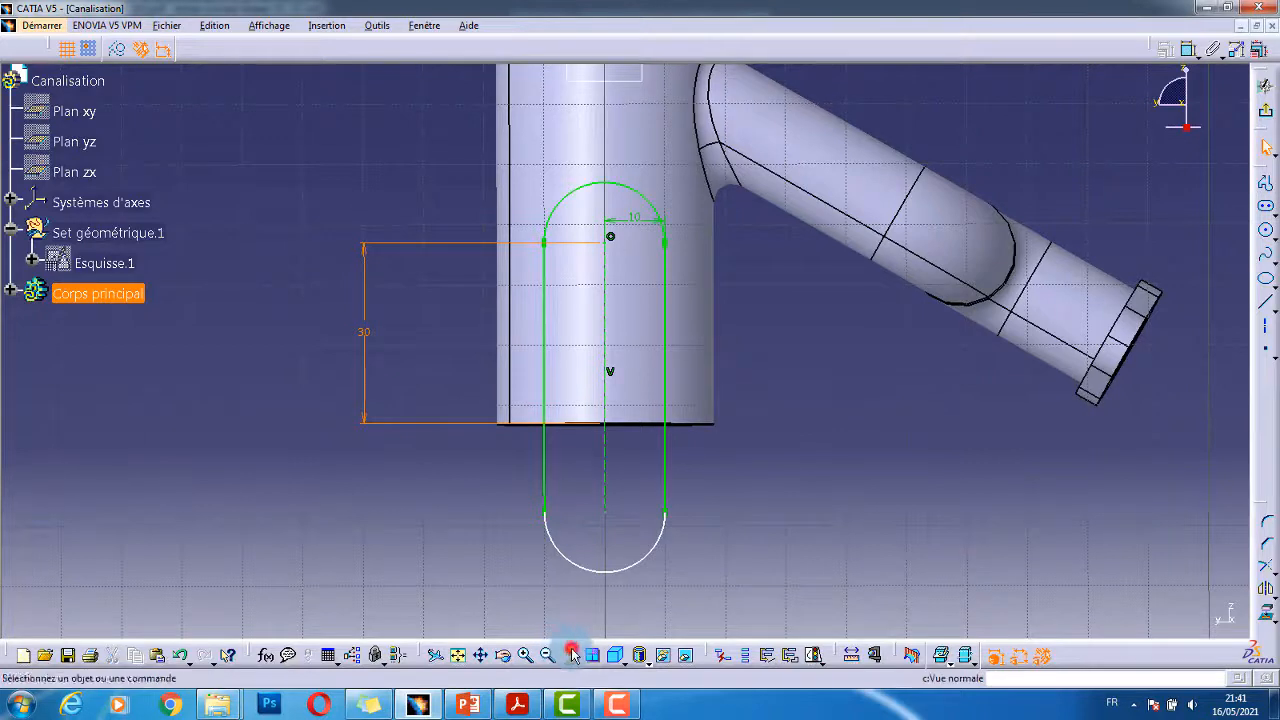
pyautogui.click(760, 448)
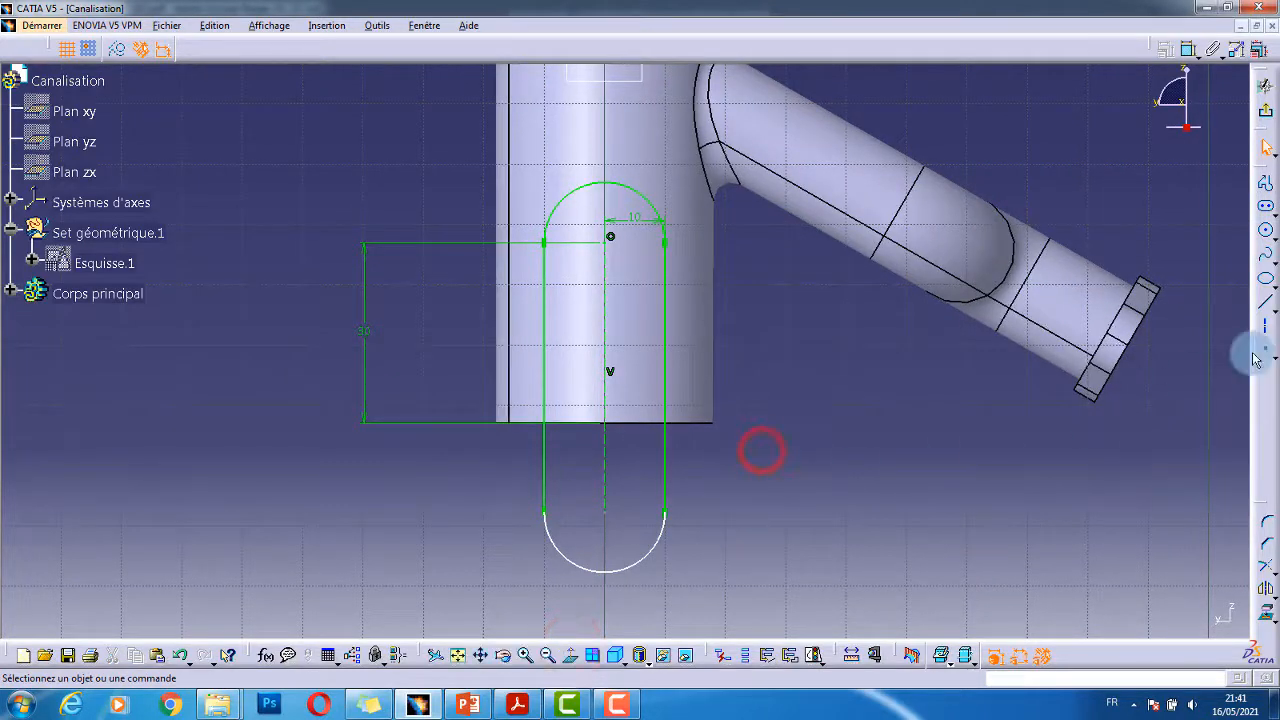
# - Draw a line across the slot and make it coincide with the cylinder's bottom edge
pyautogui.click(1266, 306)
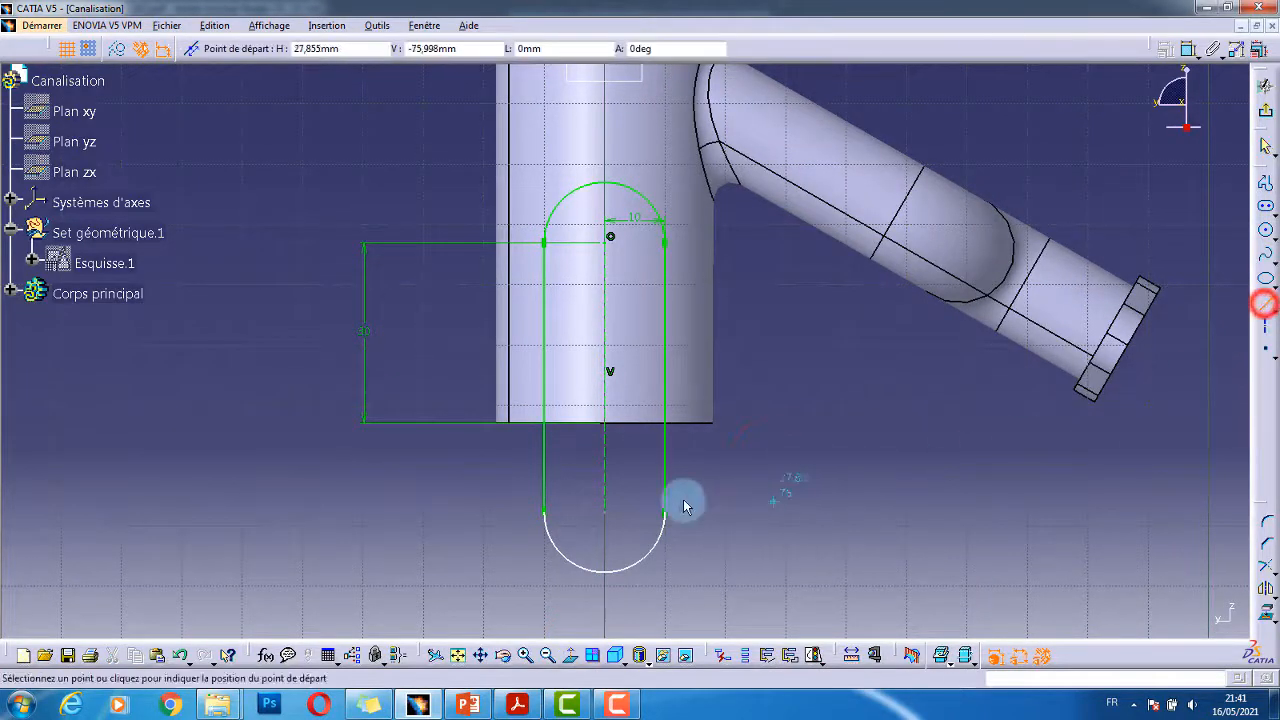
pyautogui.click(664, 437)
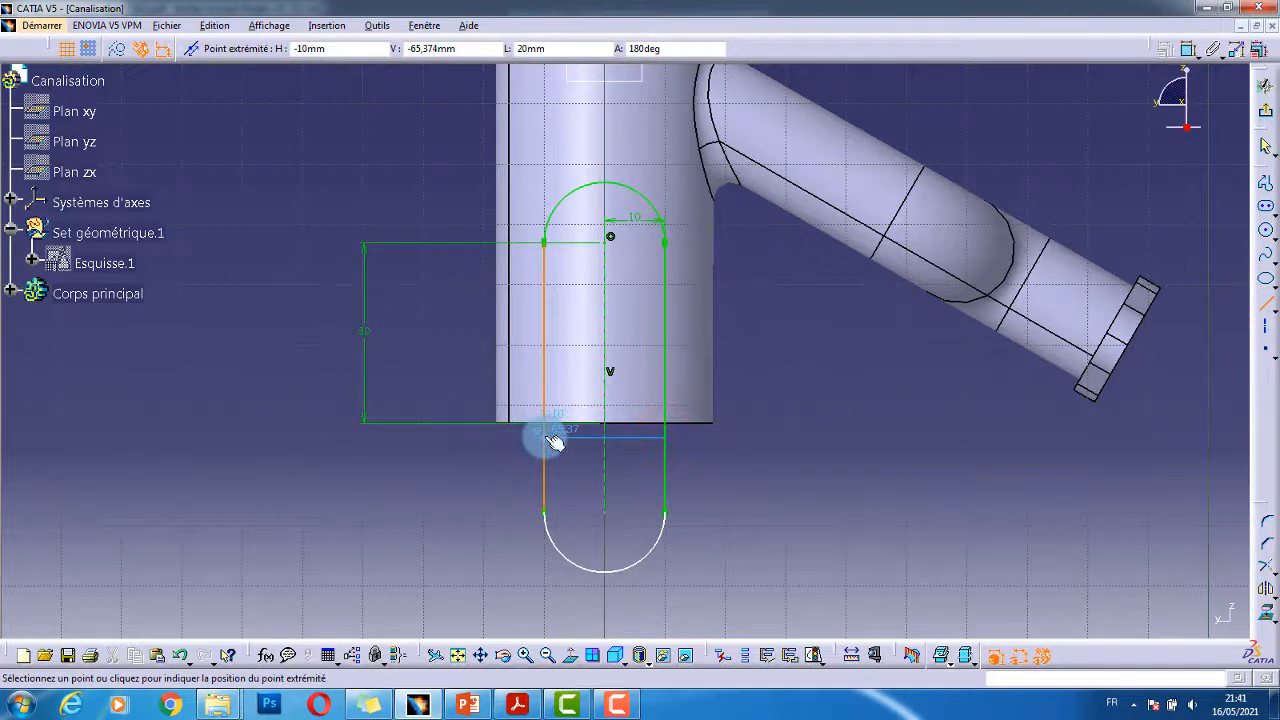
pyautogui.click(544, 435)
pyautogui.click(771, 459)
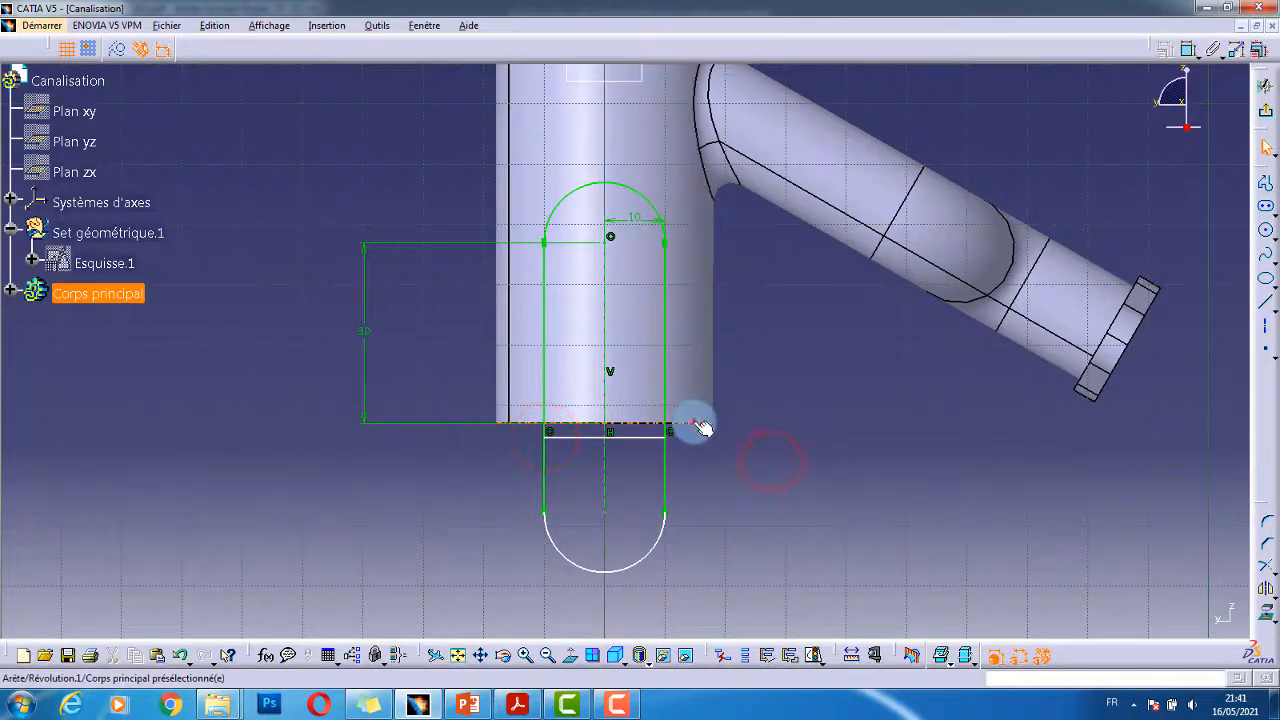
pyautogui.click(694, 421)
pyautogui.click(648, 444)
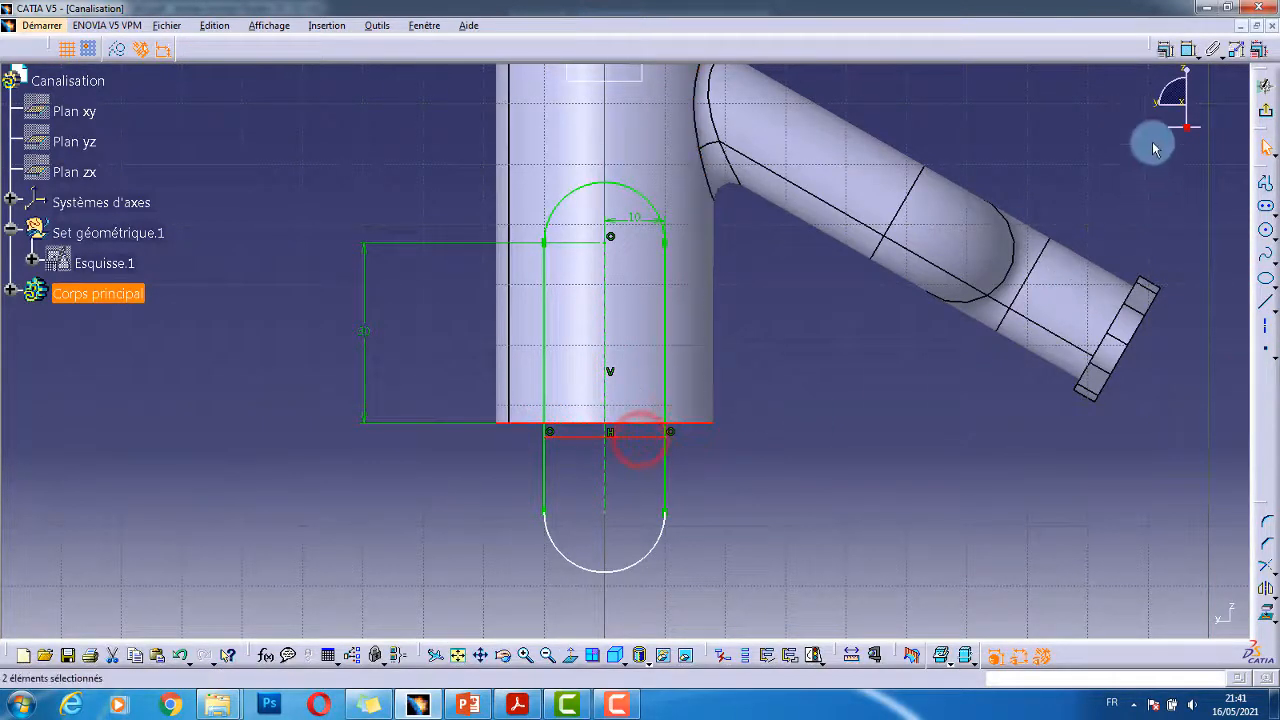
pyautogui.click(1185, 50)
pyautogui.rightClick(837, 420)
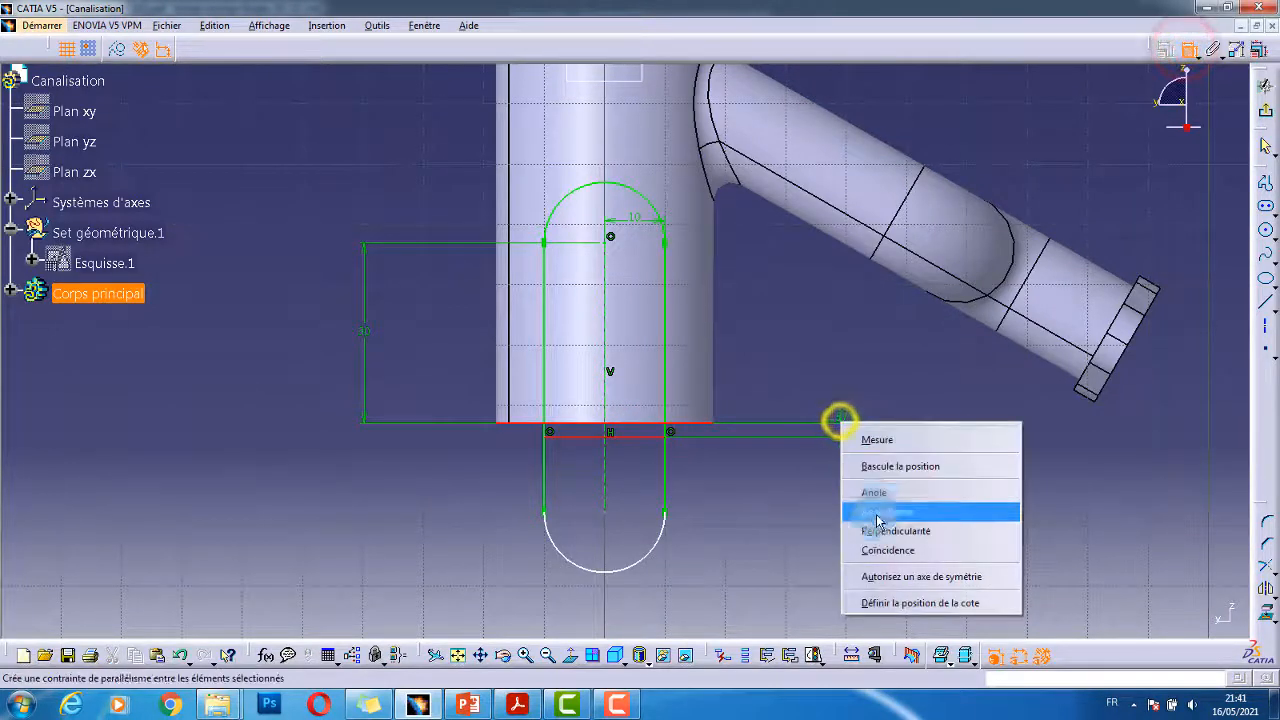
pyautogui.click(895, 545)
pyautogui.click(801, 511)
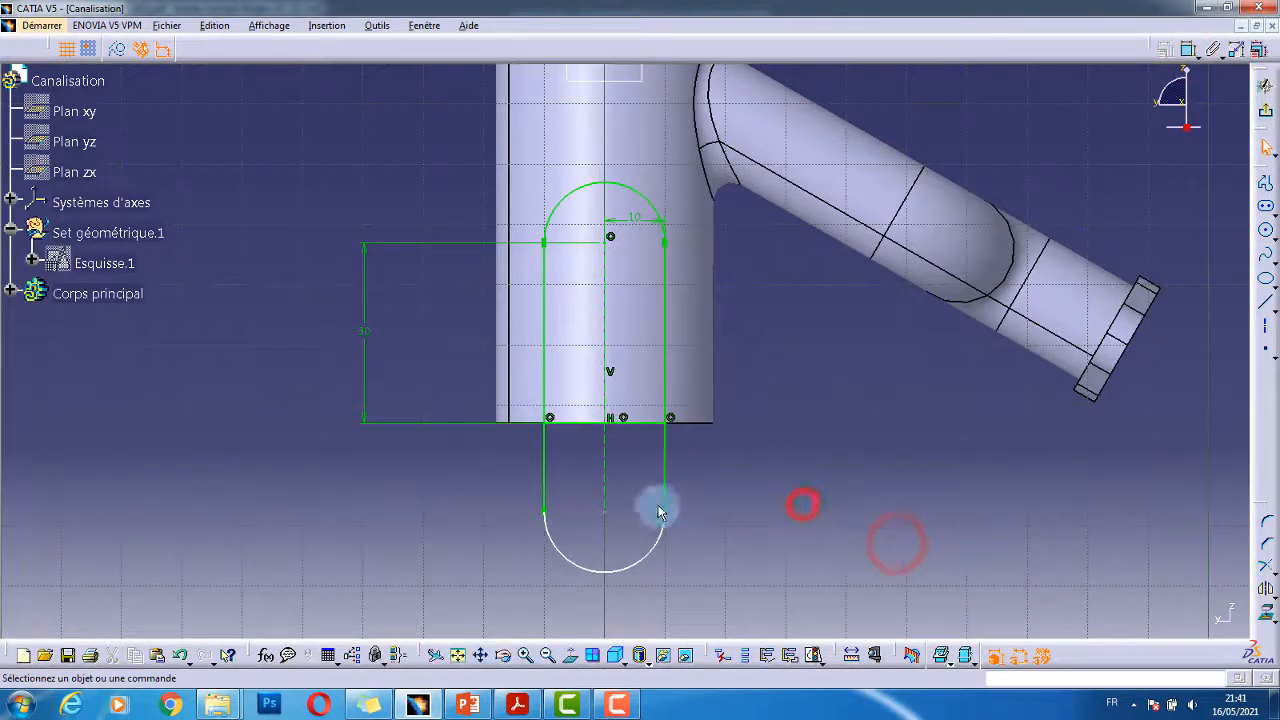
# - Quick Trim both slot sides below the base line and the lower rounded end
pyautogui.click(851, 486)
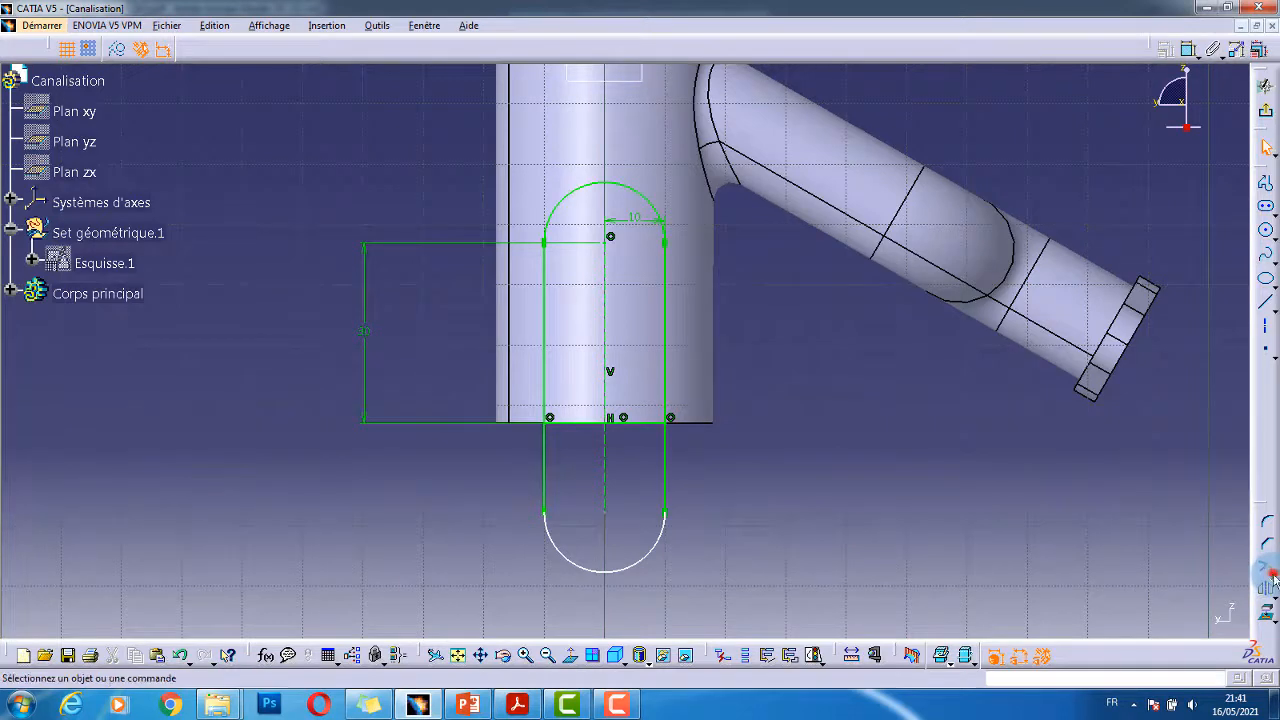
pyautogui.click(1270, 577)
pyautogui.click(1222, 590)
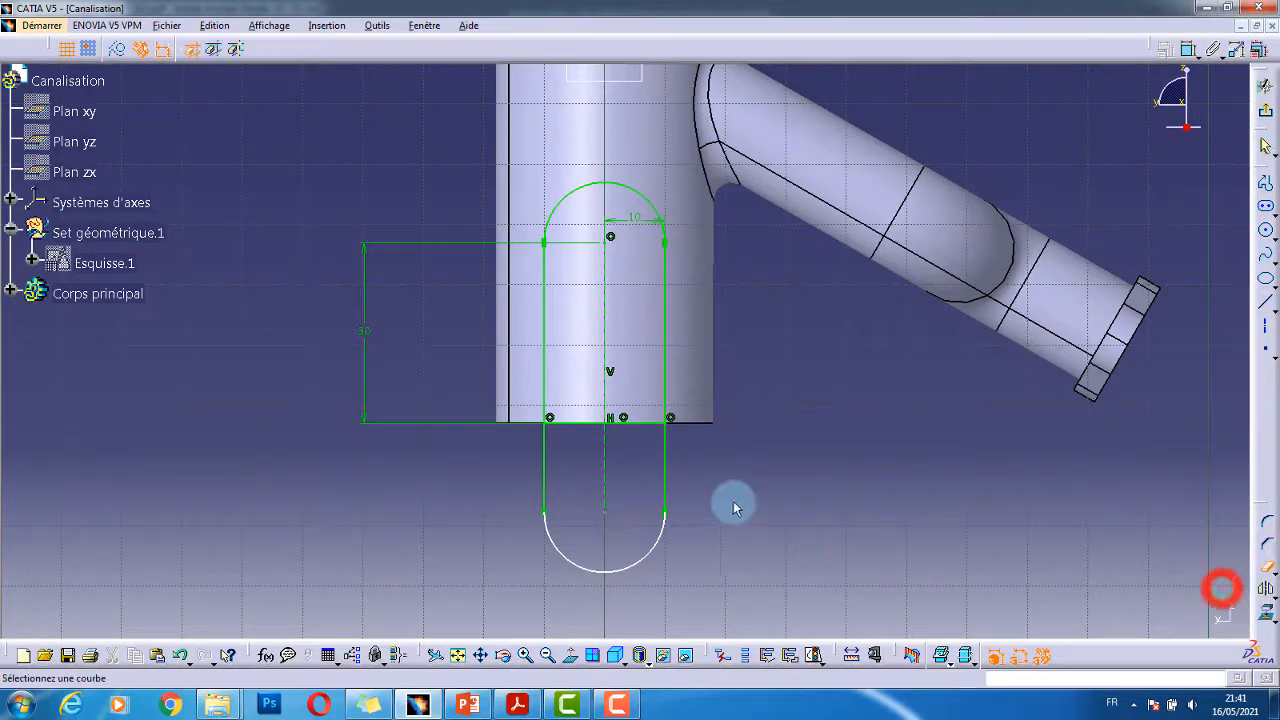
pyautogui.click(665, 451)
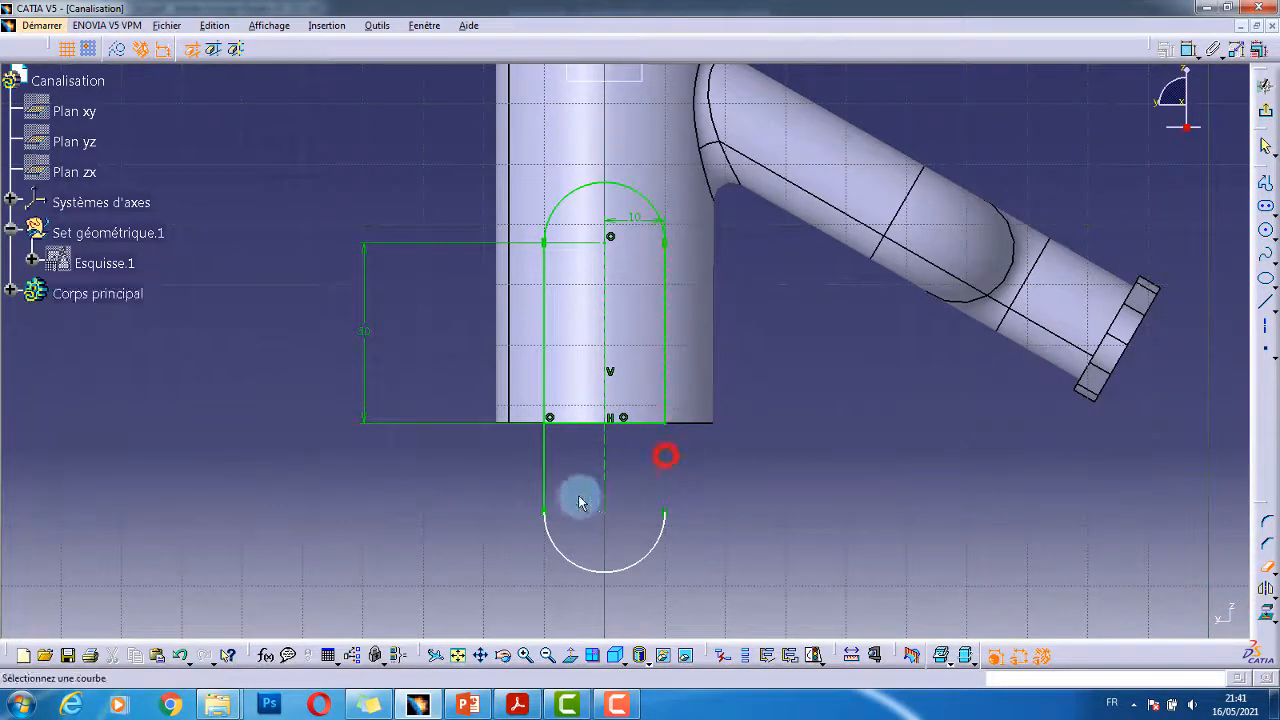
pyautogui.click(547, 460)
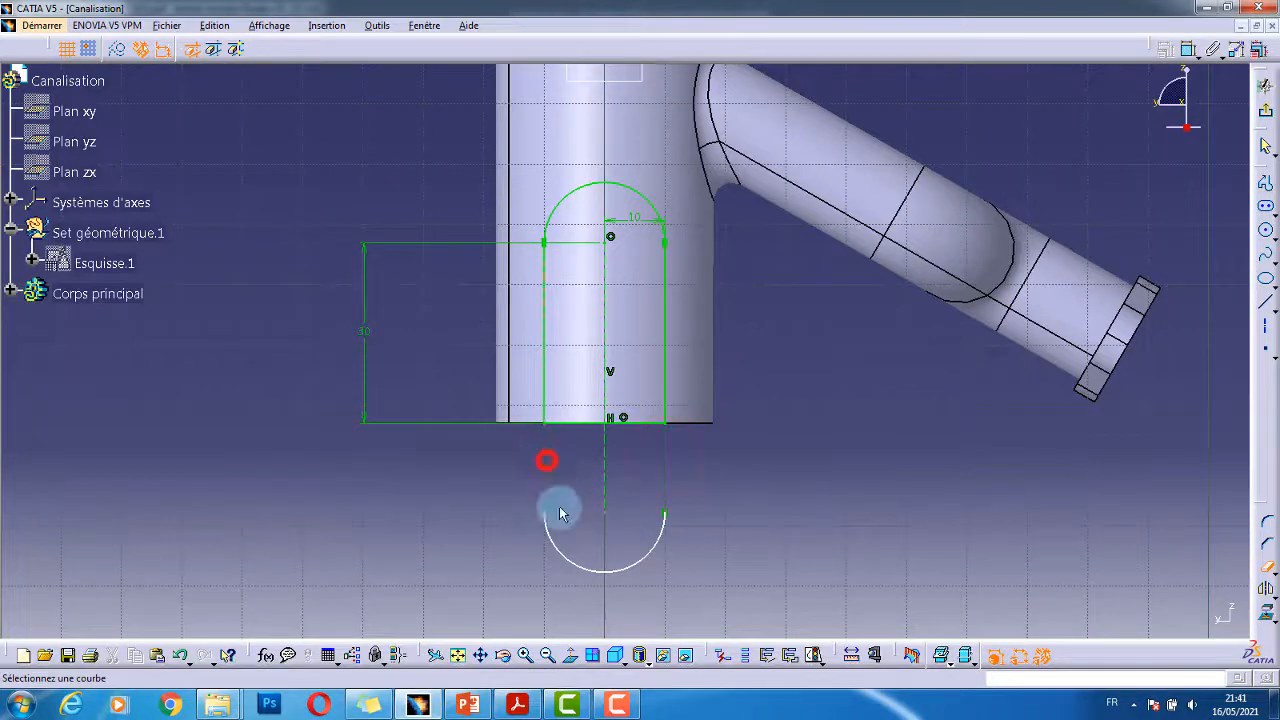
pyautogui.click(581, 566)
pyautogui.click(766, 523)
# - Constrain the dashed axis line to be vertical (Verticalité)
pyautogui.moveTo(629, 508); pyautogui.dragTo(636, 485, button='middle')
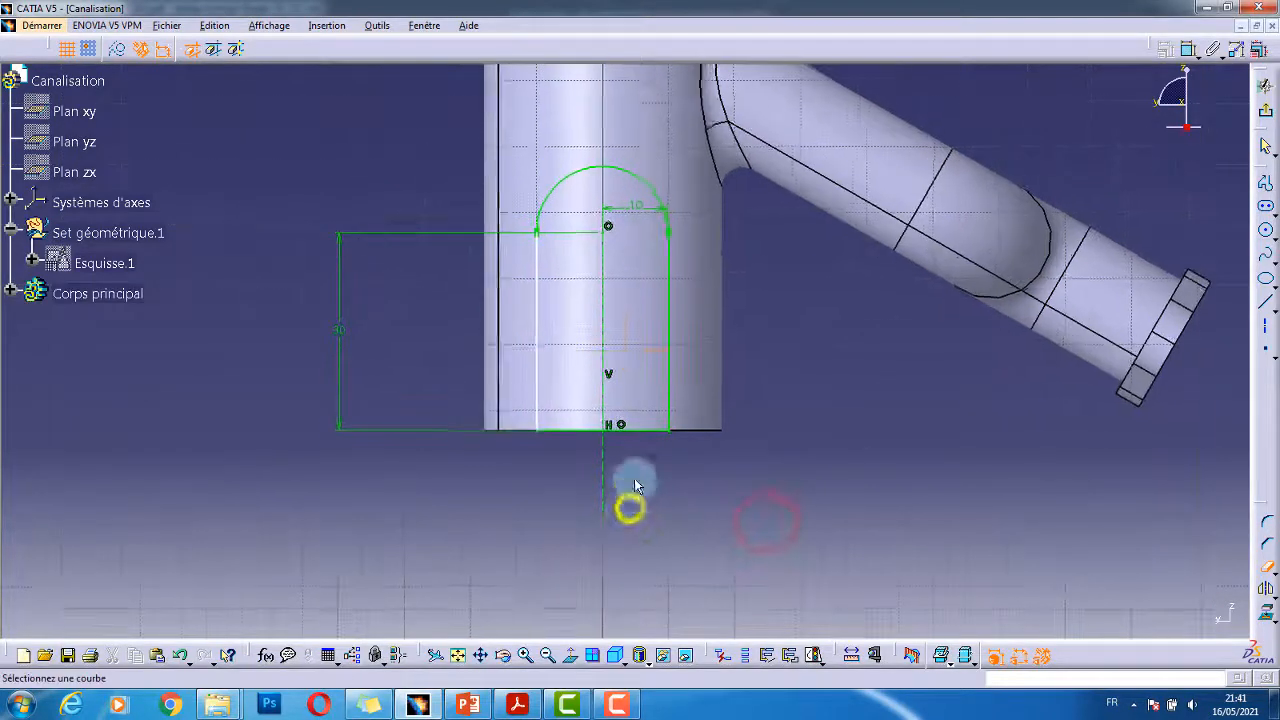
pyautogui.click(1190, 50)
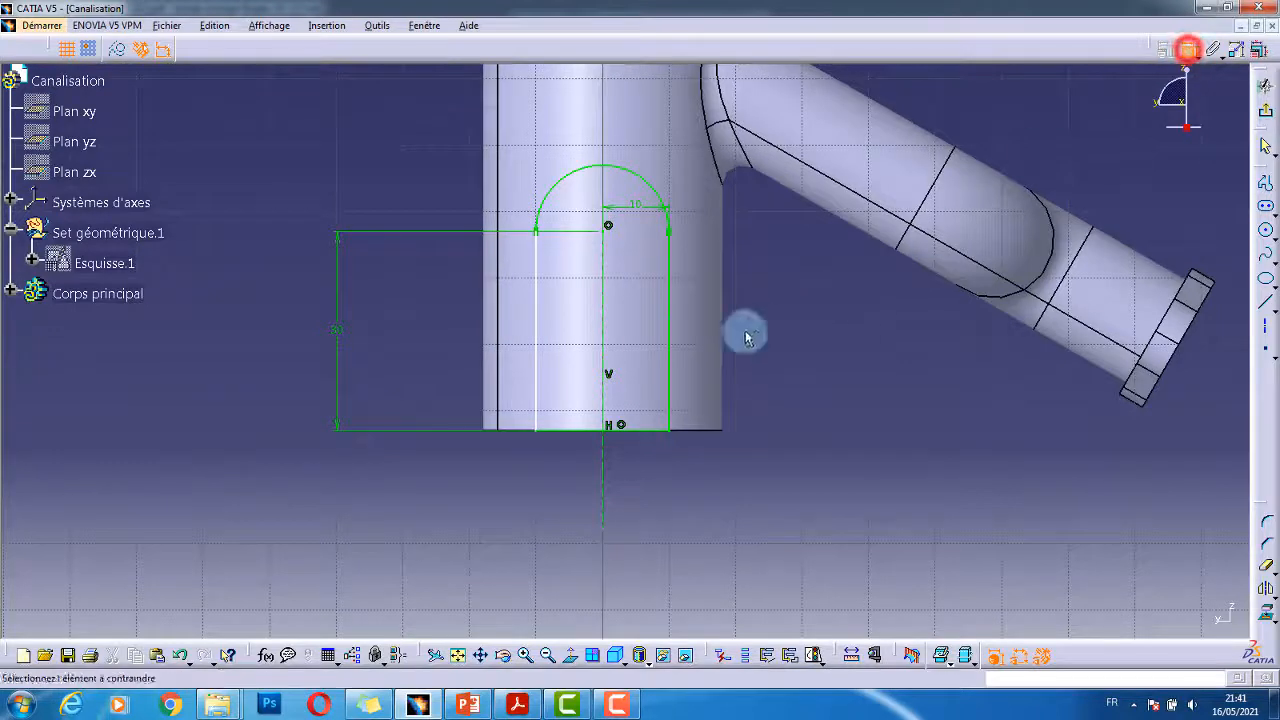
pyautogui.click(536, 296)
pyautogui.rightClick(463, 340)
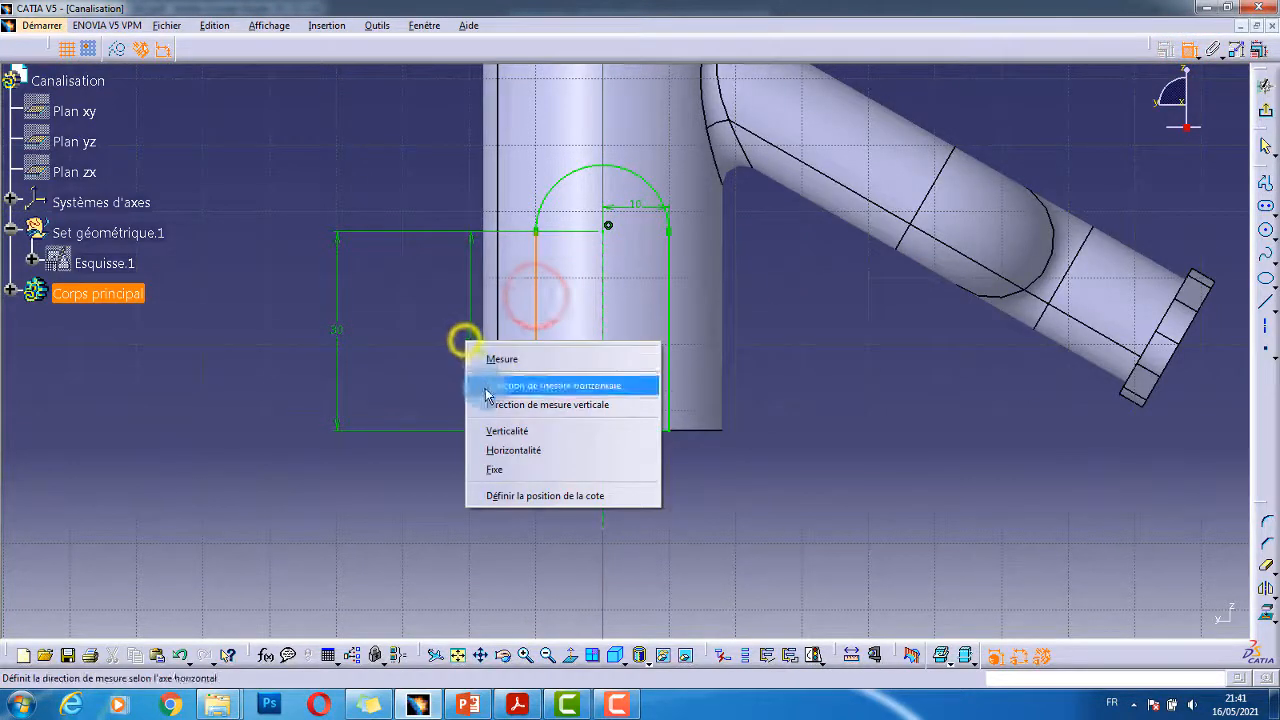
pyautogui.click(535, 436)
pyautogui.moveTo(791, 371)
pyautogui.mouseDown(button='middle')
pyautogui.moveTo(774, 431)
pyautogui.moveTo(646, 506)
pyautogui.moveTo(651, 471)
pyautogui.mouseUp(button='middle')
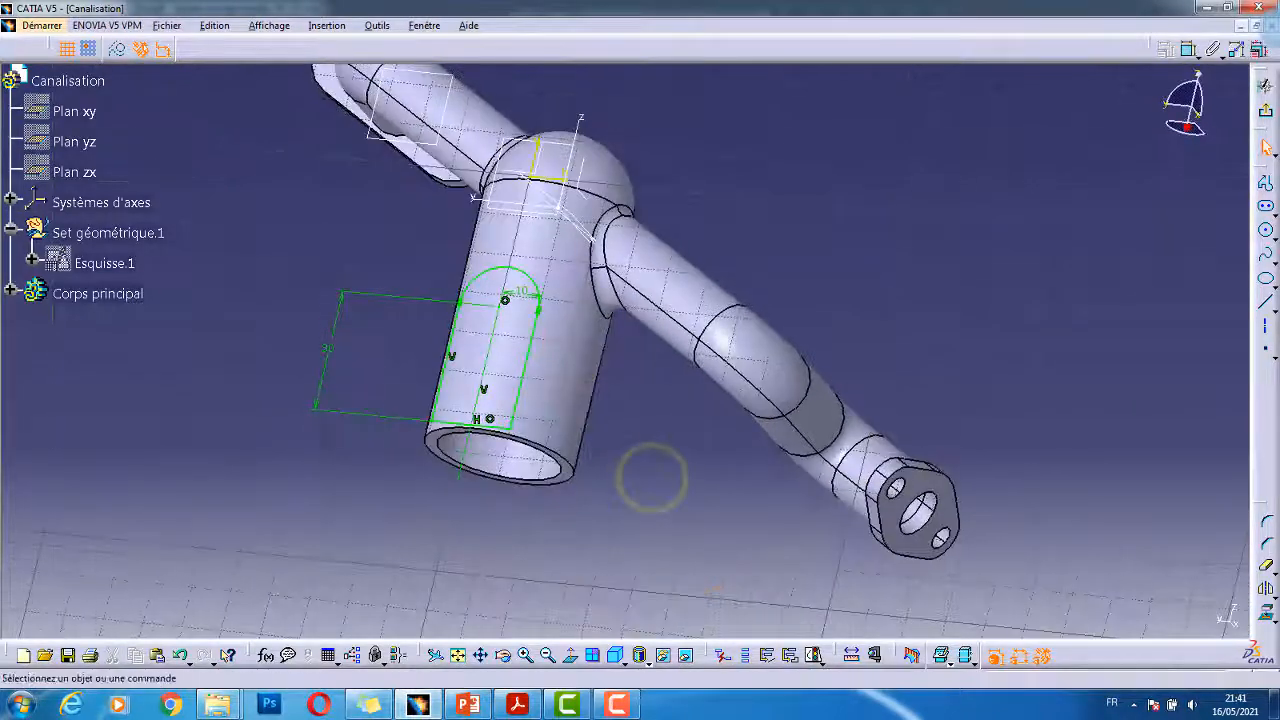
# - Pad the arch profile up to the next surface (Jusqu'au suivant) and compare with the drawing
pyautogui.click(1261, 108)
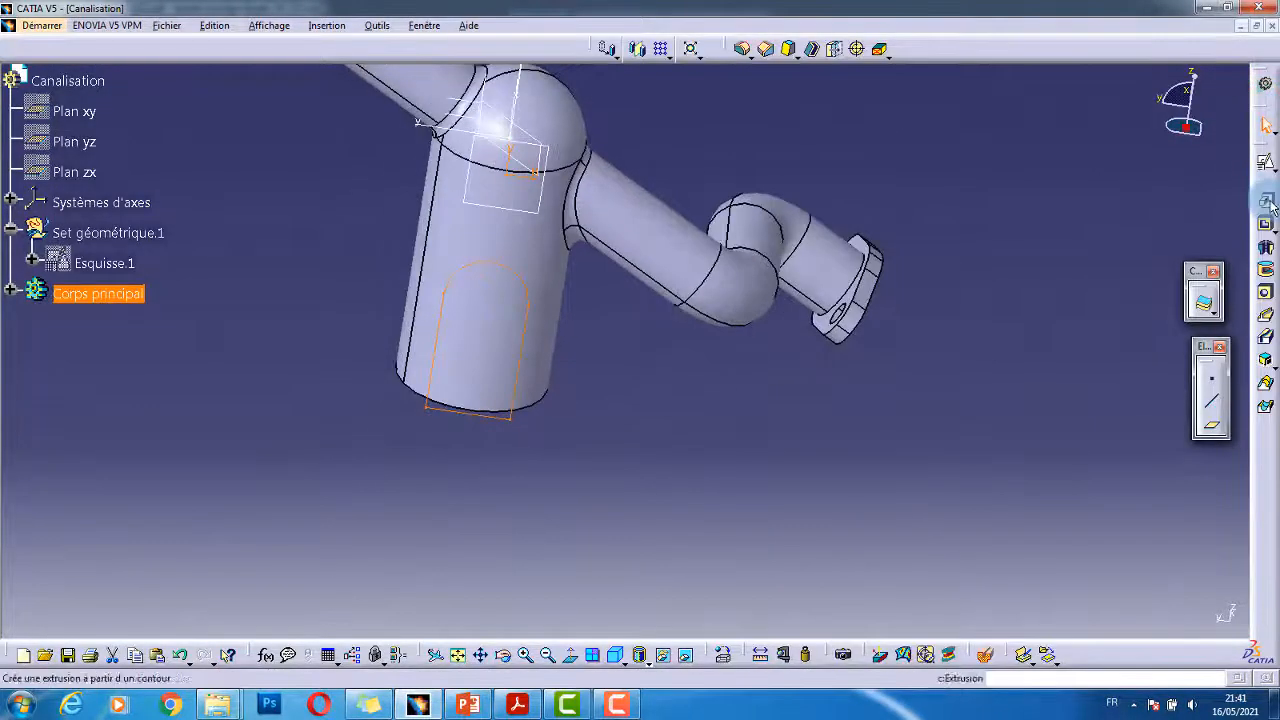
pyautogui.click(1266, 203)
pyautogui.click(748, 124)
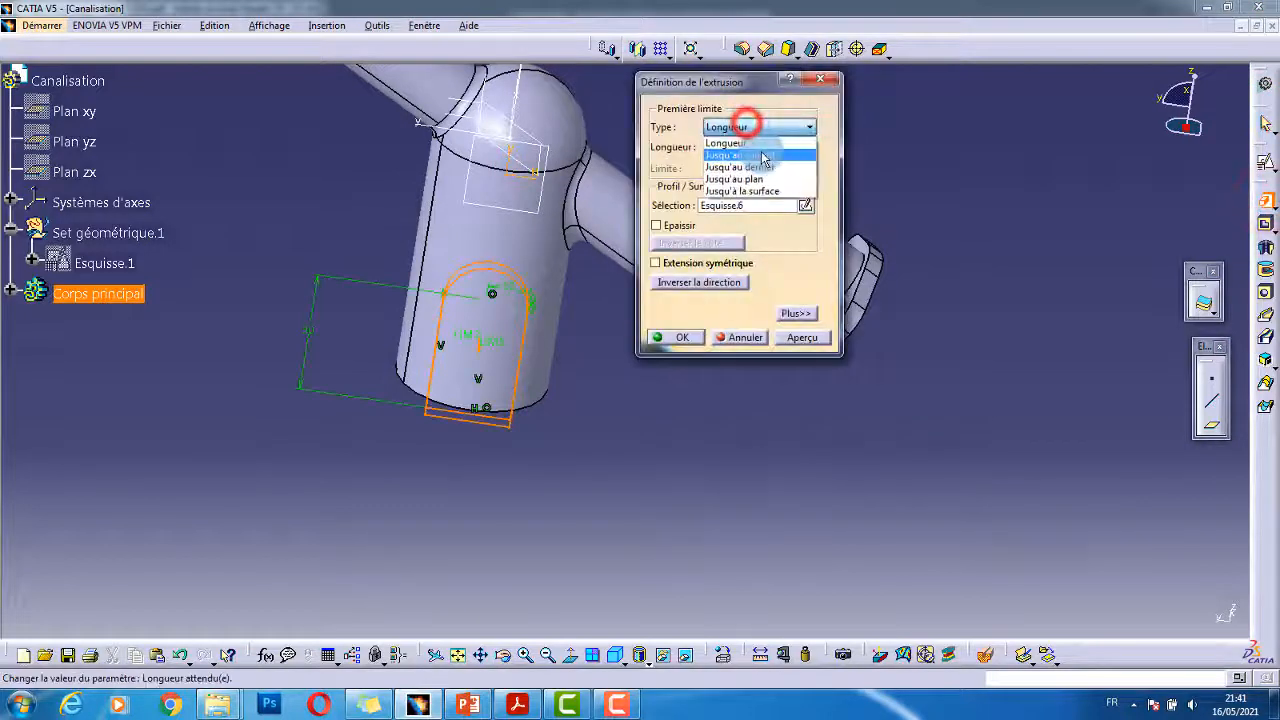
pyautogui.click(765, 152)
pyautogui.moveTo(596, 326); pyautogui.dragTo(320, 340, button='middle')
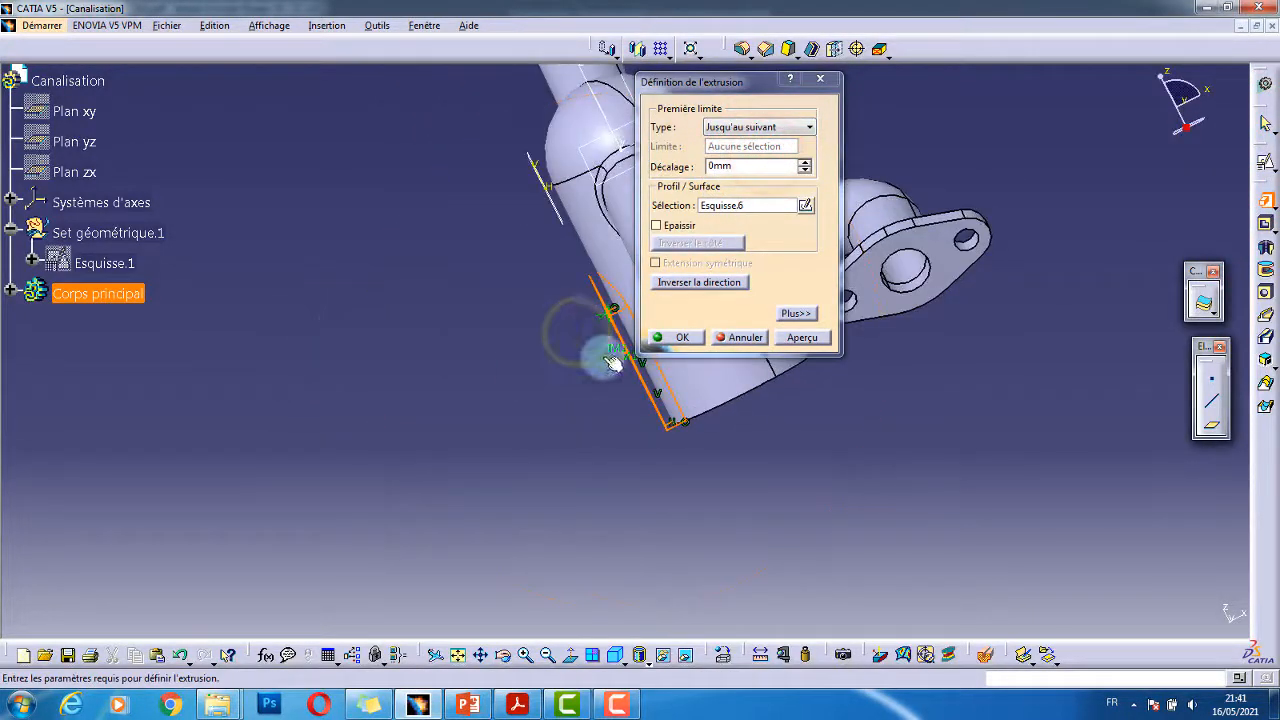
pyautogui.click(688, 334)
pyautogui.moveTo(611, 411)
pyautogui.mouseDown(button='middle')
pyautogui.moveTo(657, 279)
pyautogui.moveTo(601, 322)
pyautogui.moveTo(671, 306)
pyautogui.moveTo(686, 360)
pyautogui.moveTo(586, 306)
pyautogui.moveTo(558, 399)
pyautogui.moveTo(686, 323)
pyautogui.moveTo(603, 423)
pyautogui.moveTo(663, 354)
pyautogui.mouseUp(button='middle')
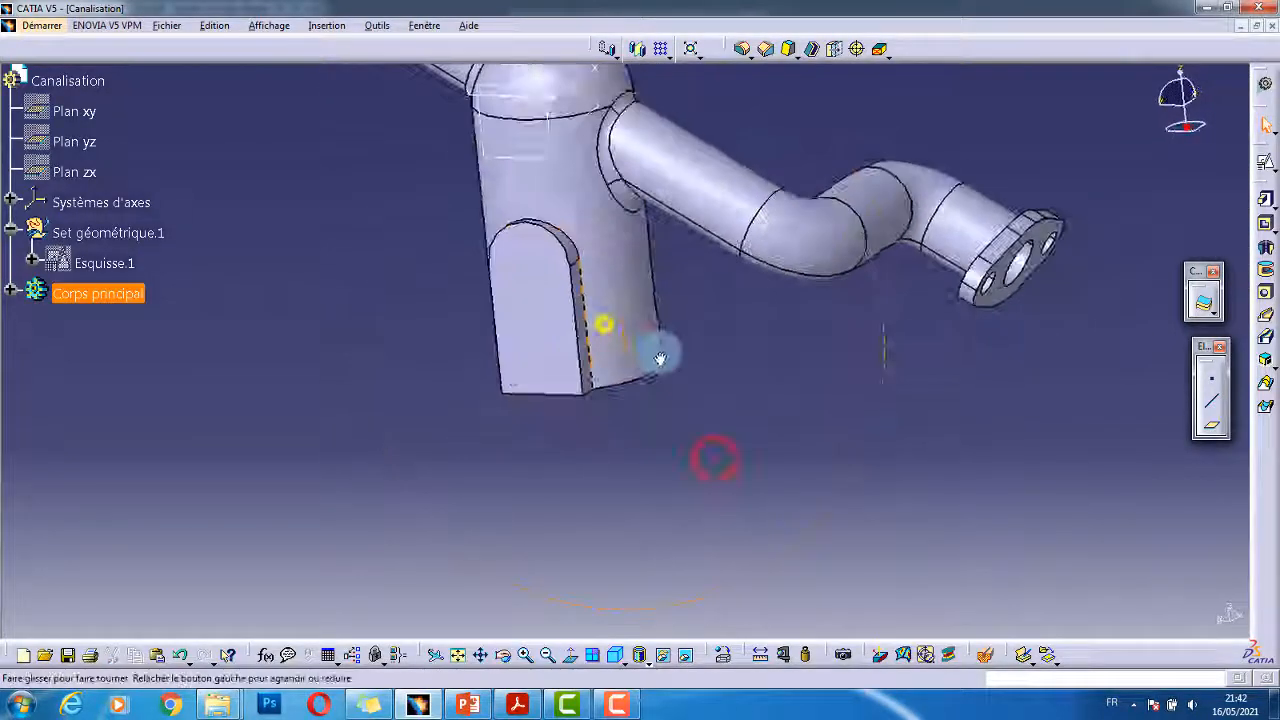
pyautogui.hotkey('alt', 'Tab')
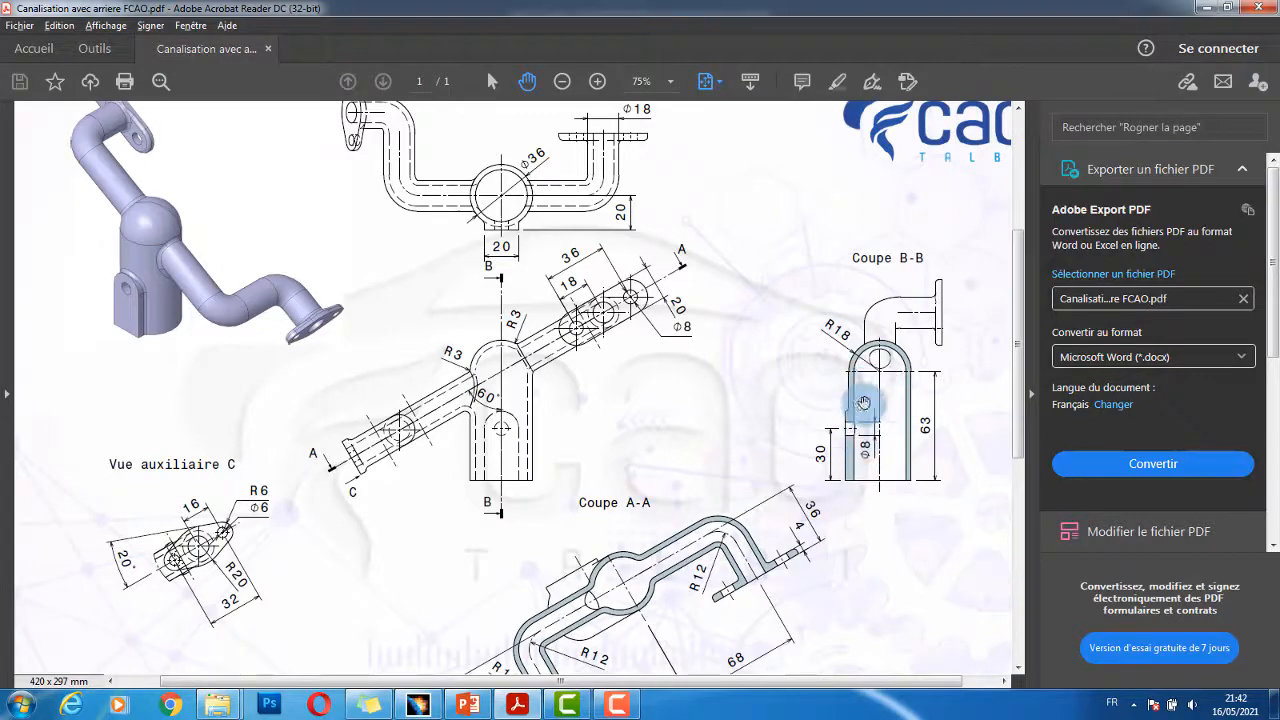
pyautogui.hotkey('alt', 'Tab')
pyautogui.moveTo(943, 396); pyautogui.dragTo(886, 430, button='middle')
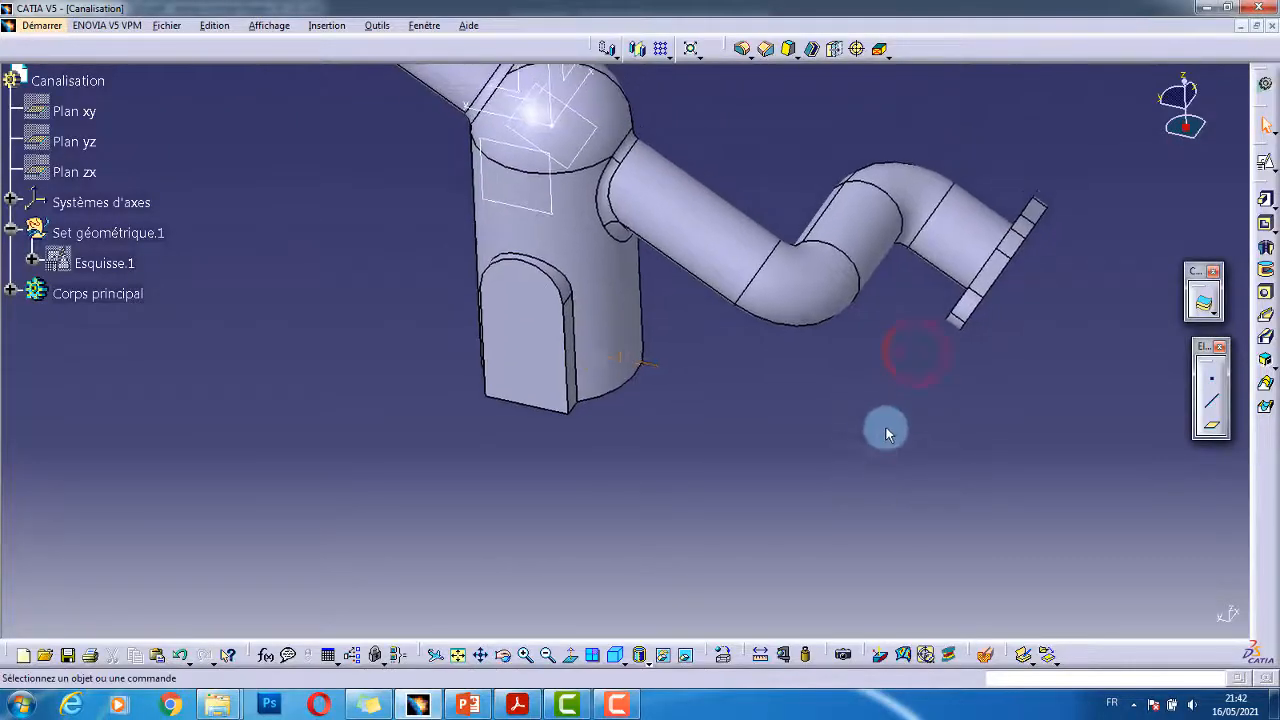
# - Pierce the lug with an 8 mm hole going up to the next surface
pyautogui.click(560, 289)
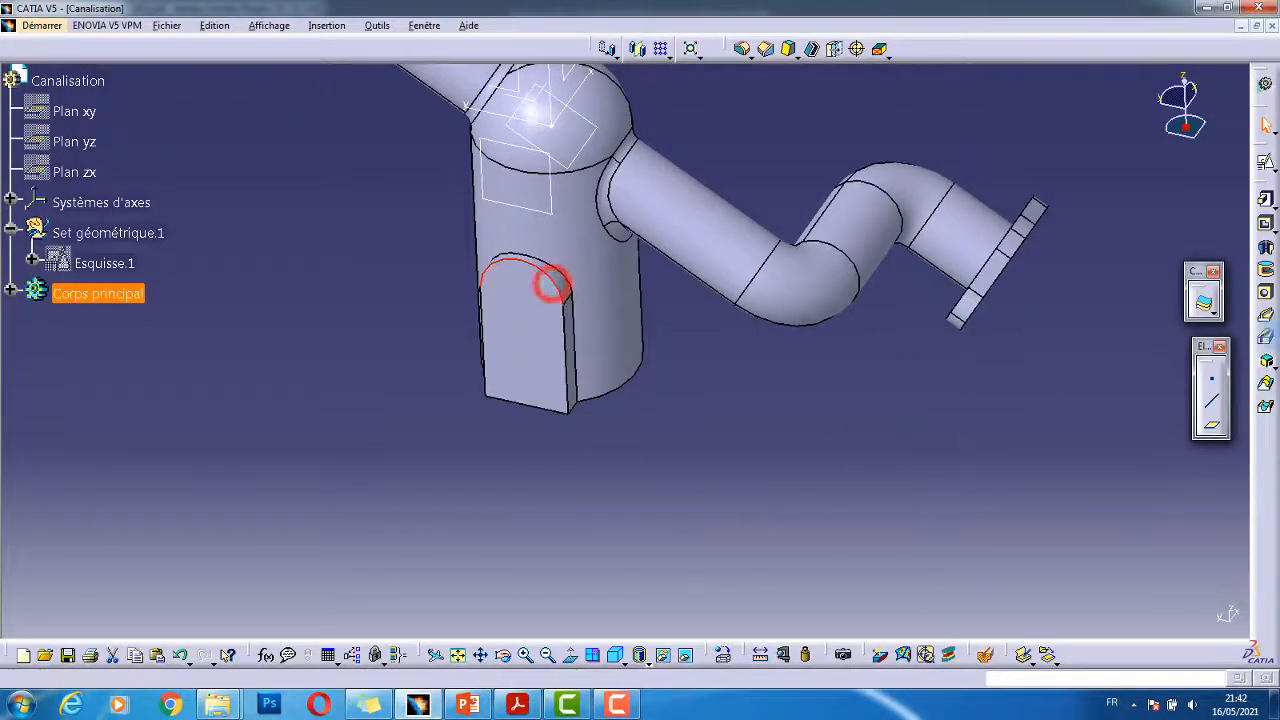
pyautogui.click(1267, 294)
pyautogui.click(518, 294)
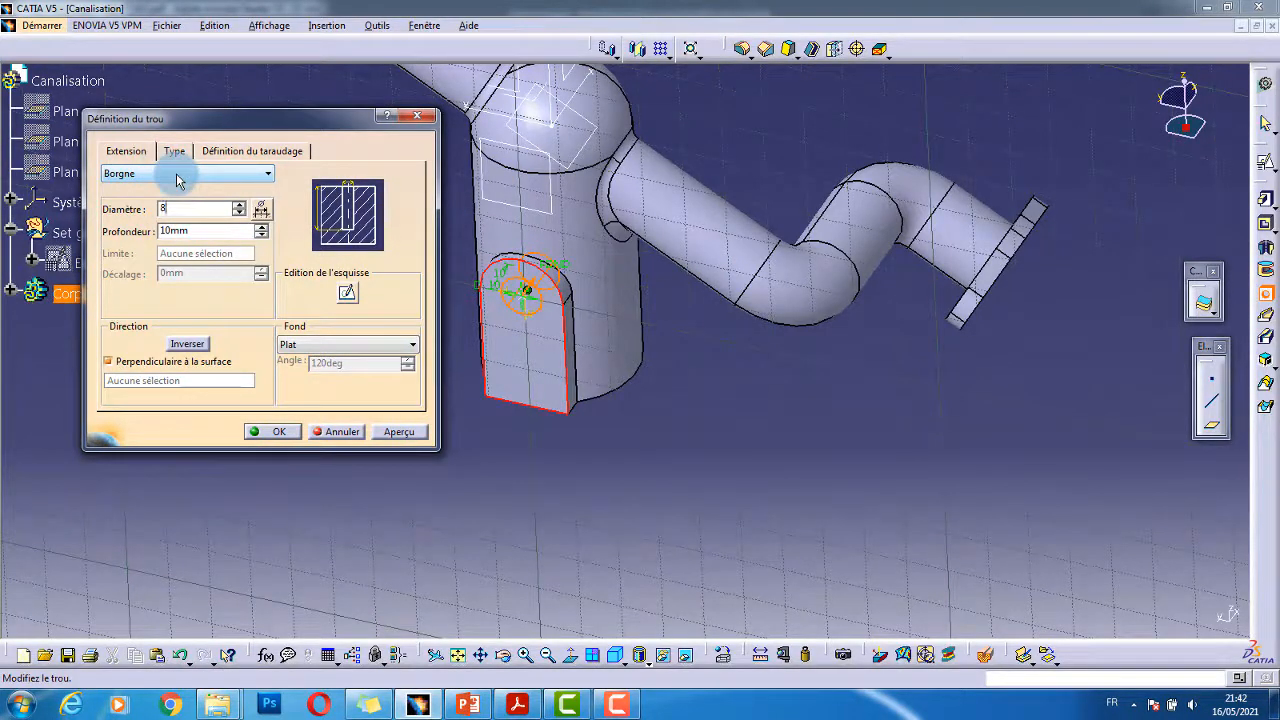
pyautogui.click(176, 173)
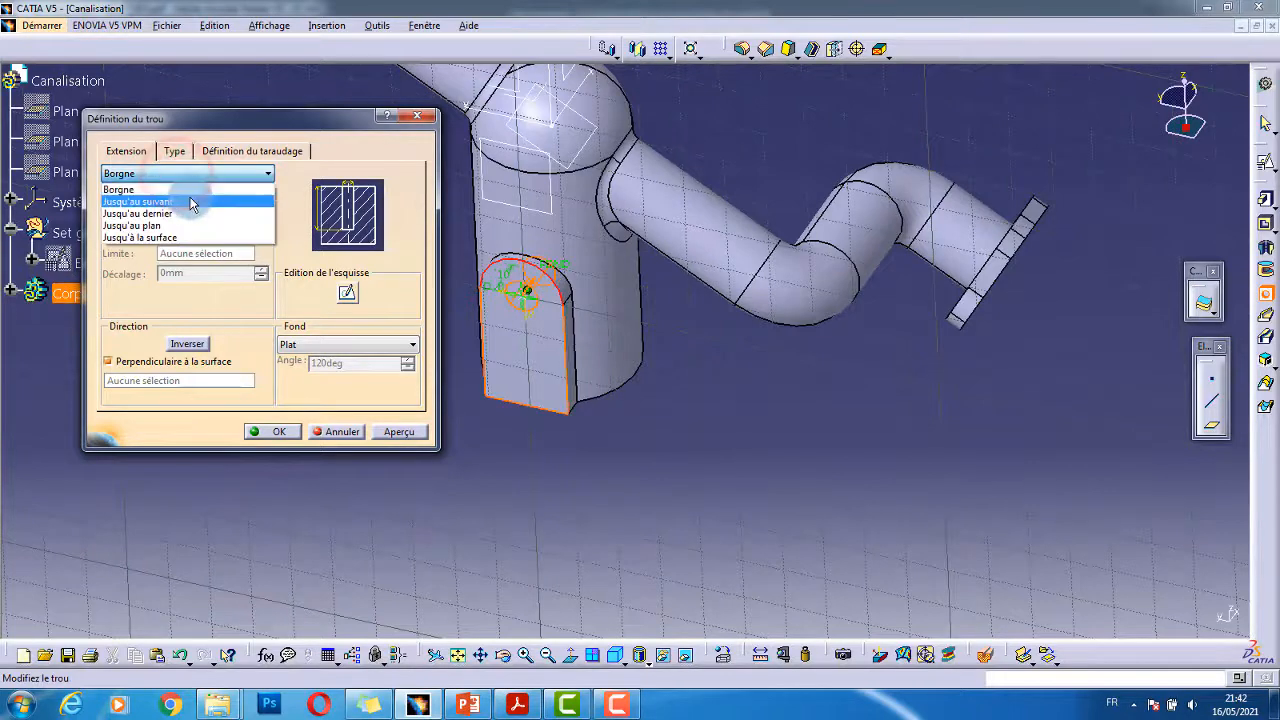
pyautogui.click(188, 190)
pyautogui.click(268, 431)
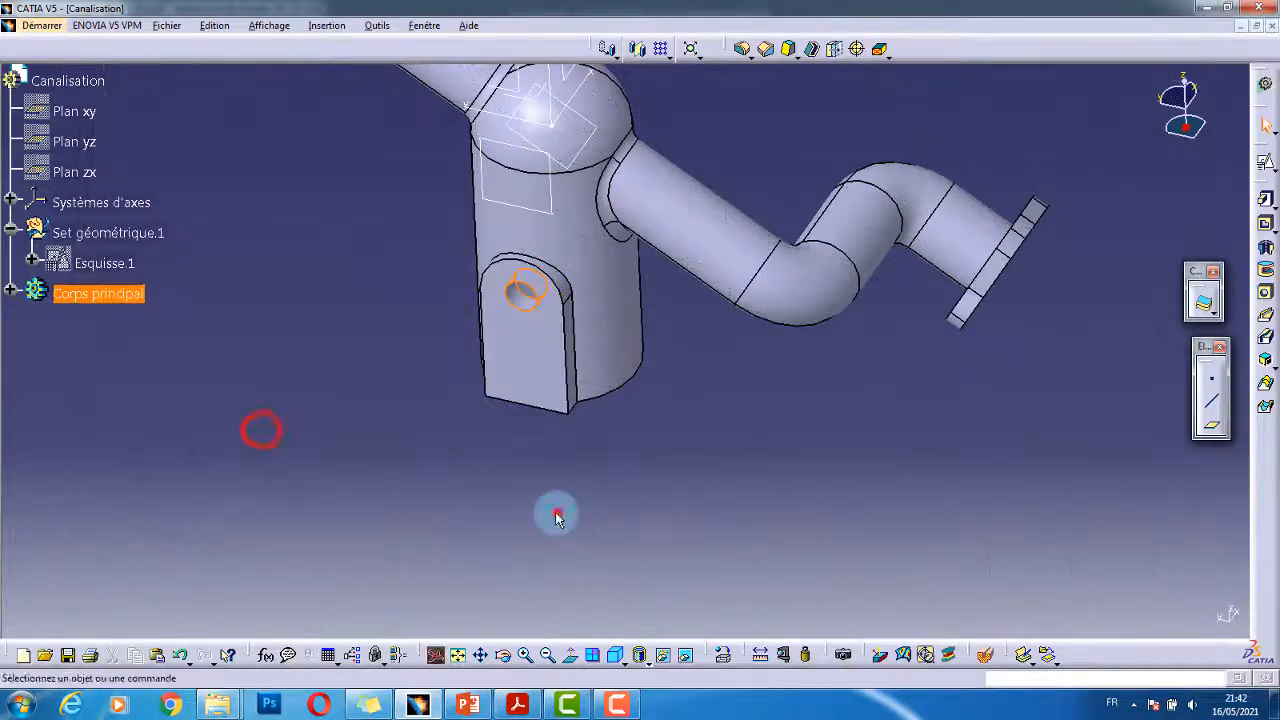
# - Rotate the part to inspect the hole, then bring up the reference drawing
pyautogui.moveTo(557, 514); pyautogui.dragTo(527, 281, button='middle')
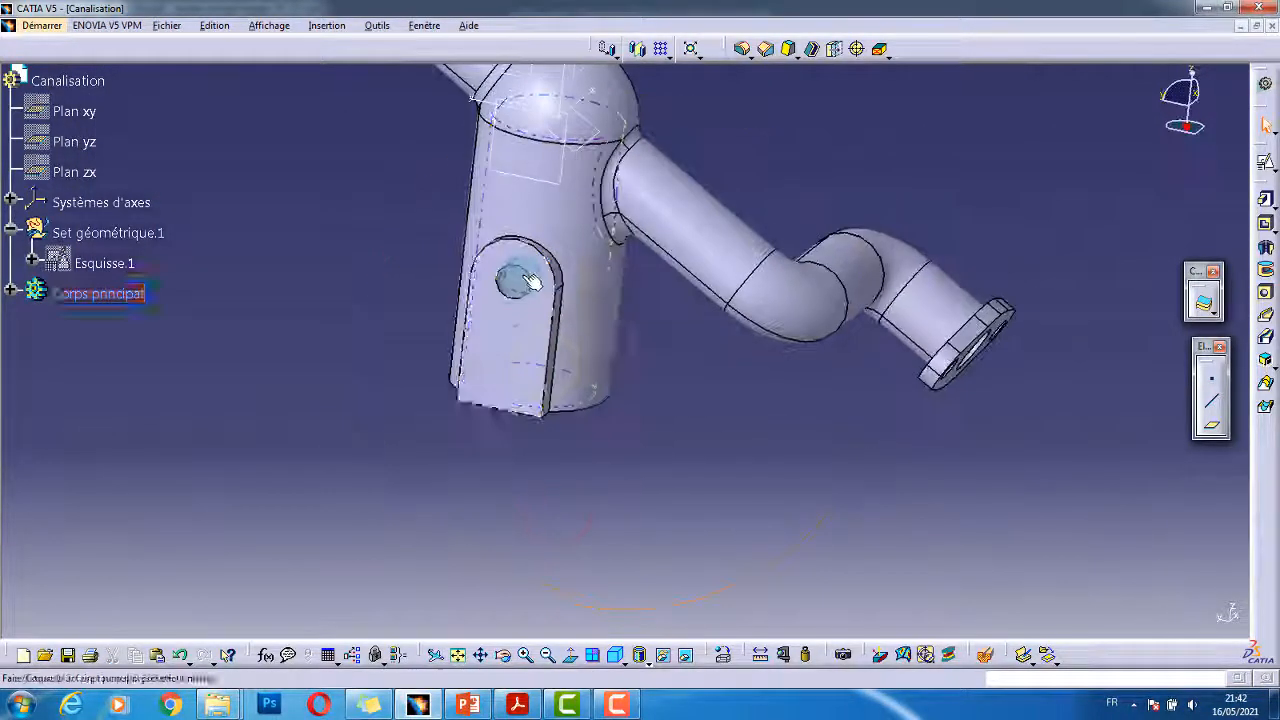
pyautogui.click(650, 362)
pyautogui.moveTo(589, 403); pyautogui.dragTo(539, 305, button='middle')
pyautogui.moveTo(545, 372); pyautogui.dragTo(540, 277, button='middle')
pyautogui.hotkey('alt', 'Tab')
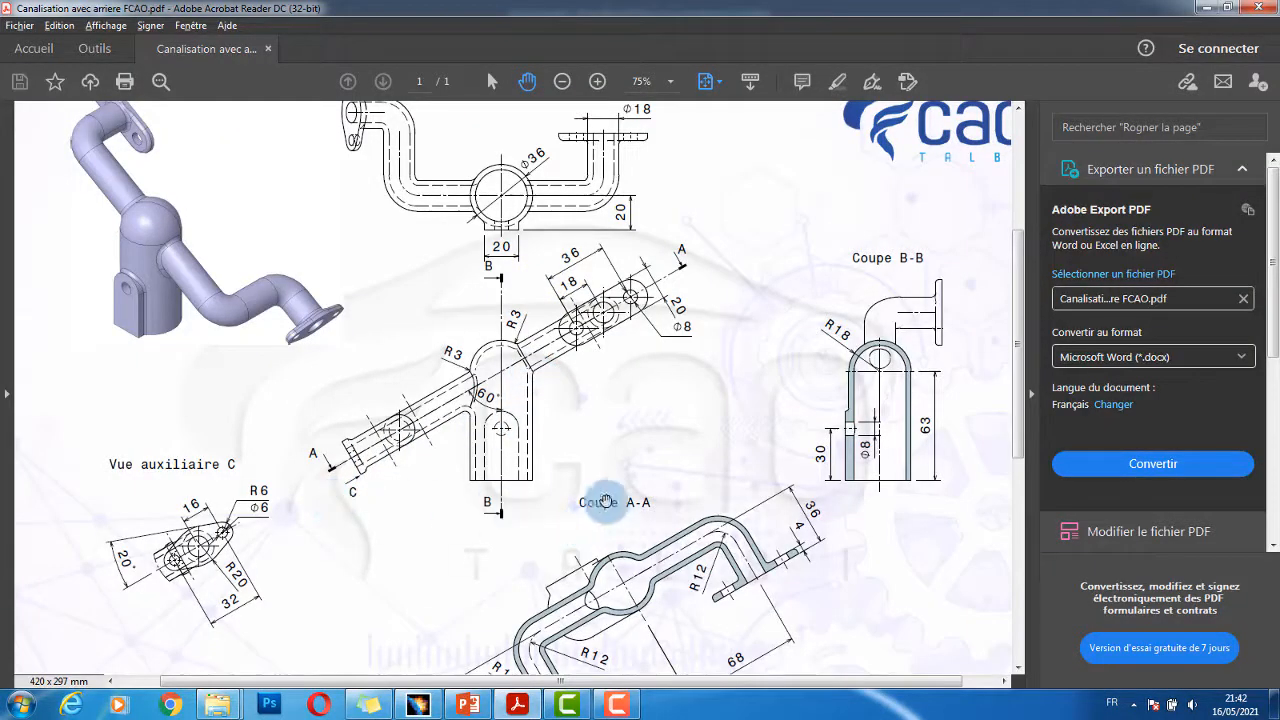
# - Read the notes (thickness e3, fillets R2) and pan onto the 3D pipe illustration
pyautogui.scroll(-3, 218, 562)
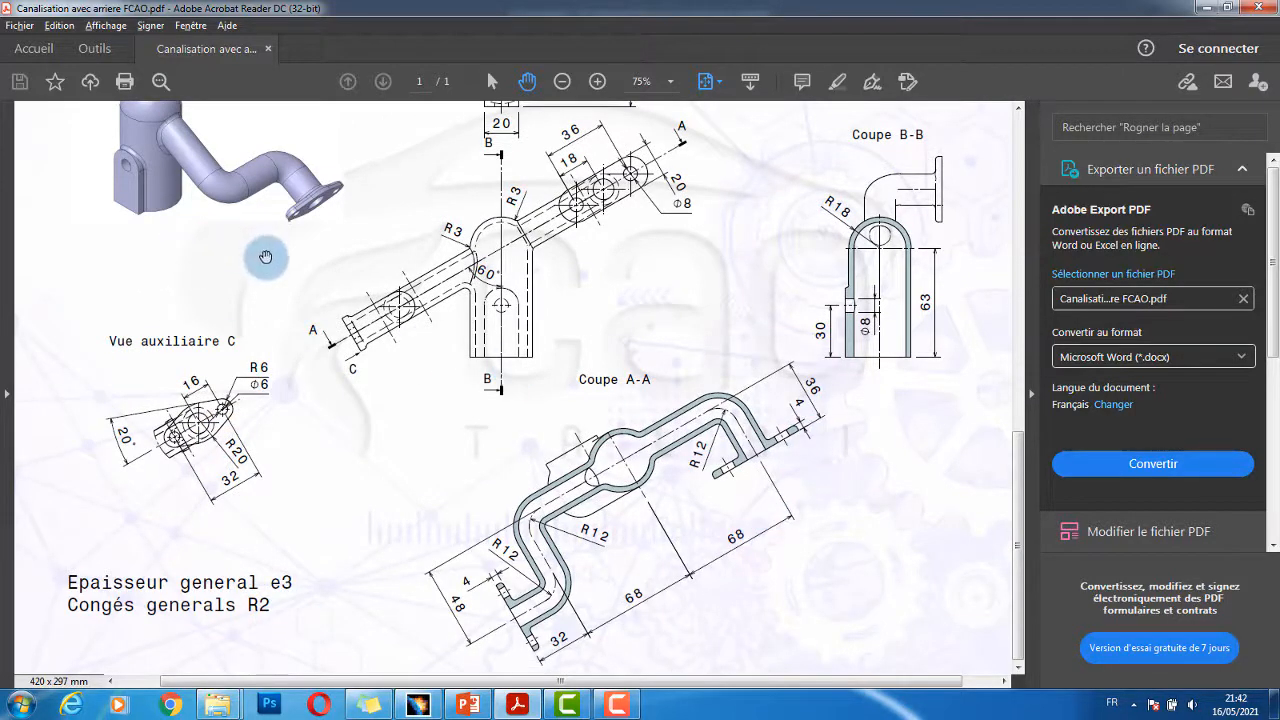
pyautogui.keyDown('ctrl'); pyautogui.scroll(3, 266, 256); pyautogui.keyUp('ctrl')
pyautogui.scroll(4, 246, 245)
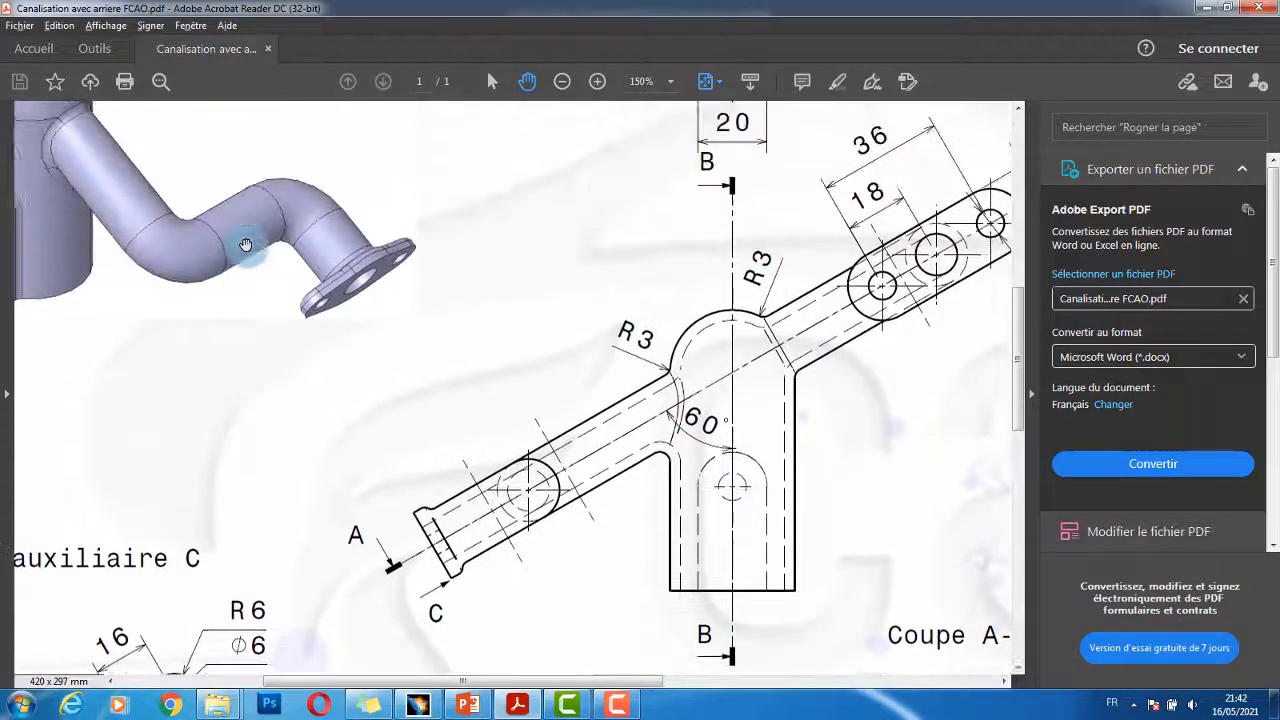
pyautogui.moveTo(475, 685); pyautogui.dragTo(379, 685)
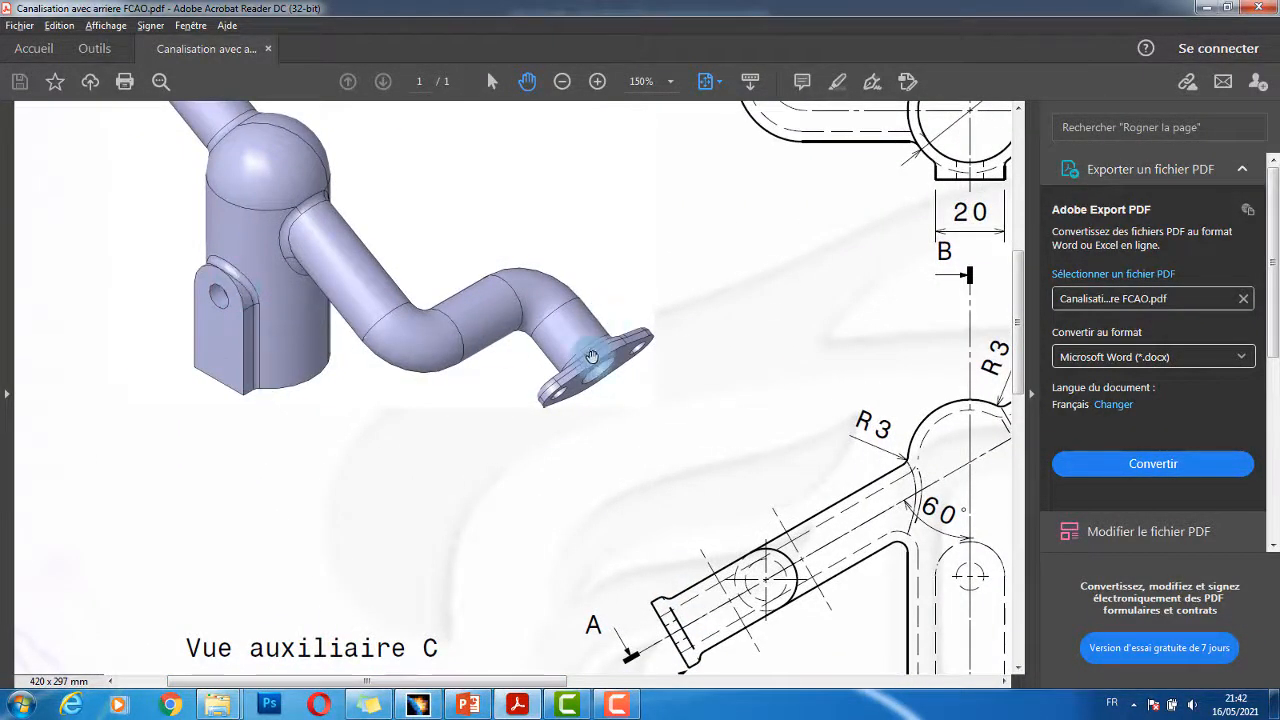
pyautogui.scroll(5, 223, 286)
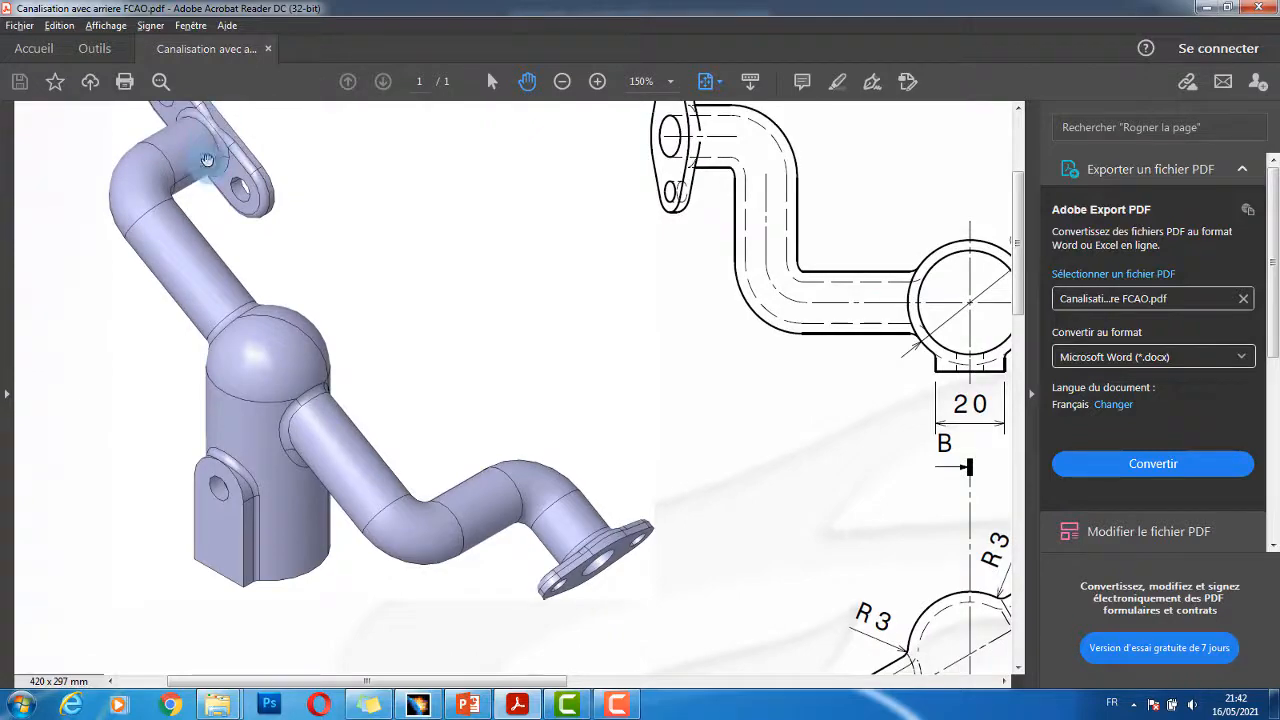
# - Select a lug edge plus the pipe-to-flange and outer flange edges
pyautogui.hotkey('alt', 'Tab')
pyautogui.click(466, 366)
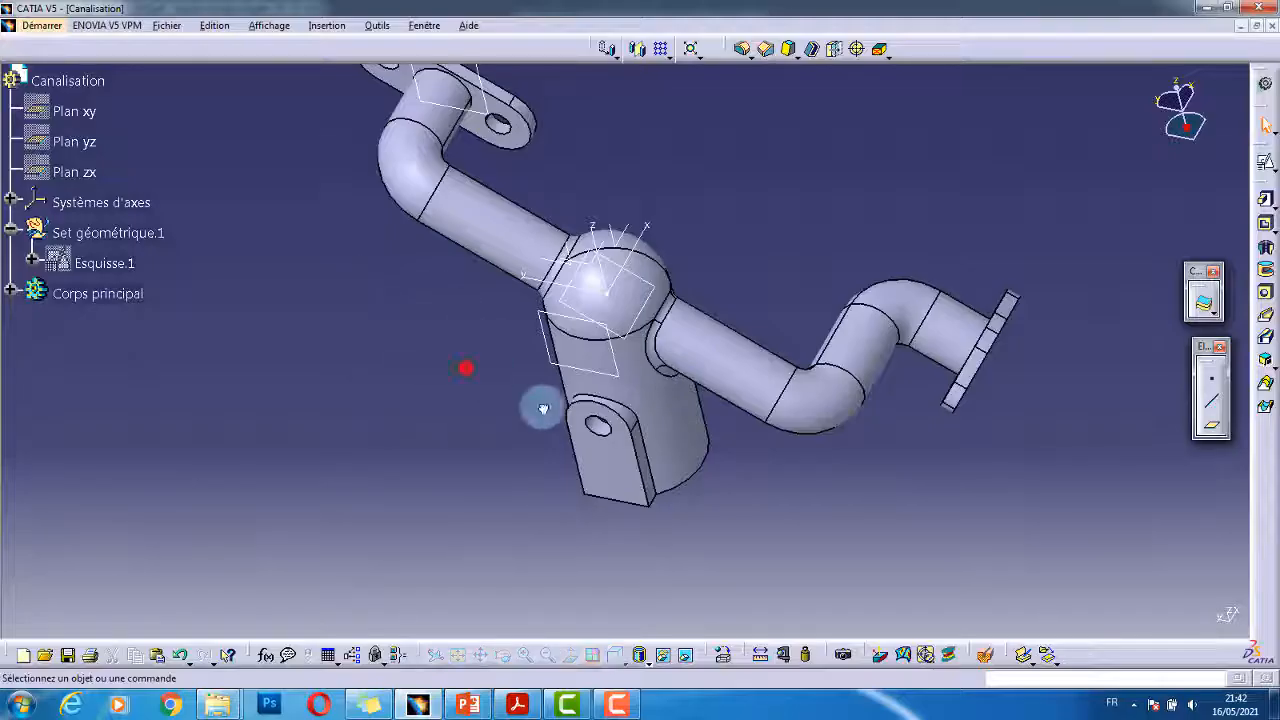
pyautogui.scroll(1, 688, 478)
pyautogui.moveTo(688, 478); pyautogui.dragTo(675, 455, button='middle')
pyautogui.rightClick(655, 411)
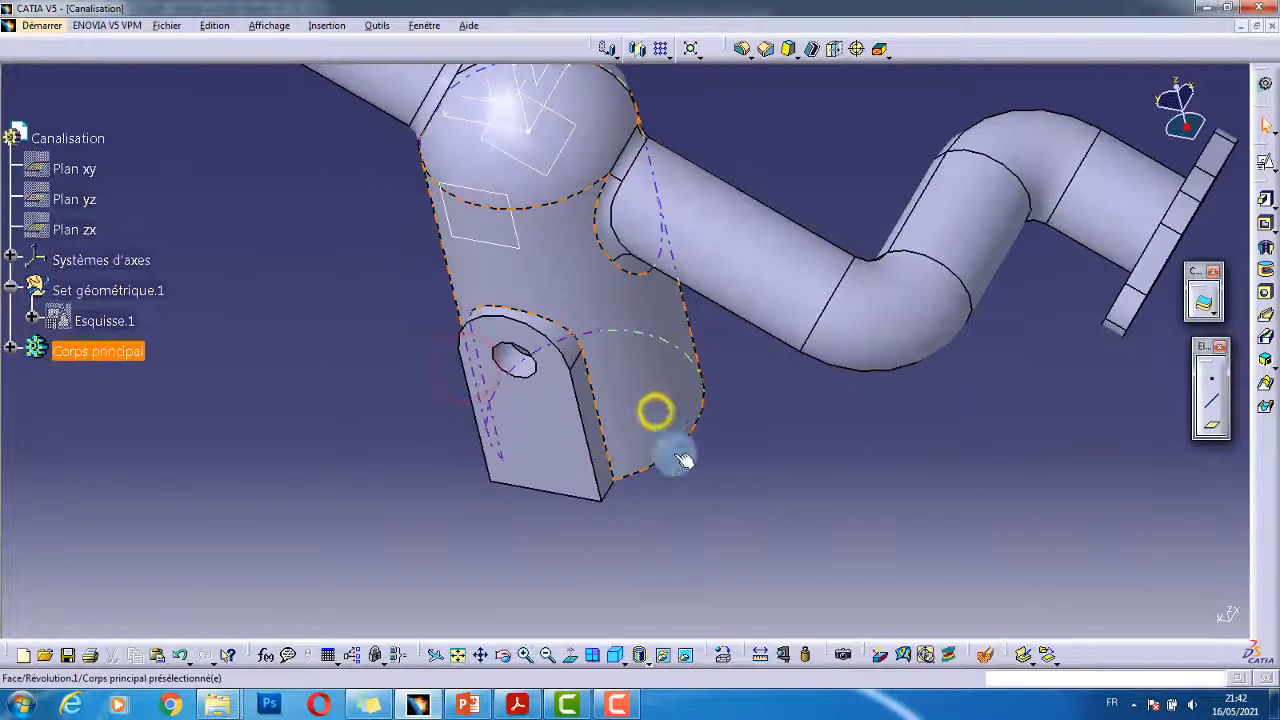
pyautogui.click(589, 378)
pyautogui.moveTo(837, 340); pyautogui.dragTo(747, 327, button='middle')
pyautogui.rightClick(647, 354)
pyautogui.click(732, 462)
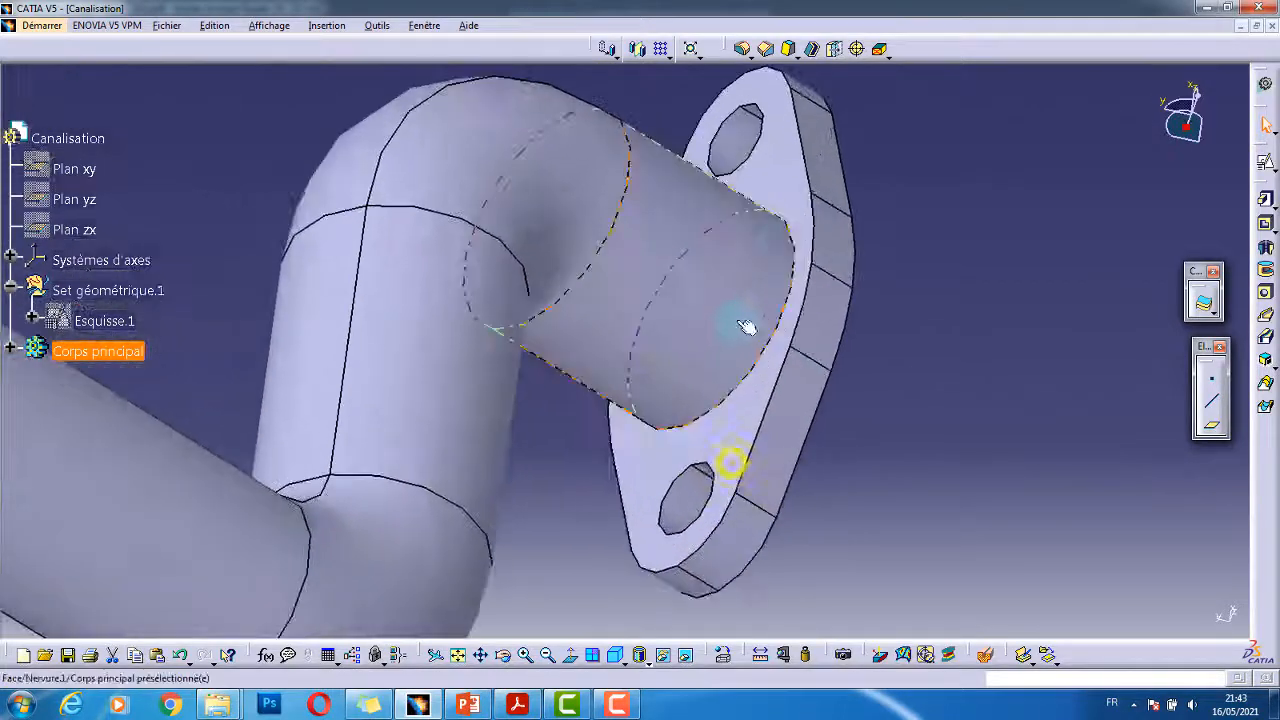
pyautogui.click(793, 231)
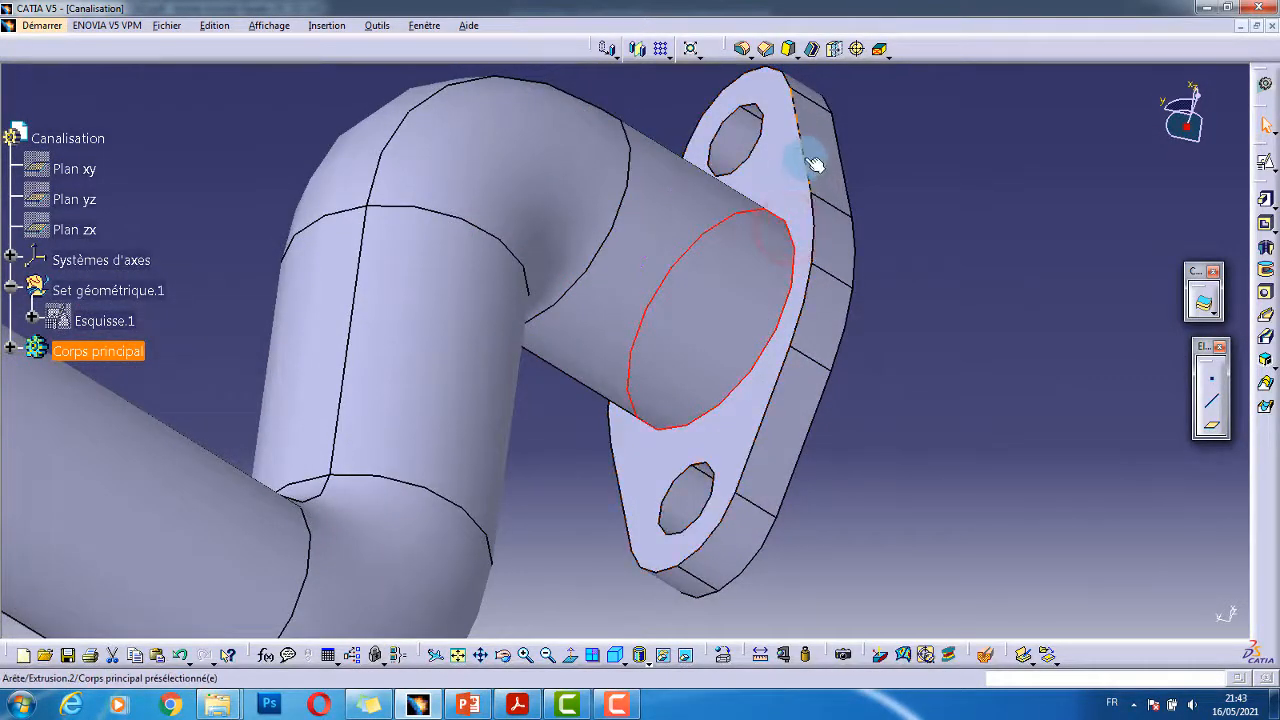
pyautogui.click(812, 162)
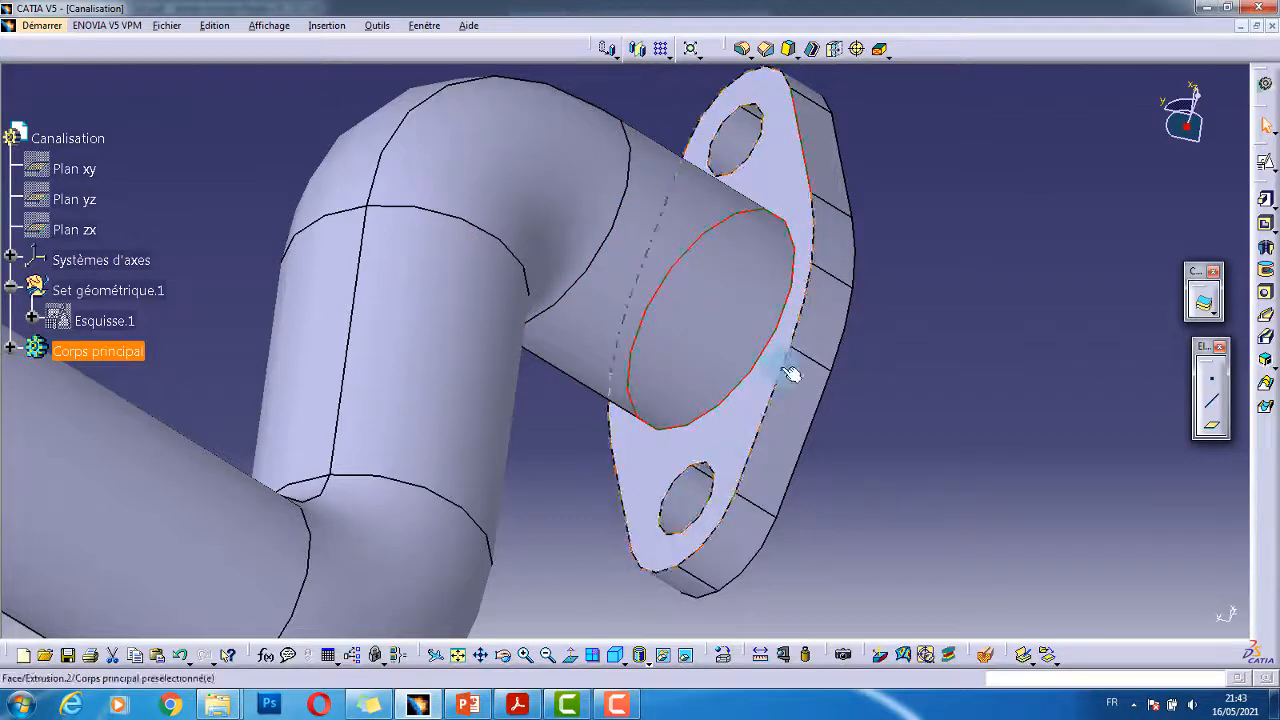
# - Add the other flange's edges to the selection
pyautogui.moveTo(757, 362); pyautogui.dragTo(834, 318, button='middle')
pyautogui.click(834, 318)
pyautogui.moveTo(834, 318); pyautogui.dragTo(760, 465, button='middle')
pyautogui.moveTo(472, 382); pyautogui.dragTo(614, 471, button='middle')
pyautogui.click(702, 458)
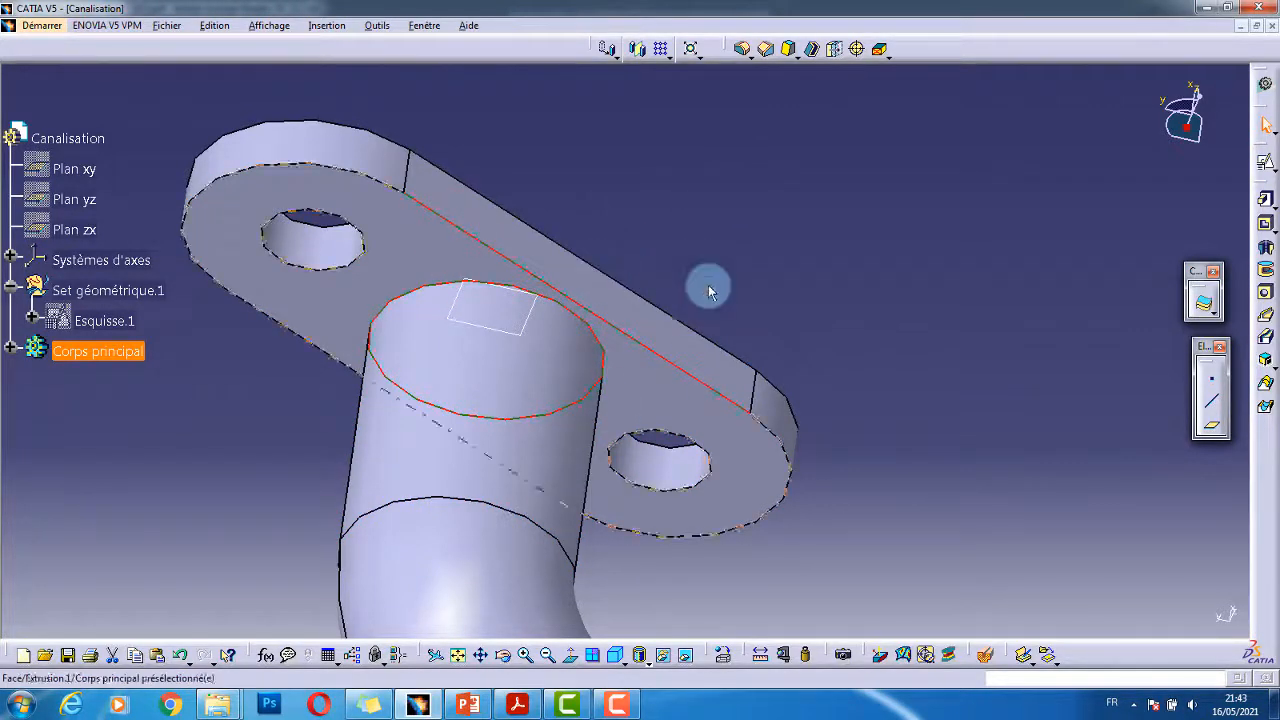
# - Apply a 3 mm edge fillet to the selected edges and expand Corps principal
pyautogui.click(744, 48)
pyautogui.moveTo(293, 179); pyautogui.dragTo(151, 173)
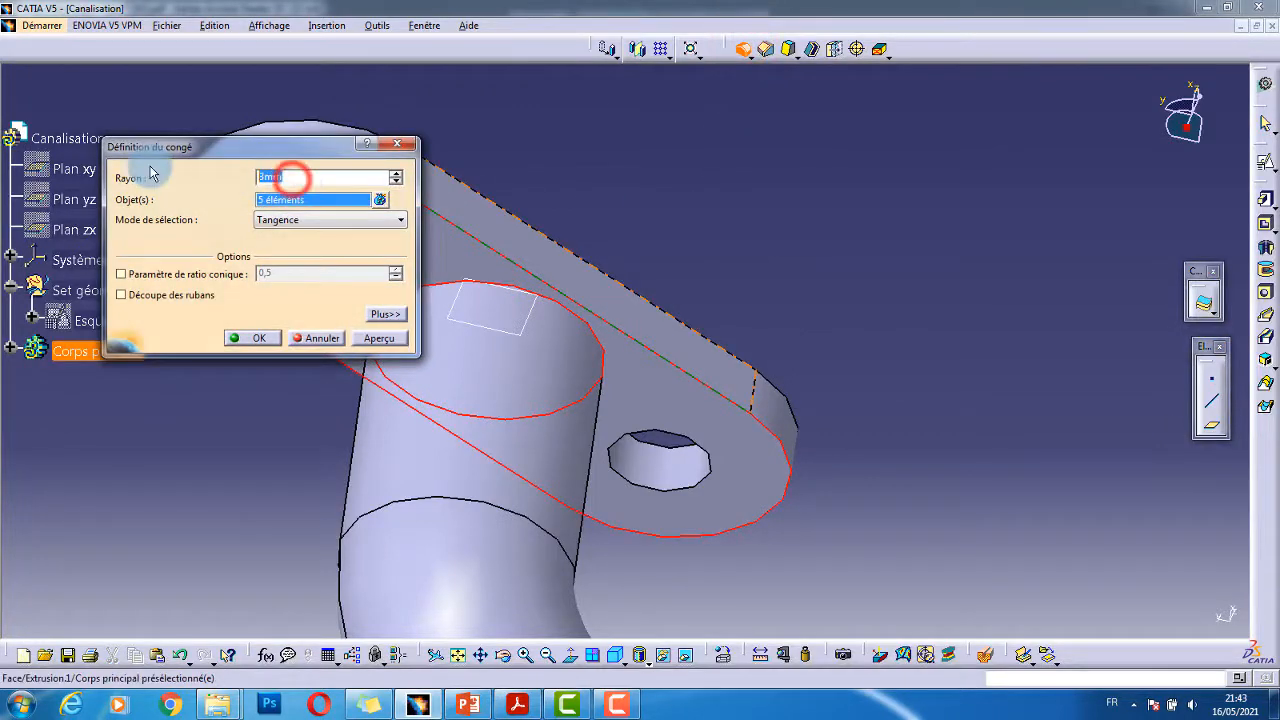
pyautogui.press('Return')
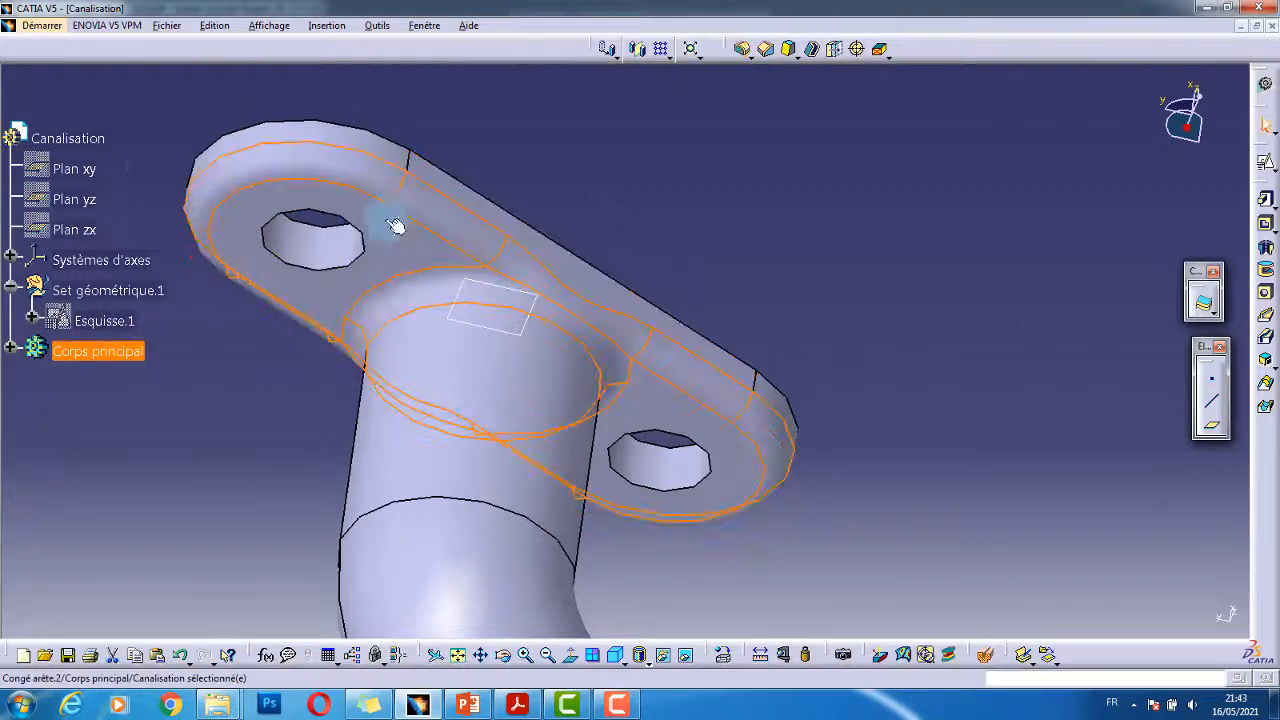
pyautogui.click(594, 172)
pyautogui.moveTo(580, 281); pyautogui.dragTo(480, 446, button='middle')
pyautogui.click(13, 348)
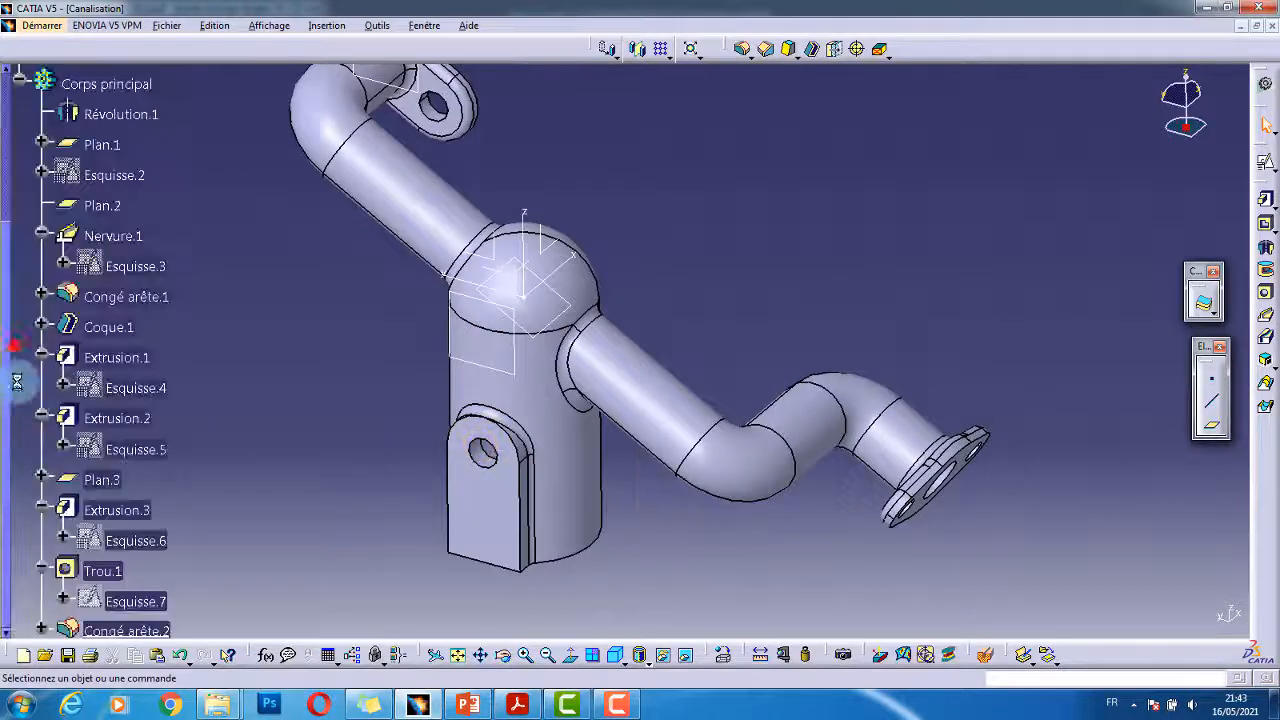
pyautogui.scroll(-1, 24, 394)
pyautogui.scroll(2, 40, 404)
pyautogui.click(105, 229)
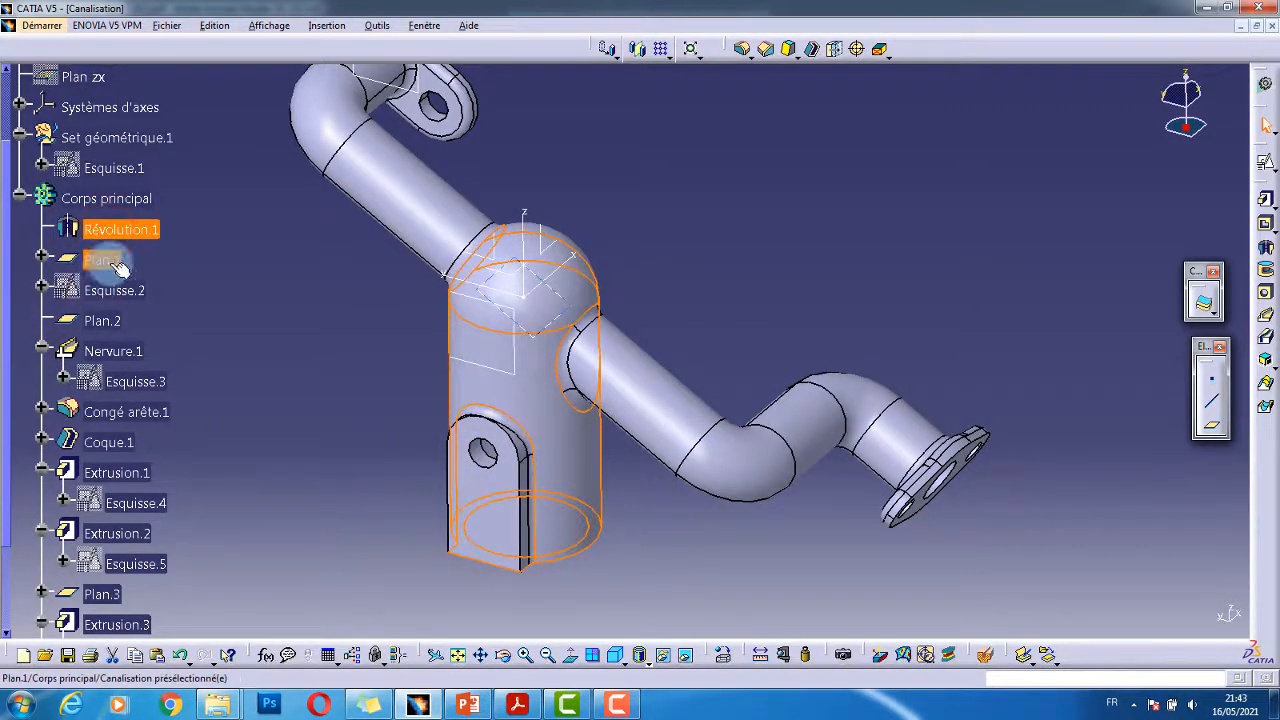
pyautogui.click(106, 262)
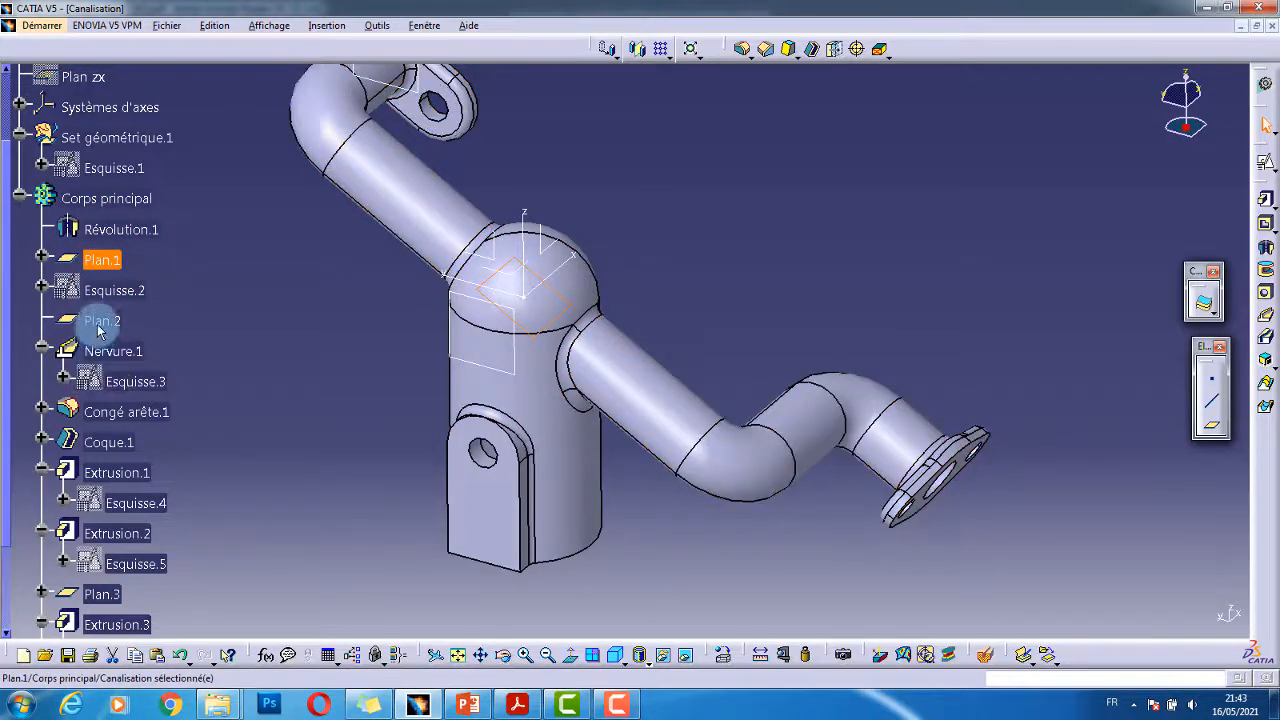
pyautogui.click(110, 349)
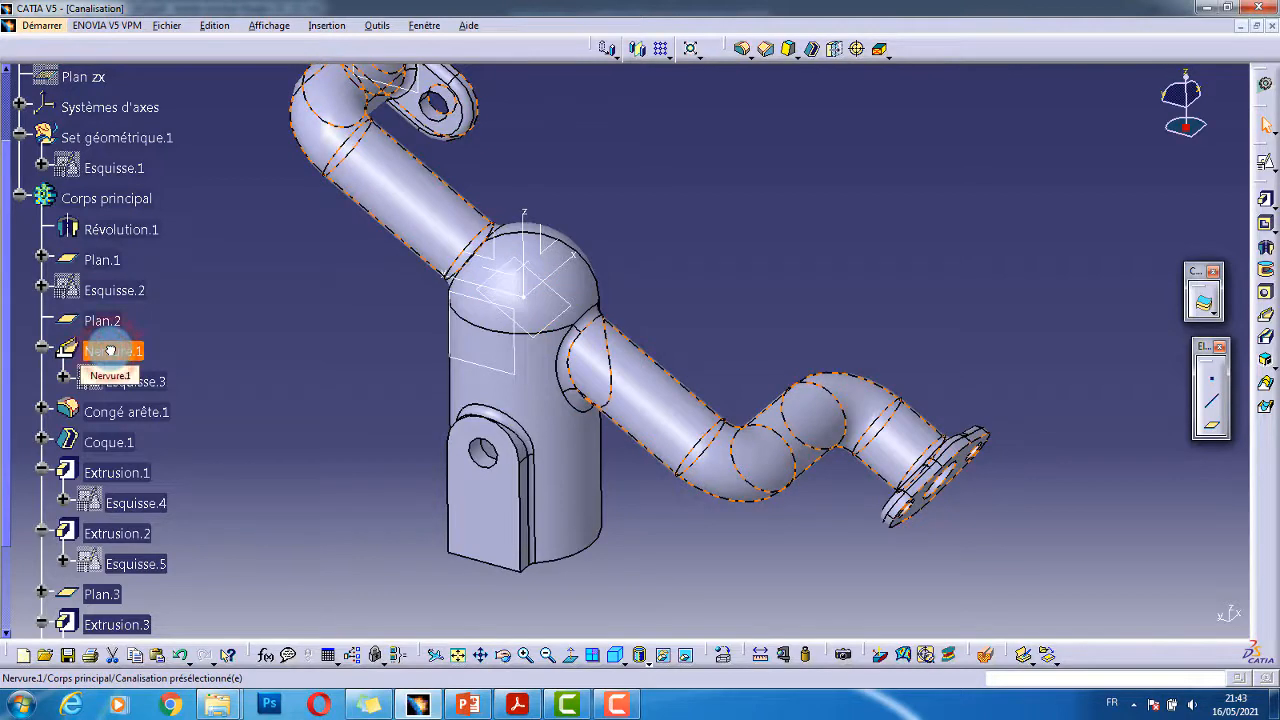
pyautogui.click(113, 349)
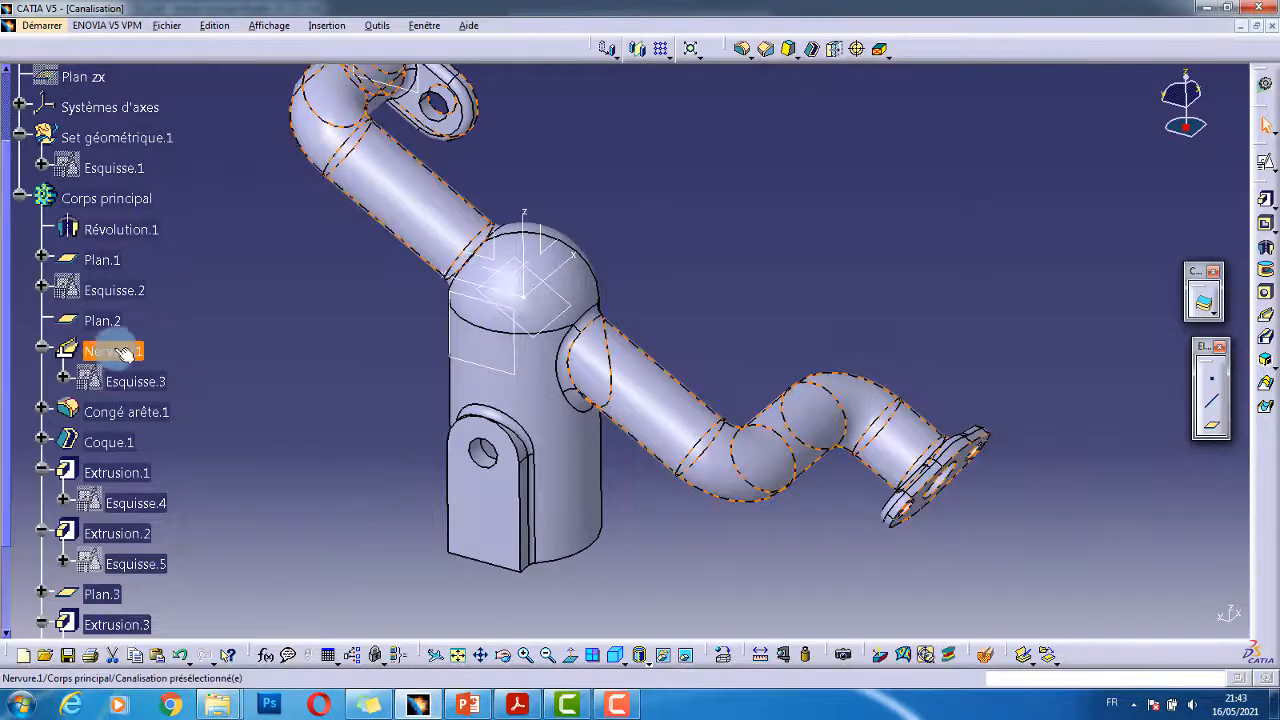
pyautogui.scroll(-2, 120, 360)
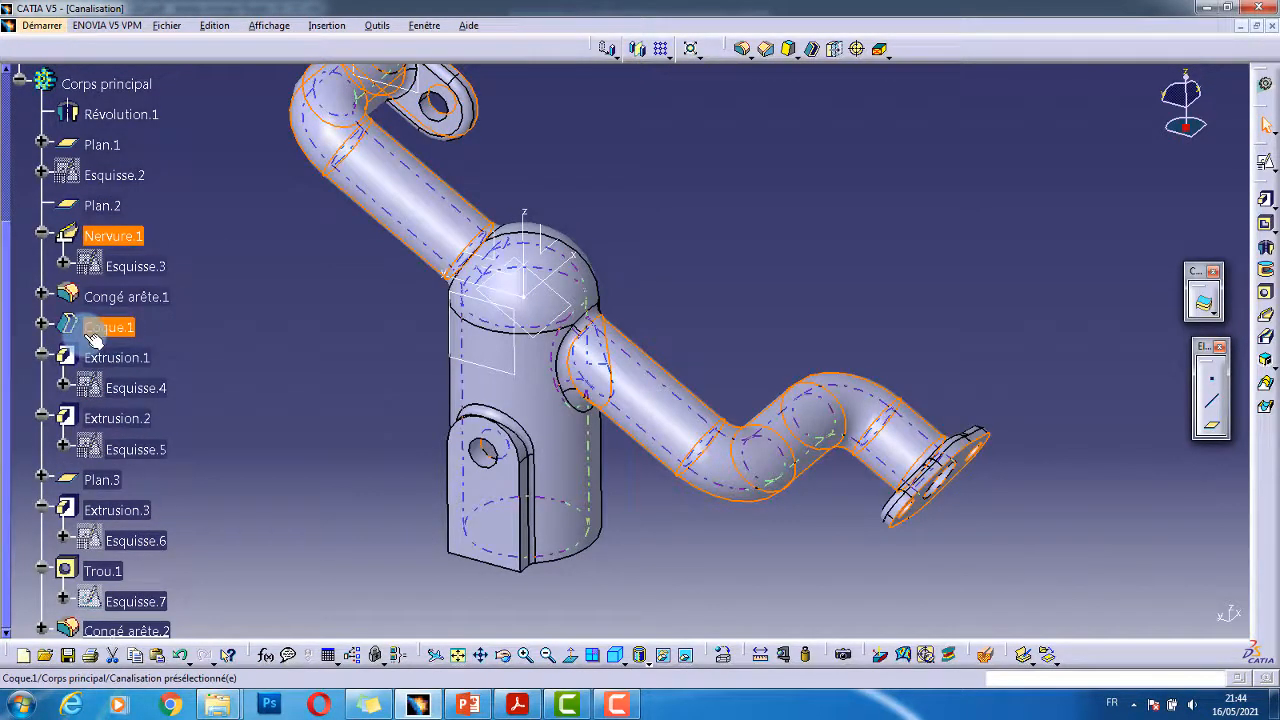
pyautogui.scroll(-1, 100, 333)
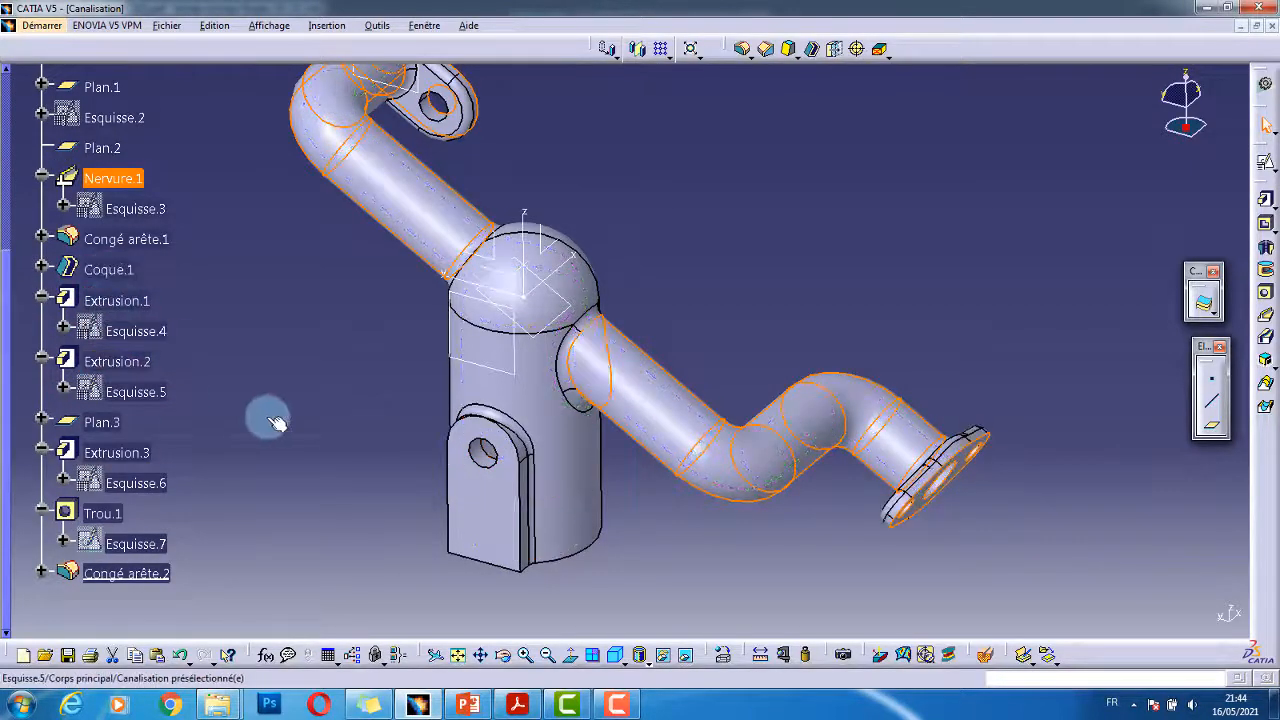
pyautogui.click(339, 357)
pyautogui.moveTo(638, 452); pyautogui.dragTo(583, 202, button='middle')
pyautogui.rightClick(636, 407)
pyautogui.moveTo(541, 363); pyautogui.dragTo(507, 464, button='middle')
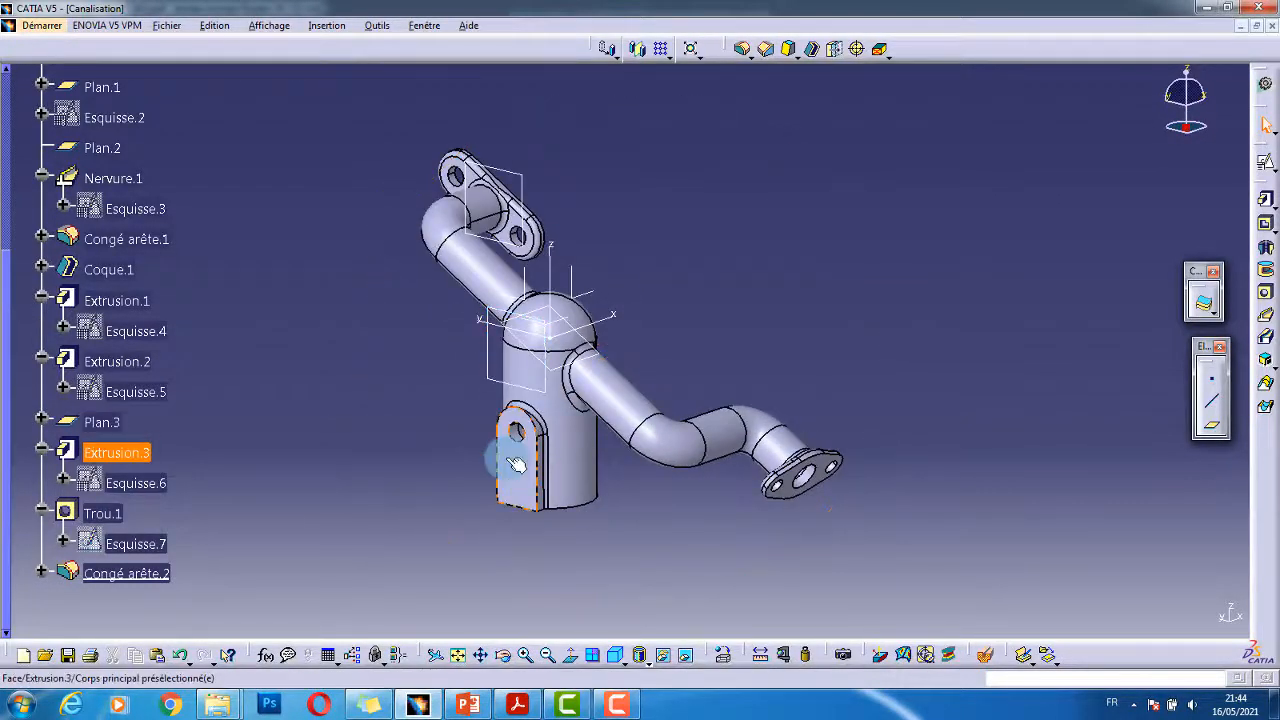
pyautogui.moveTo(587, 443); pyautogui.dragTo(510, 470, button='middle')
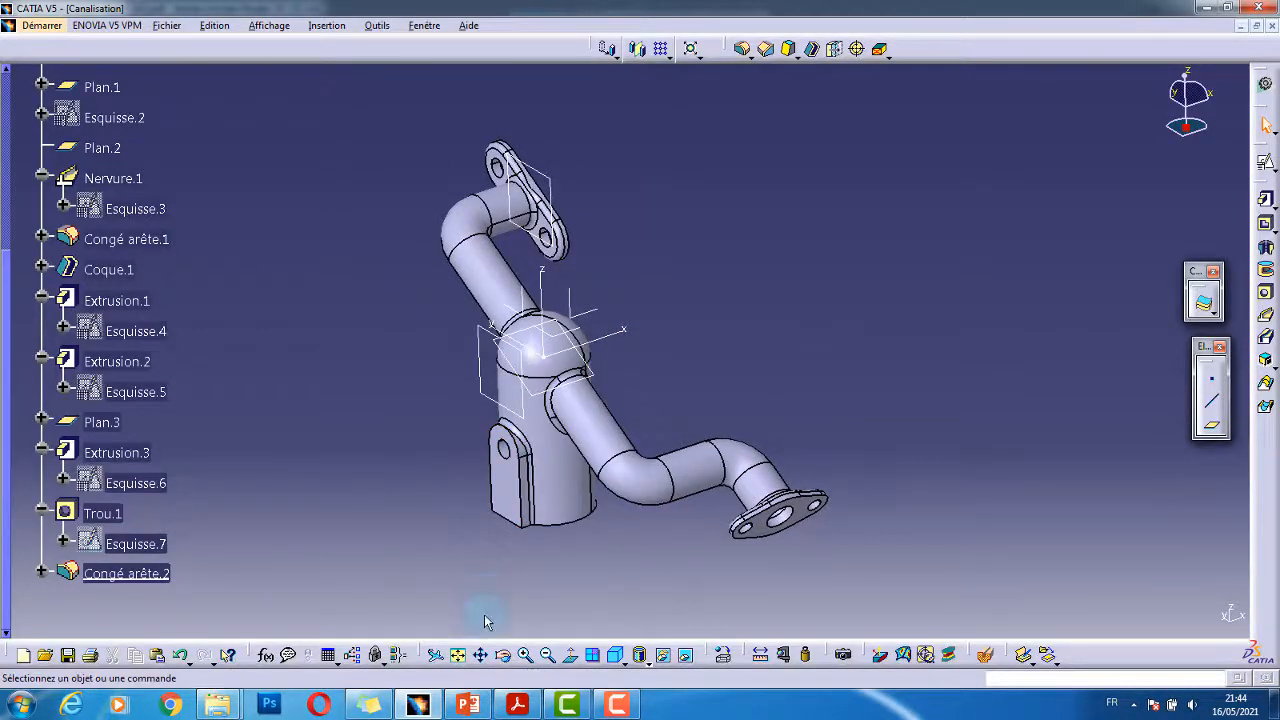
# - Zoom the reference drawing out to 57.1% so the full page fits
pyautogui.click(517, 705)
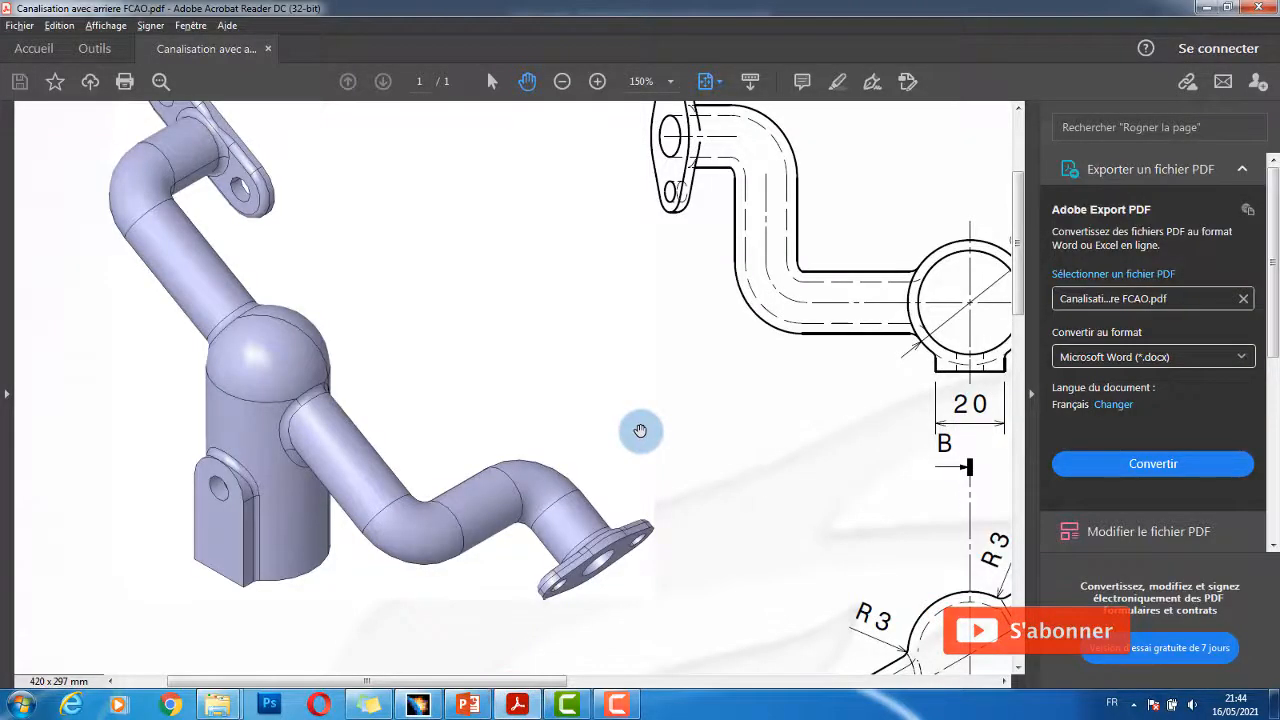
pyautogui.keyDown('ctrl'); pyautogui.scroll(-5, 640, 430); pyautogui.keyUp('ctrl')
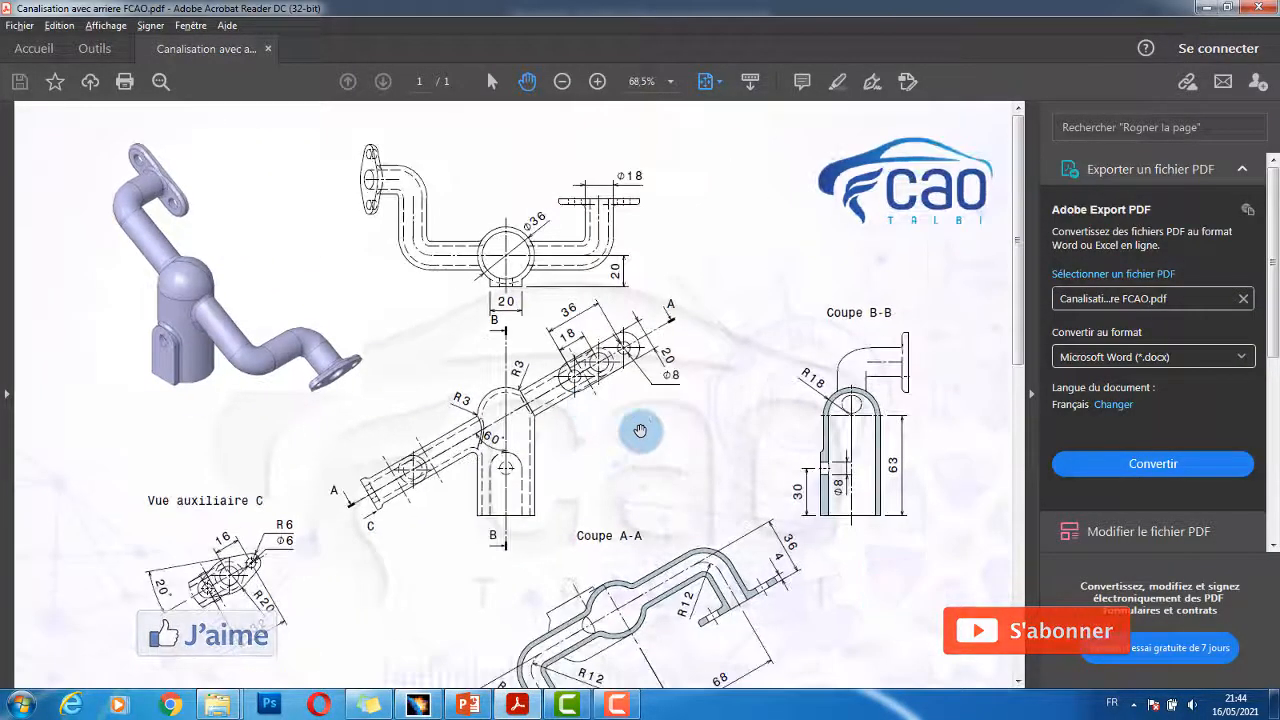
pyautogui.scroll(-1, 640, 430)
pyautogui.scroll(-1, 640, 430)
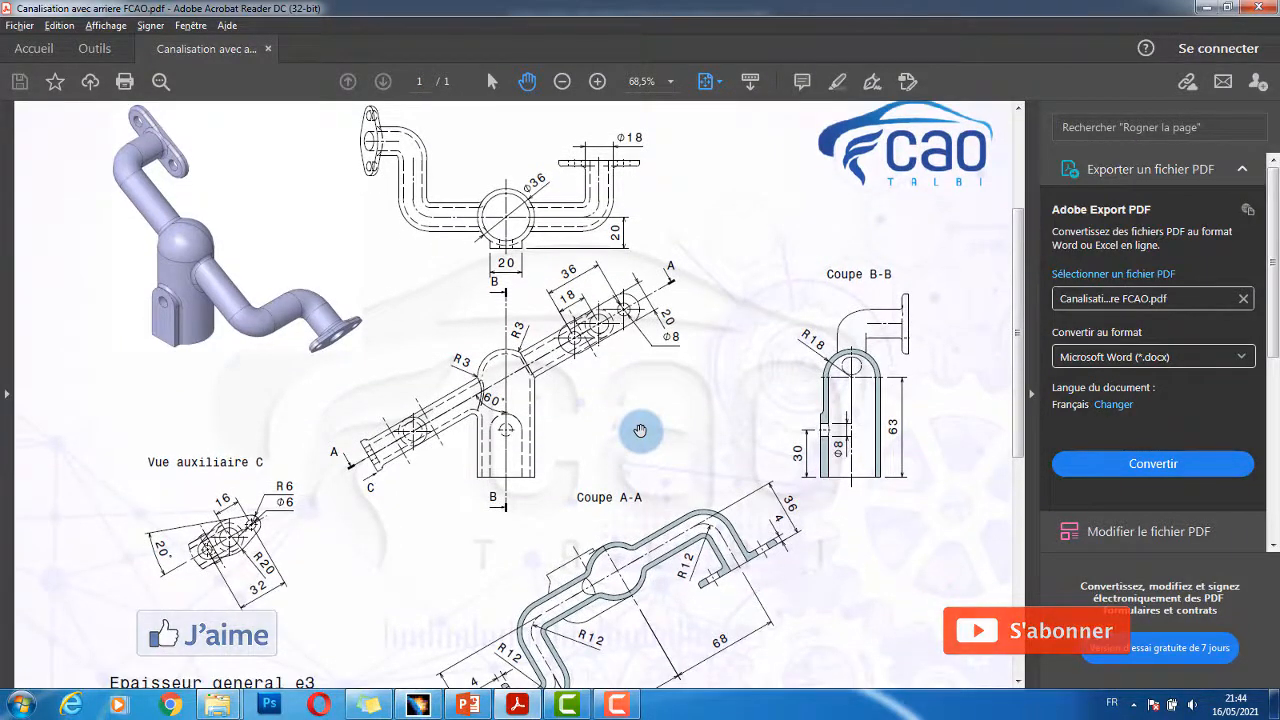
pyautogui.keyDown('ctrl'); pyautogui.scroll(-1, 640, 430); pyautogui.keyUp('ctrl')
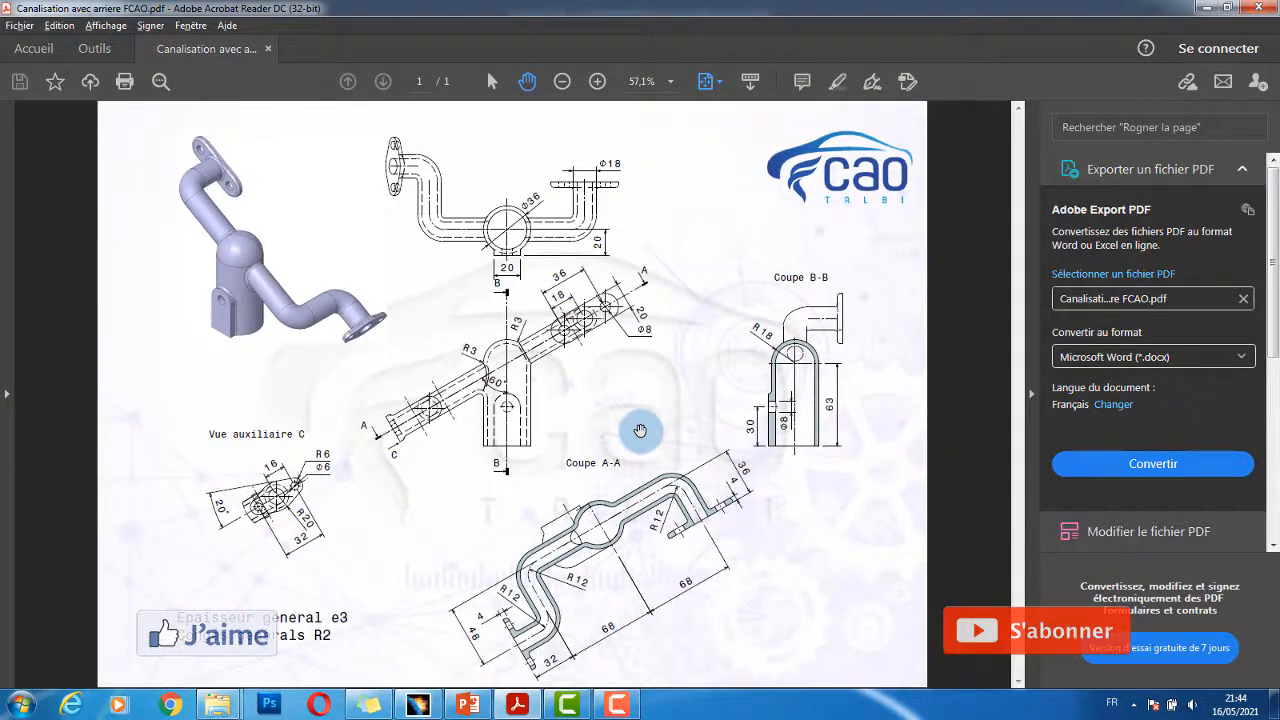